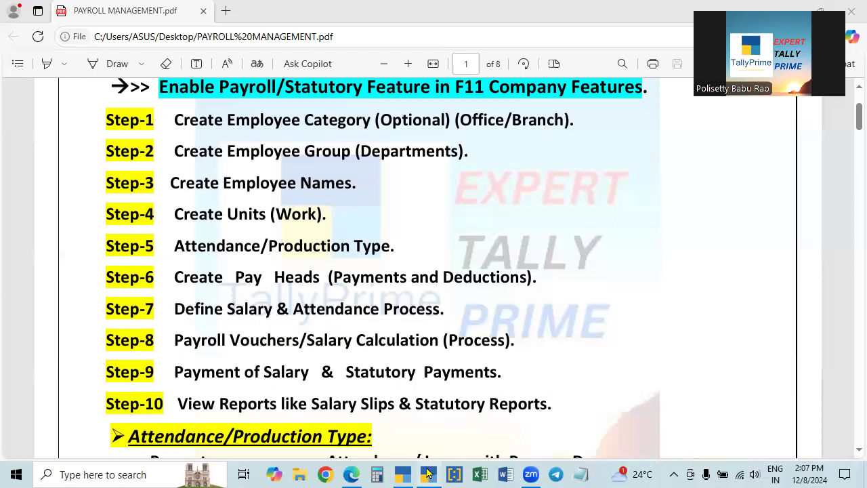
Switch to TallyPrime with PAYROLL MANAGEMENT open and examine its alterable payroll masters, including Pay Heads and Define Salary.
mouse_move(425, 473)
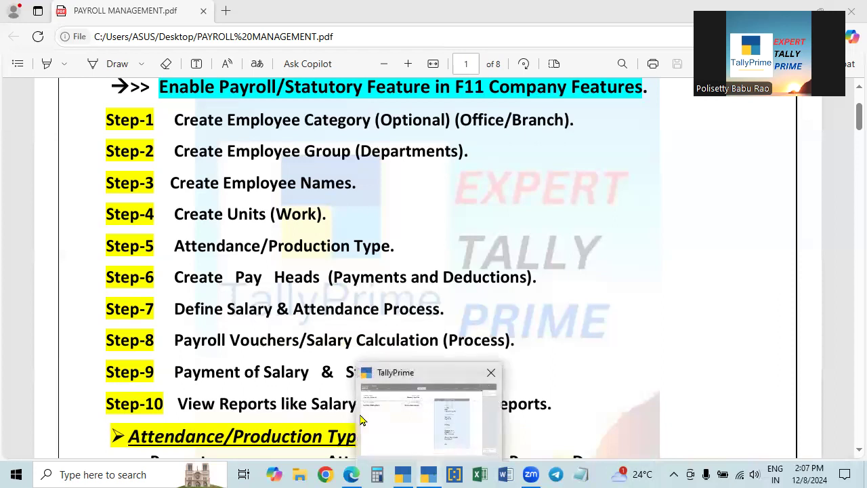
left_click(428, 472)
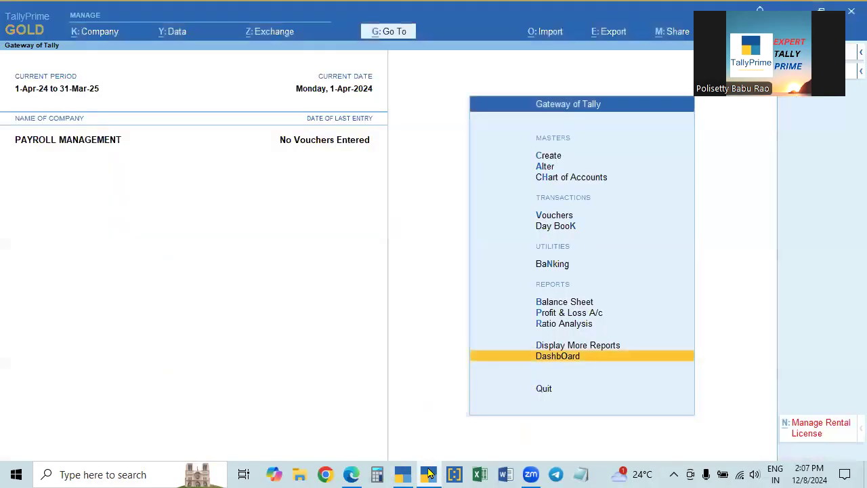
left_click(549, 169)
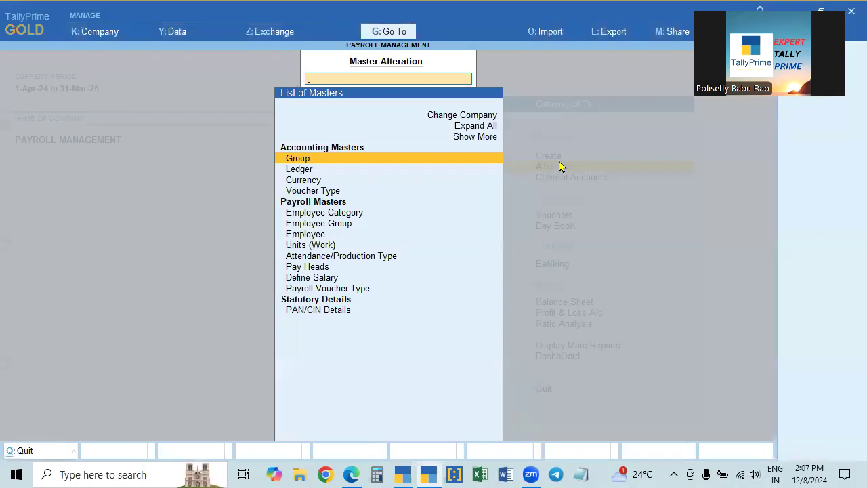
left_click(307, 269)
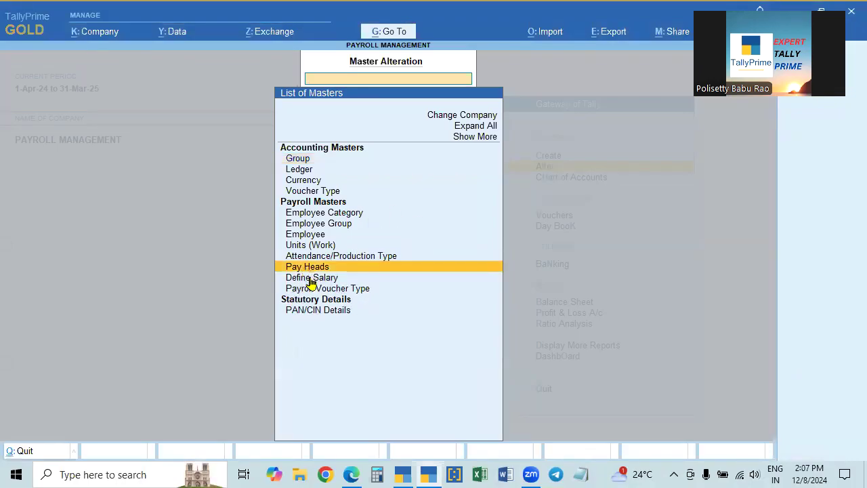
left_click(310, 280)
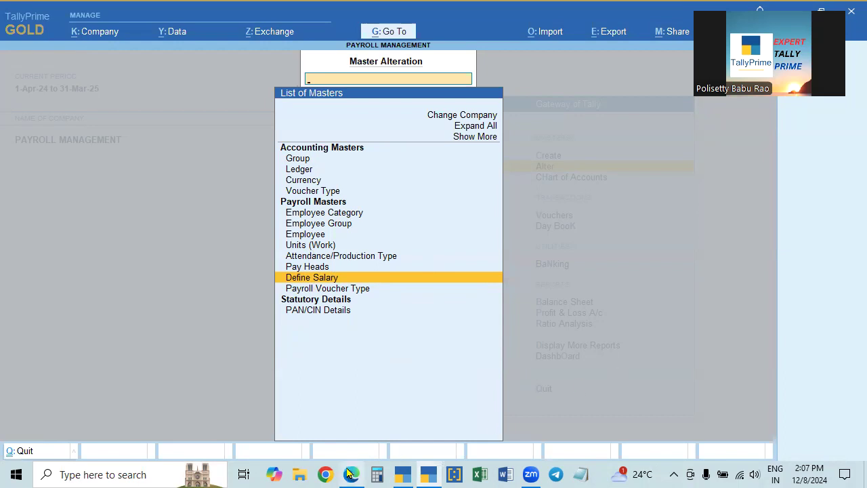
Switch to the other TallyPrime window and load the Payroll Management company.
left_click(403, 473)
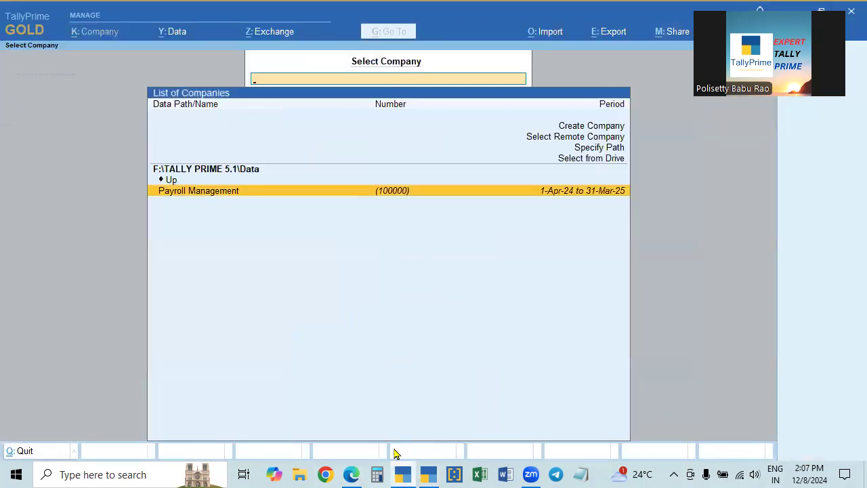
key("Escape")
key("Escape")
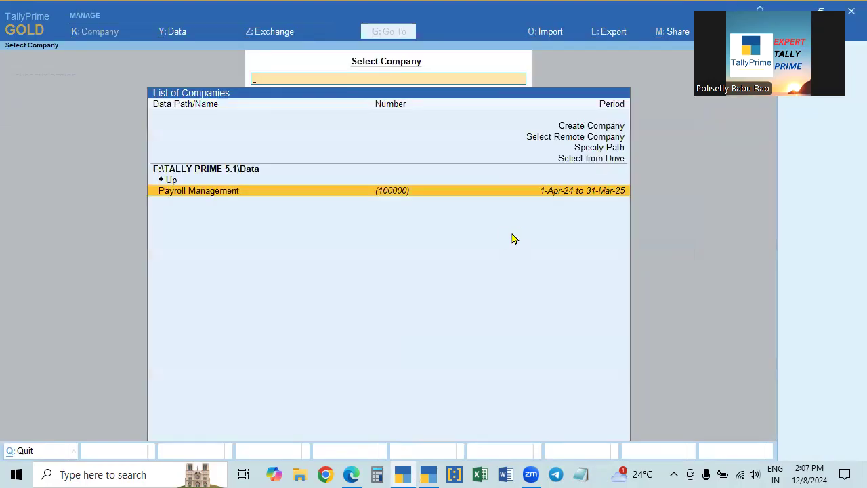
key("Return")
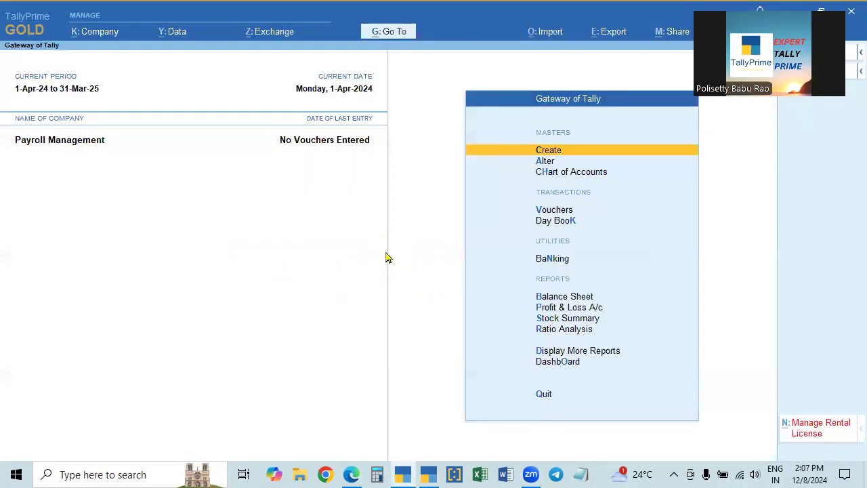
Open the master alteration list and examine the payroll masters from Employee Group to Payroll Voucher Type.
left_click(548, 165)
key("Down")
key("Down")
key("Down")
key("Down")
key("Down")
key("Down")
key("Down")
key("Down")
key("Down")
key("Down")
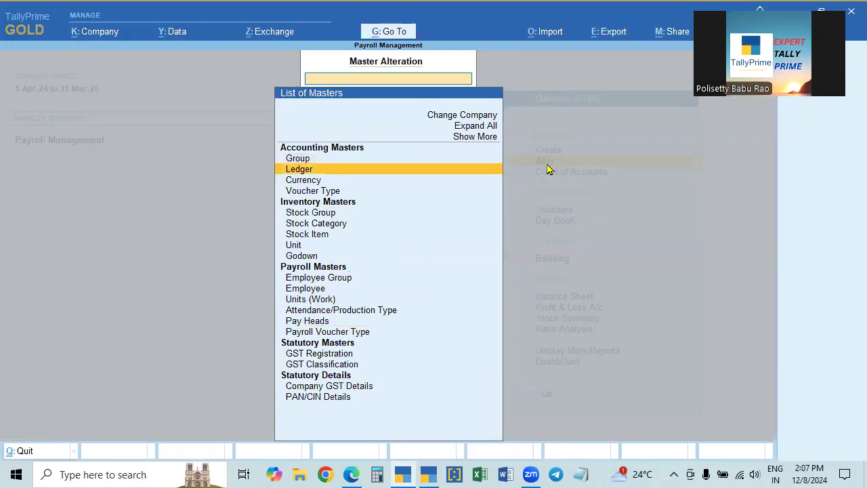
key("Down")
key("Down")
key("Down")
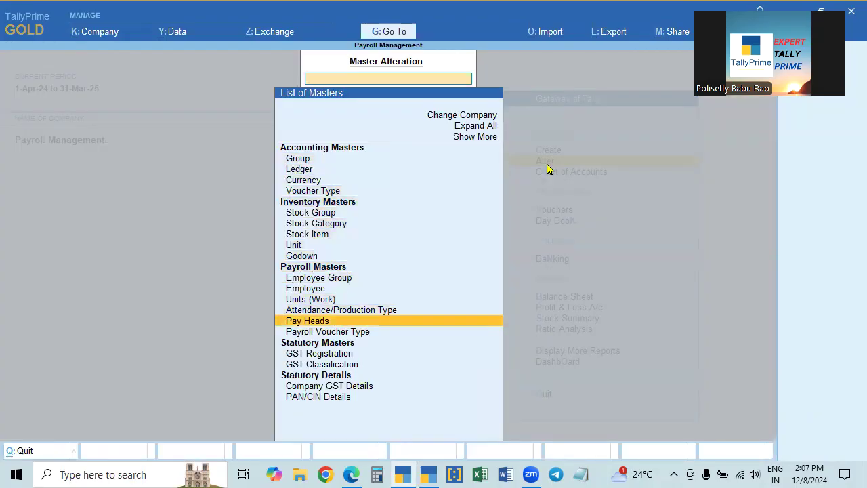
key("Up")
key("Up")
key("Up")
key("Up")
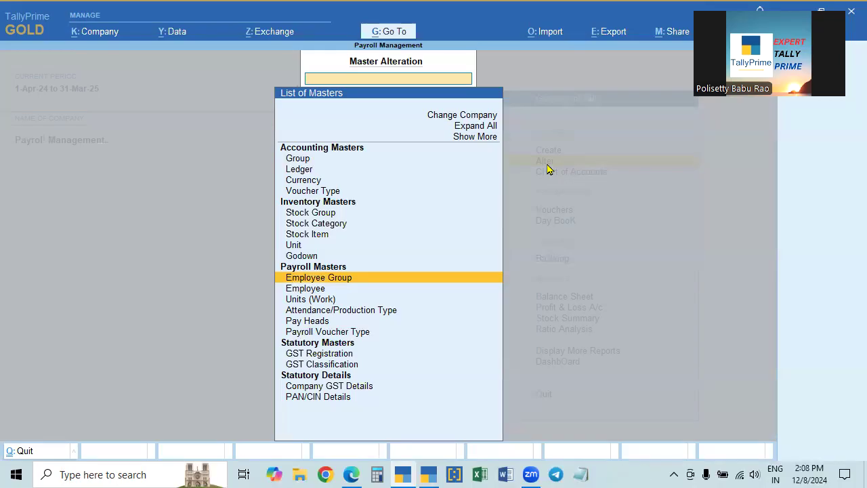
key("Down")
key("Down")
key("Down")
key("Down")
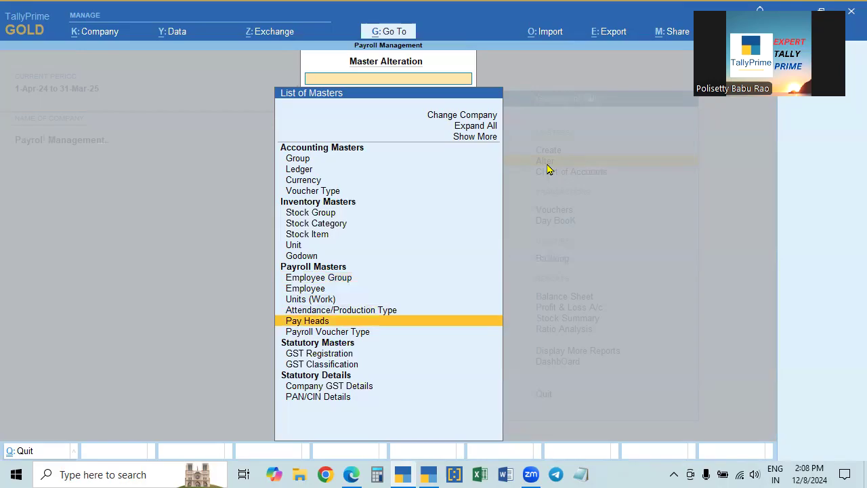
key("Down")
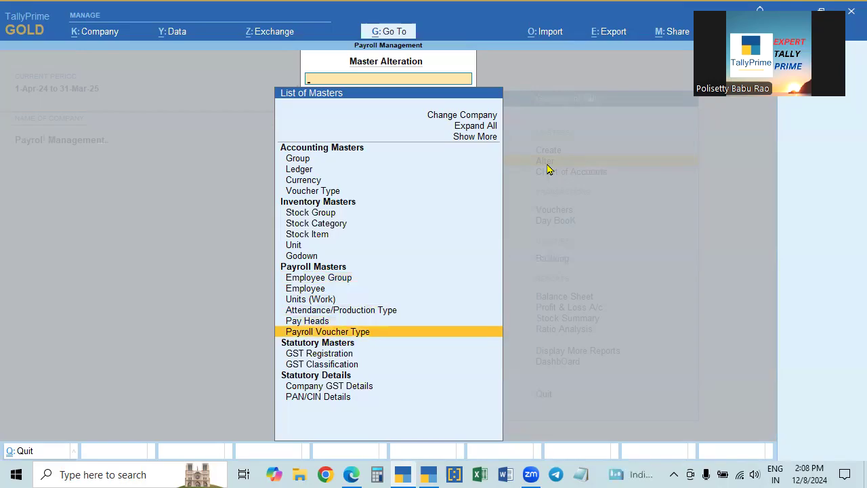
key("Up")
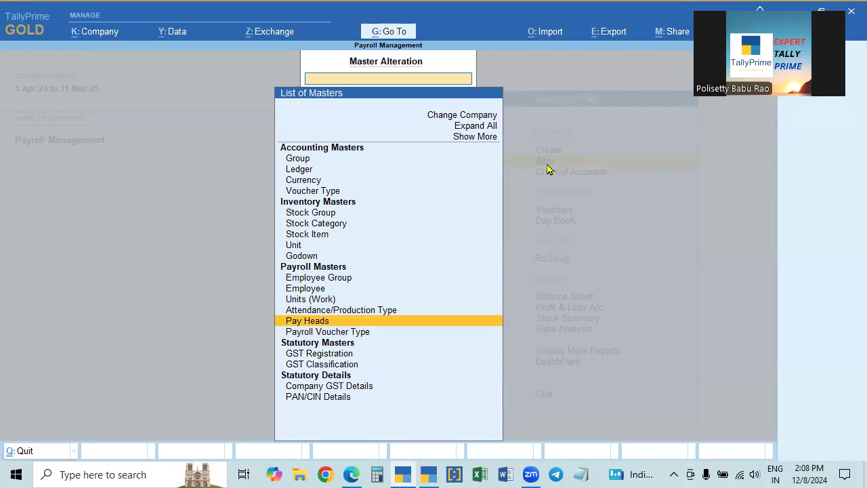
key("Up")
key("Up")
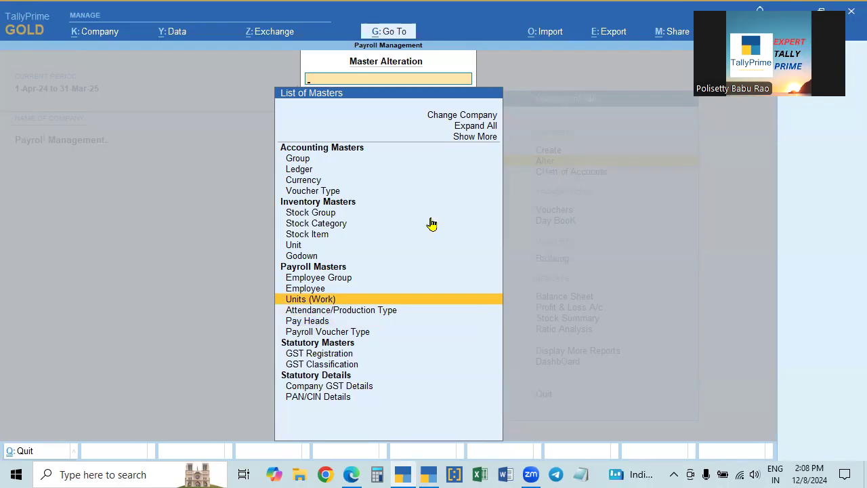
Show more masters in the alteration list and open the Employee Category list.
left_click(478, 138)
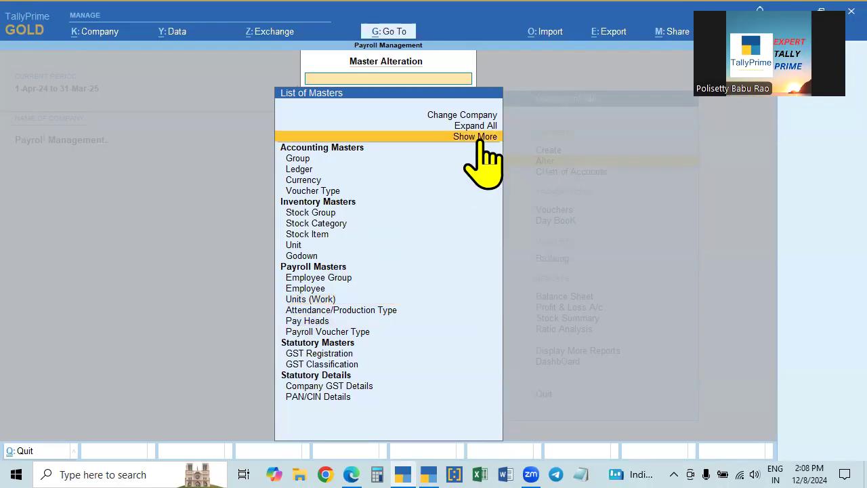
left_click(483, 143)
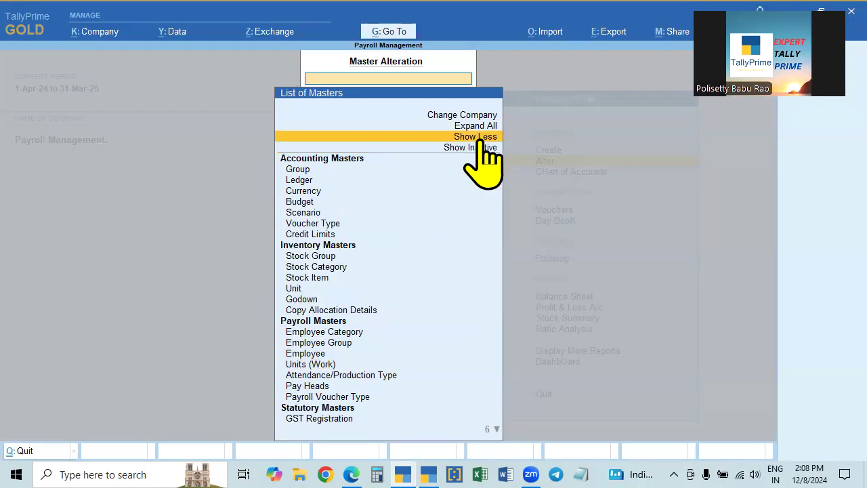
left_click(347, 333)
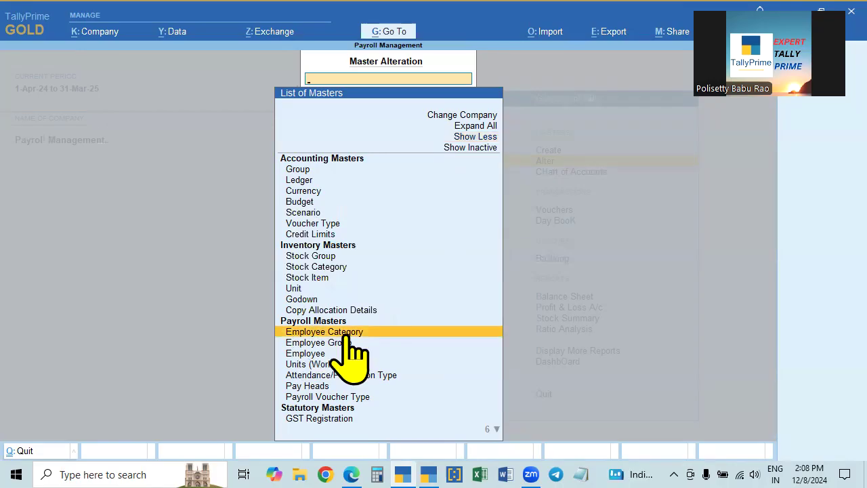
key("Escape")
key("Return")
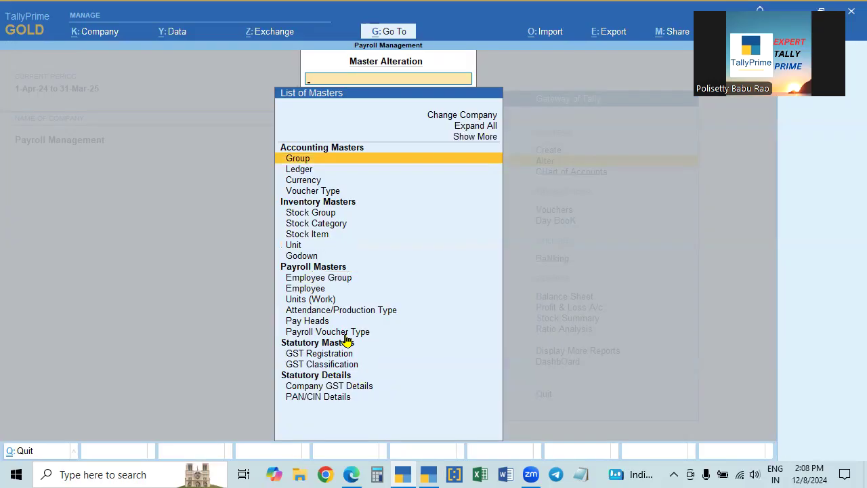
left_click(481, 138)
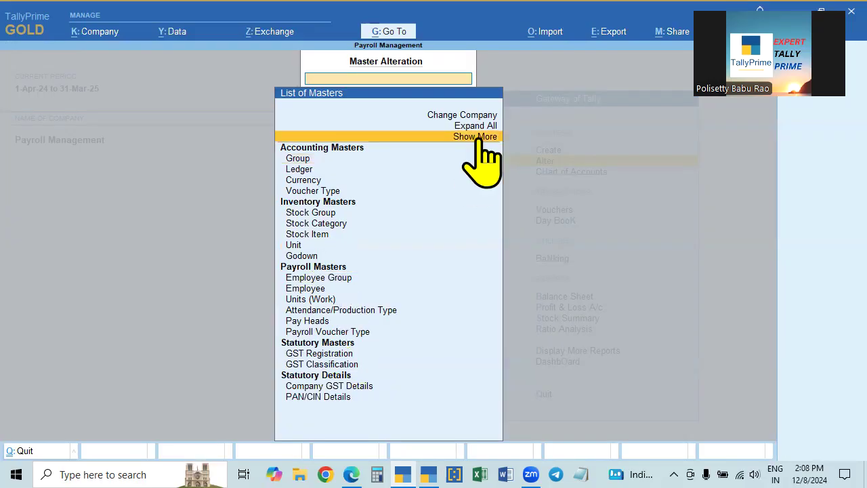
left_click(481, 139)
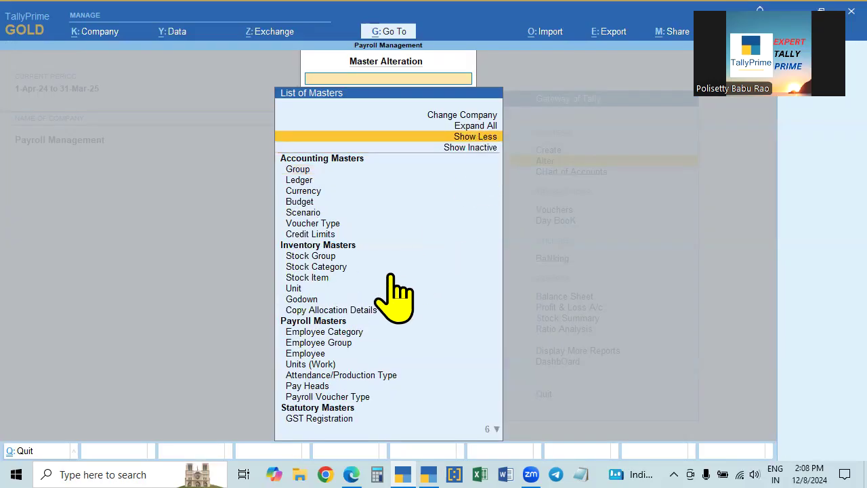
left_click(345, 333)
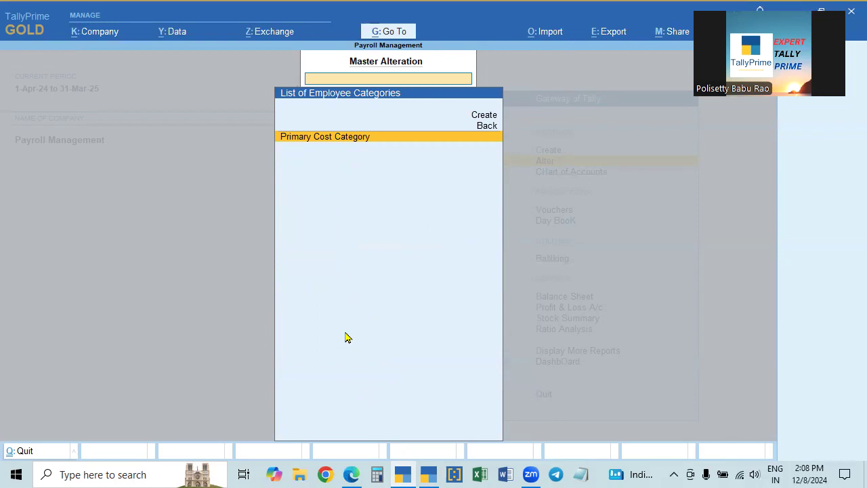
Return from the employee categories and check the extended alteration list's payroll masters for a Define Salary entry.
key("Escape")
key("Down")
key("Down")
key("Down")
key("Down")
key("Down")
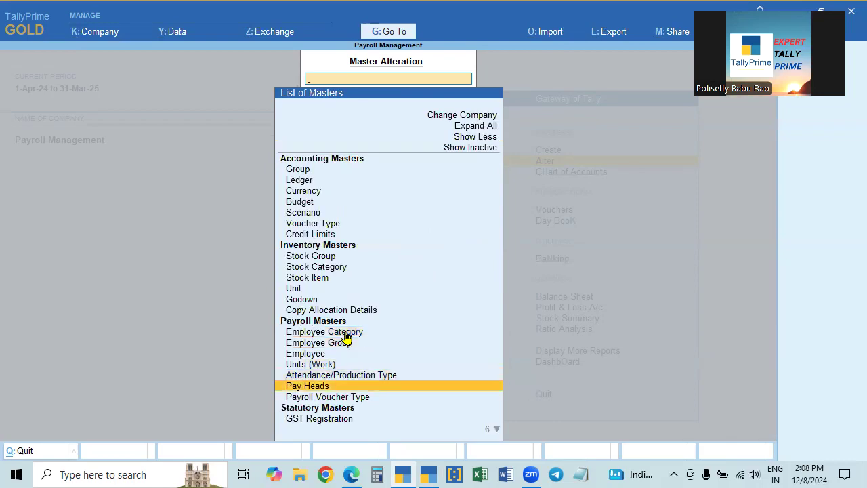
key("Escape")
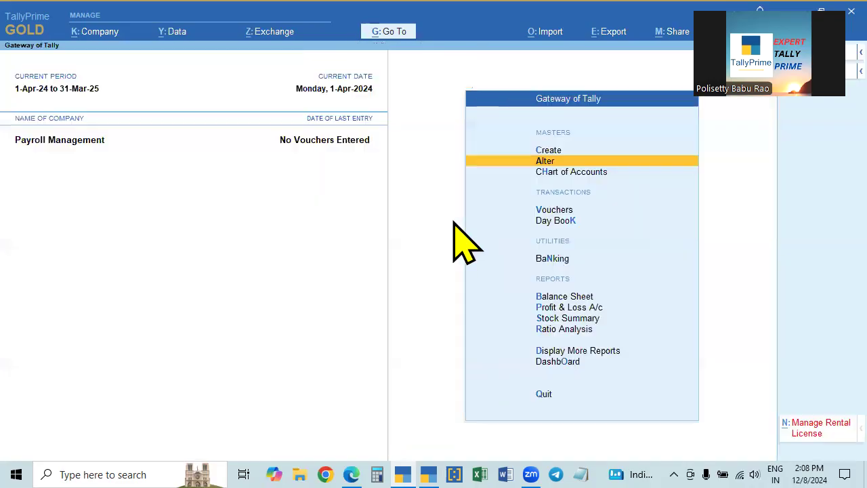
key("Return")
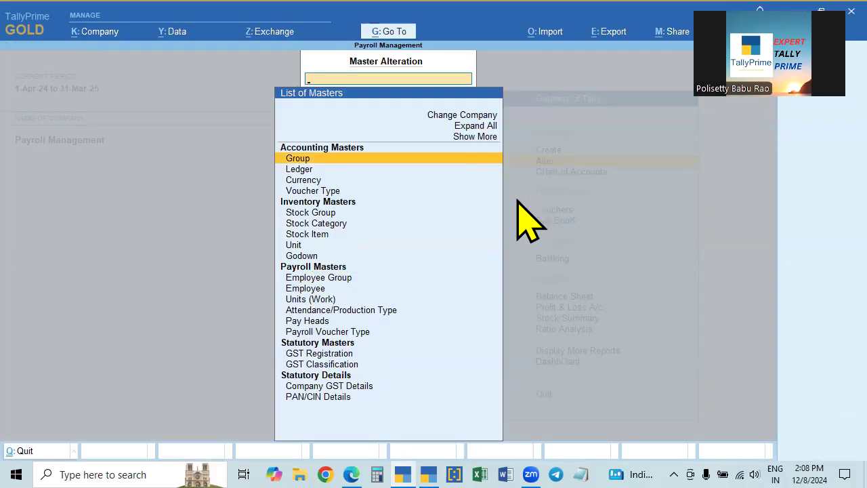
left_click(485, 139)
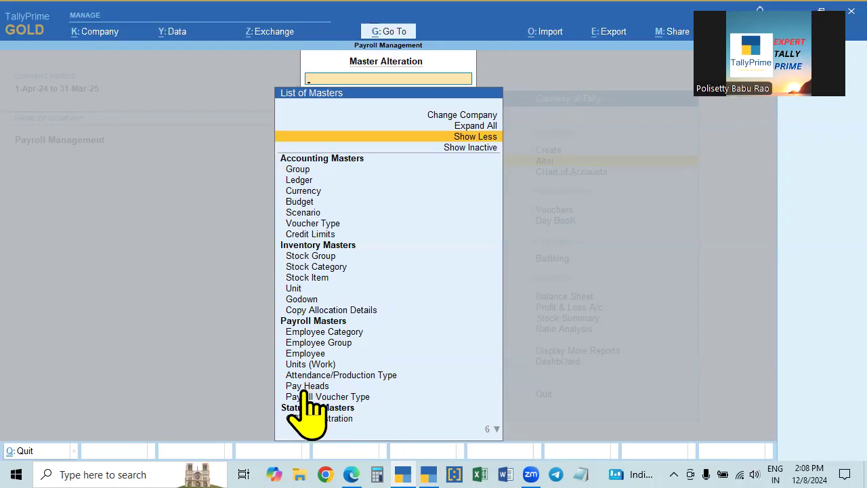
Go back to the PAYROLL MANAGEMENT company's master alteration list and show its additional payroll masters.
key("Escape")
key("Escape")
key("Escape")
key("a")
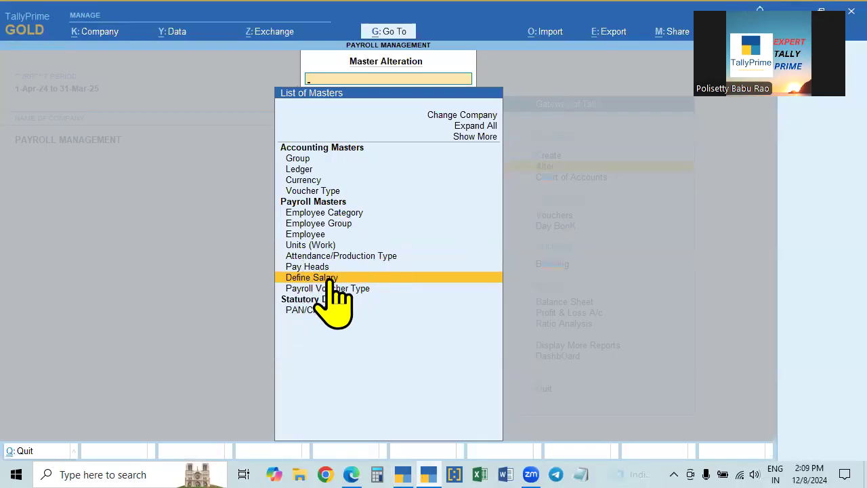
left_click(477, 138)
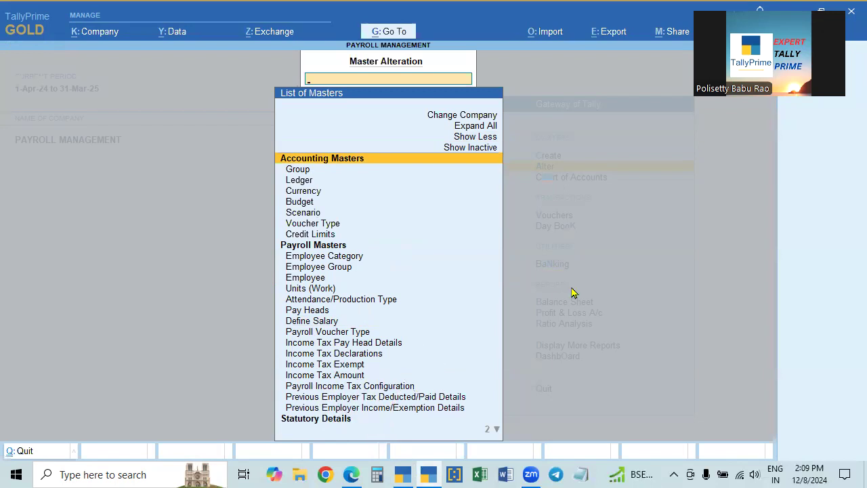
Reopen the short master alteration list and open Define Salary to list the groups and employees.
key("Escape")
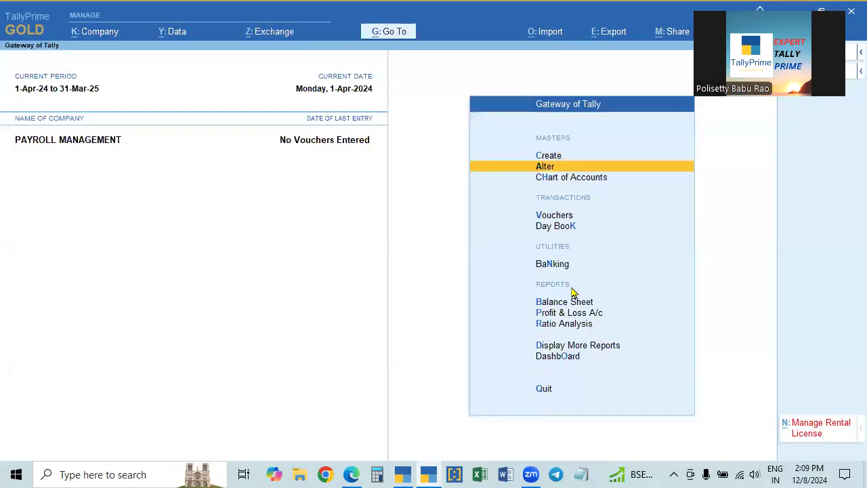
key("Return")
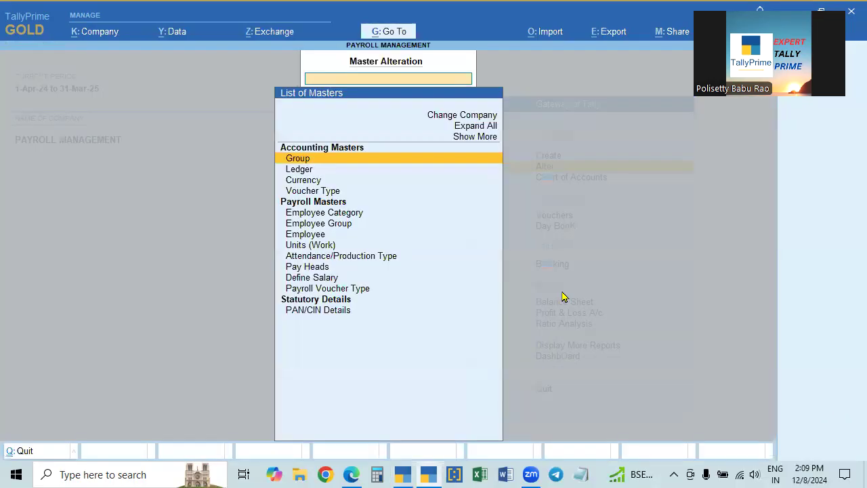
left_click(322, 279)
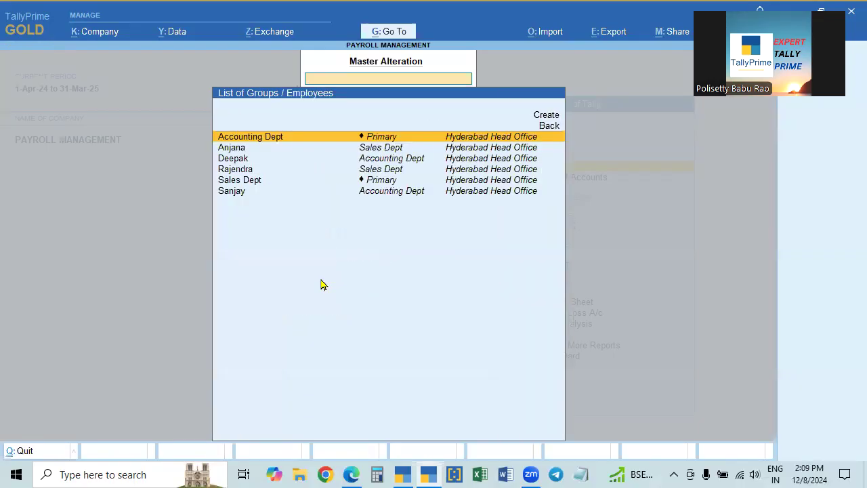
Examine the employee groups and employees listed for salary definition, with their departments and the Hyderabad Head Office category.
key("Down")
key("Down")
key("Down")
key("Down")
key("Down")
key("Up")
key("Up")
key("Up")
key("Up")
key("Up")
key("Down")
key("Down")
key("Down")
key("Down")
key("Up")
key("Up")
key("Up")
key("Down")
key("Down")
key("Down")
key("Down")
key("Up")
key("Up")
key("Up")
key("Up")
key("Down")
key("Down")
key("Down")
key("Down")
key("Up")
key("Up")
key("Up")
key("Up")
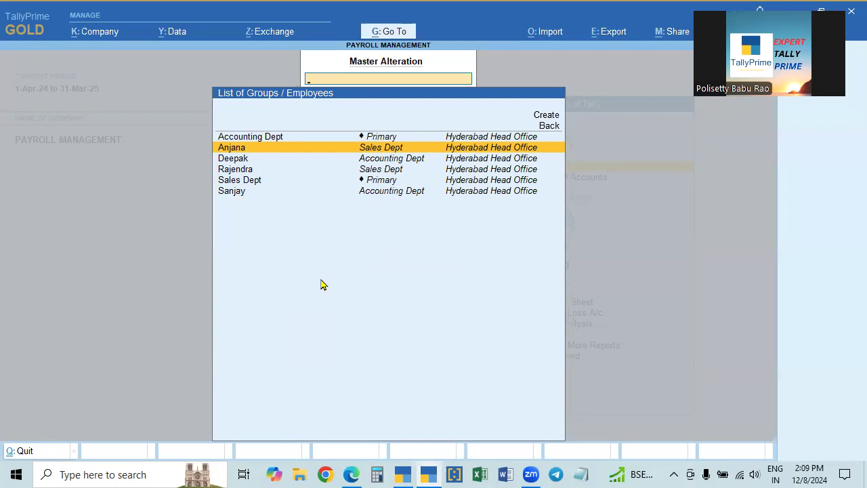
key("Down")
key("Down")
key("Down")
key("Down")
key("Up")
key("Up")
key("Up")
key("Up")
key("Up")
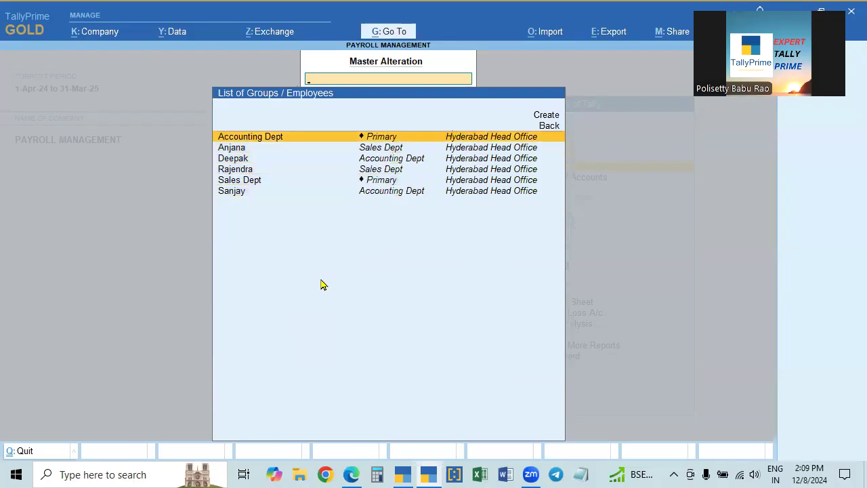
key("Down")
key("Up")
key("Up")
key("Down")
key("Down")
key("Down")
key("Down")
key("Up")
key("Up")
key("Down")
key("Down")
key("Up")
key("Up")
key("Down")
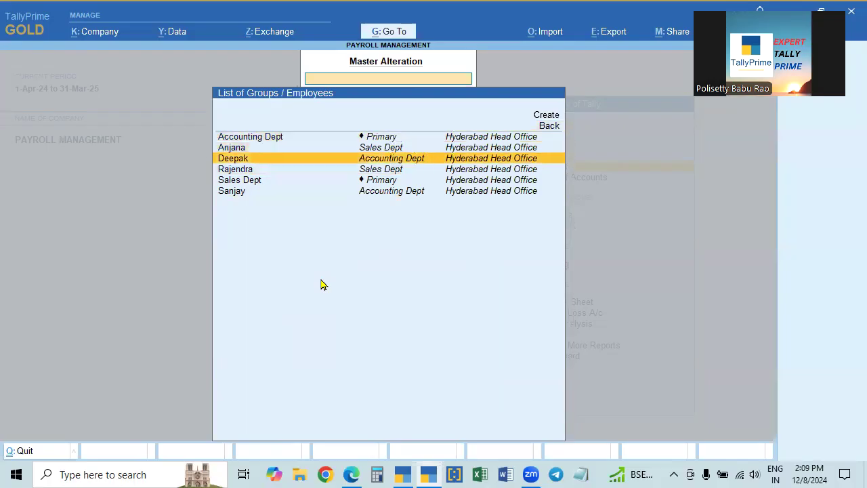
key("Down")
key("Up")
key("Down")
key("Up")
key("Up")
key("Down")
key("Down")
key("Down")
key("Down")
key("Up")
key("Up")
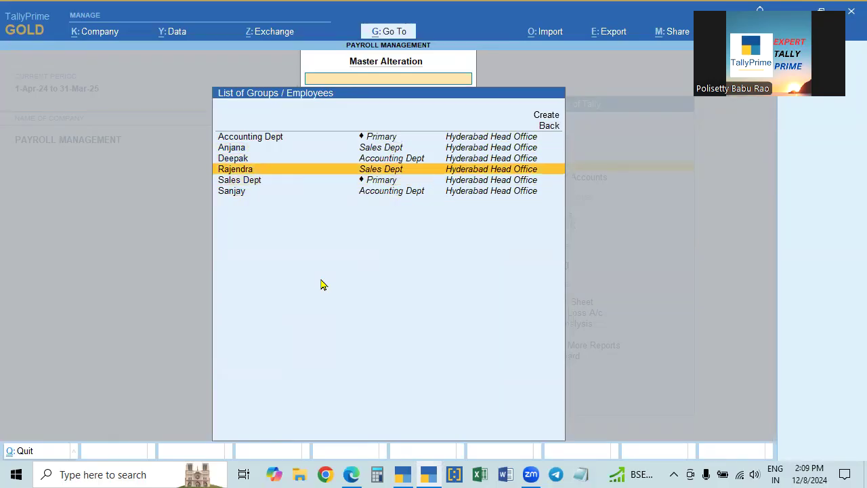
Look through the departments and employees listed for salary definition, and return to the list of masters.
key("Up")
key("Up")
key("Up")
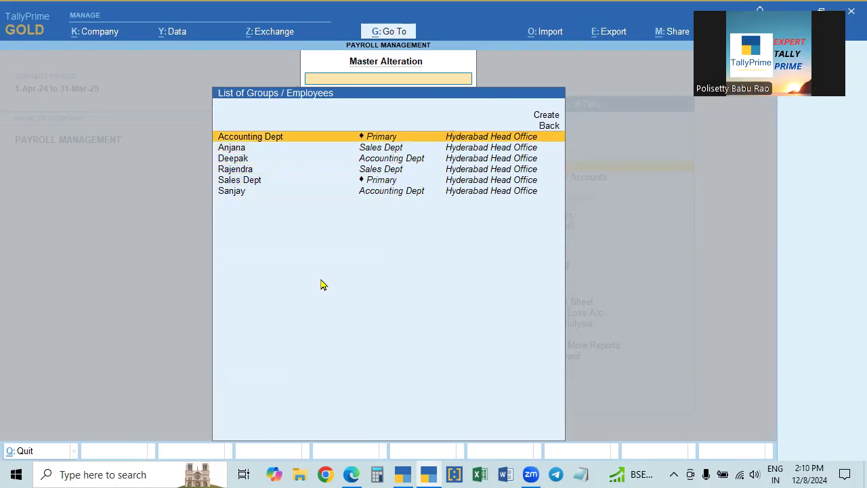
key("Down")
key("Down")
key("Down")
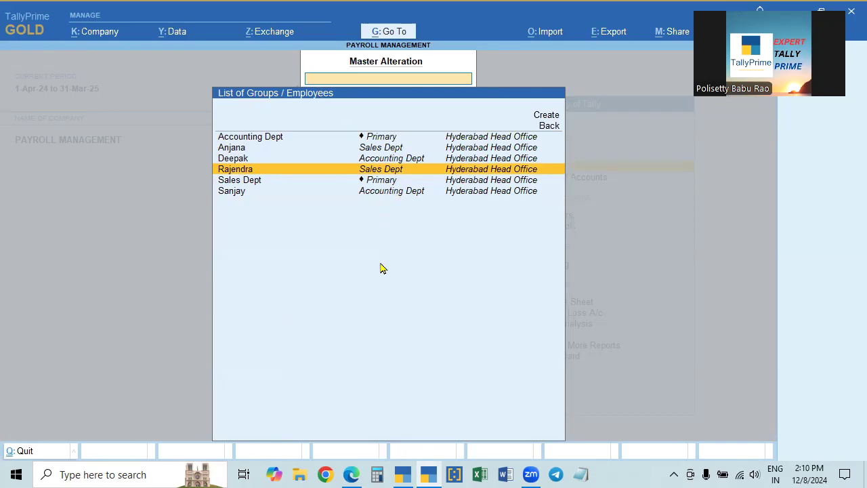
key("Escape")
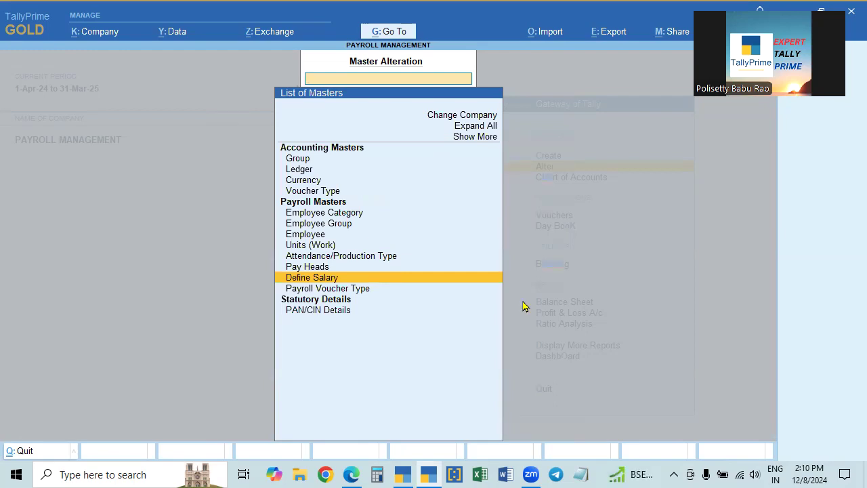
Switch to the PAYROLL MANAGEMENT PDF in Edge and find the employees' pay structure table under Define Salary.
left_click(351, 474)
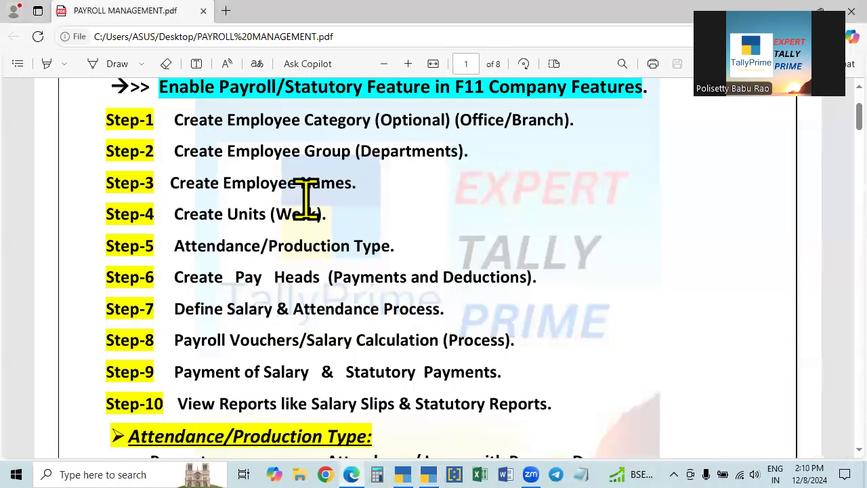
scroll(285, 315, "down", 3)
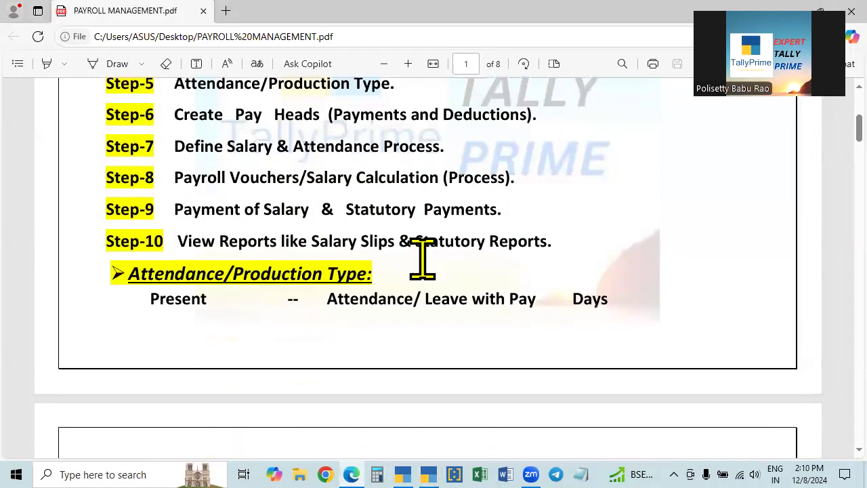
scroll(422, 261, "down", 5)
scroll(397, 203, "down", 3)
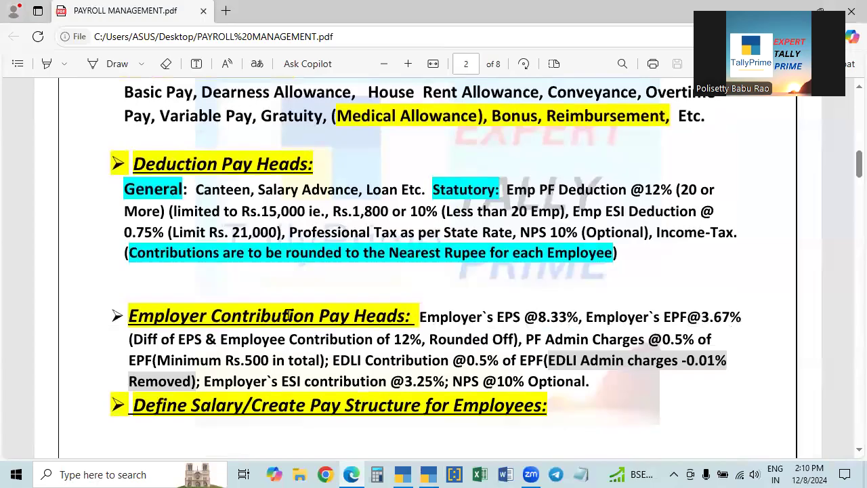
scroll(288, 315, "down", 3)
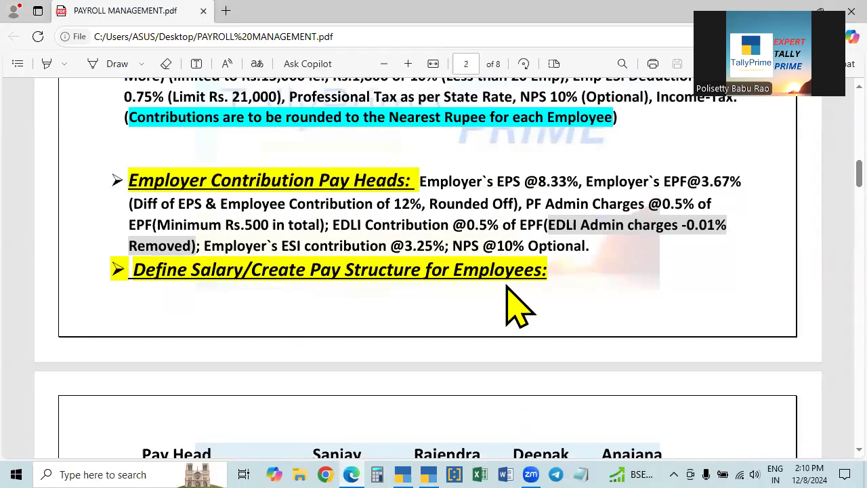
scroll(514, 305, "down", 3)
scroll(514, 305, "down", 10)
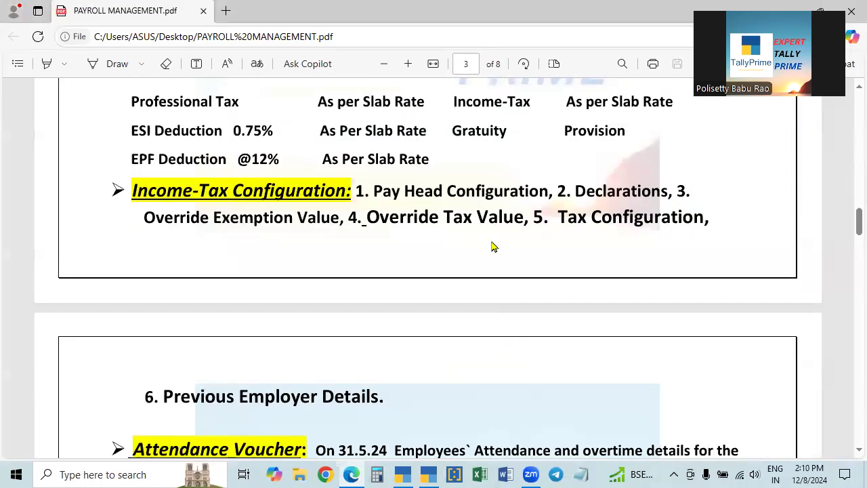
scroll(492, 296, "up", 4)
scroll(426, 243, "up", 2)
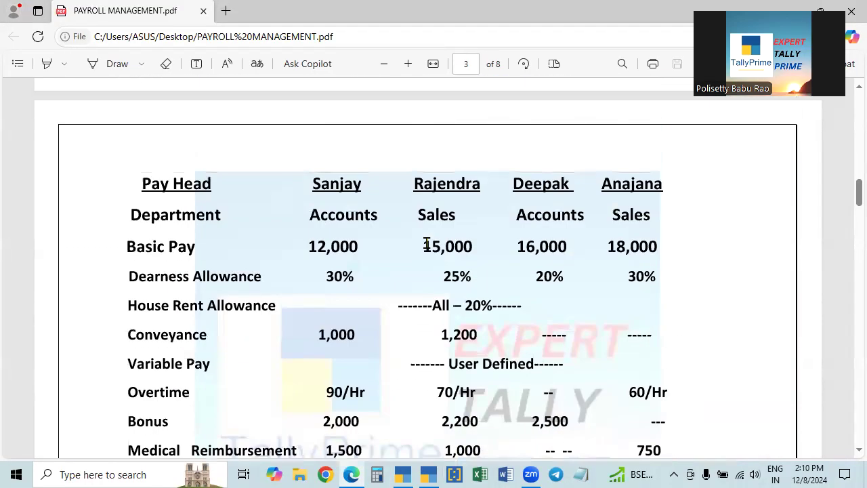
Look ahead to the PDF's Attendance Voucher section and return to the pay structure table.
scroll(522, 337, "down", 12)
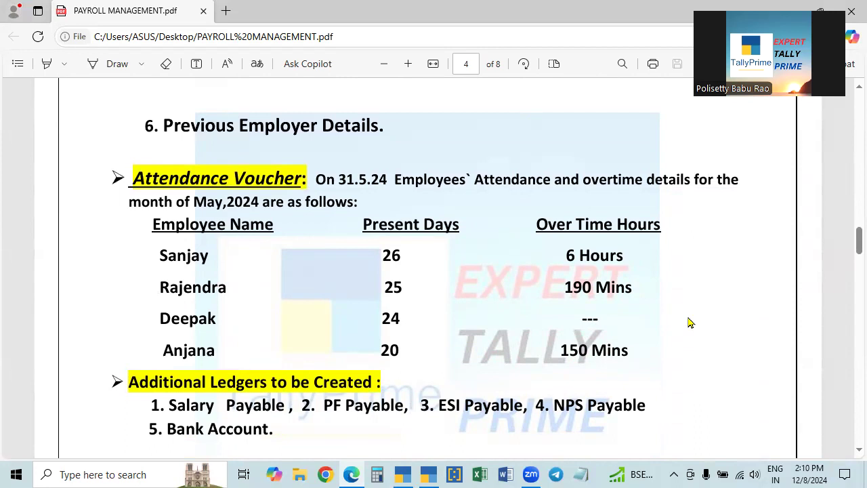
scroll(593, 315, "up", 10)
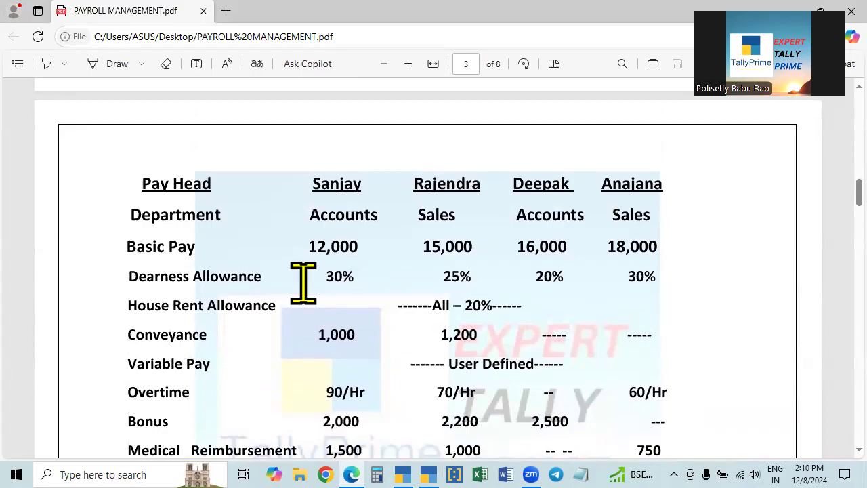
scroll(302, 280, "up", 2)
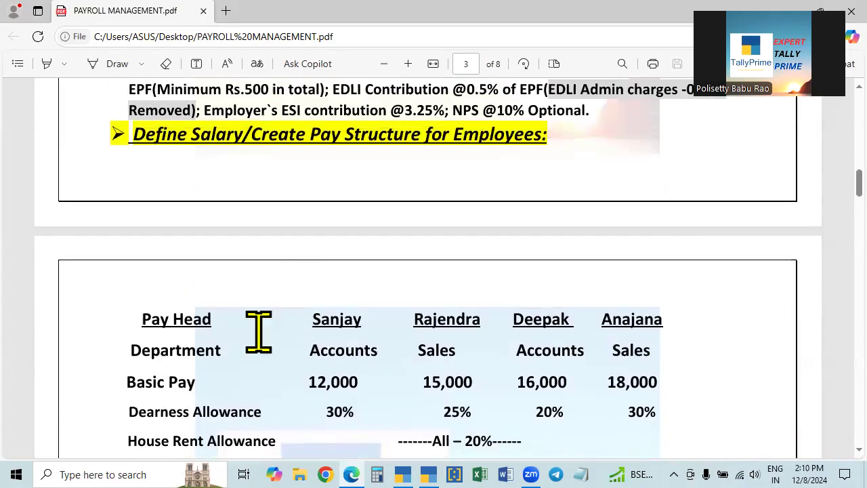
scroll(258, 325, "down", 2)
Switch back to TallyPrime, open the Employee Group list and compare it with the departments in the PDF's pay structure table.
left_click(428, 474)
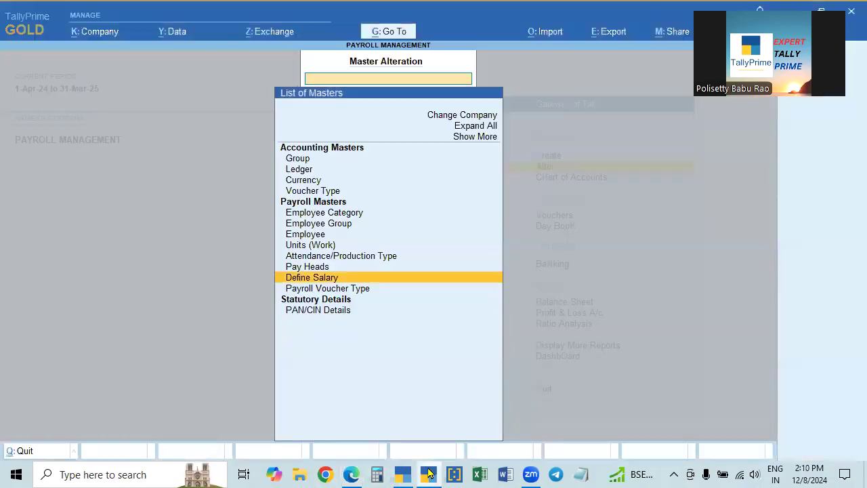
key("Up")
key("Up")
key("Up")
key("Up")
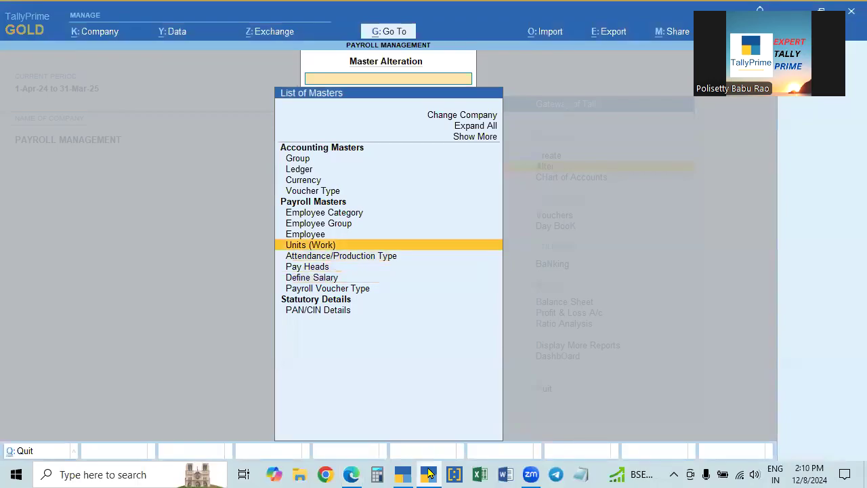
key("Return")
key("Escape")
key("Up")
key("Return")
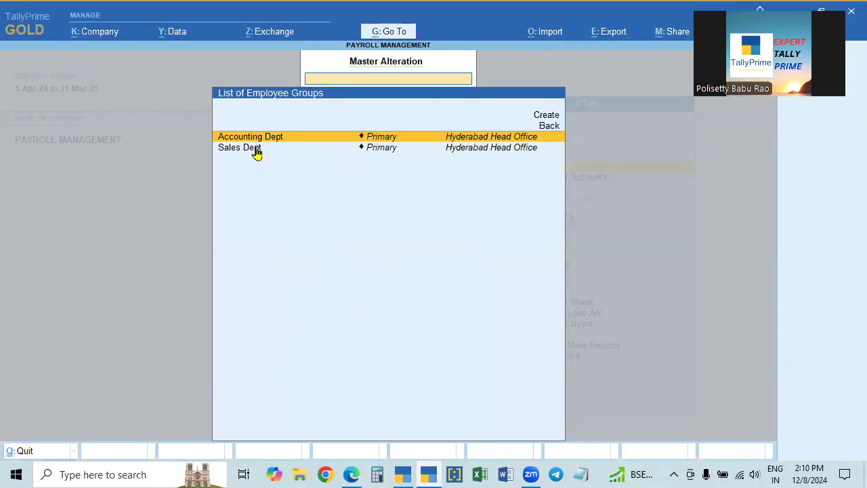
key("alt+Tab")
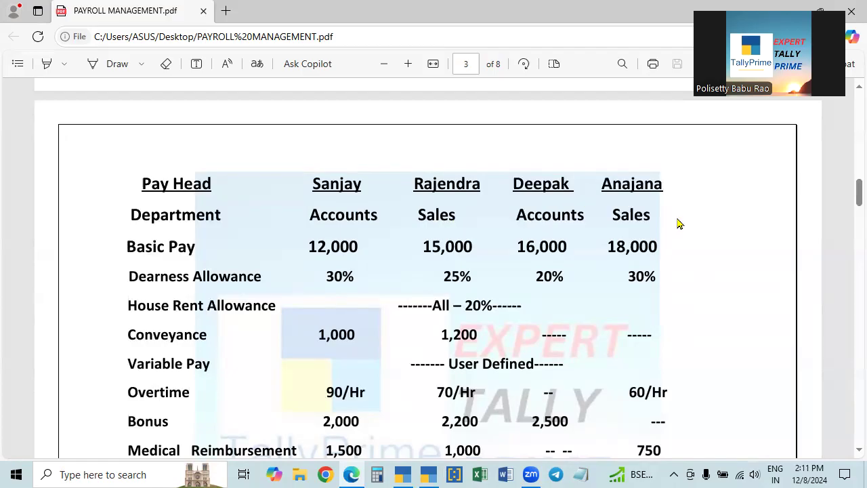
key("alt+Tab")
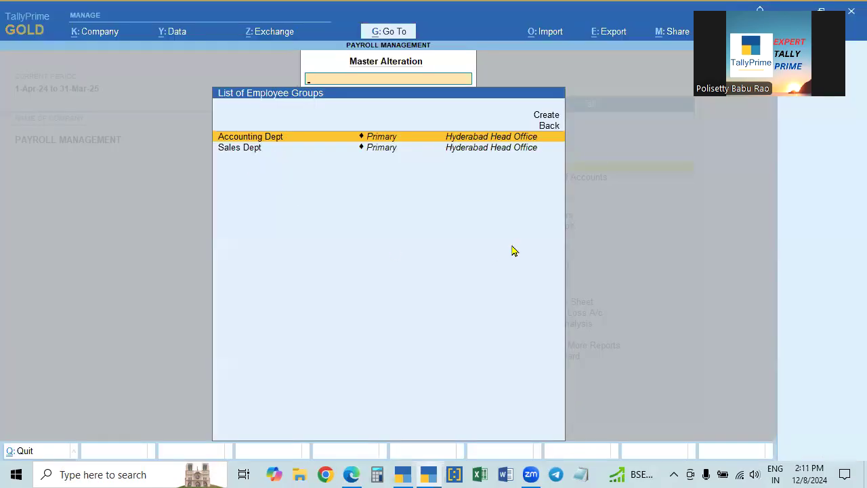
Open the list of employees and compare their names and departments with the PDF's pay structure table.
key("Escape")
key("Down")
key("Return")
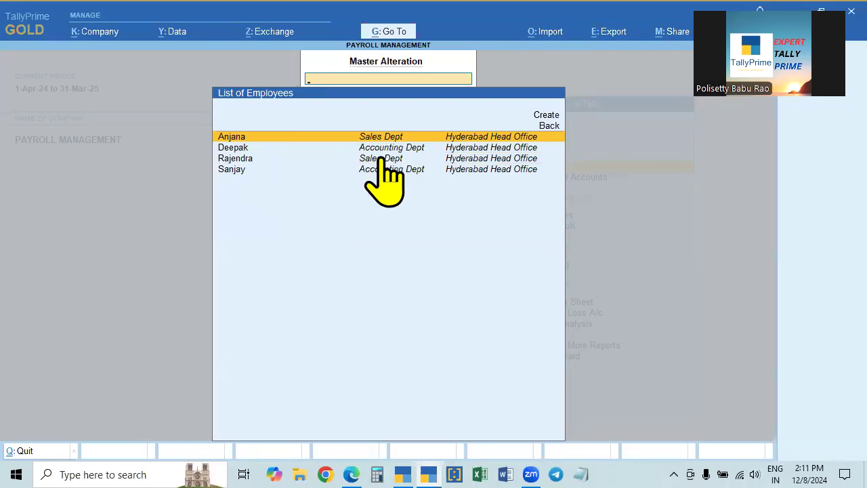
key("alt+Tab")
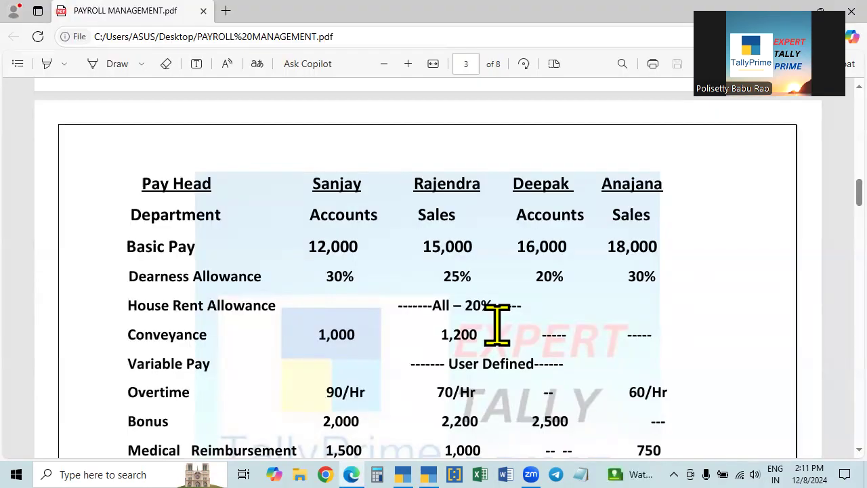
key("alt+Tab")
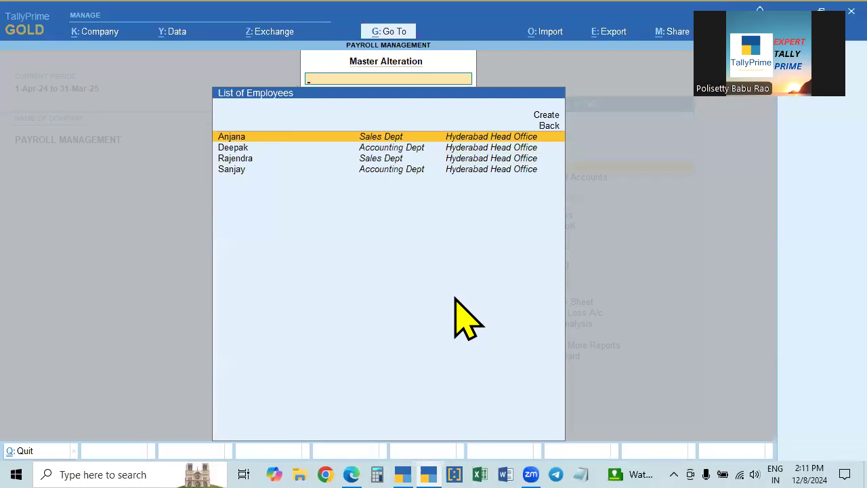
key("Escape")
key("Return")
key("alt+Tab")
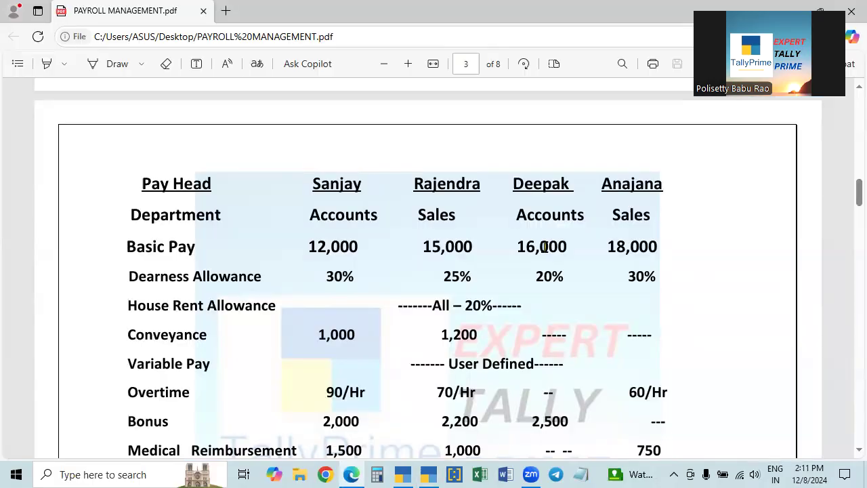
key("alt+Tab")
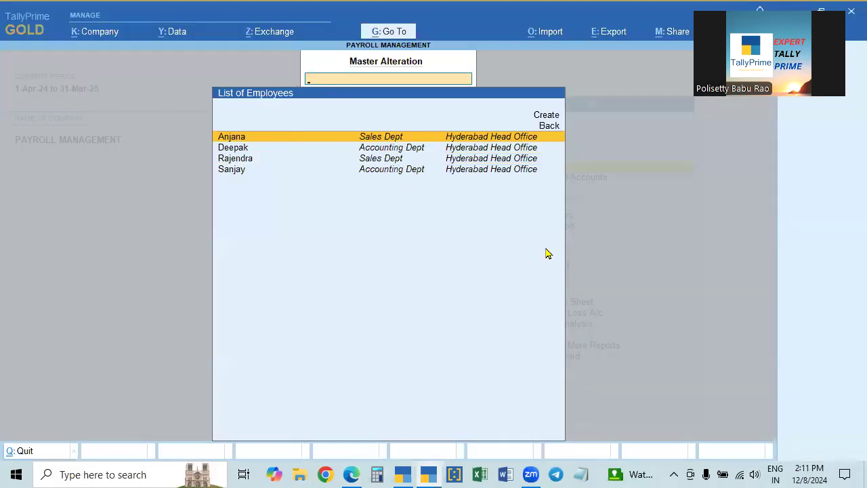
Return to the list of masters, open Define Salary and highlight the first employee under Sales Dept.
key("BackSpace")
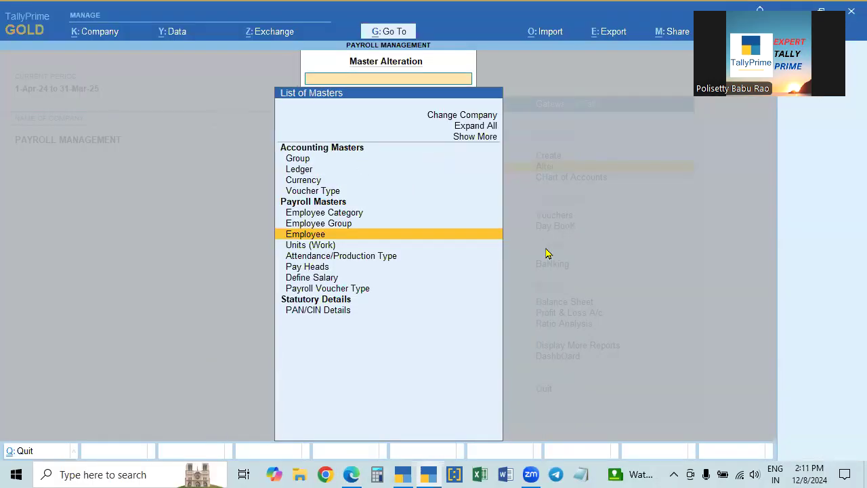
key("Down")
key("Down")
key("Down")
key("Down")
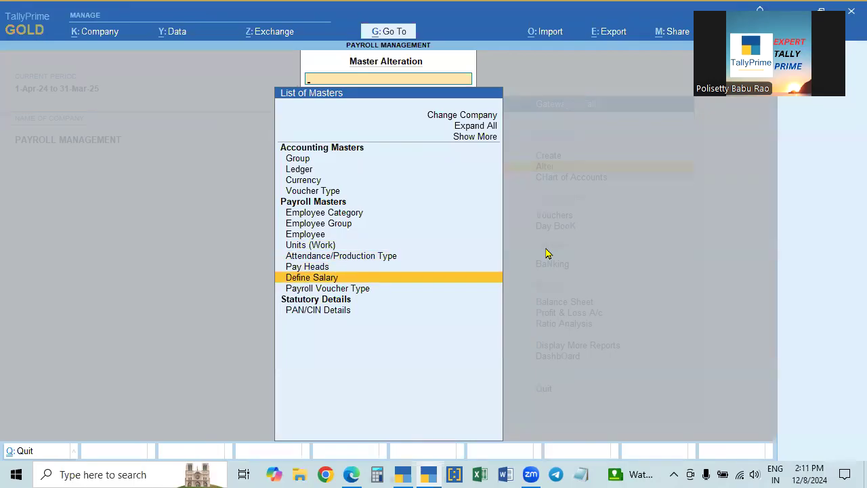
key("Return")
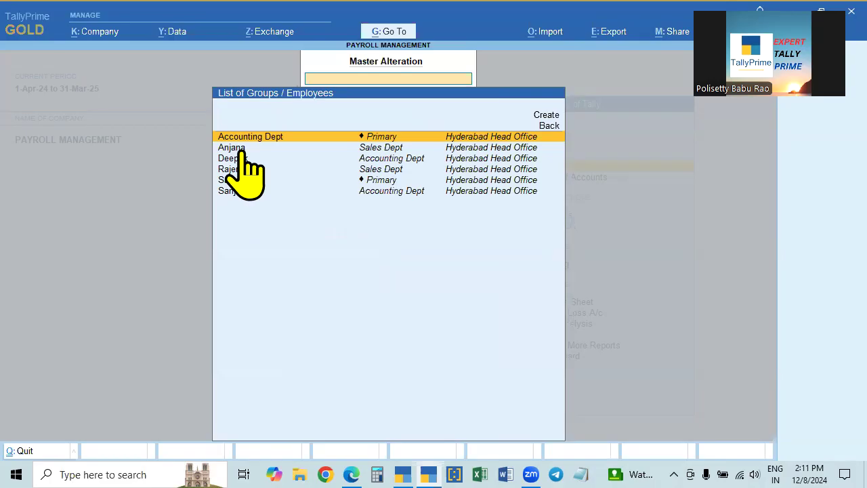
left_click(241, 149)
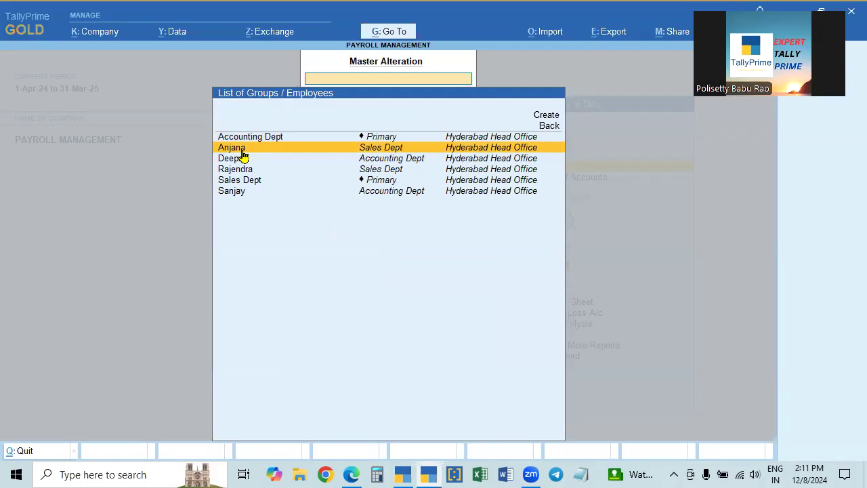
Check the PDF's pay table, then open the last-listed Accounting Dept employee's salary details with effective date 1-Apr-23.
key("alt+Tab")
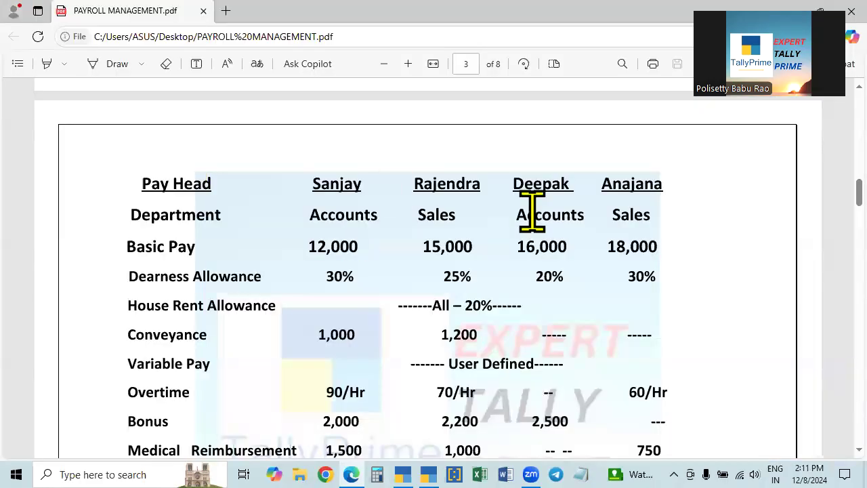
key("alt+Tab")
key("Down")
key("Down")
key("Down")
key("Down")
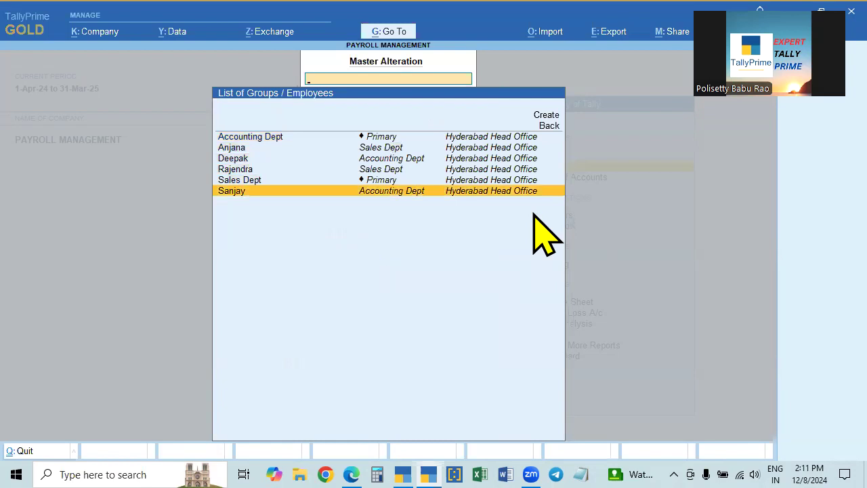
key("Return")
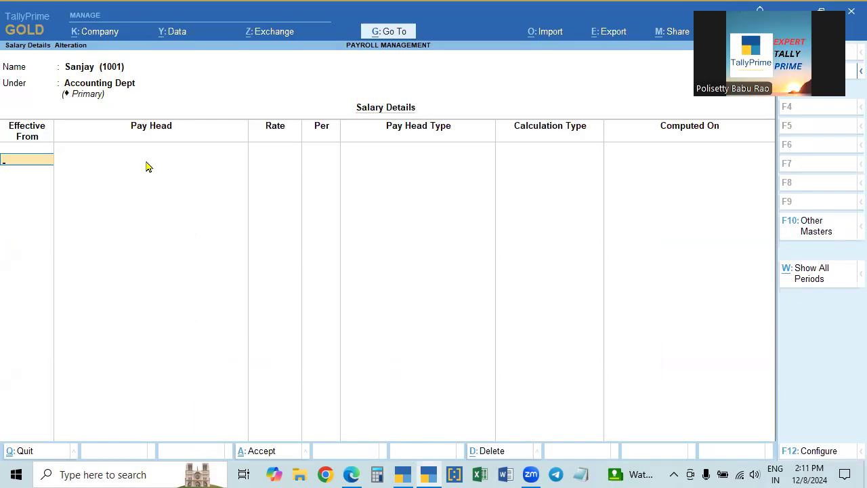
type(".4.23")
key("Return")
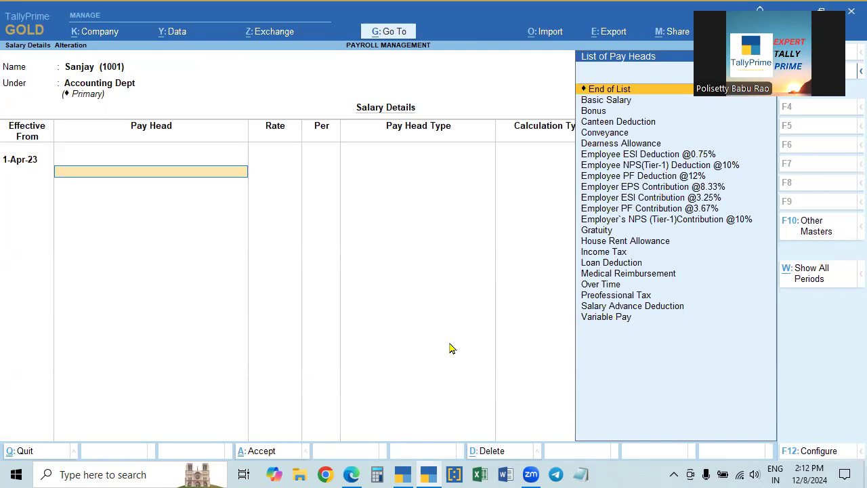
Examine the list of pay heads available for the employee's salary structure, including the earnings, deductions and employer contributions.
key("Down")
key("Down")
key("Down")
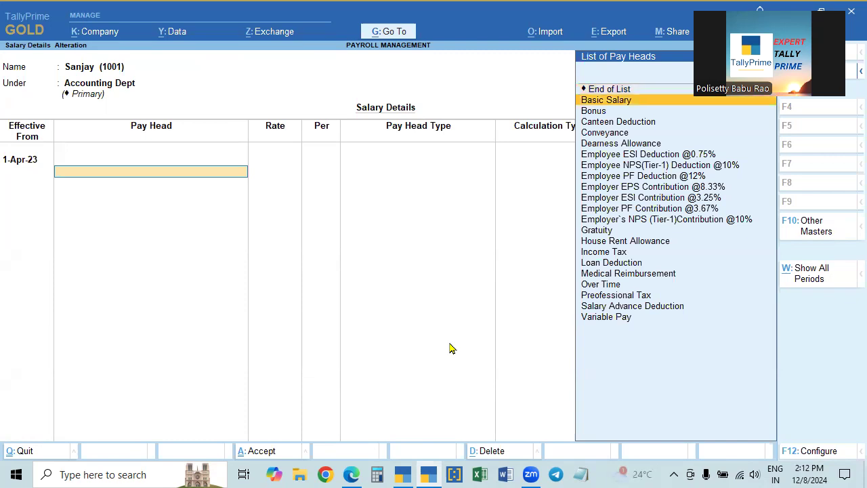
key("Down")
key("Down")
key("Down")
key("Down")
key("Down")
key("Down")
key("Down")
key("Down")
key("Down")
key("Down")
key("Up")
key("Up")
key("Up")
key("Up")
key("Up")
key("Up")
key("Up")
key("Up")
key("Down")
key("Down")
key("Down")
key("Down")
key("Down")
key("Down")
key("Down")
key("Down")
key("Down")
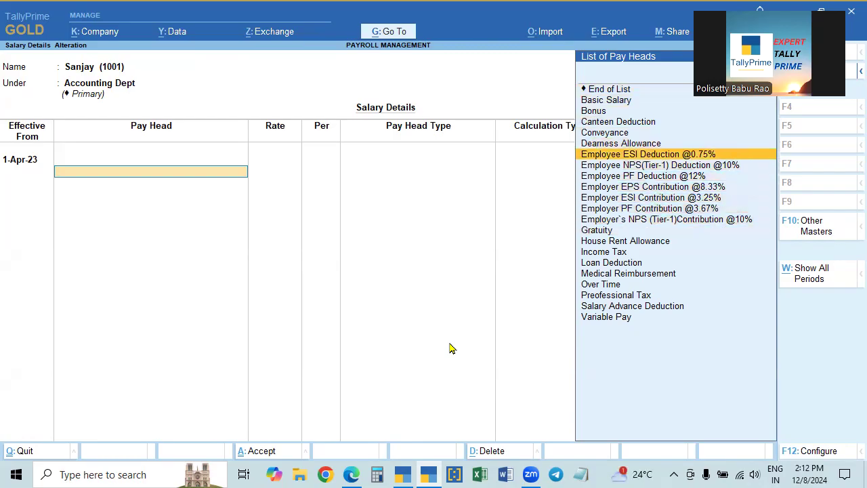
key("Up")
key("Up")
key("Up")
key("Up")
key("Up")
key("Up")
key("Up")
key("Up")
key("Up")
key("Up")
key("Up")
key("Up")
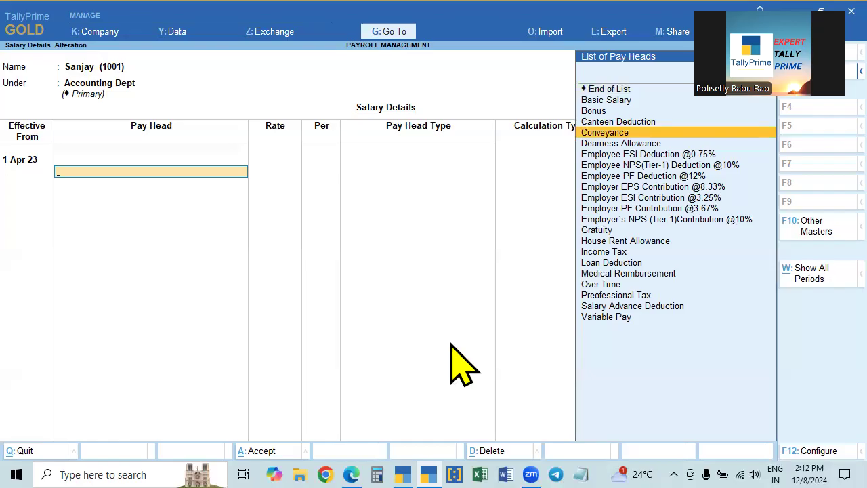
Leave the salary details without saving and look through the departments and employees listed for salary definition again.
key("Escape")
key("Up")
key("Up")
key("Up")
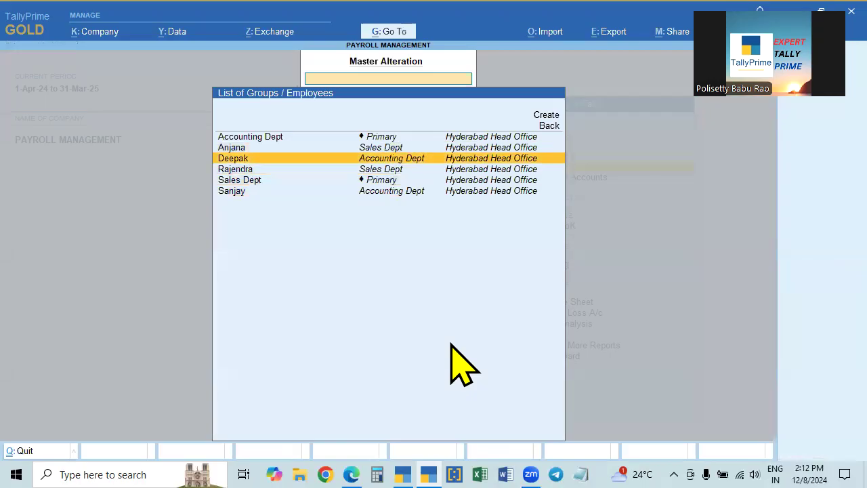
key("Down")
key("Down")
key("Up")
key("Up")
key("Down")
key("Down")
key("Up")
key("Down")
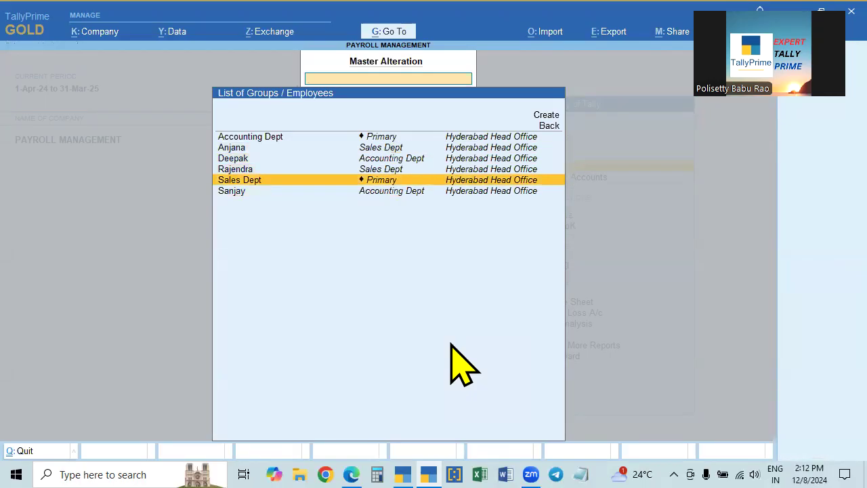
View the salary details of the first-listed Sales Dept employee and return to the list of groups and employees.
key("Up")
key("Up")
key("Up")
key("Return")
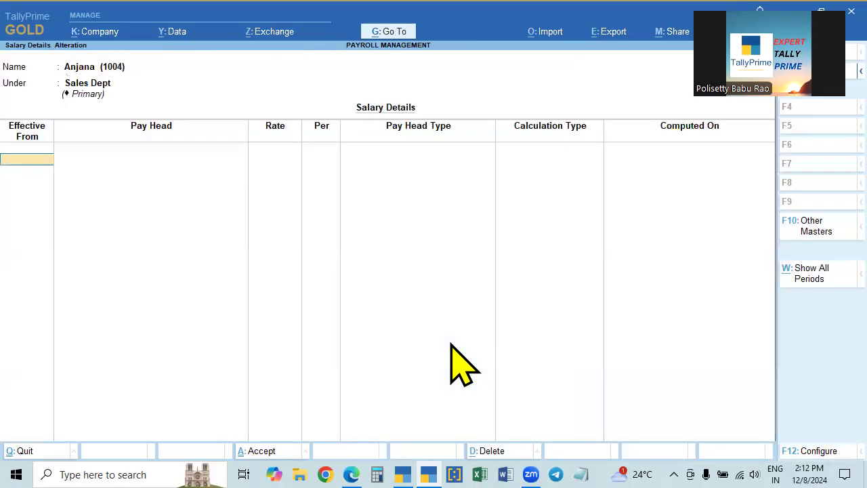
key("Escape")
key("y")
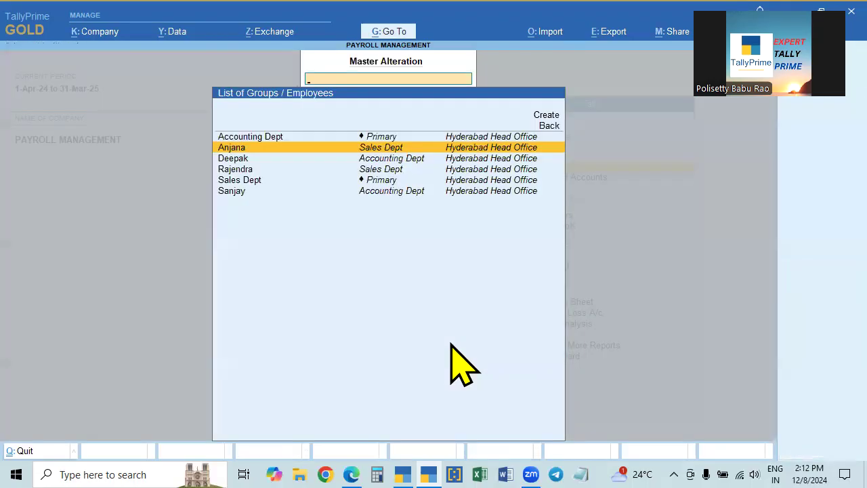
View the salary details of the last-listed Accounting Dept employee and leave without entering anything.
key("Down")
key("Down")
key("Down")
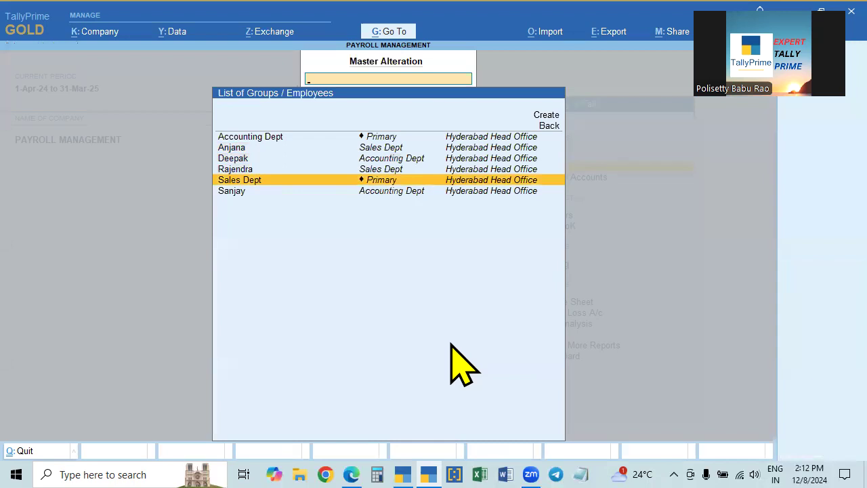
key("Down")
key("Return")
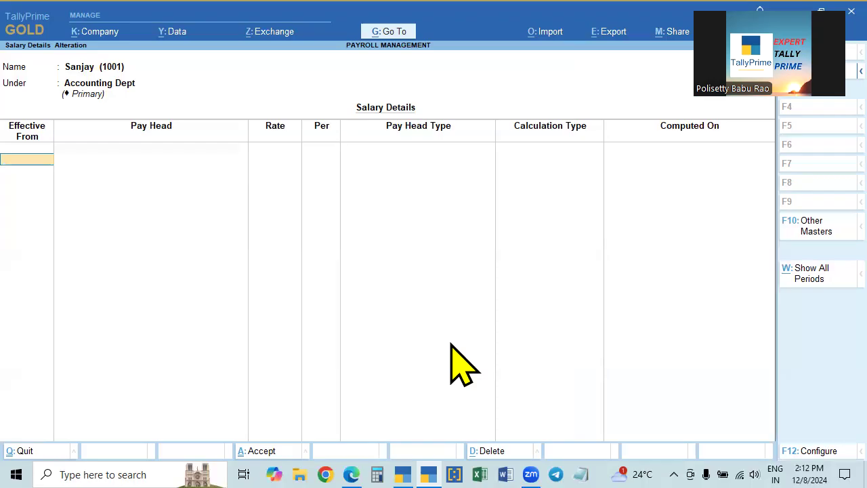
key("Escape")
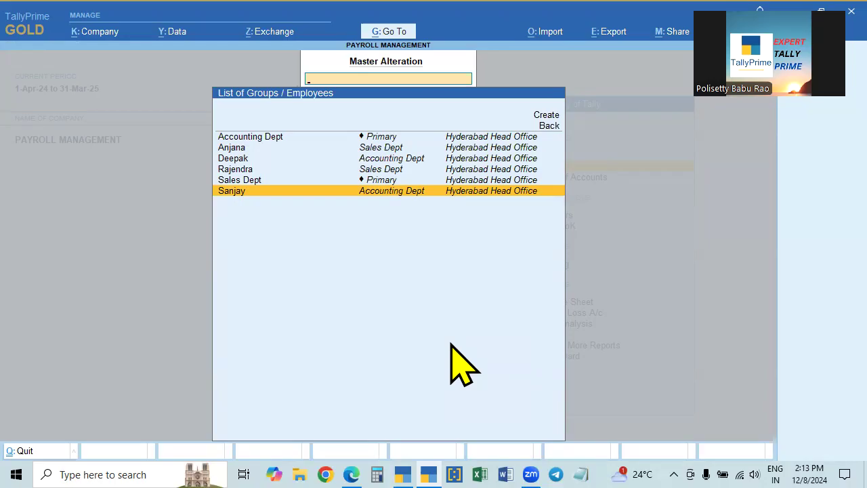
View the pay heads offered for the first-listed Accounting Dept employee with effective date 1-Apr-24, and return to the list without saving.
key("Up")
key("Up")
key("Up")
key("Return")
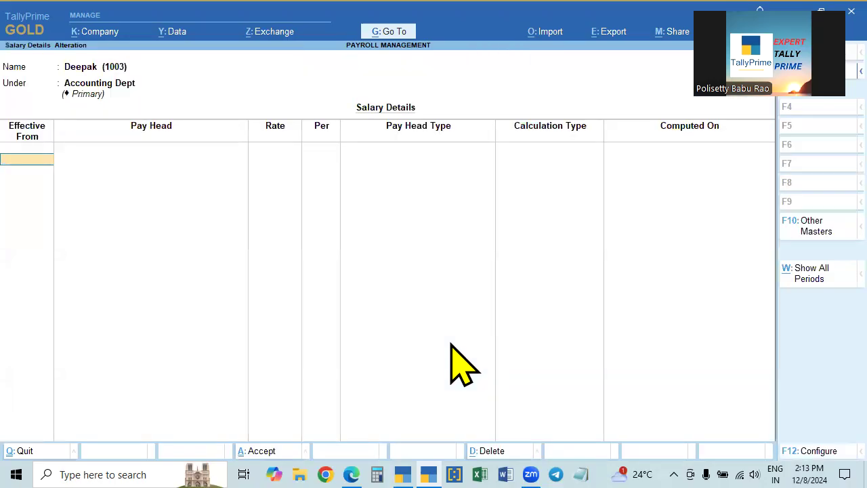
type("1-4")
key("Return")
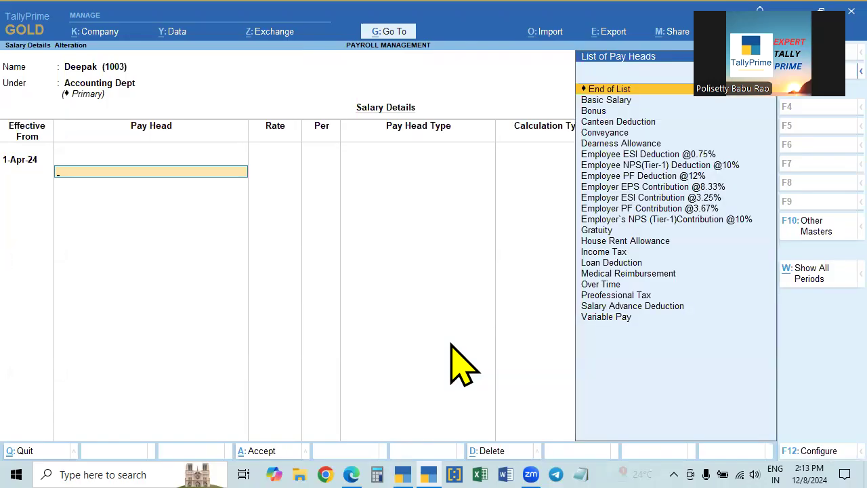
key("Escape")
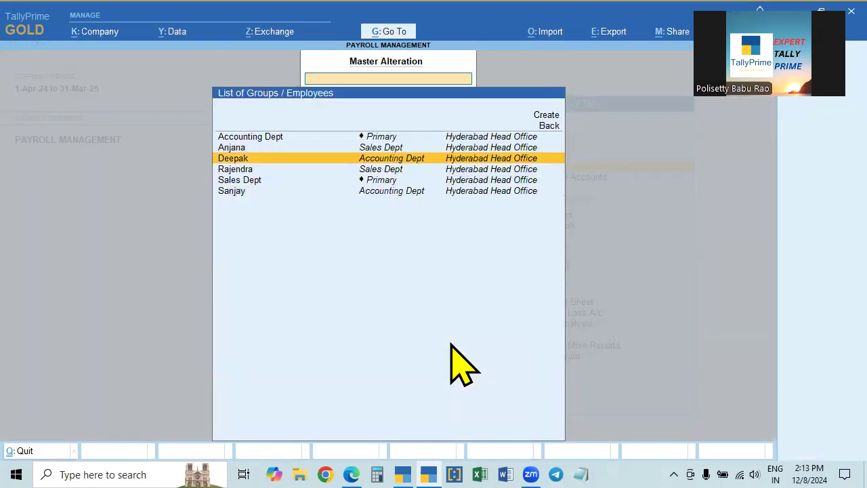
key("Up")
key("Up")
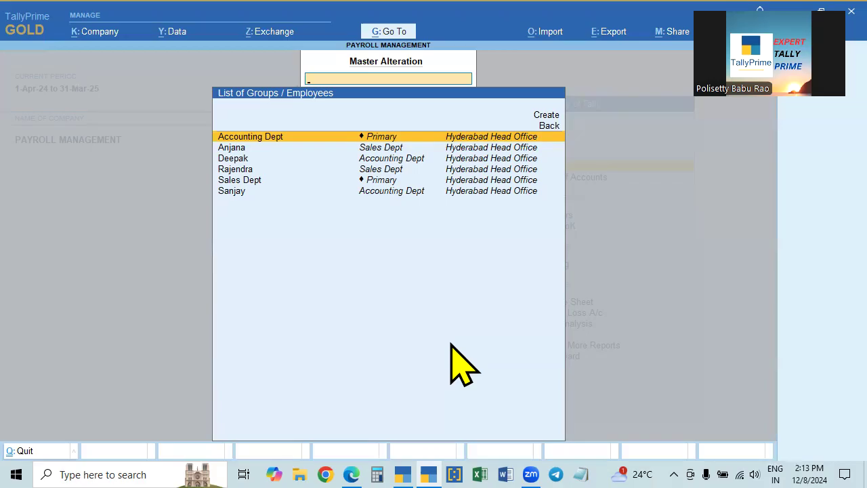
Check the first-listed Sales Dept employee's salary details again and close them unchanged.
key("Down")
key("Return")
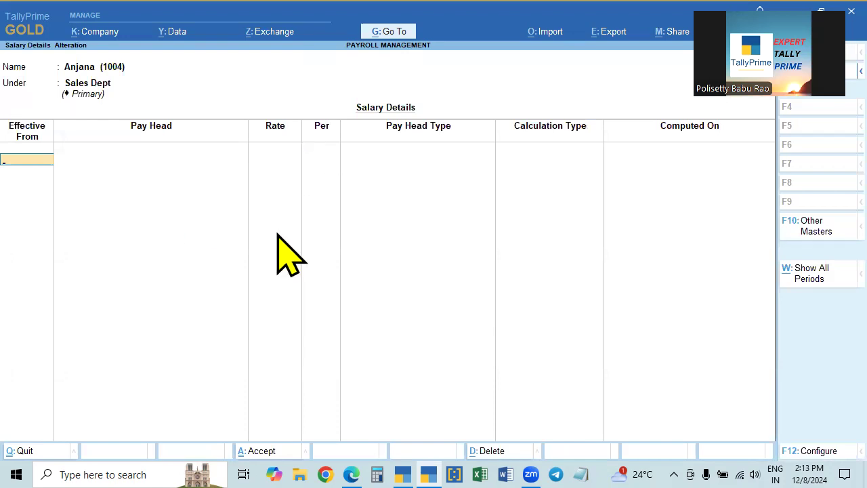
key("Escape")
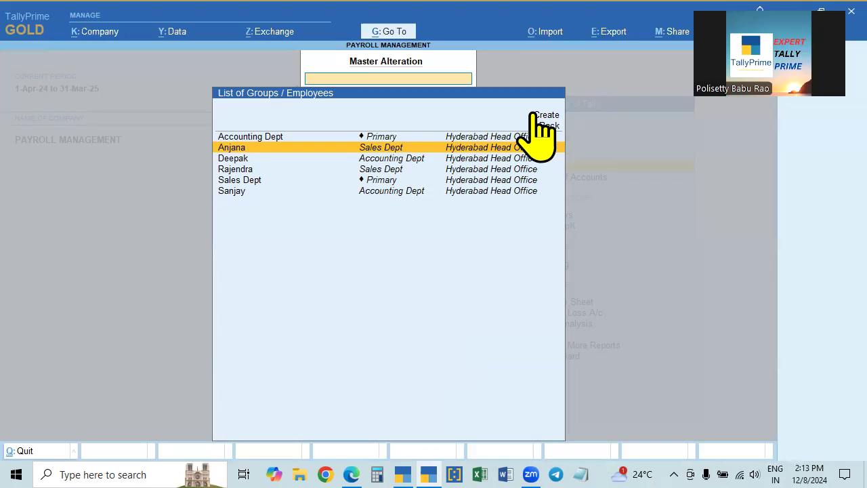
key("Return")
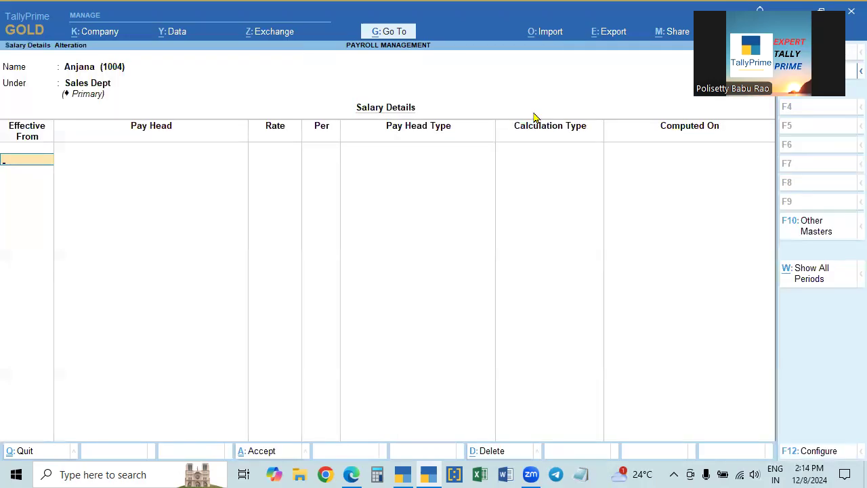
key("Escape")
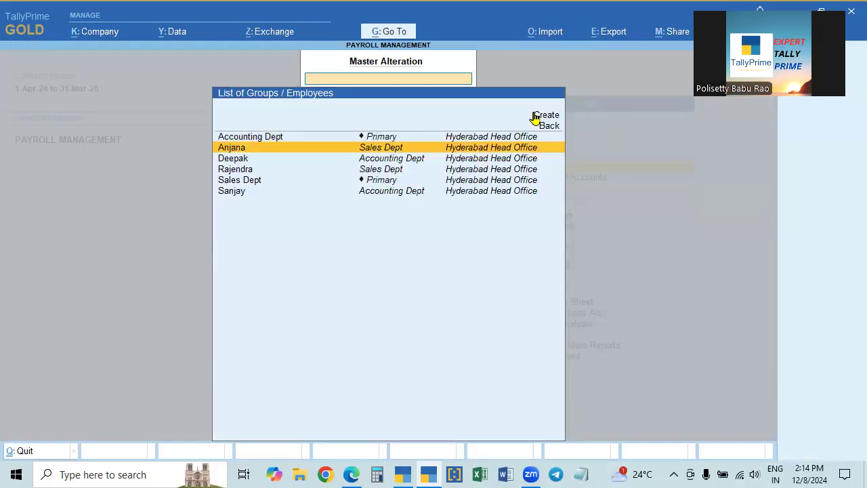
Open the salary details of the Accounting Dept group and set the effective date to 1-Apr-24.
key("Down")
key("Down")
key("Down")
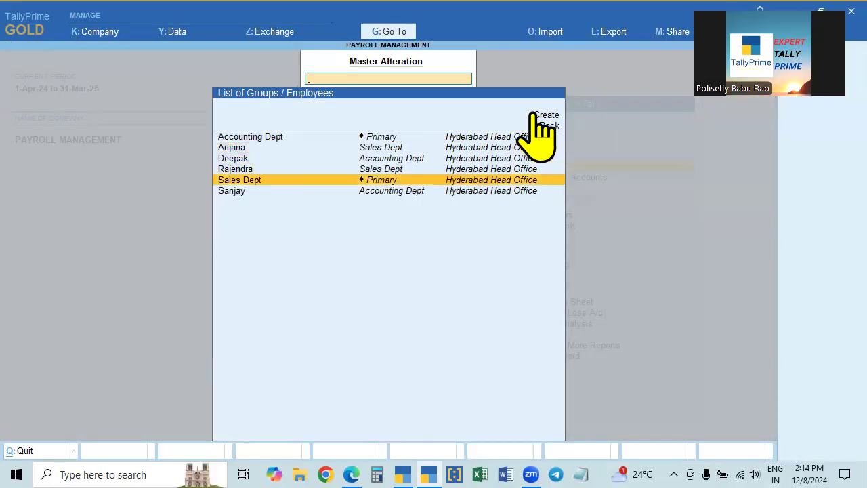
key("Up")
key("Up")
key("Up")
key("Up")
key("Up")
key("Down")
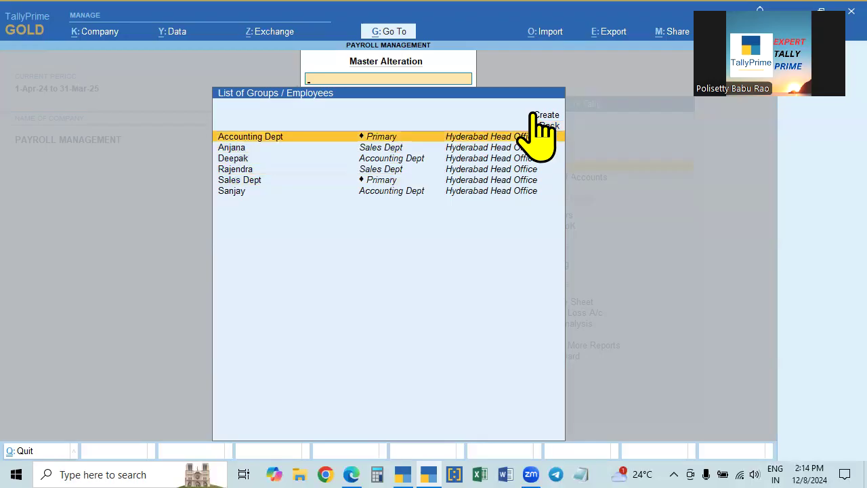
key("Return")
type("1.4.23")
key("BackSpace")
key("BackSpace")
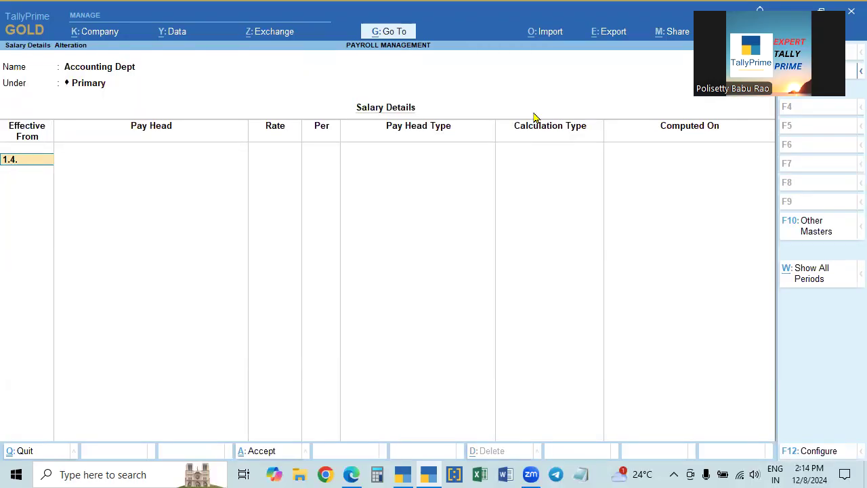
type("24")
key("Return")
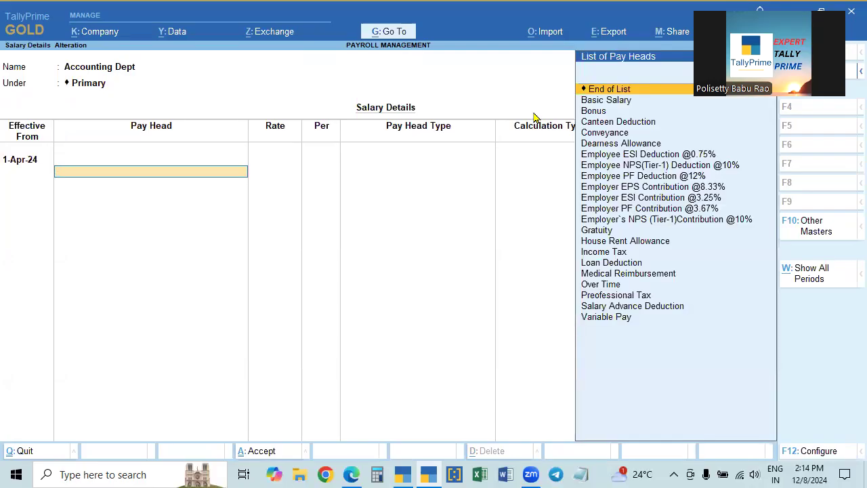
Add the Basic Salary and Dearness Allowance pay heads to the Accounting Dept salary details, leaving the Basic Salary rate blank.
key("Down")
key("Return")
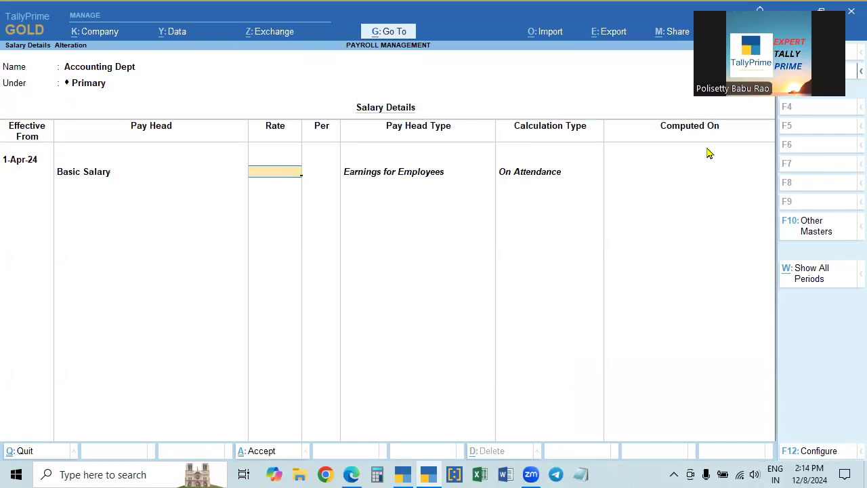
key("Return")
key("Down")
key("Down")
key("Down")
key("Down")
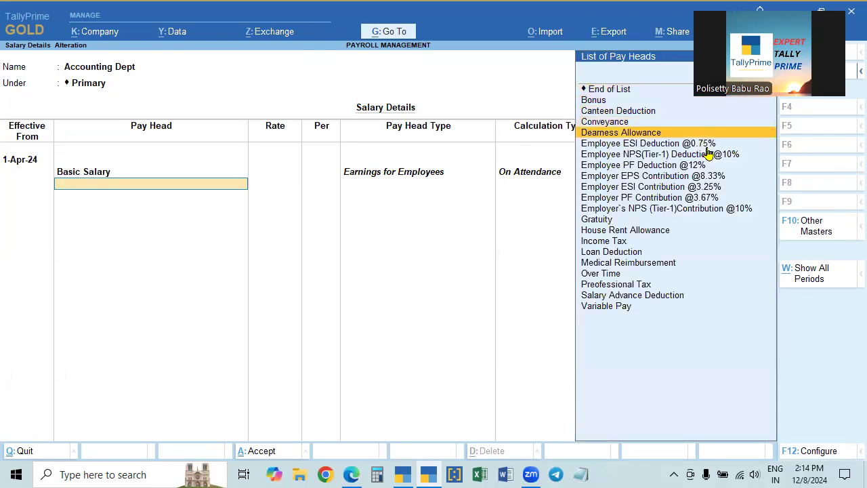
key("Return")
Add the House Rent Allowance pay head below Dearness Allowance.
key("Down")
key("Down")
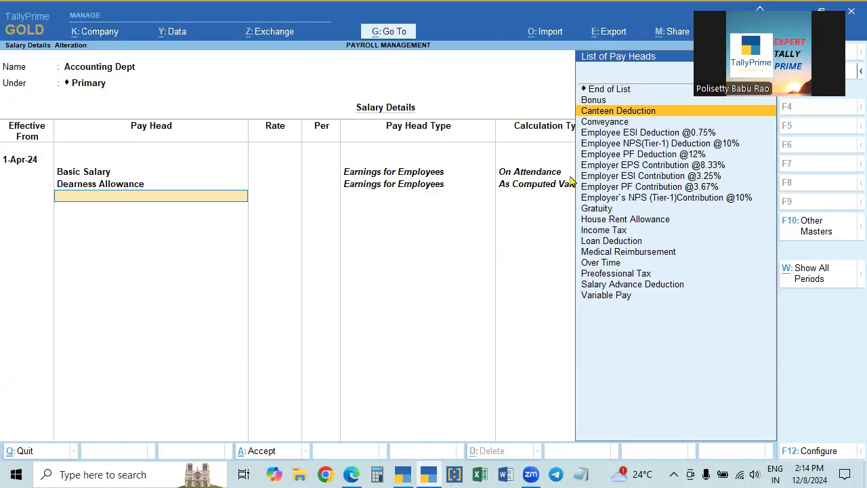
key("Down")
key("Down")
key("Down")
key("Down")
key("Down")
key("Down")
key("Down")
key("Down")
key("Down")
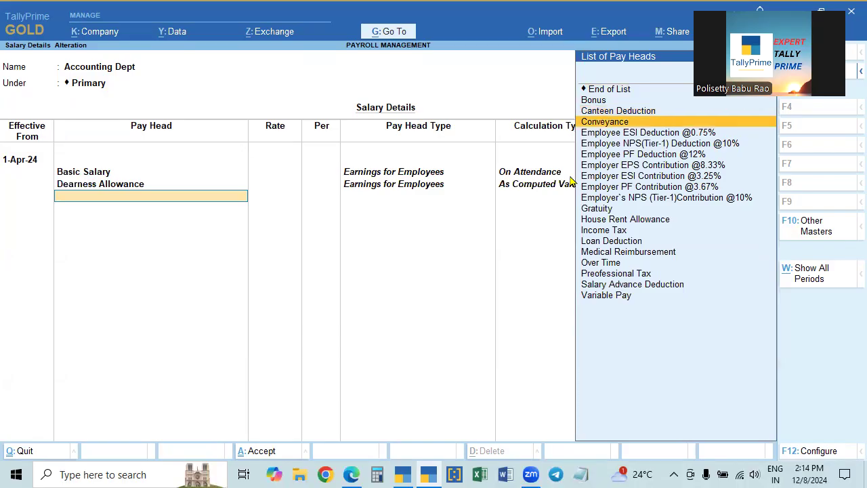
key("Down")
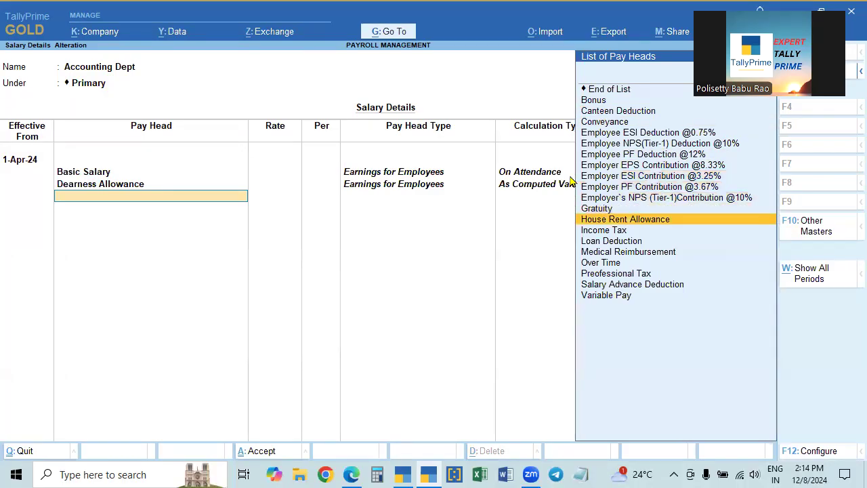
key("Return")
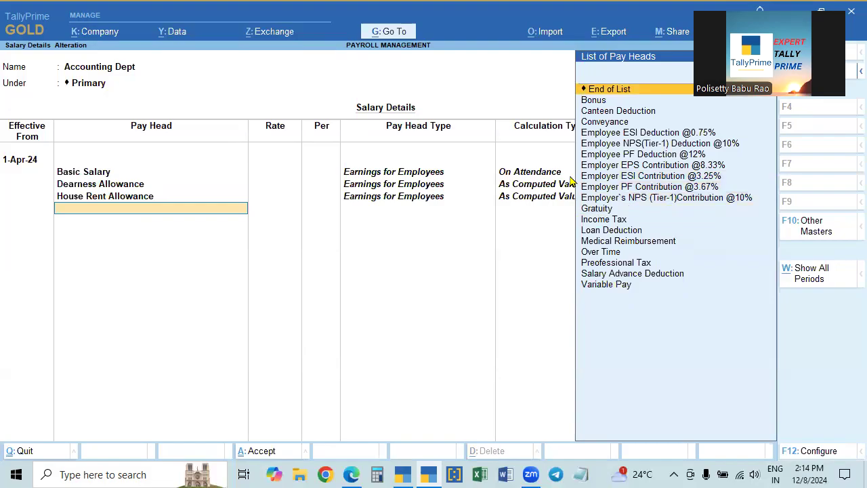
Add the Conveyance pay head below House Rent Allowance with its rate left blank.
key("Down")
key("Down")
key("Down")
key("Return")
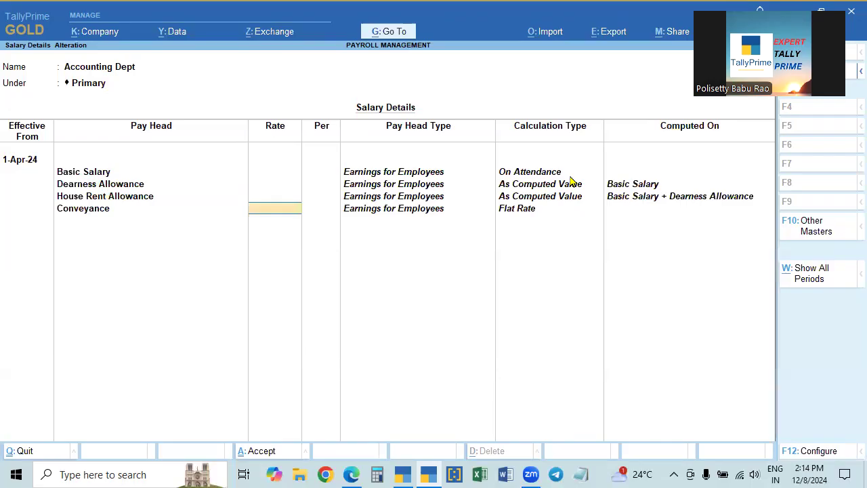
key("Return")
Add the Over Time pay head below Conveyance with its rate left blank.
key("Down")
key("Down")
key("Down")
key("Down")
key("Down")
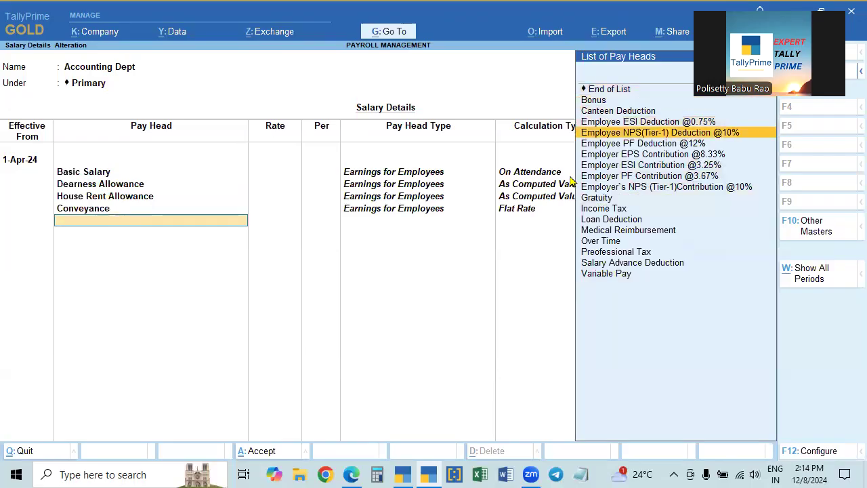
key("Down")
key("Down")
key("Down")
key("Down")
key("Down")
key("Down")
key("Down")
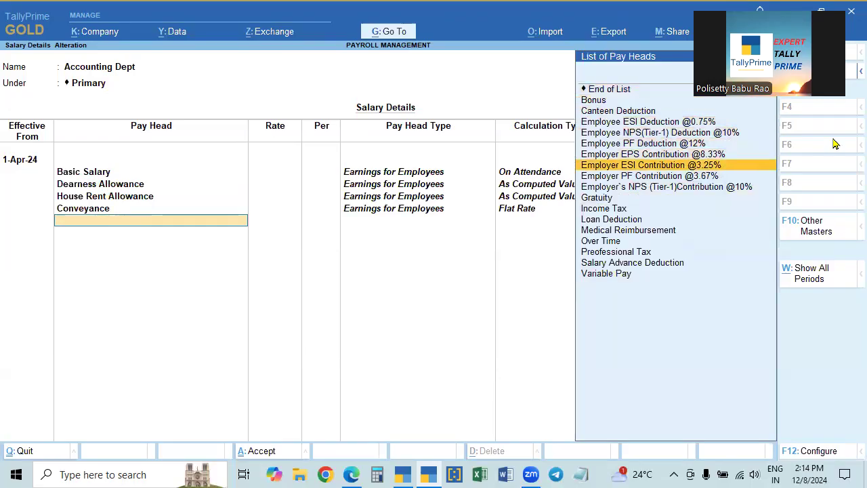
key("Down")
key("Down")
key("Return")
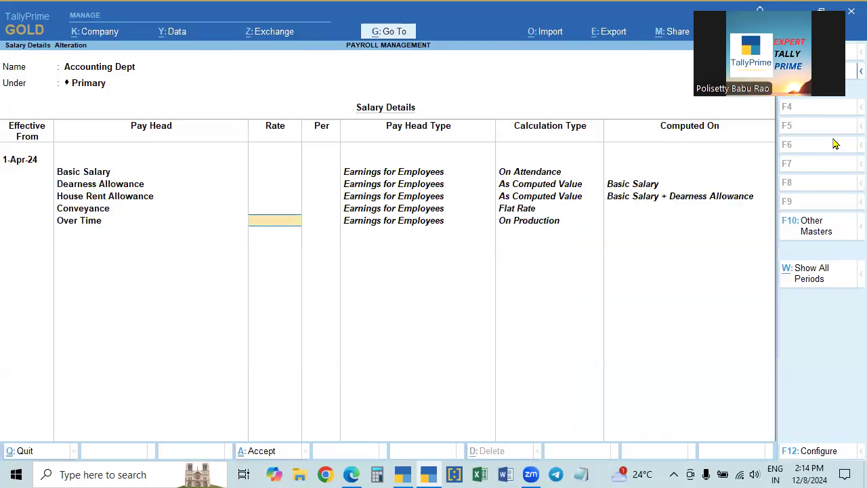
key("Return")
Add the Variable Pay pay head below Over Time in the Accounting Dept salary details.
key("Down")
key("Down")
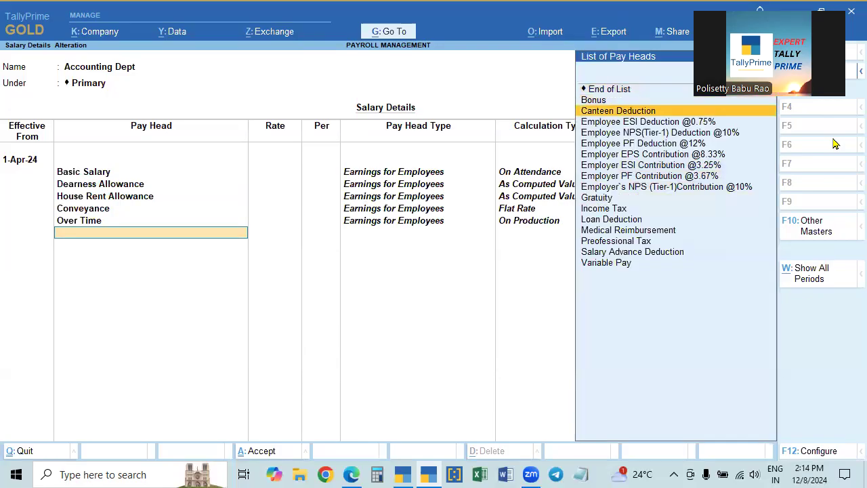
key("Down")
key("Down")
key("Down")
key("Down")
key("Down")
key("Down")
key("Down")
key("Down")
key("Down")
key("Down")
key("Down")
key("Down")
key("Down")
key("Down")
key("Return")
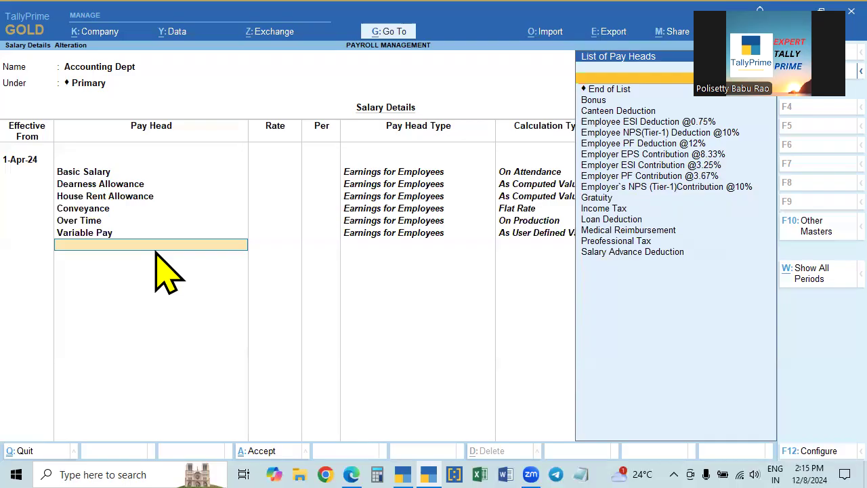
Add the Bonus pay head below Variable Pay.
key("Down")
key("Down")
key("Down")
key("Down")
key("Down")
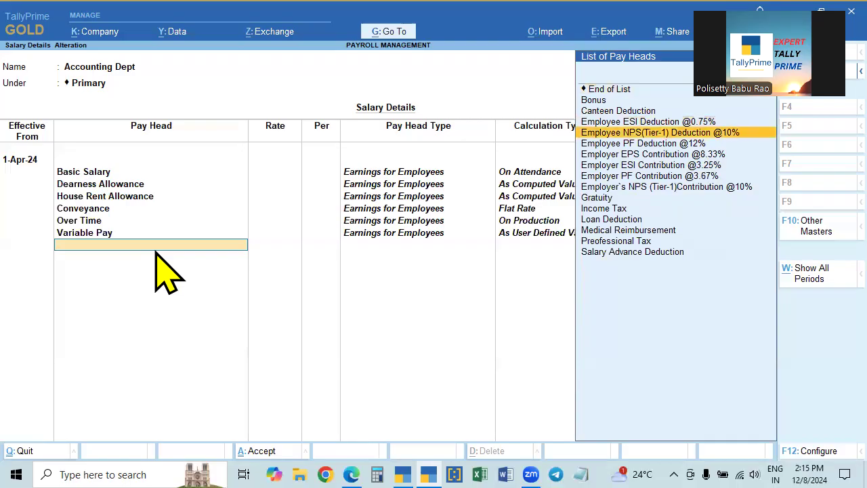
key("Up")
key("Up")
key("Up")
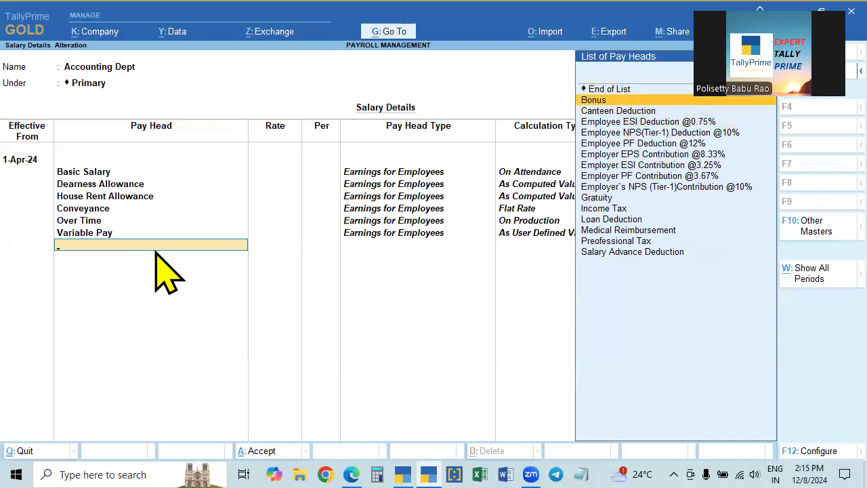
key("Return")
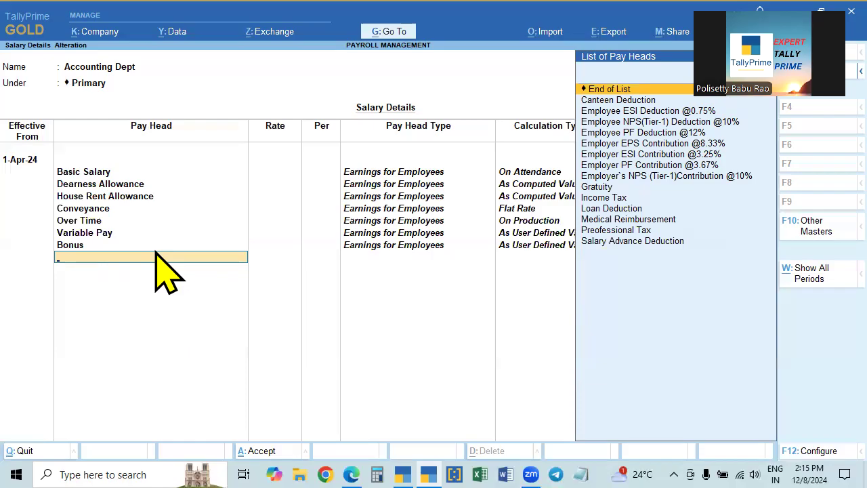
Add the Medical Reimbursement pay head below Bonus.
key("Down")
key("Down")
key("Down")
key("Down")
key("Down")
key("Down")
key("Down")
key("Down")
key("Down")
key("Down")
key("Down")
key("Down")
key("Down")
key("Down")
key("Up")
key("Up")
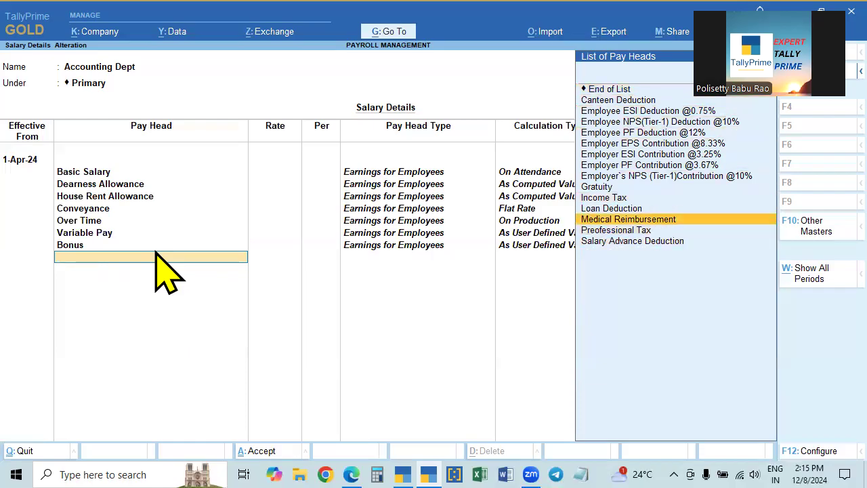
key("Return")
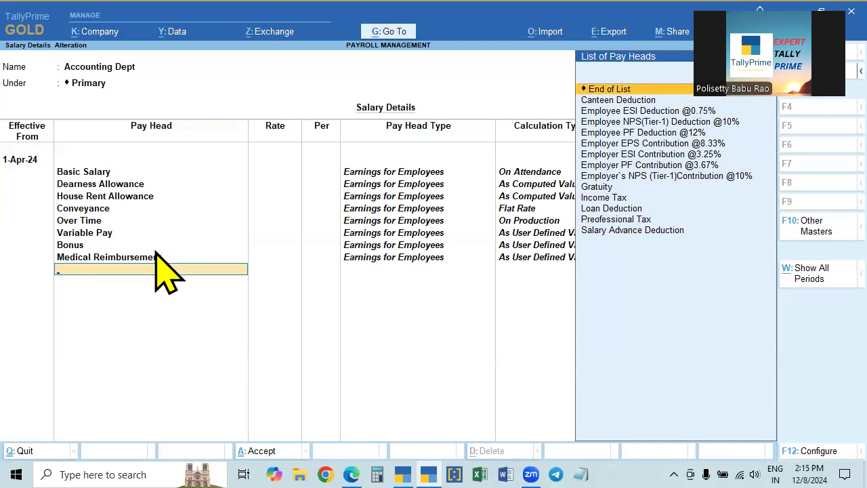
Add the Canteen Deduction pay head below Medical Reimbursement with its rate left blank.
key("Down")
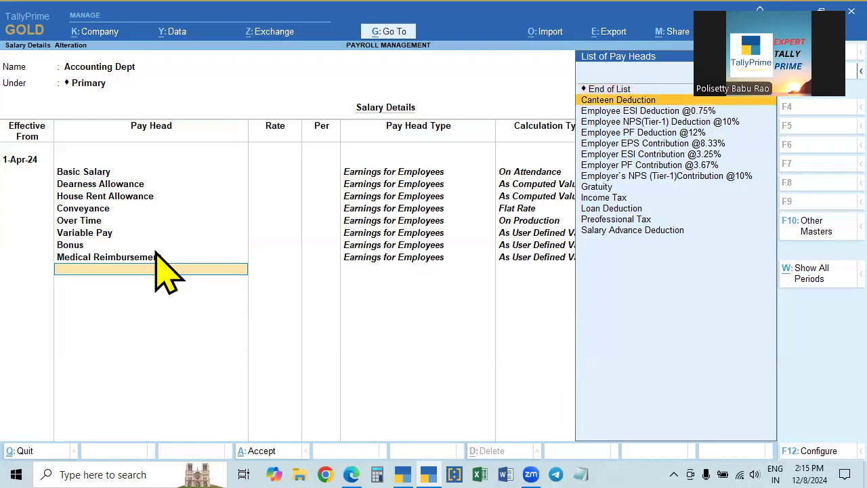
key("Return")
key("Return")
Add the Loan Deduction pay head below Canteen Deduction with its rate left blank.
key("Down")
key("Down")
key("Down")
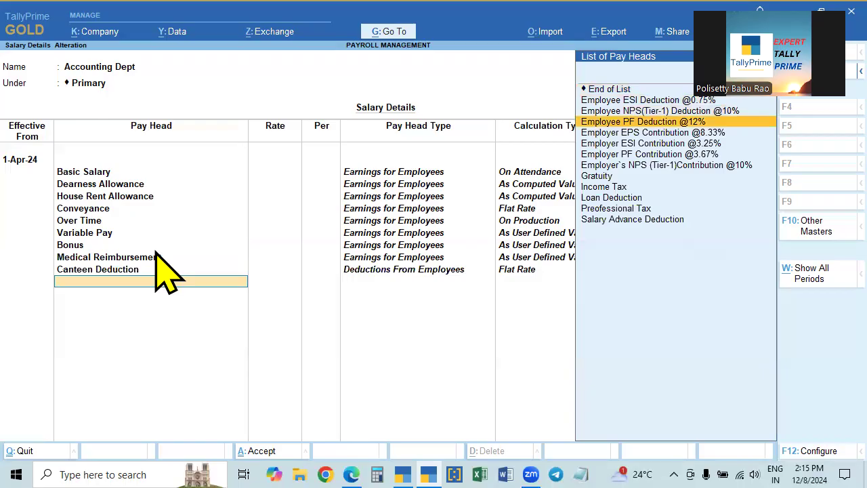
key("Down")
key("Down")
key("Down")
key("Down")
key("Down")
key("Down")
key("Down")
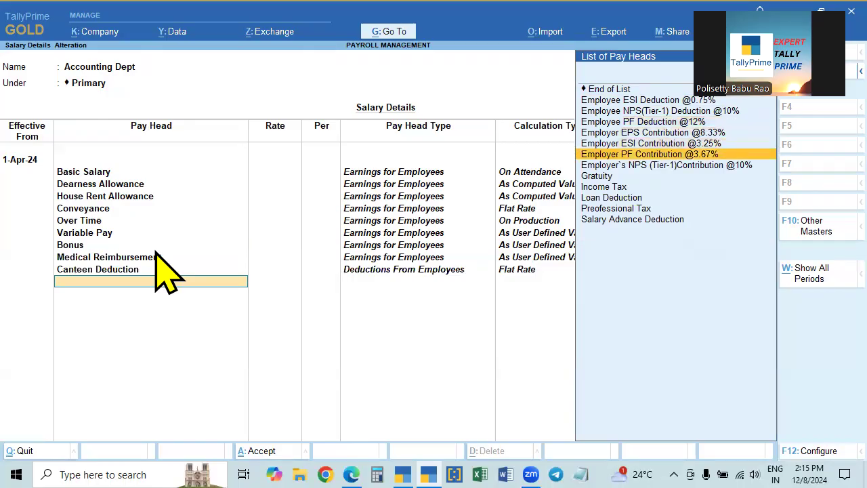
key("Return")
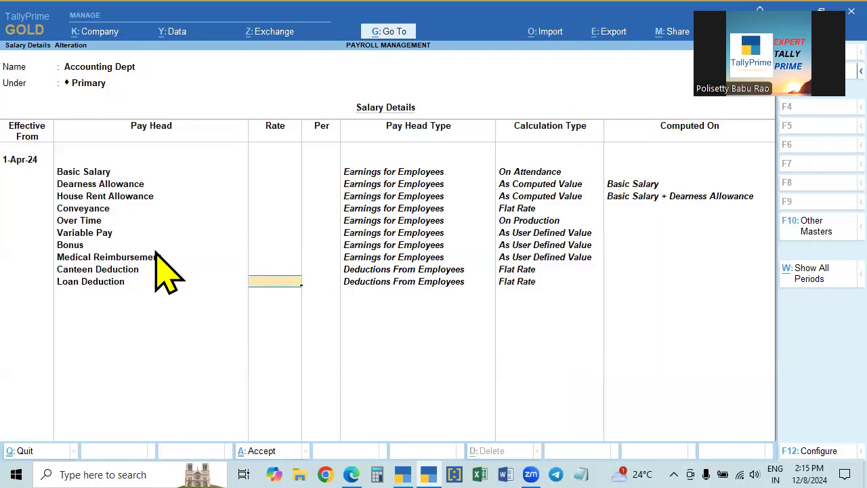
key("Return")
Add the Salary Advance Deduction pay head below Loan Deduction.
key("Down")
key("Down")
key("Down")
key("Down")
key("Down")
key("Down")
key("Down")
key("Down")
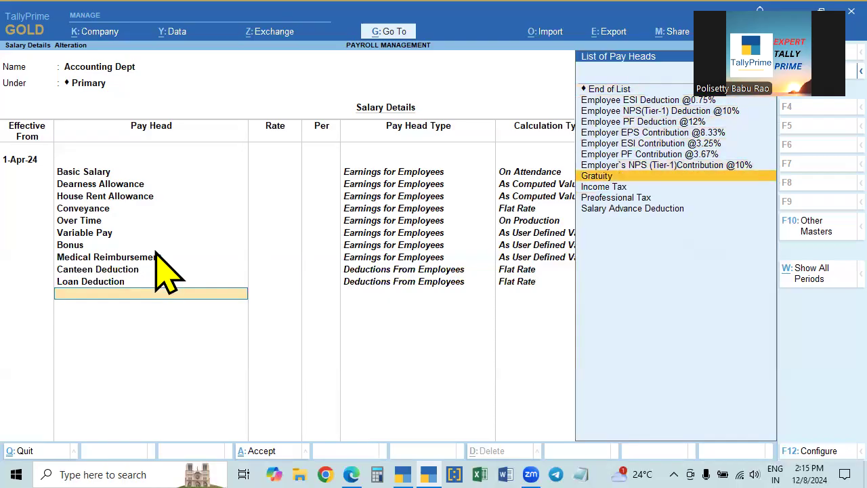
key("Down")
key("Down")
key("Down")
key("Return")
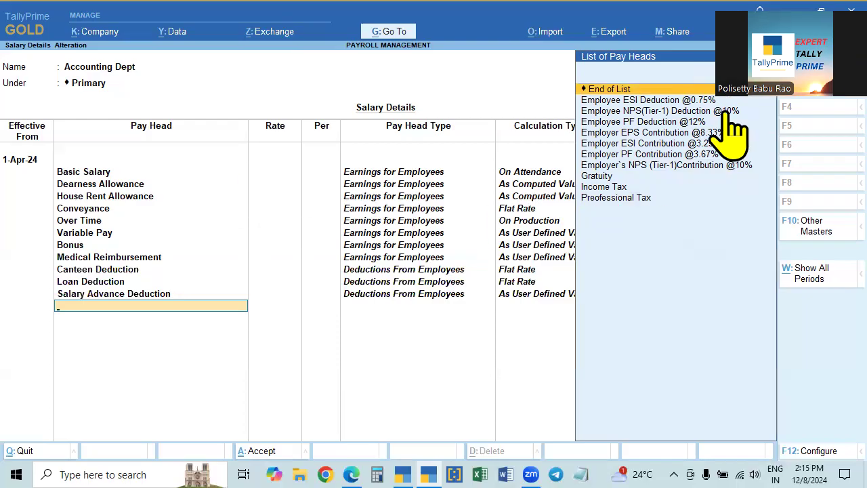
left_click(652, 124)
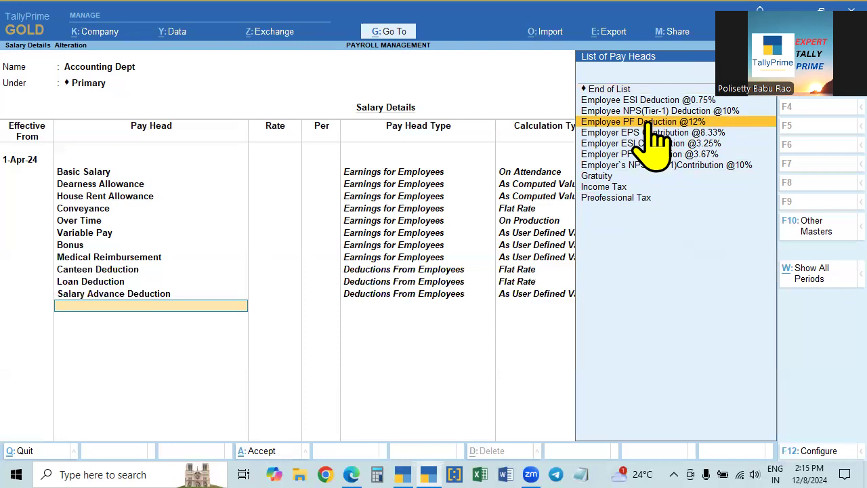
left_click(652, 123)
key("Down")
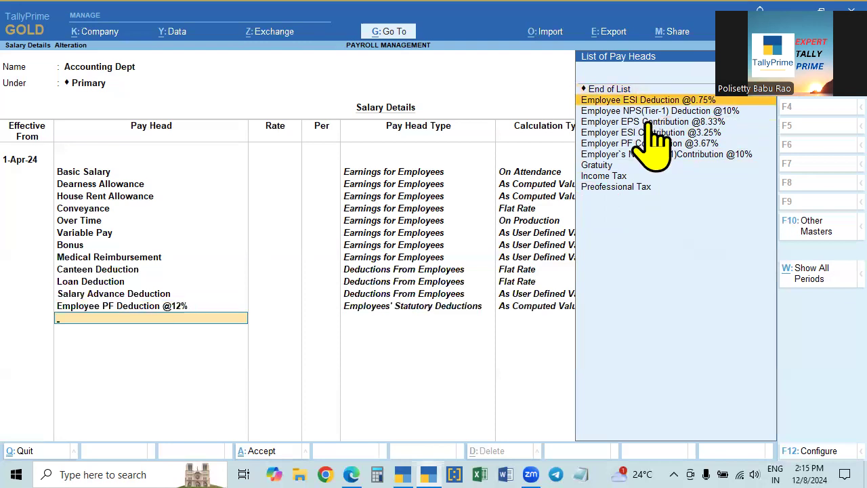
key("Return")
key("Down")
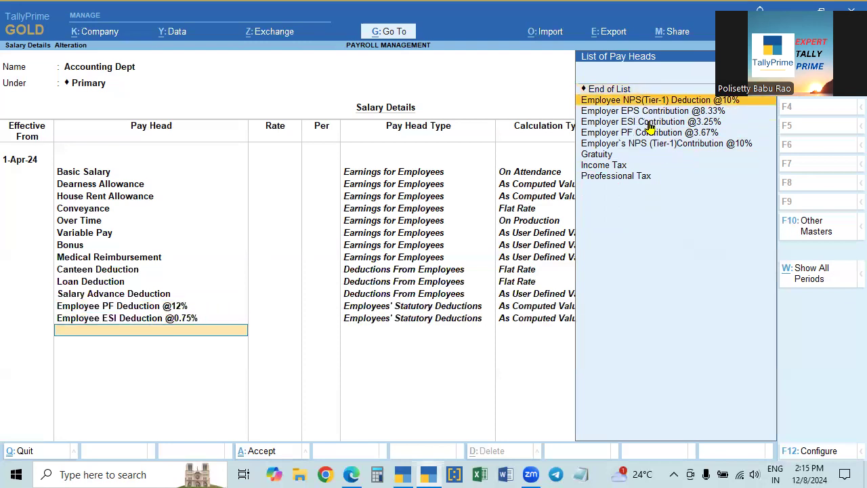
key("Return")
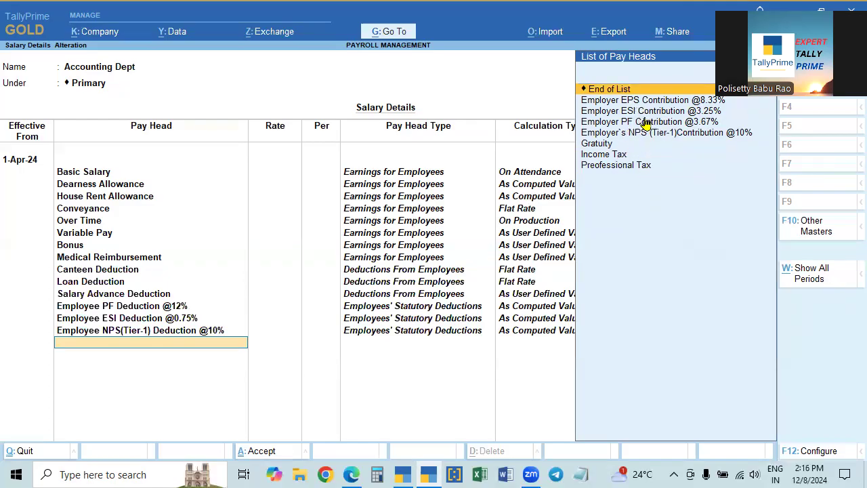
left_click(637, 165)
left_click(637, 166)
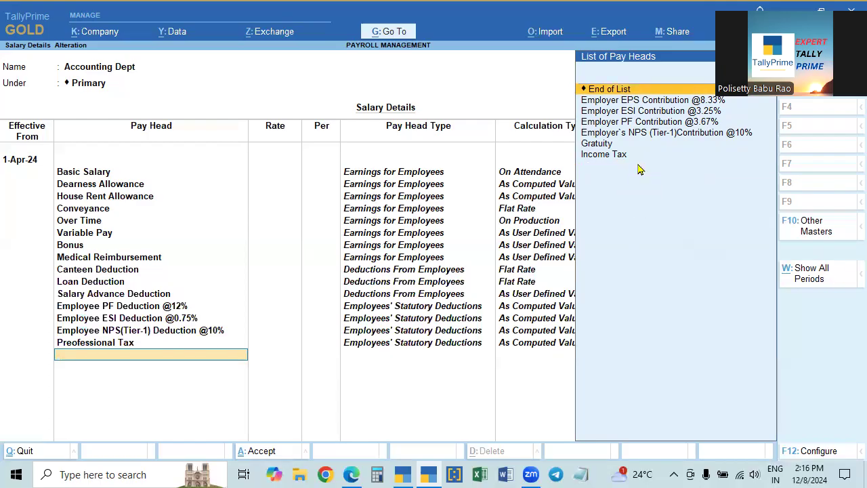
Add the Employer EPS Contribution @8.33% and Employer PF Contribution @3.67% pay heads below Preofessional Tax.
key("Down")
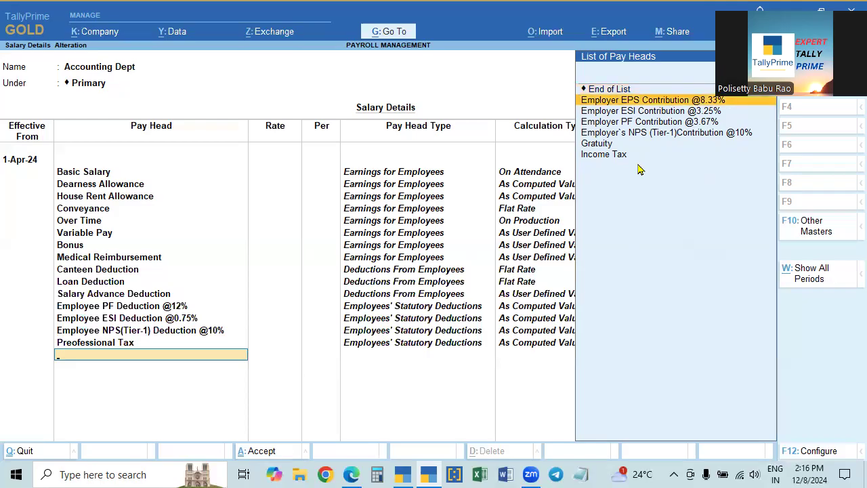
key("Return")
key("Down")
key("Down")
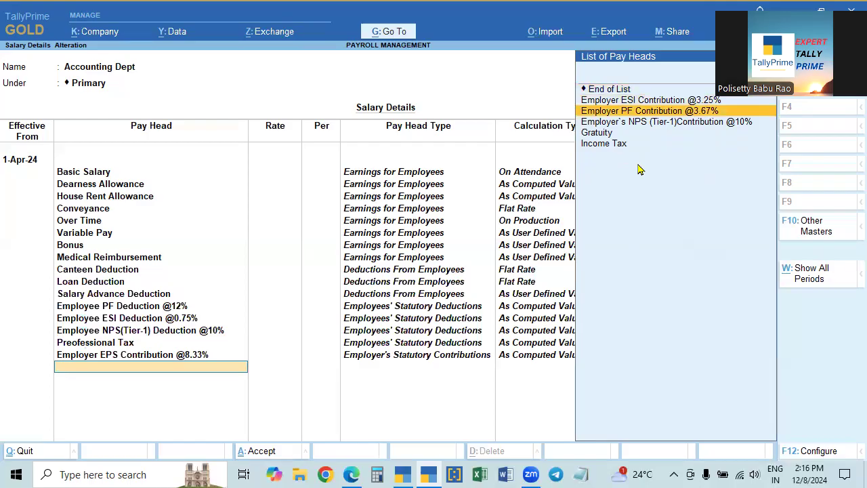
key("Return")
key("Down")
key("Return")
key("Down")
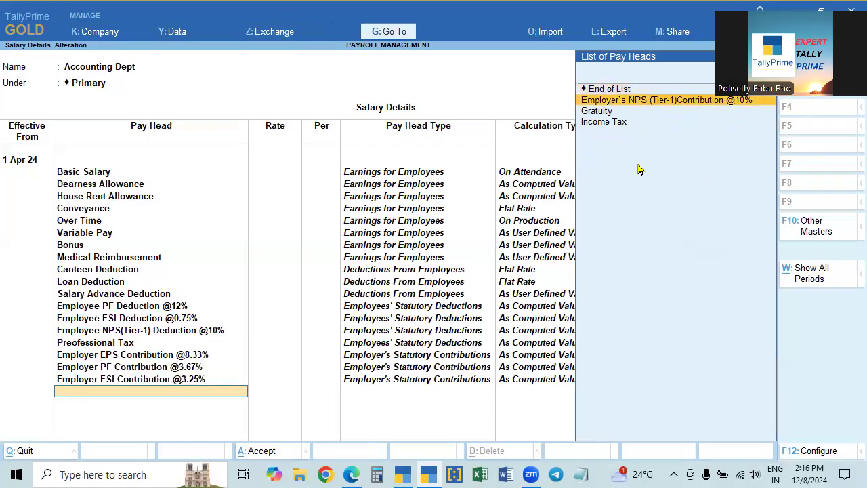
key("Return")
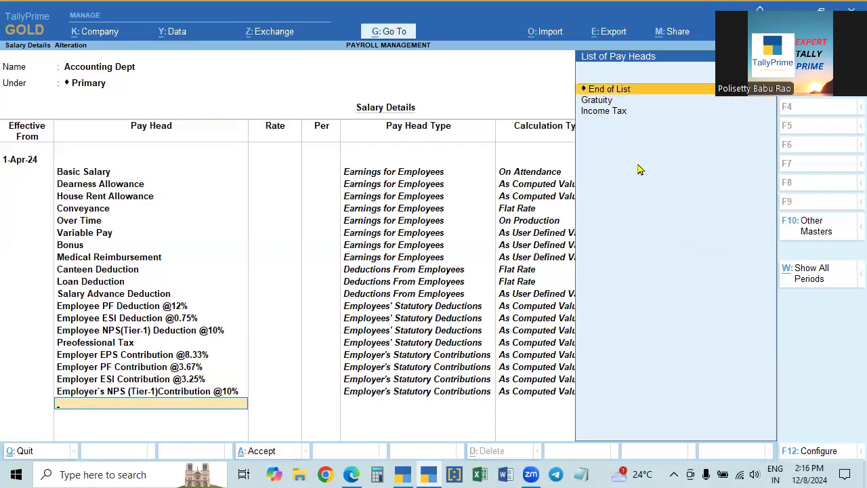
Add the Gratuity and Income Tax pay heads at the end of the Accounting Dept salary details.
key("Down")
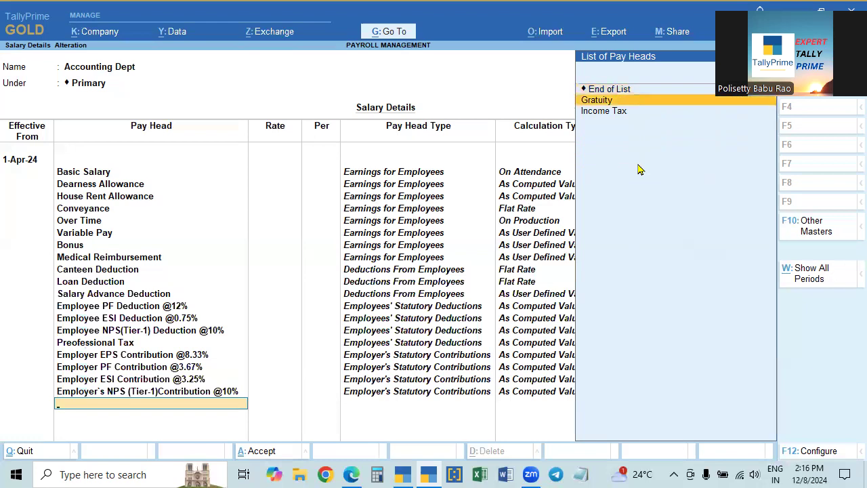
key("Return")
key("Down")
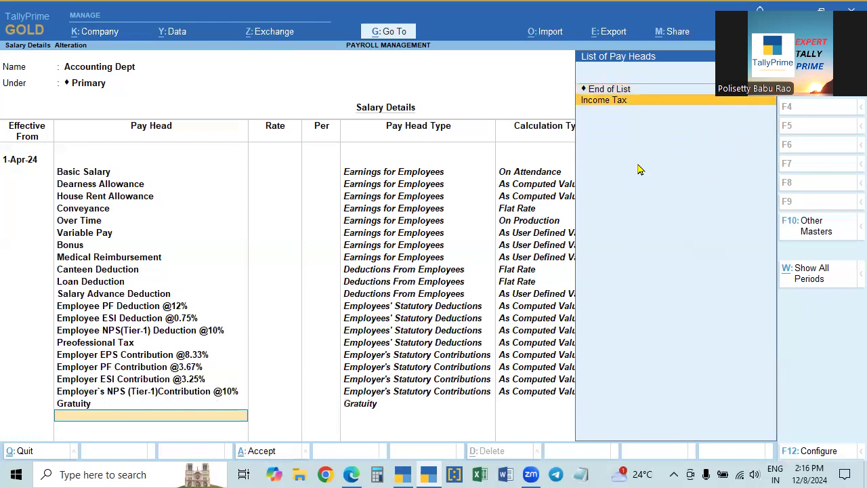
key("Return")
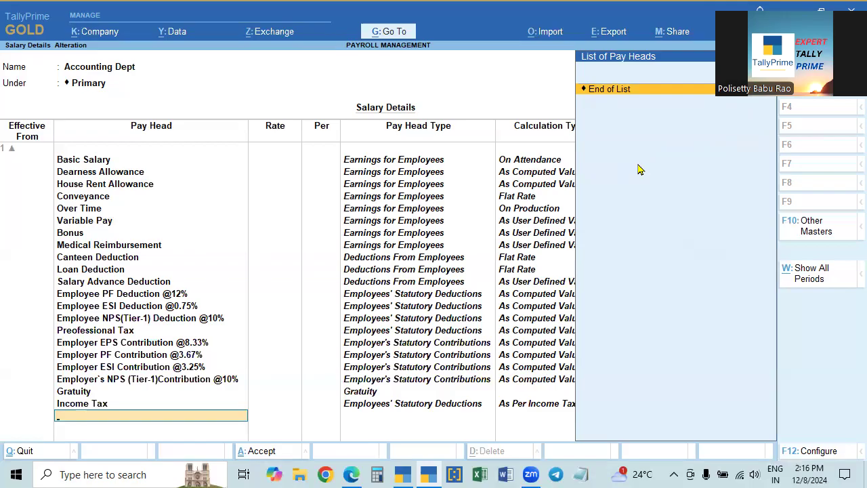
End the pay head list and save the Accounting Dept salary details.
key("Return")
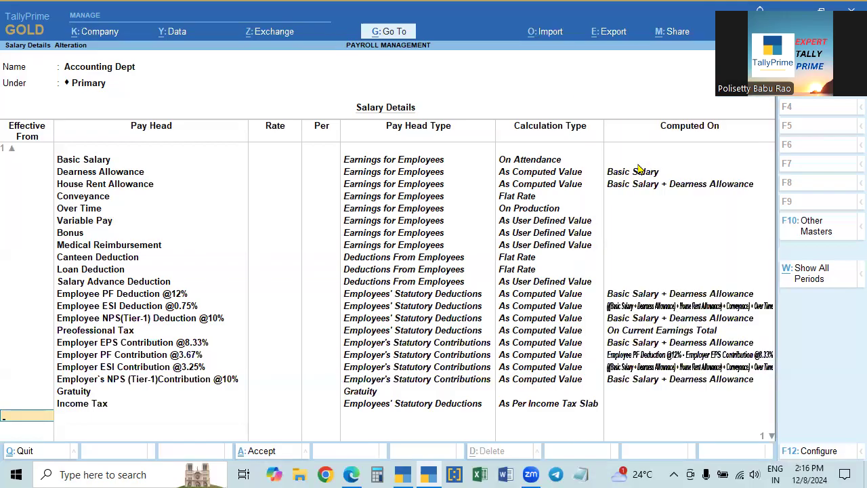
key("Return")
key("Return")
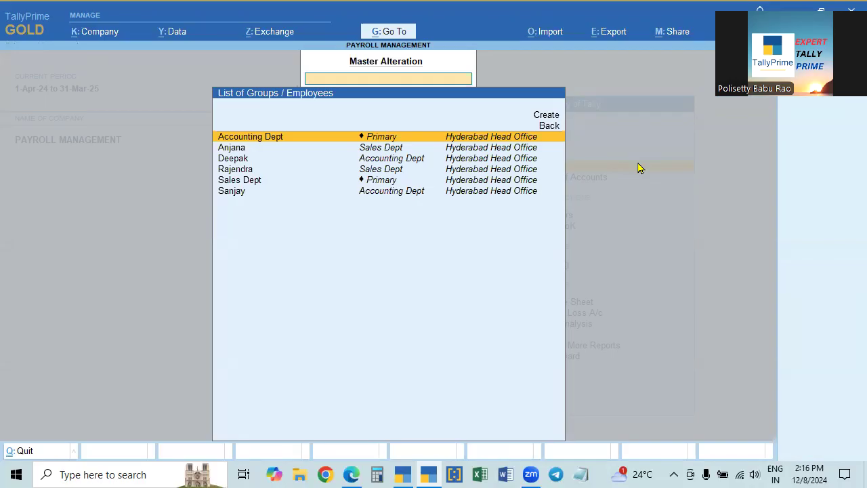
Open the salary details of the last listed Accounting Dept employee and set the effective date to 1-Apr-24.
key("alt+Tab")
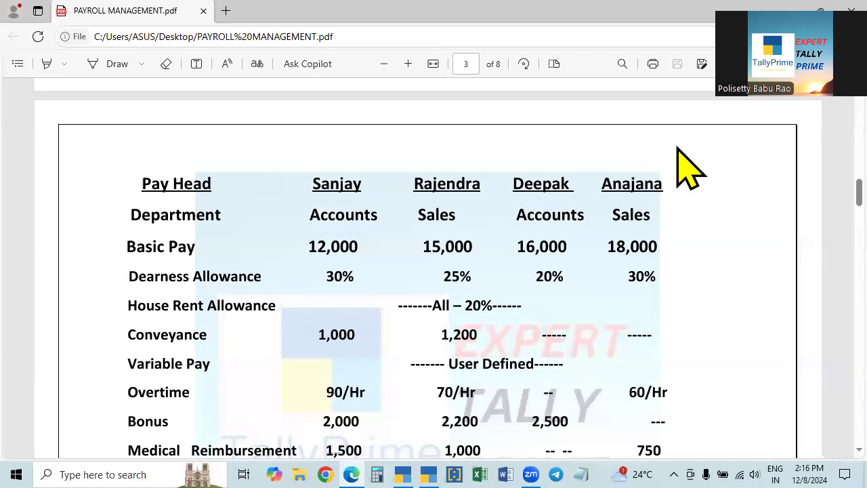
key("alt+Tab")
key("Down")
key("Down")
key("Down")
key("Down")
key("Down")
key("Return")
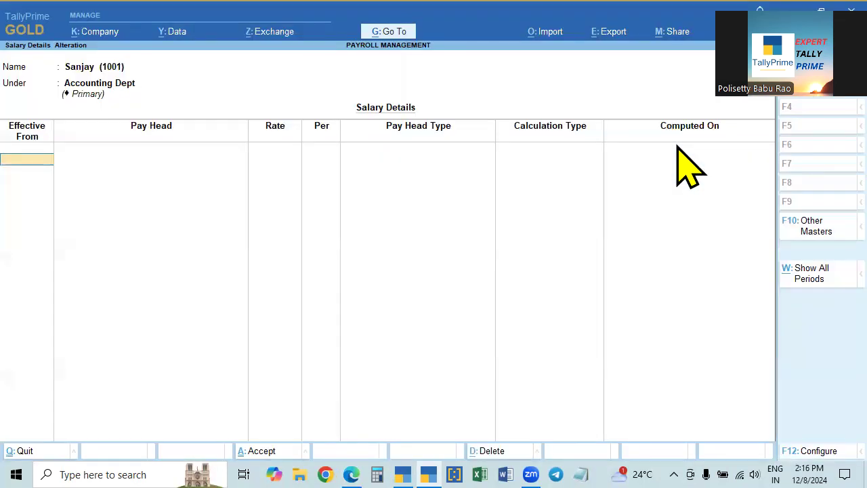
type("1.4")
key("Return")
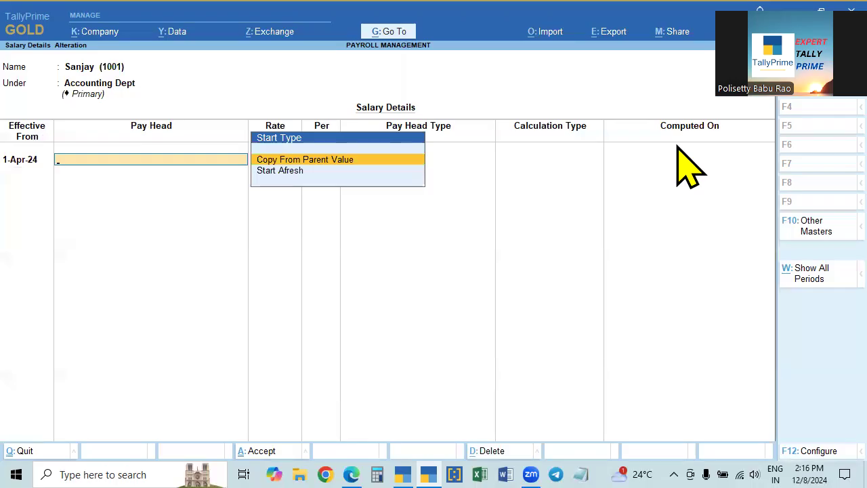
key("alt+Tab")
key("alt+Tab")
key("Down")
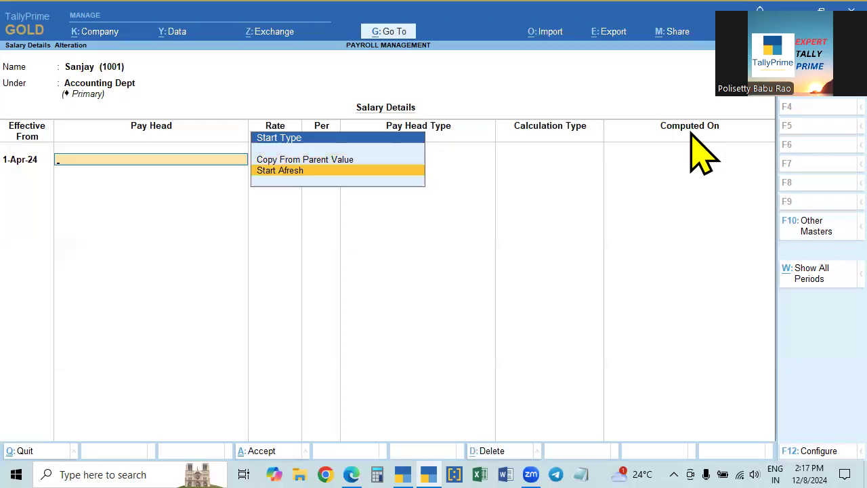
key("Return")
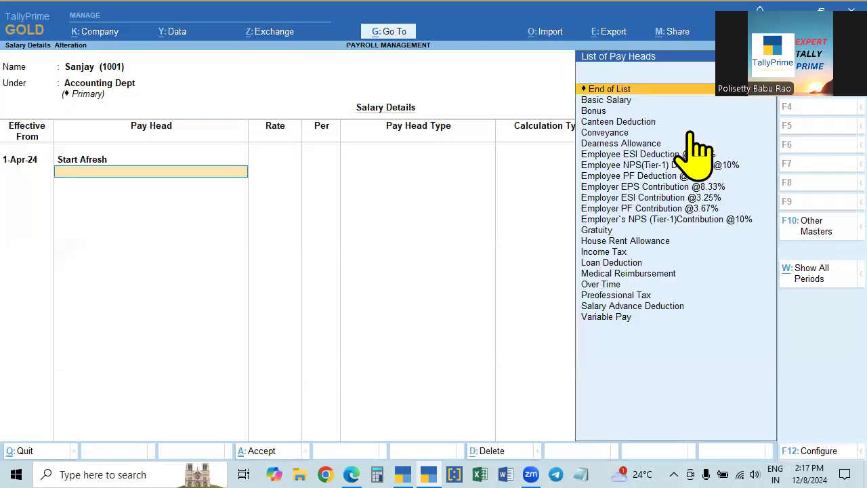
key("Escape")
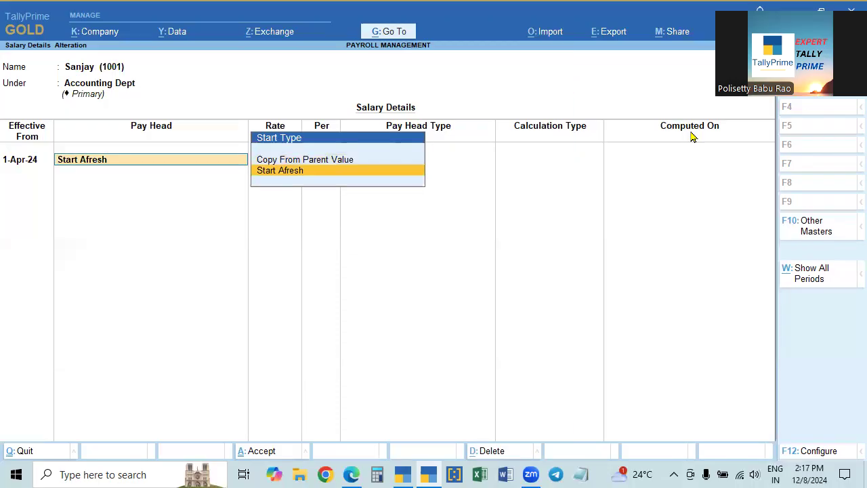
Fill the employee's pay heads from the Accounting Dept group using the Copy From Parent Value start type.
key("Up")
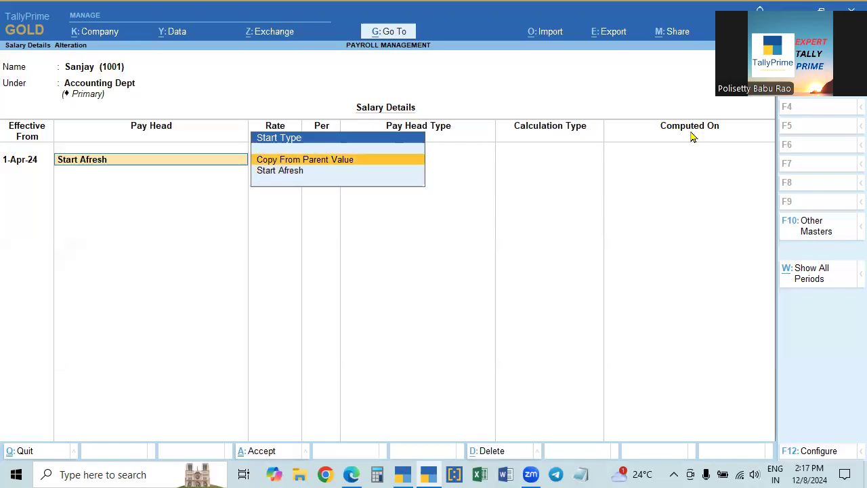
key("alt+Tab")
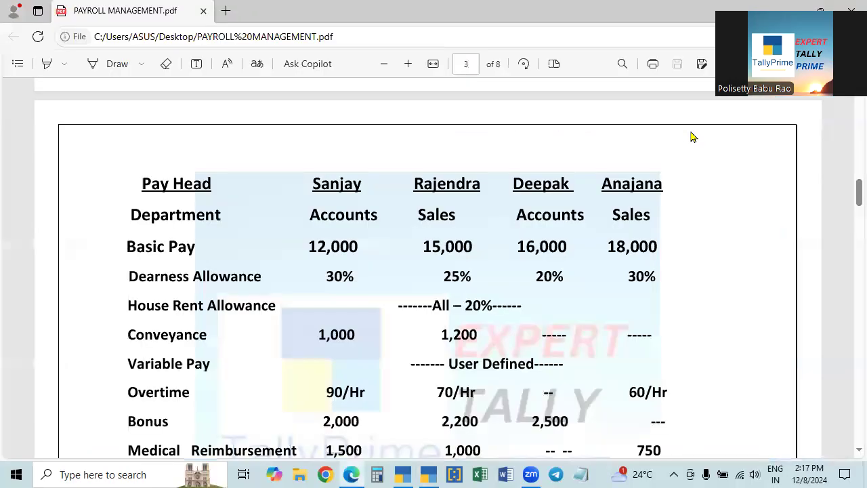
key("alt+Tab")
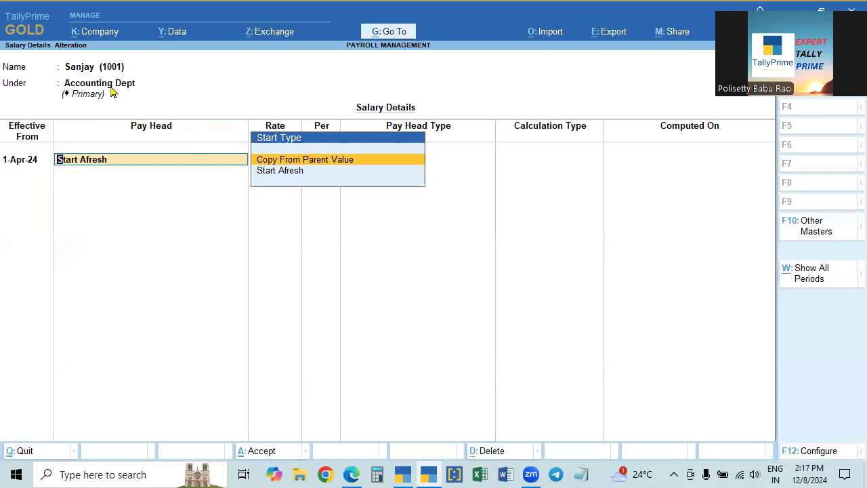
key("Return")
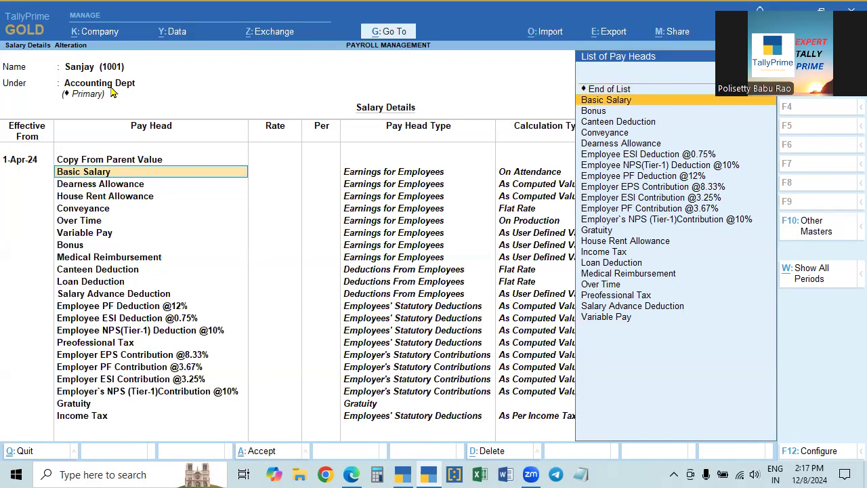
Set the employee's Basic Salary rate to 12,000, as given in PAYROLL MANAGEMENT.pdf.
key("alt+Tab")
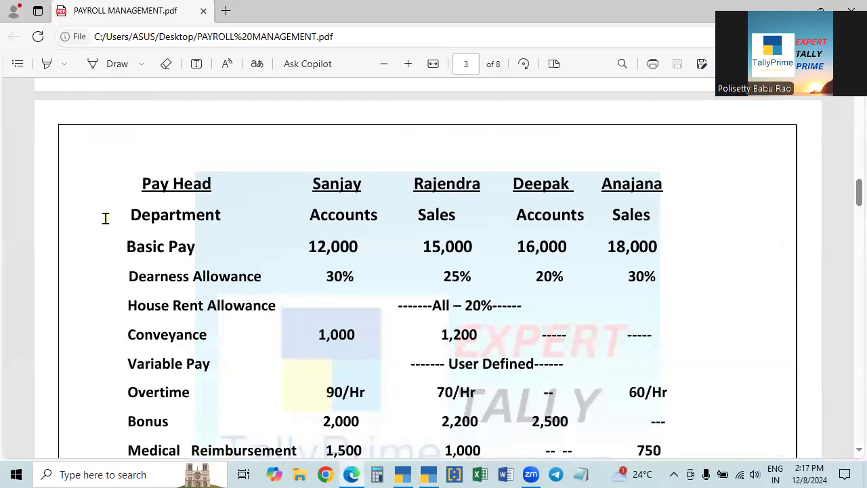
key("alt+Tab")
key("Return")
type("12000")
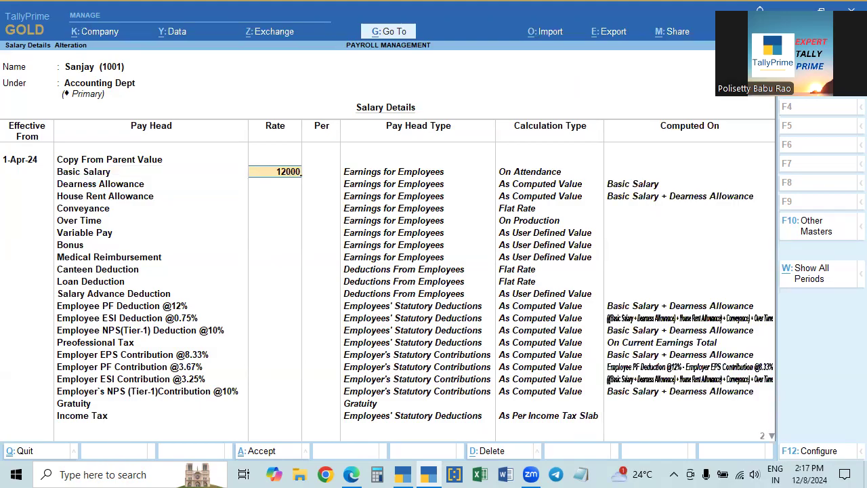
key("Return")
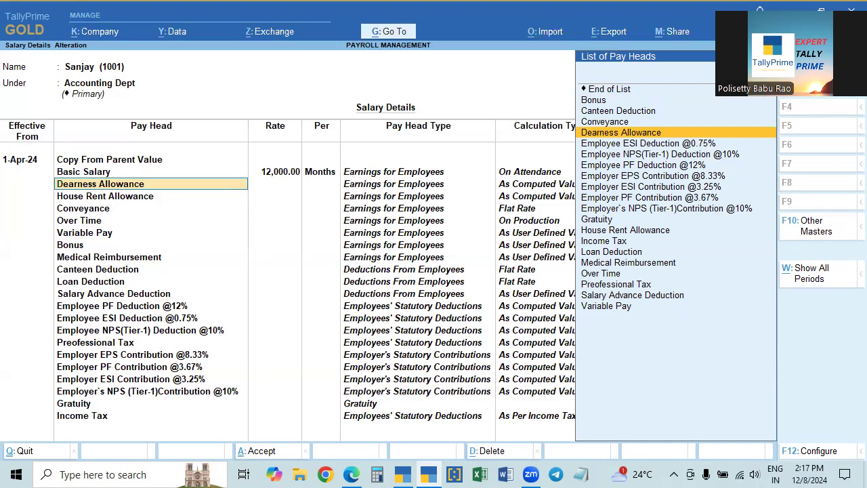
Check the employee's pay values in PAYROLL MANAGEMENT.pdf and return to the salary details in TallyPrime.
key("alt+Tab")
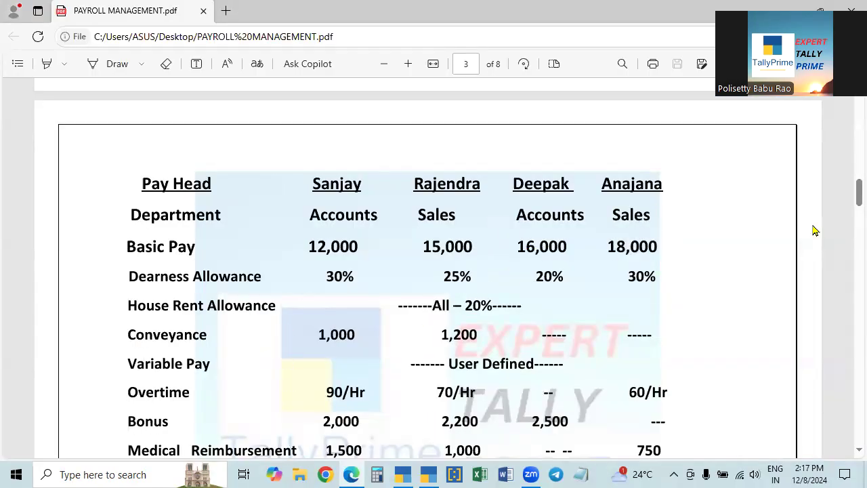
key("alt+Tab")
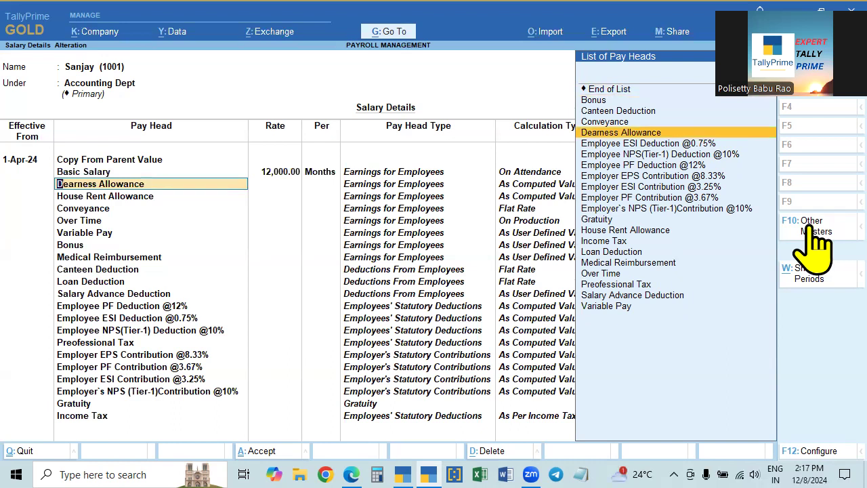
key("Return")
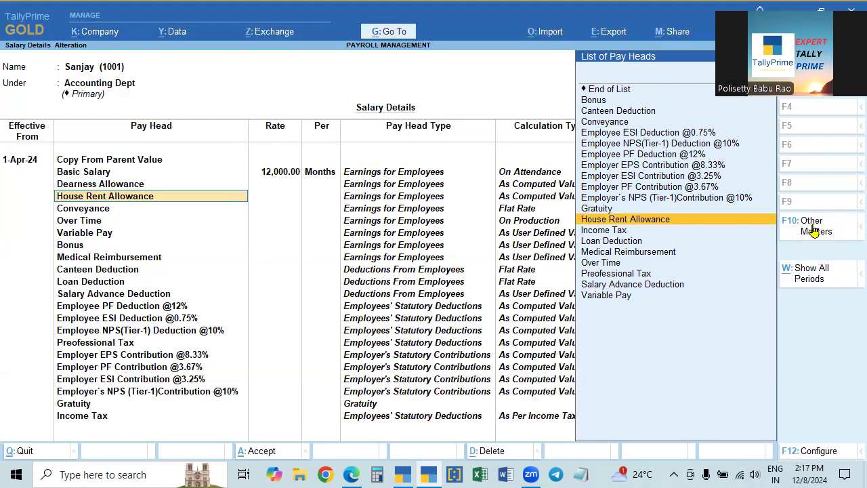
key("backslash")
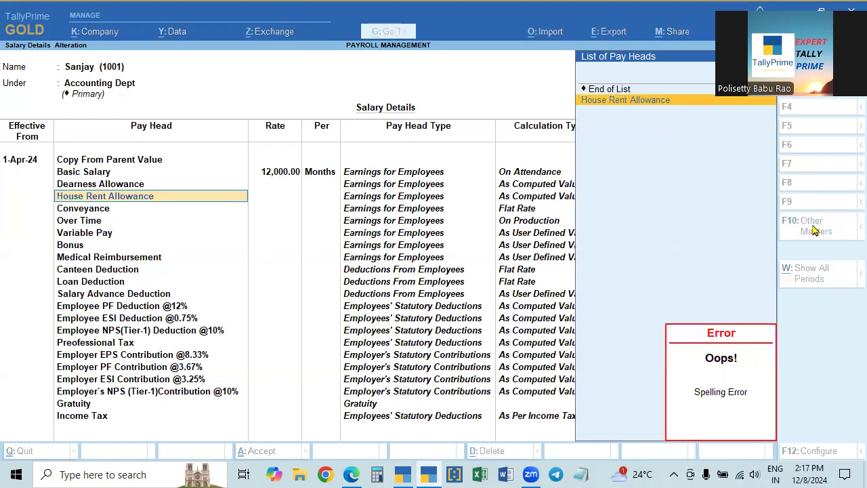
key("BackSpace")
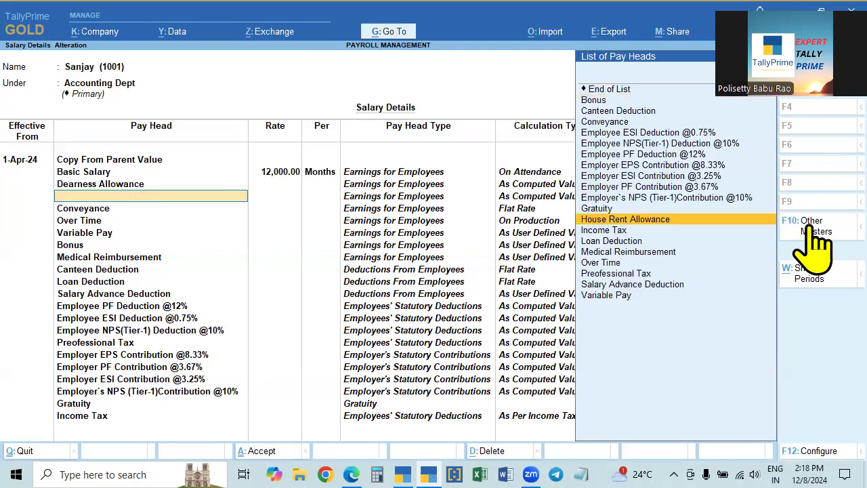
key("Return")
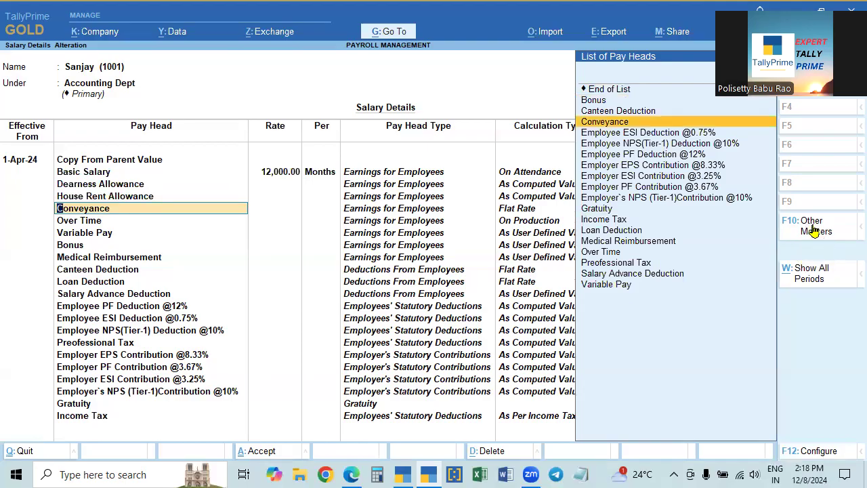
key("Up")
key("Up")
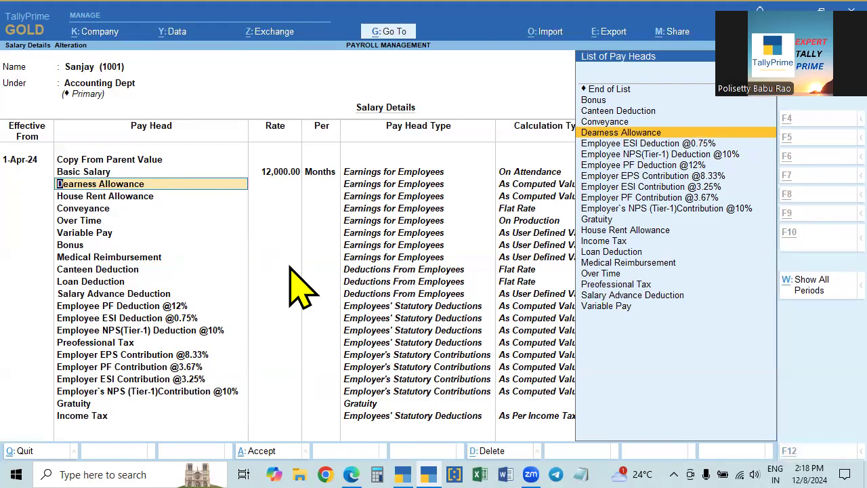
key("alt+Tab")
key("alt+Tab")
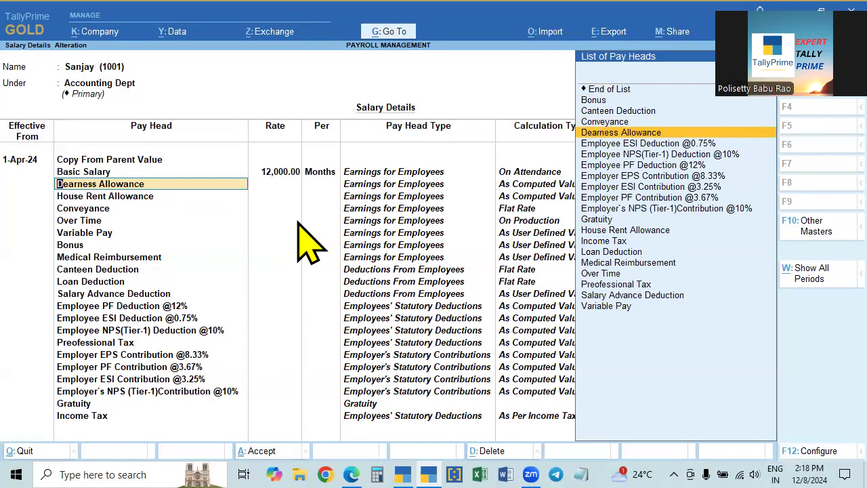
Enable Allow to Override Slab Percentage in the salary details configuration.
key("F12")
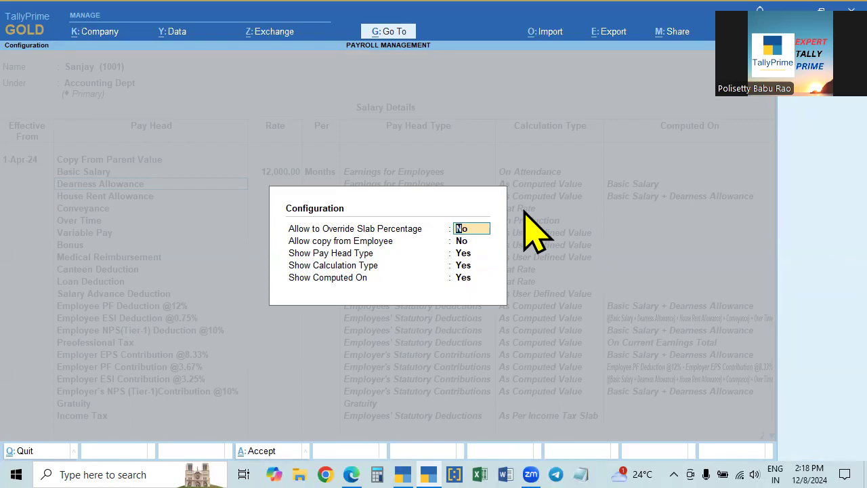
type("y")
key("Return")
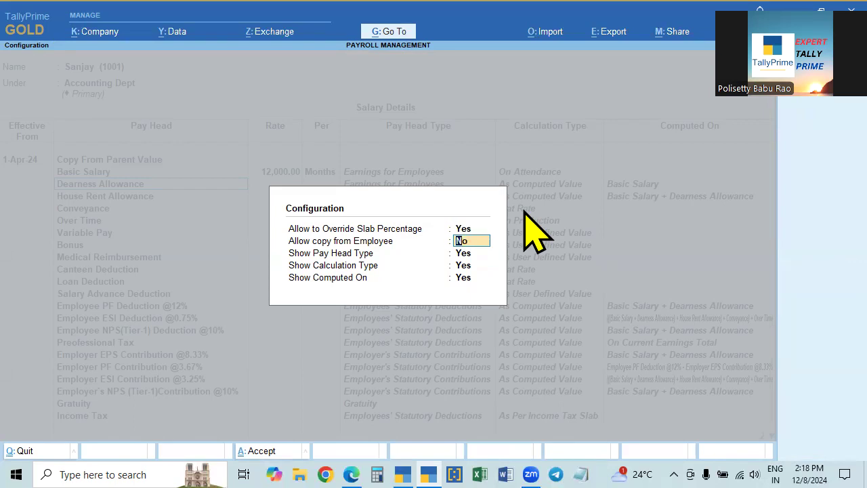
key("ctrl+a")
Set the employee's Dearness Allowance rate to 30%, as given in PAYROLL MANAGEMENT.pdf.
key("Return")
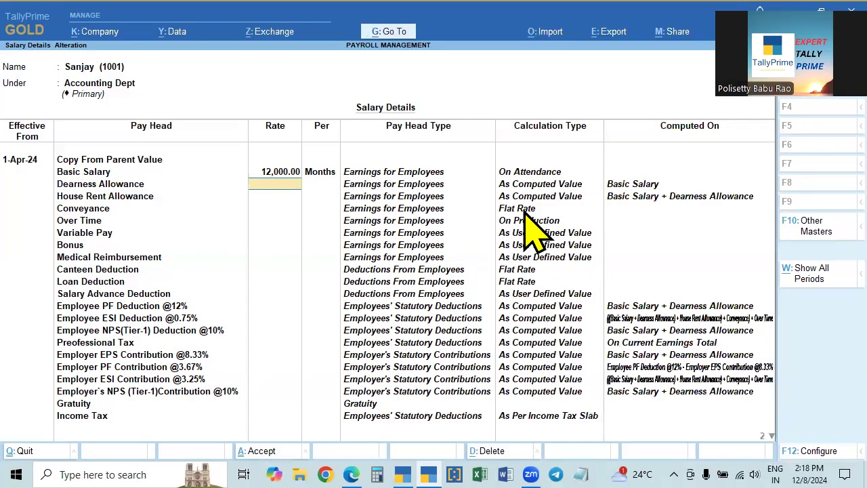
key("alt+Tab")
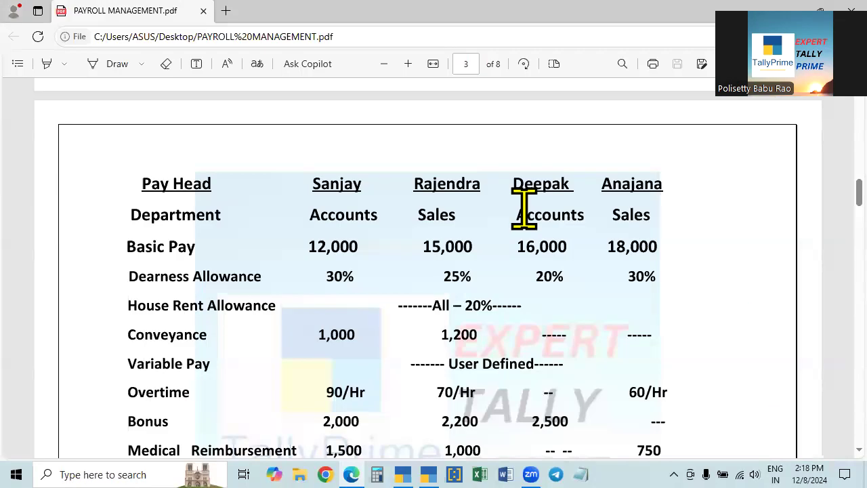
key("alt+Tab")
type("30")
key("Return")
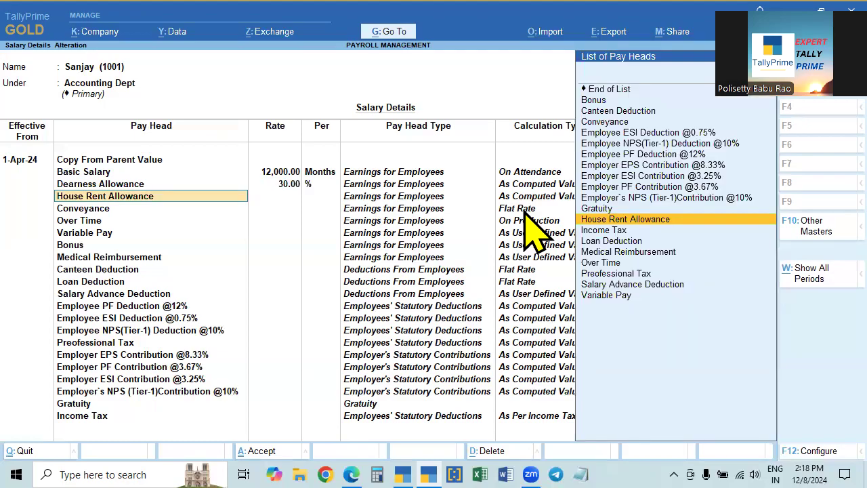
Set Allow to Override Slab Percentage back to No and keep House Rent Allowance without an individual rate.
key("F12")
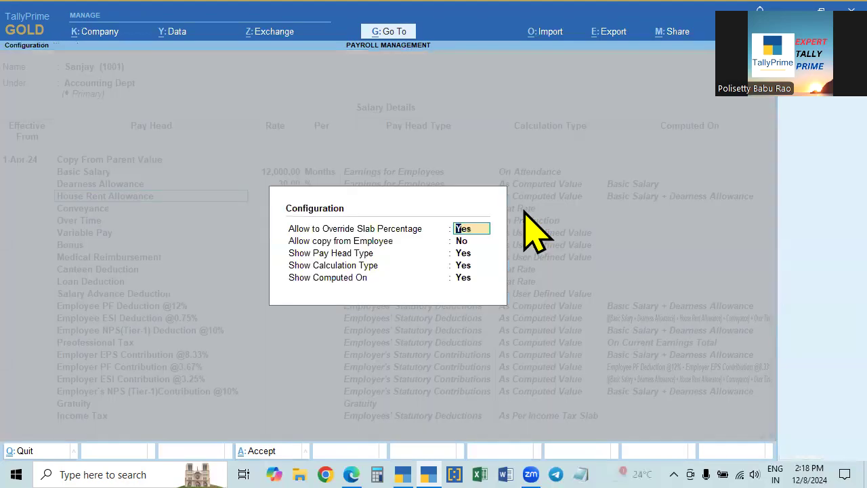
key("n")
key("ctrl+a")
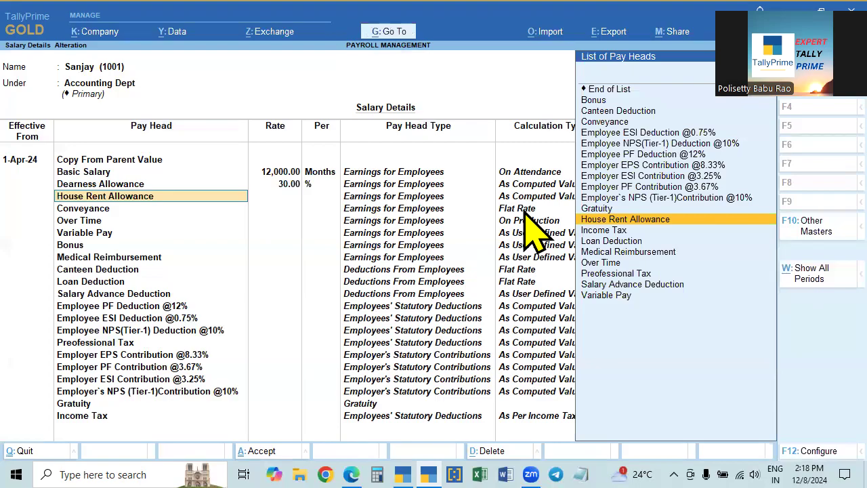
key("Return")
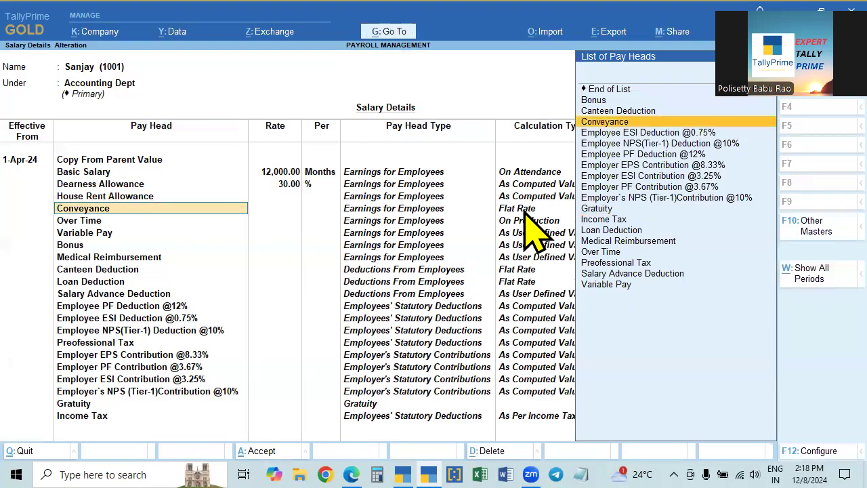
Set the employee's Conveyance rate to 1,000 per month, as given in PAYROLL MANAGEMENT.pdf.
key("Return")
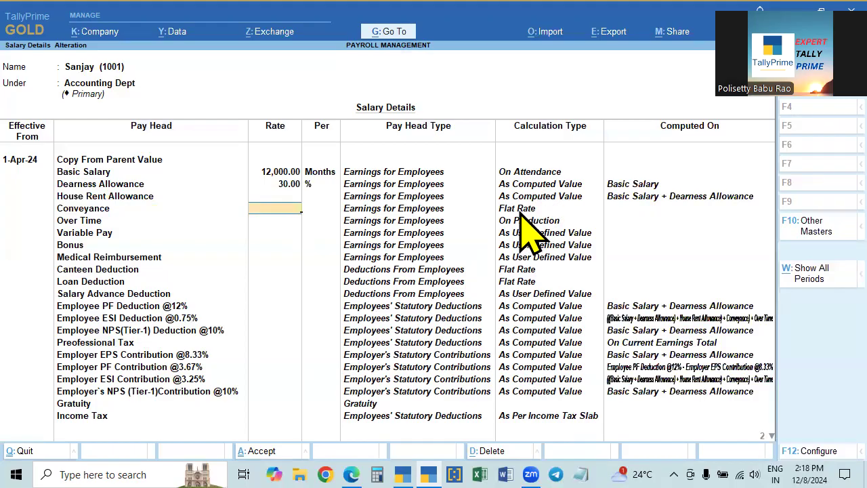
key("alt+Tab")
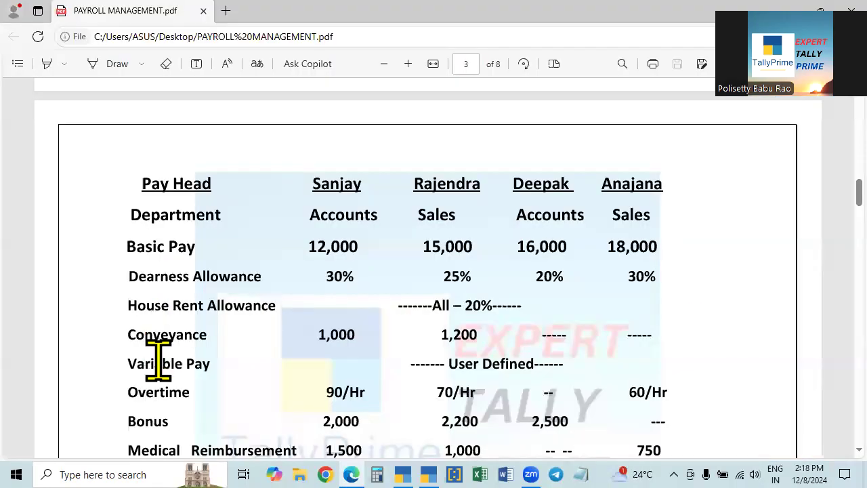
key("alt+Tab")
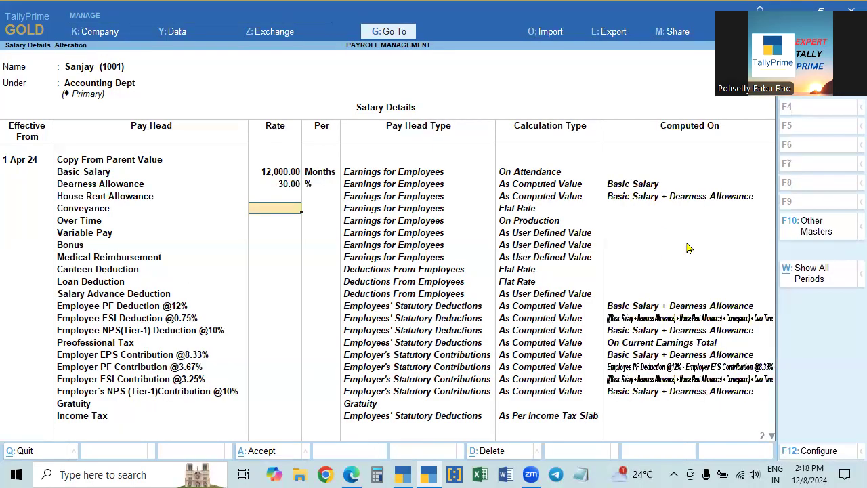
type("000")
key("Return")
key("Return")
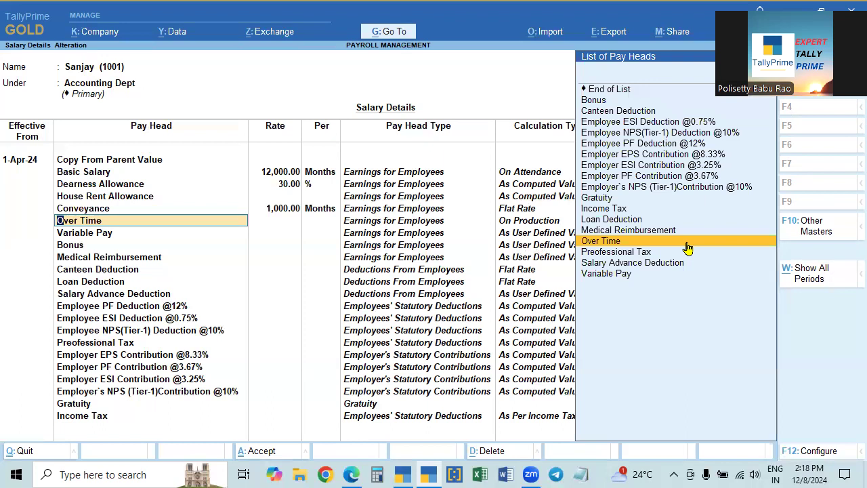
Look up the overtime rate in PAYROLL MANAGEMENT.pdf and set the employee's Over Time rate to 90 per hour.
key("Return")
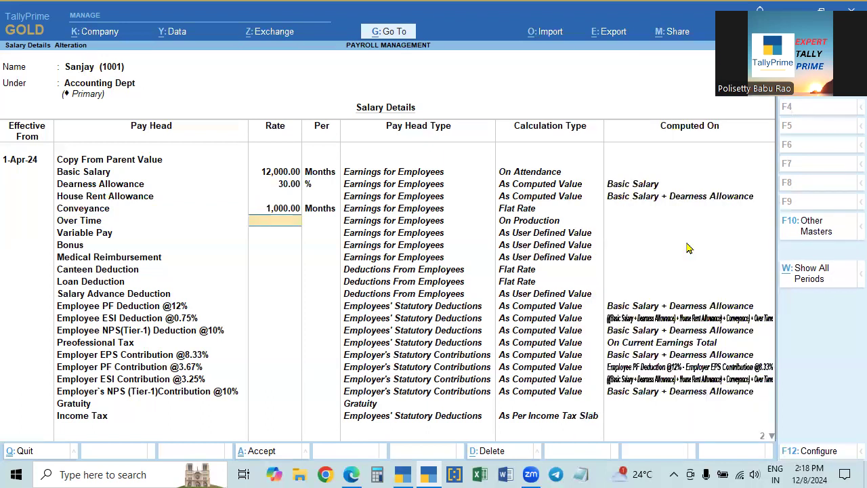
key("alt+Tab")
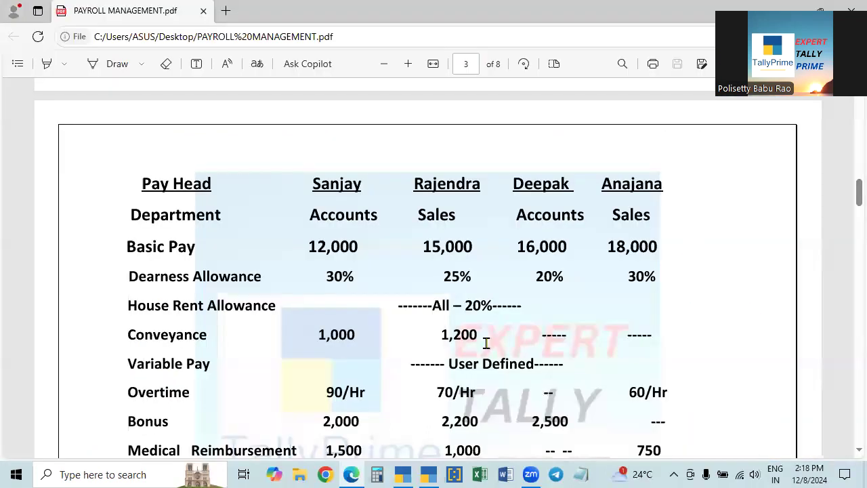
scroll(388, 339, "down", 2)
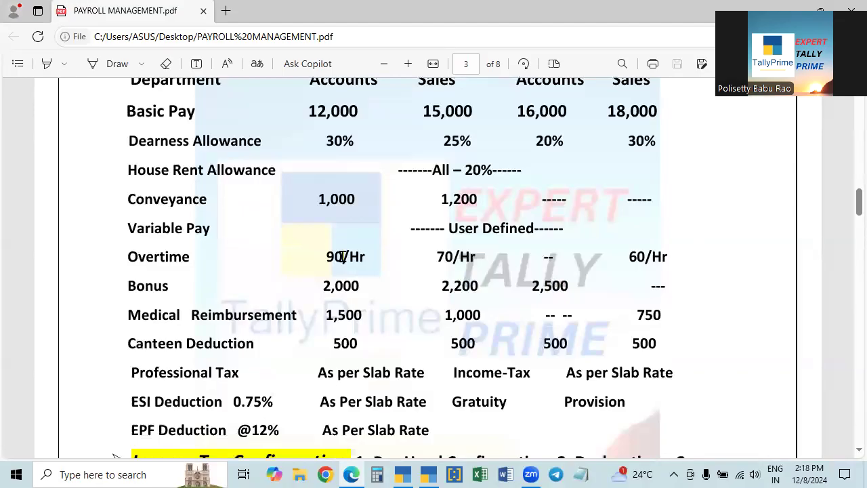
key("alt+Tab")
type("90")
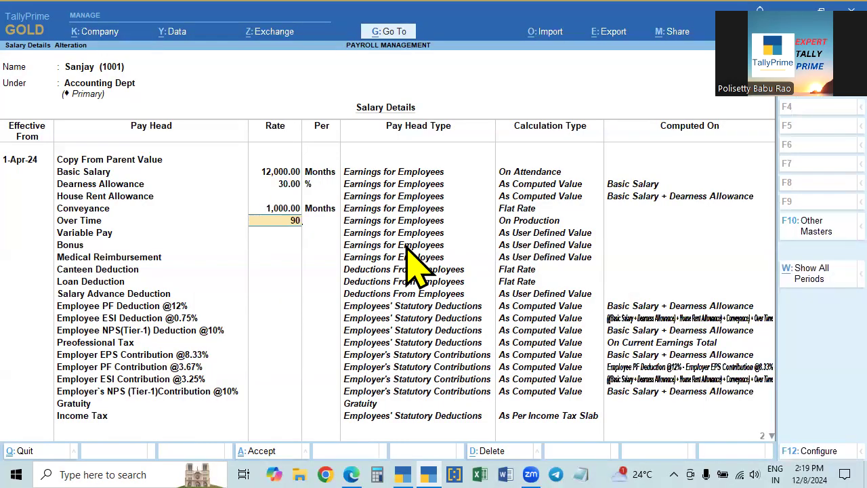
key("Return")
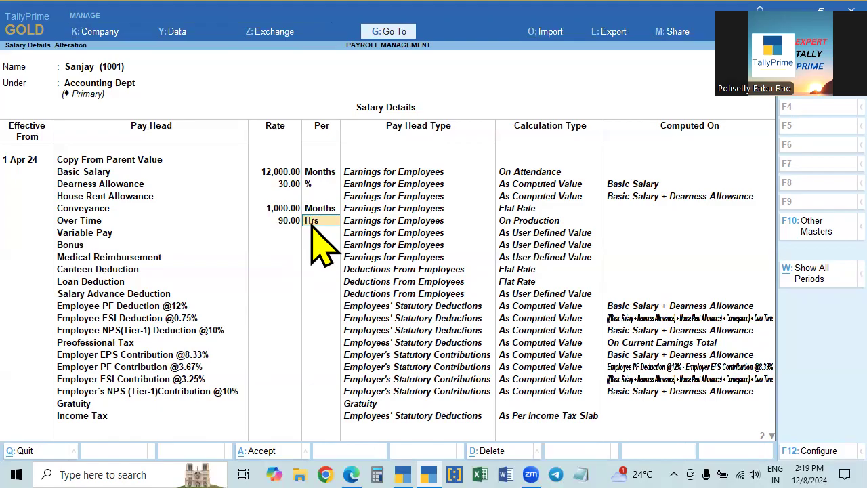
key("Return")
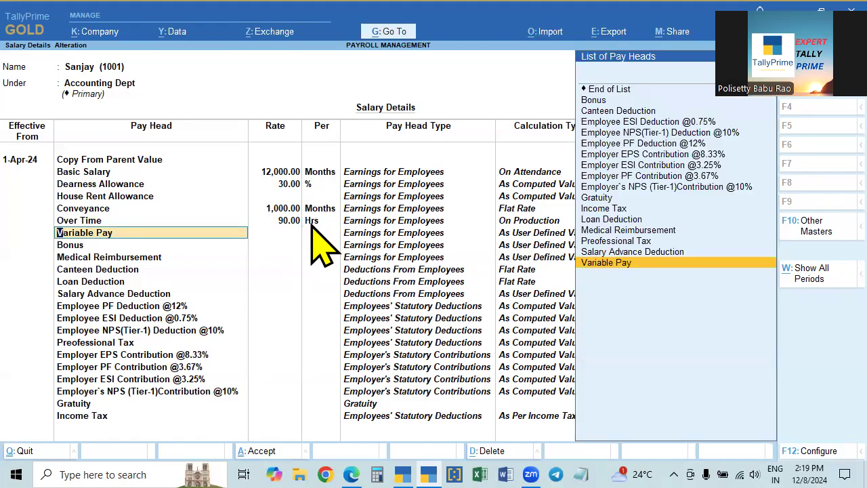
Leave Variable Pay, Bonus and Medical Reimbursement without rates and set Canteen Deduction to 500 per month, as given in the PDF.
key("Return")
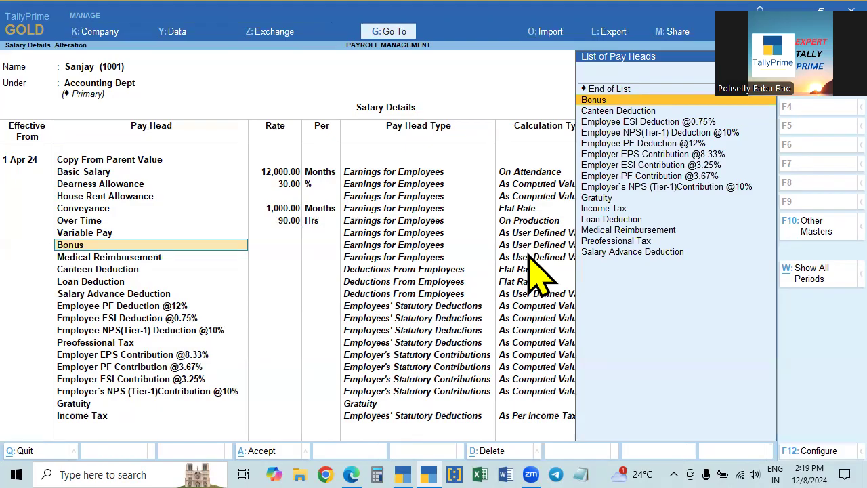
key("Return")
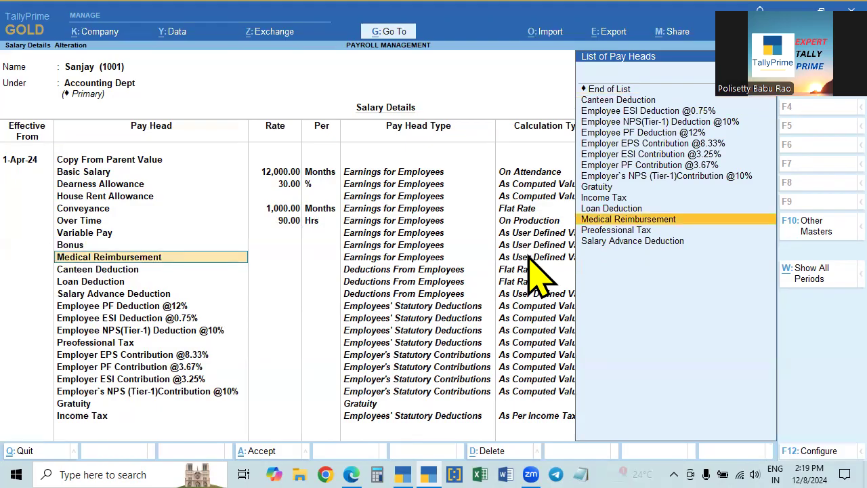
key("Return")
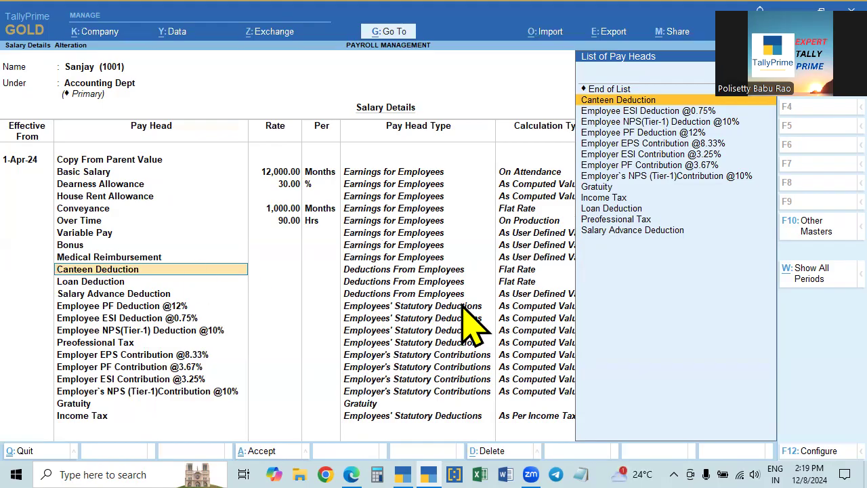
key("Return")
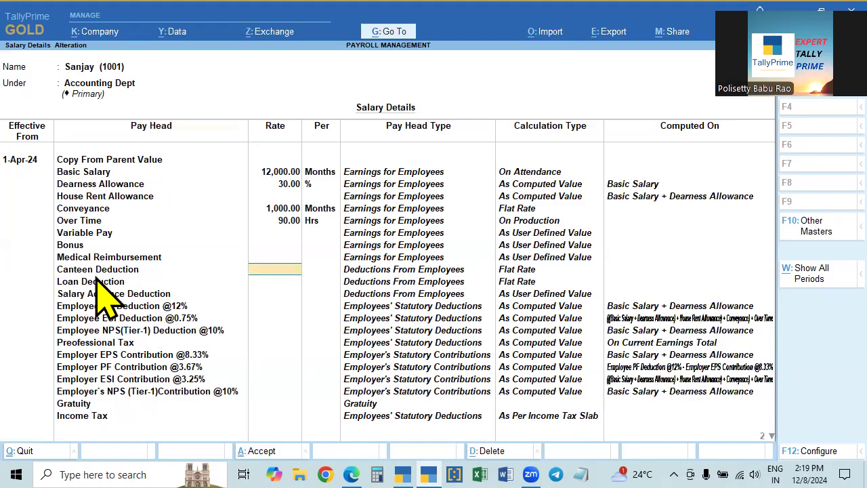
key("alt+Tab")
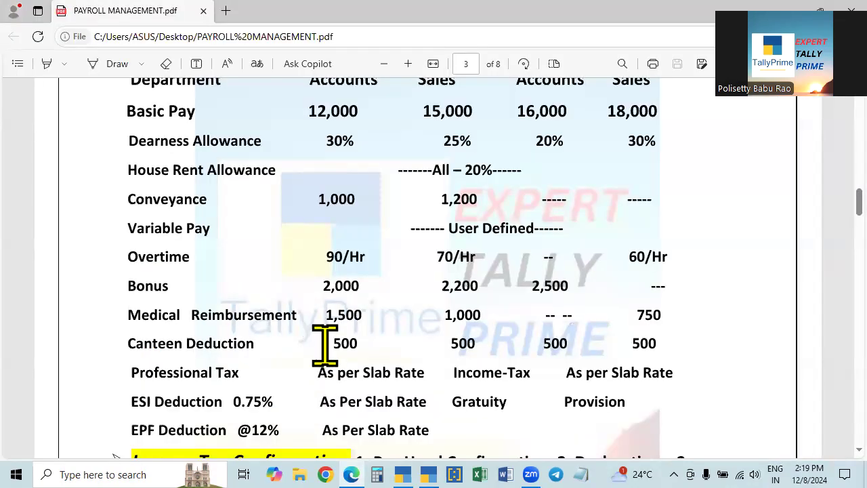
left_click_drag(324, 345, 372, 339)
key("alt+Tab")
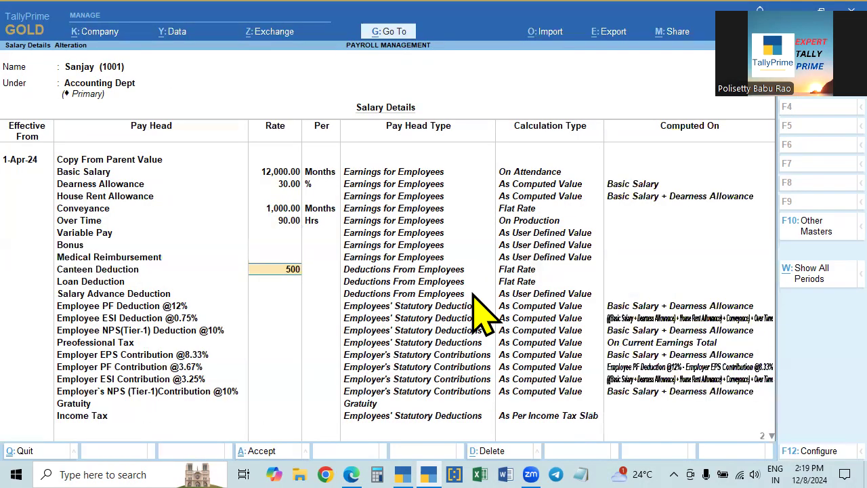
key("Return")
Review the remaining deductions, statutory pay heads and income-tax configuration notes in PAYROLL MANAGEMENT.pdf.
key("alt+Tab")
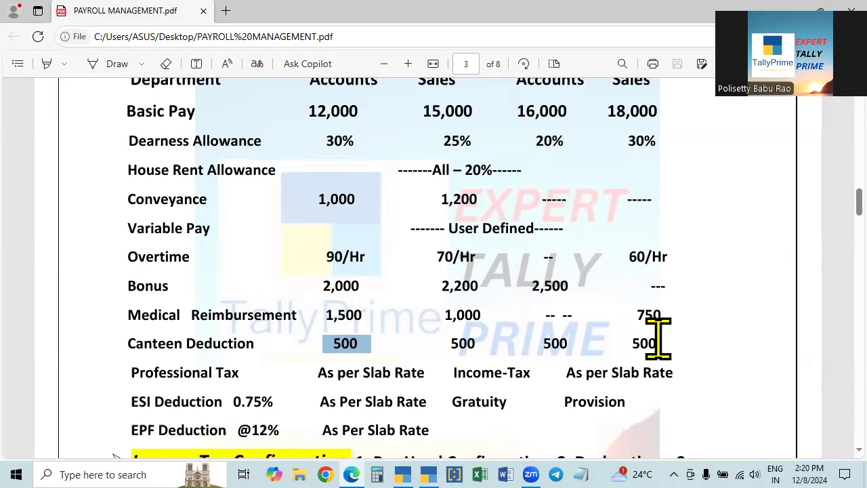
key("alt+Tab")
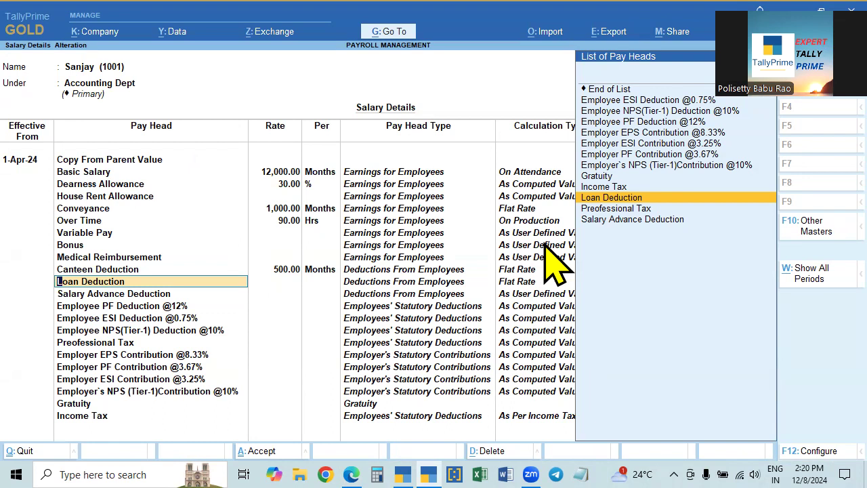
key("alt+Tab")
scroll(470, 332, "down", 4)
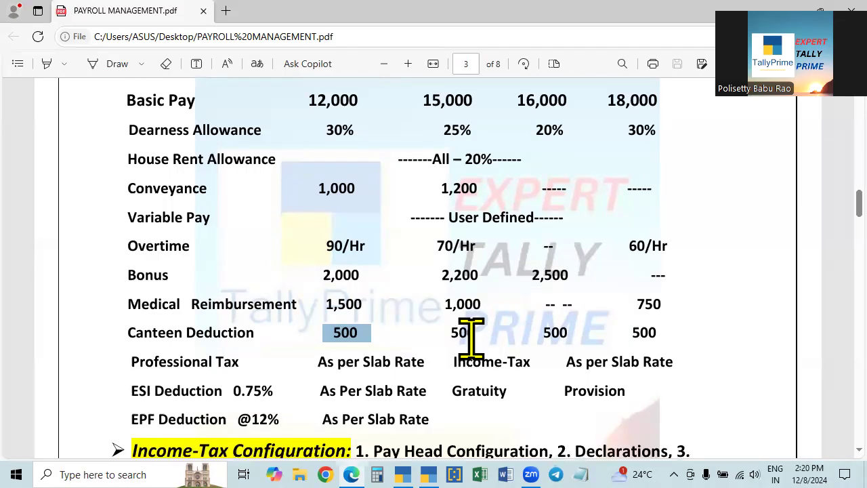
scroll(309, 356, "up", 4)
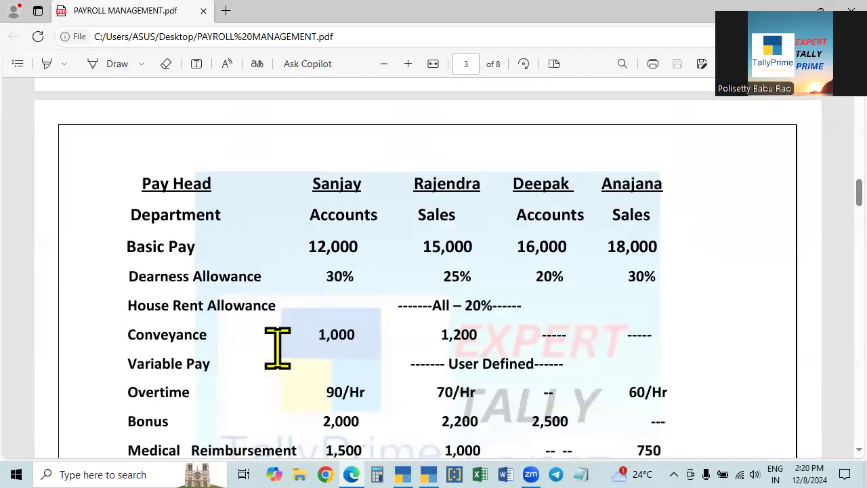
scroll(277, 349, "down", 6)
scroll(277, 348, "up", 4)
scroll(278, 349, "down", 4)
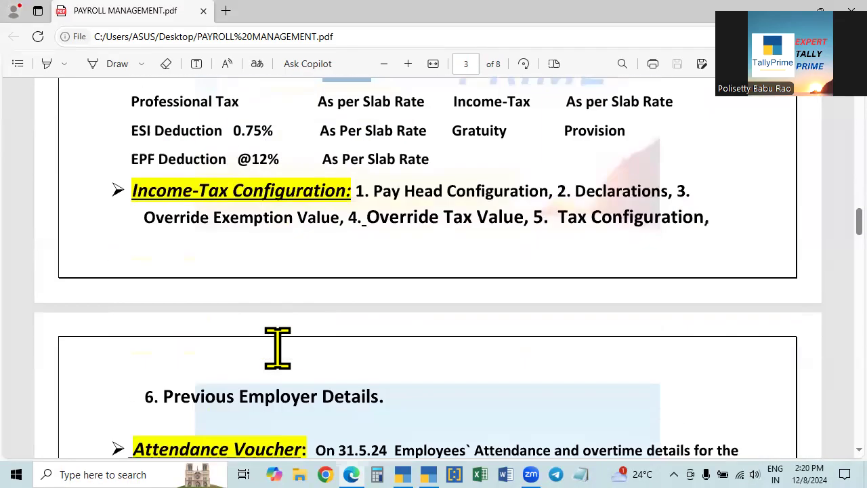
Recheck the deduction rows in PAYROLL MANAGEMENT.pdf, switch back to TallyPrime, and leave Loan Deduction without a rate.
scroll(278, 348, "up", 4)
scroll(278, 348, "down", 5)
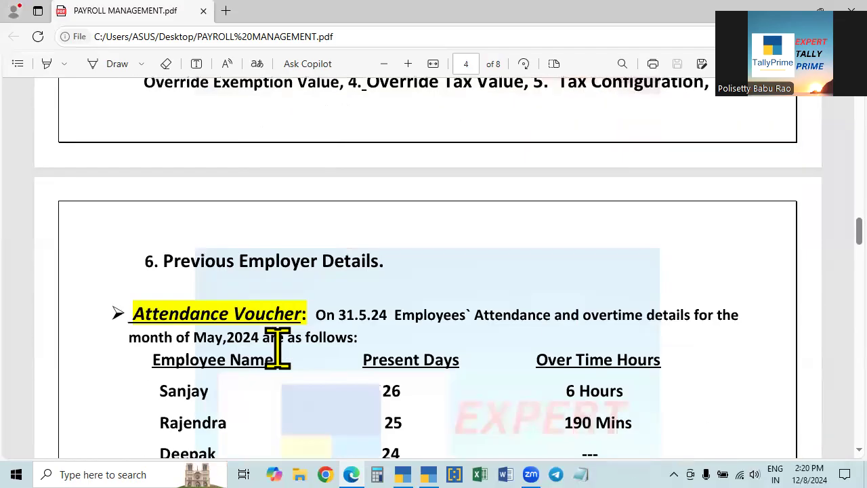
scroll(461, 304, "up", 4)
scroll(484, 304, "down", 1)
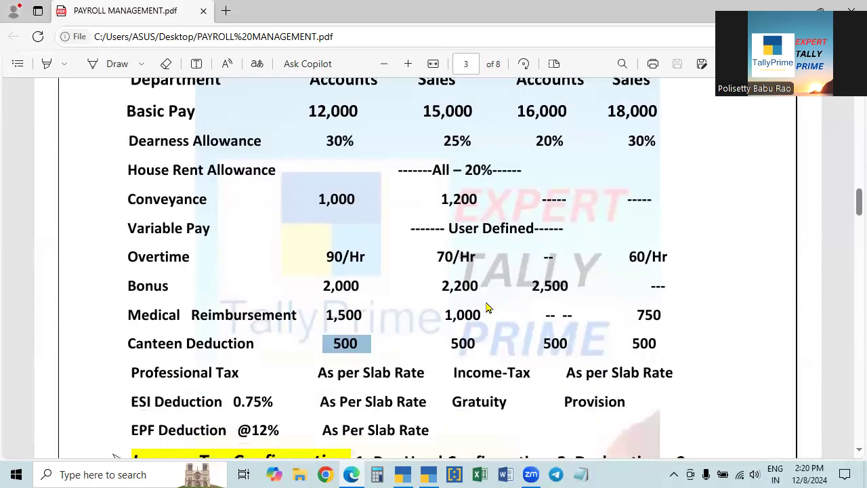
key("alt+Tab")
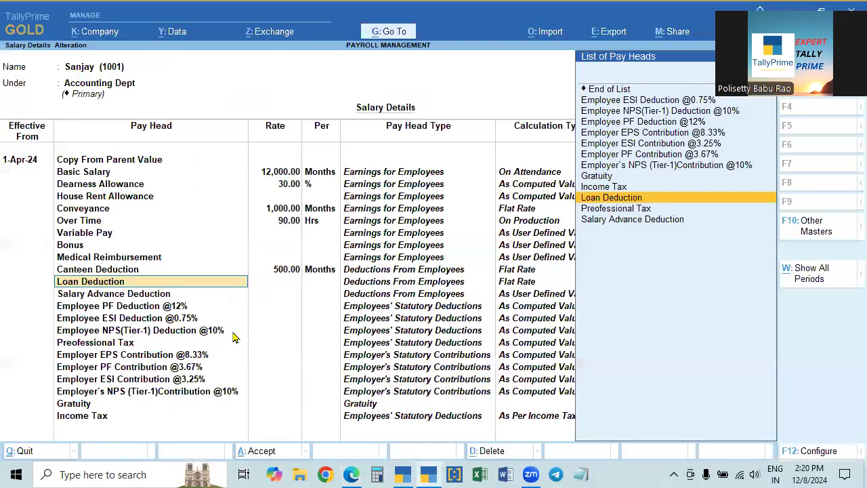
key("Return")
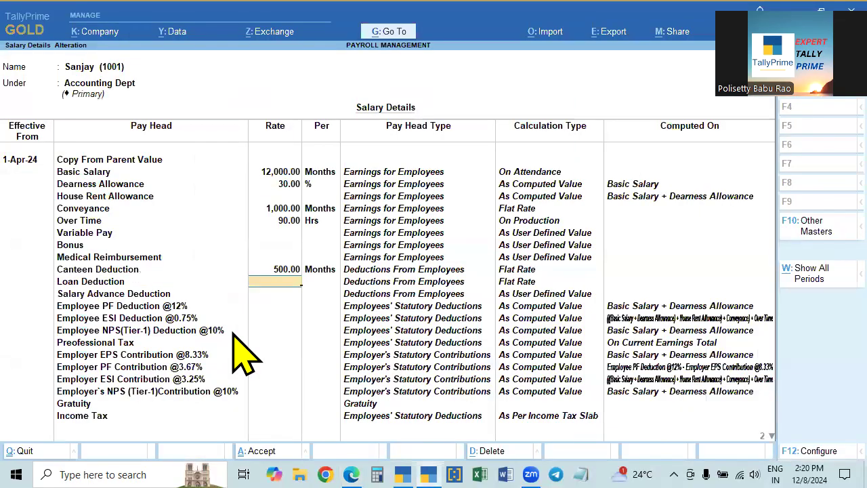
key("Return")
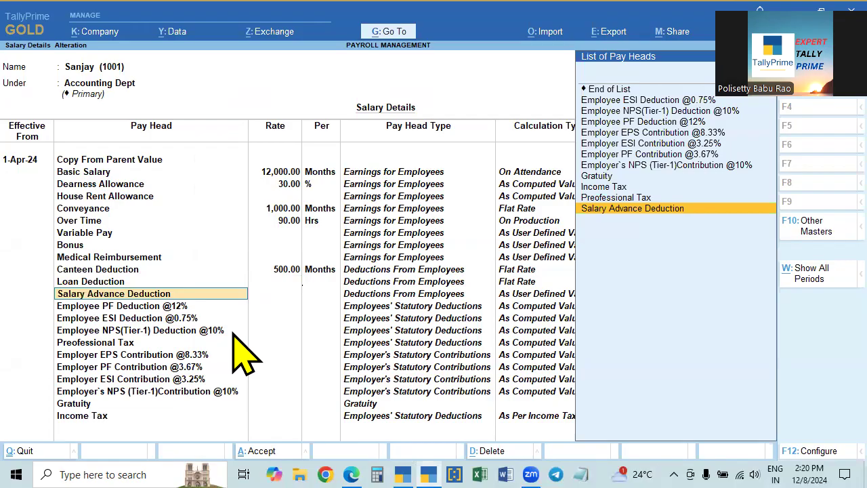
Check the pay table in PAYROLL MANAGEMENT.pdf for a salary advance and leave Salary Advance Deduction without a rate in TallyPrime.
key("alt+Tab")
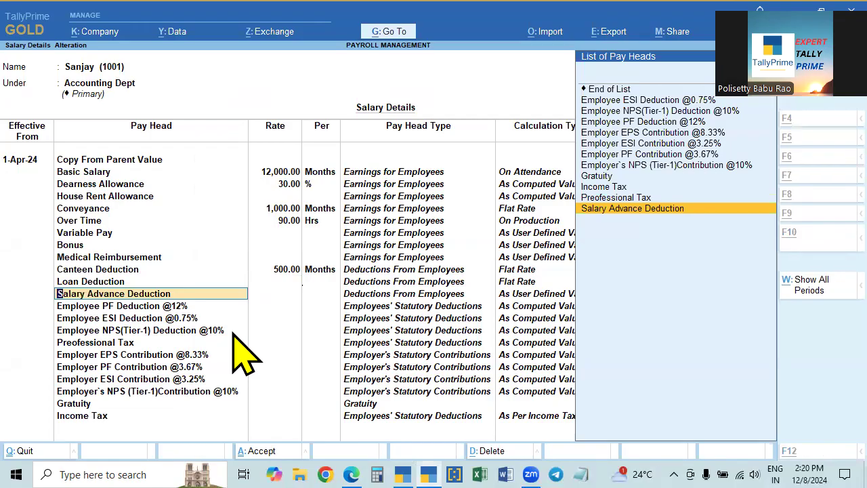
scroll(234, 332, "down", 3)
scroll(253, 368, "up", 8)
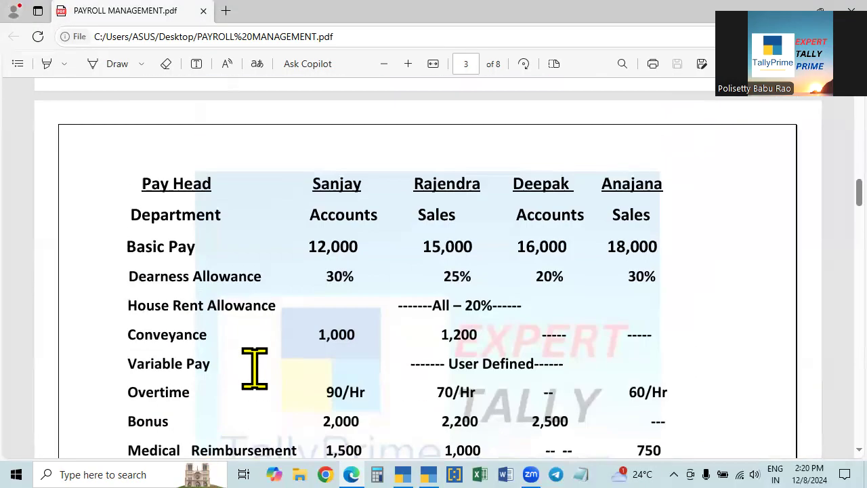
scroll(254, 367, "down", 2)
key("alt+Tab")
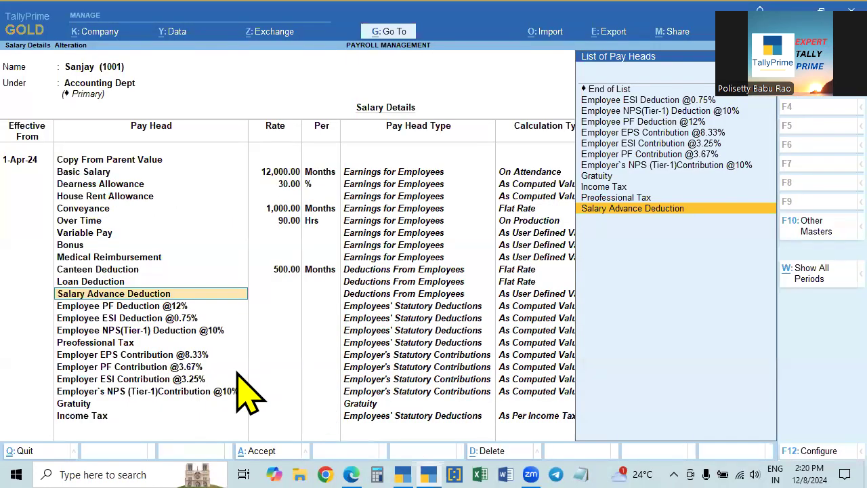
key("Return")
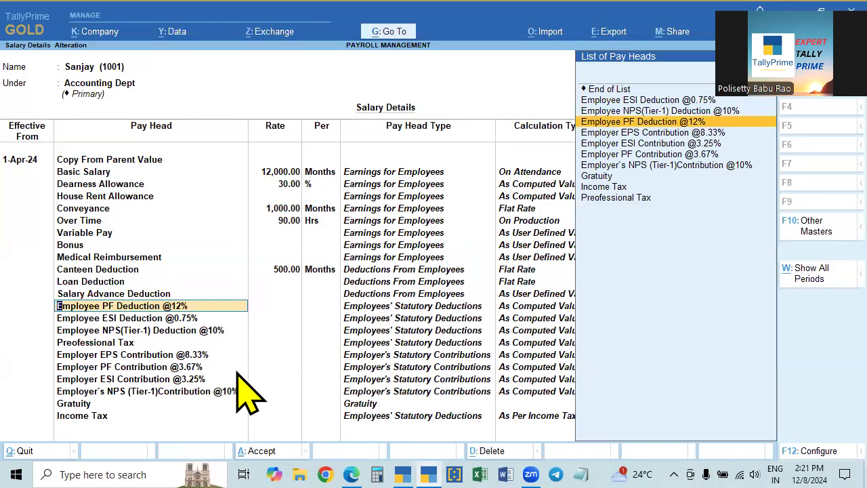
Keep the PF, ESI, NPS, professional tax and employer contribution pay heads, Gratuity and Income Tax as listed, without rates.
key("Return")
key("Return")
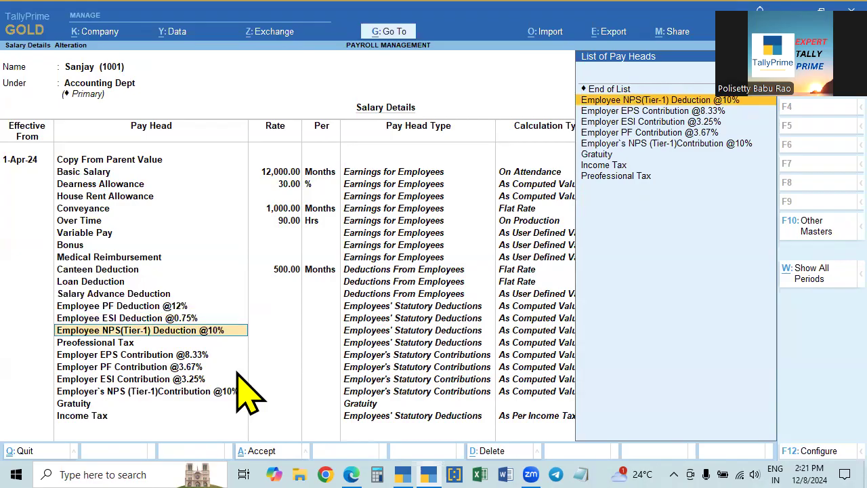
key("Return")
key("Return")
key("Return")
key("Return")
key("Return")
key("Return")
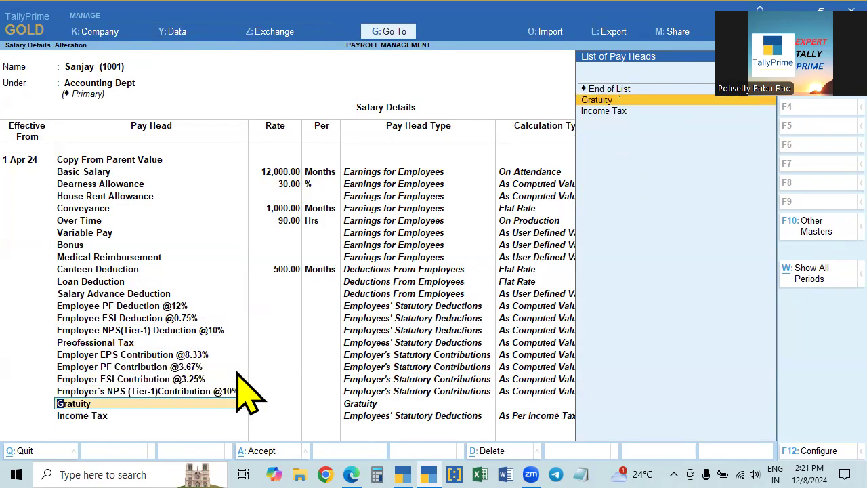
key("Return")
key("Return")
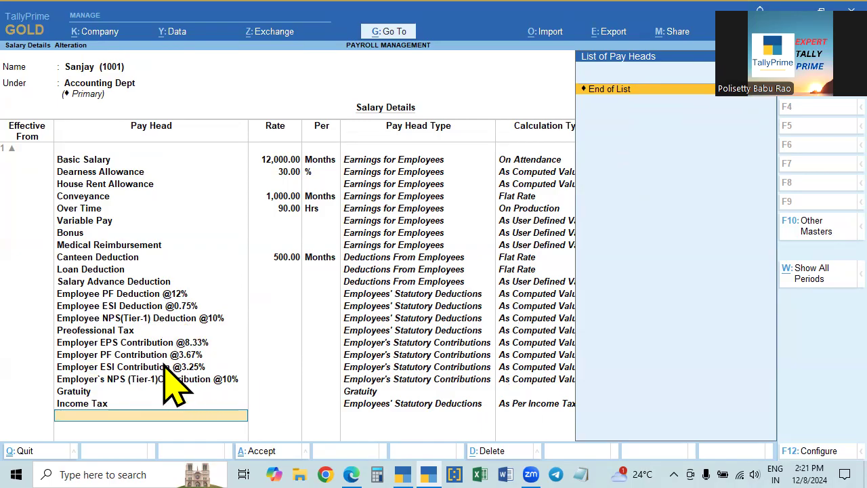
Review the employee's pay heads from Variable Pay down to the end of the salary structure.
left_click(88, 221)
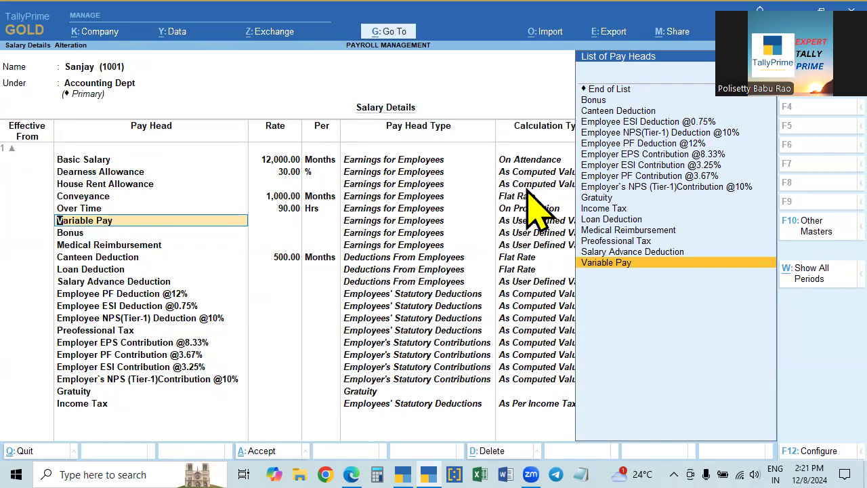
key("Down")
key("Down")
key("Down")
key("Down")
key("Down")
key("Down")
key("Down")
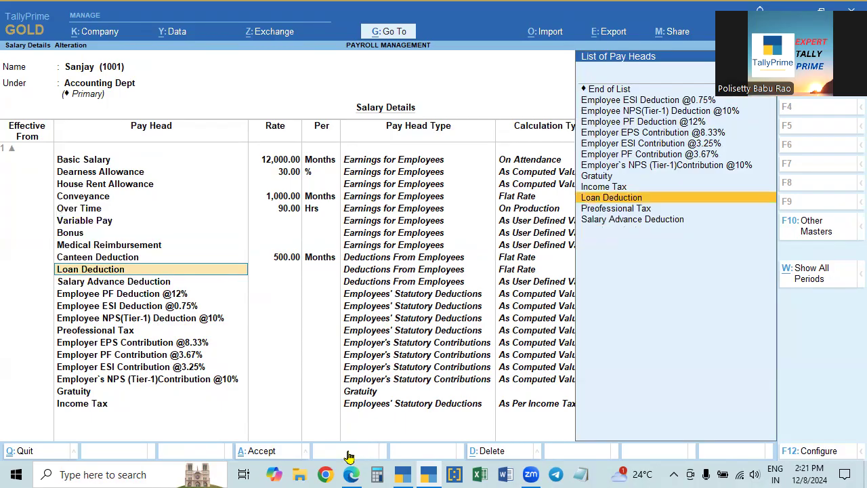
key("Down")
key("Down")
key("Down")
key("Down")
key("Down")
key("Down")
key("Down")
key("Down")
key("Down")
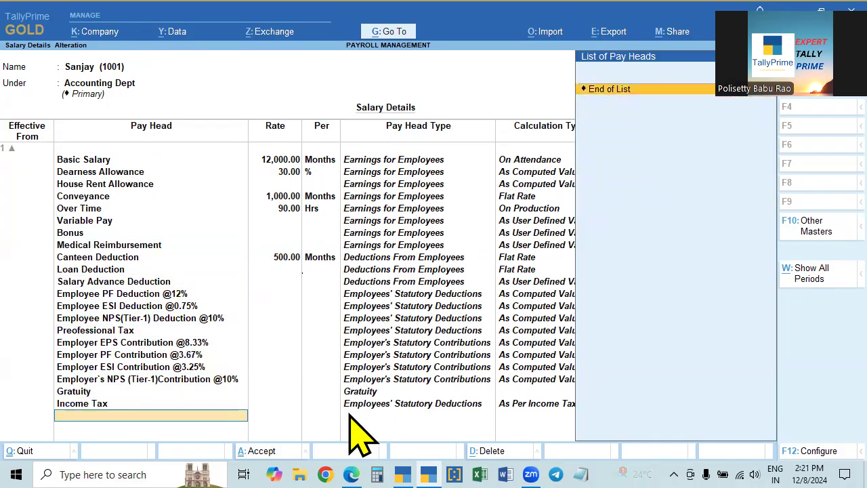
End the pay head list and save the employee's salary details.
key("Return")
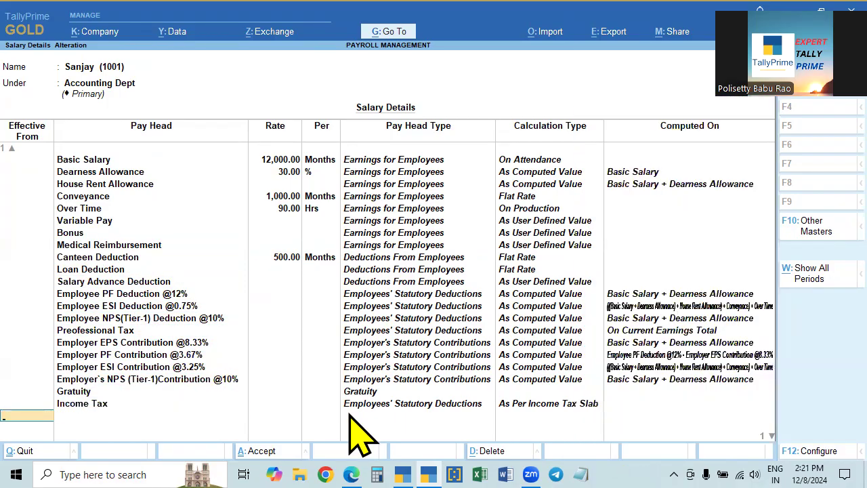
key("Return")
key("Return")
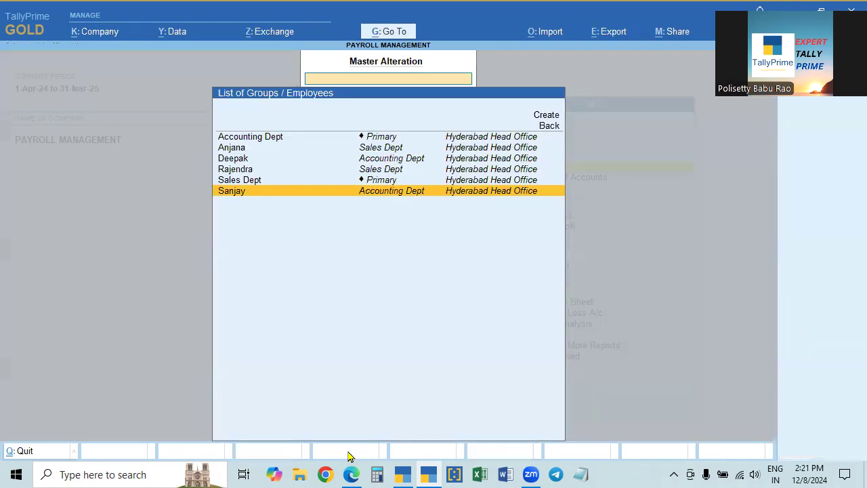
Consult the pay table in PAYROLL MANAGEMENT.pdf and open the salary details of its second employee, from Sales Dept, in TallyPrime.
key("alt+Tab")
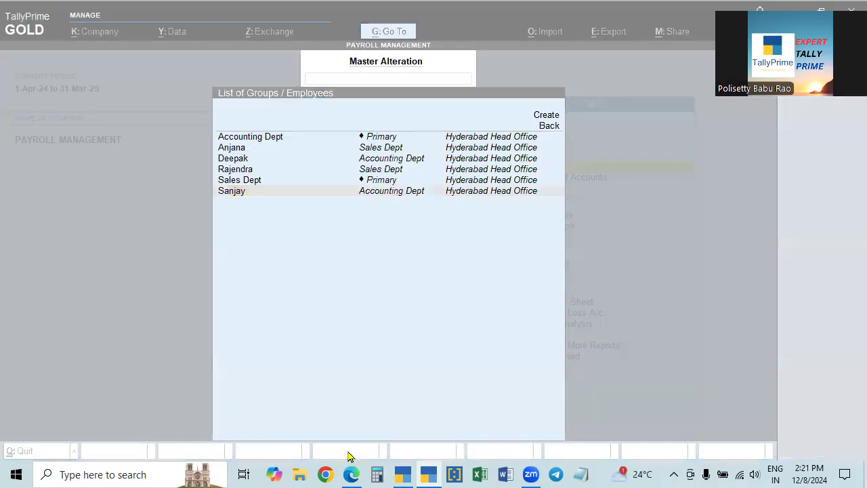
scroll(407, 356, "up", 2)
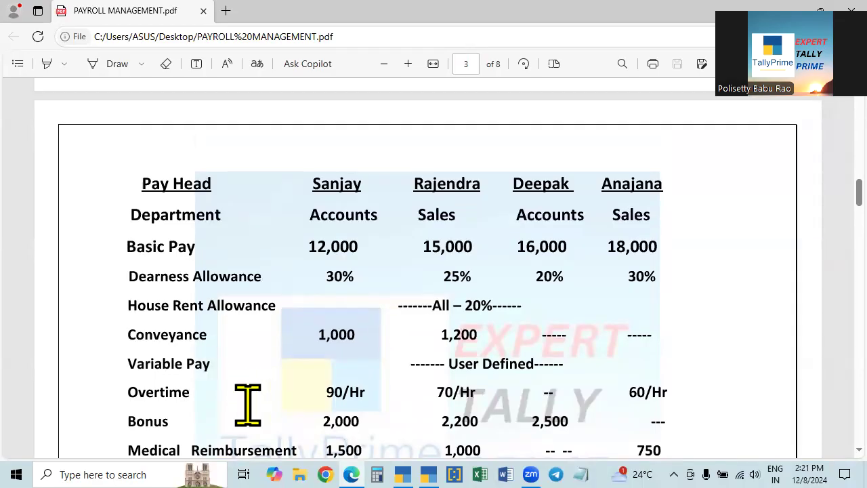
key("alt+Tab")
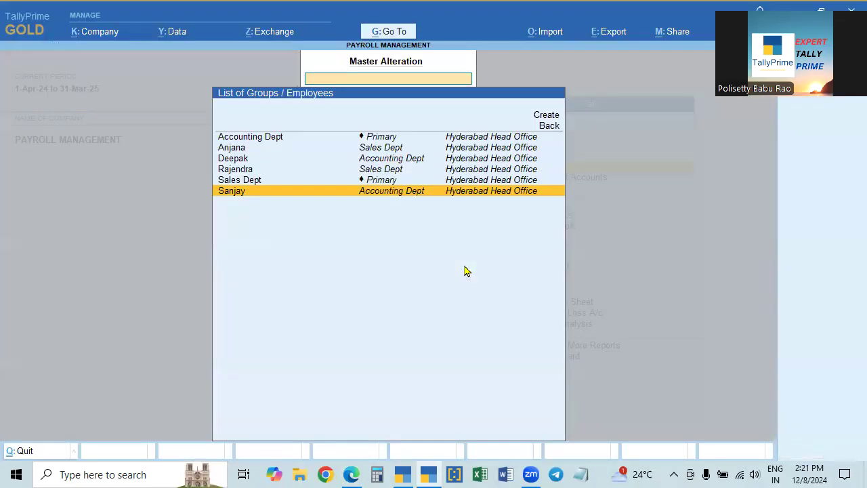
key("Up")
key("Up")
key("Return")
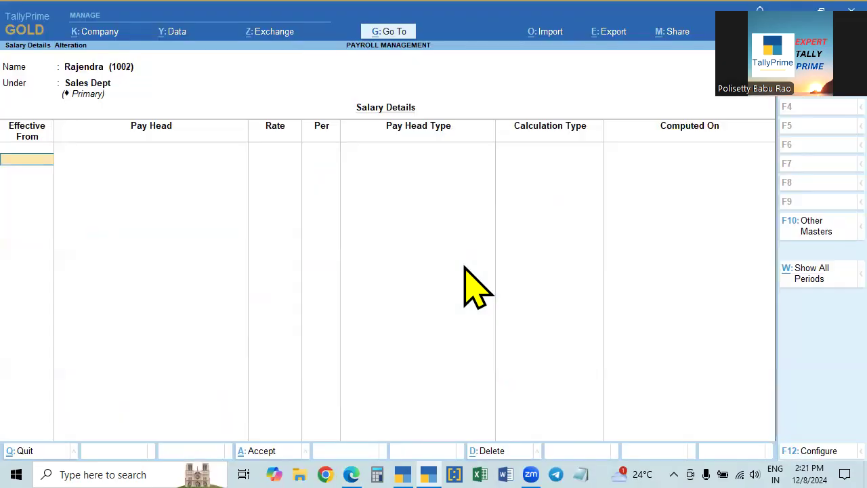
Set the effective date to 1-Apr-24 and copy the pay heads from the Accounting Dept employee group.
type("1.")
key("Return")
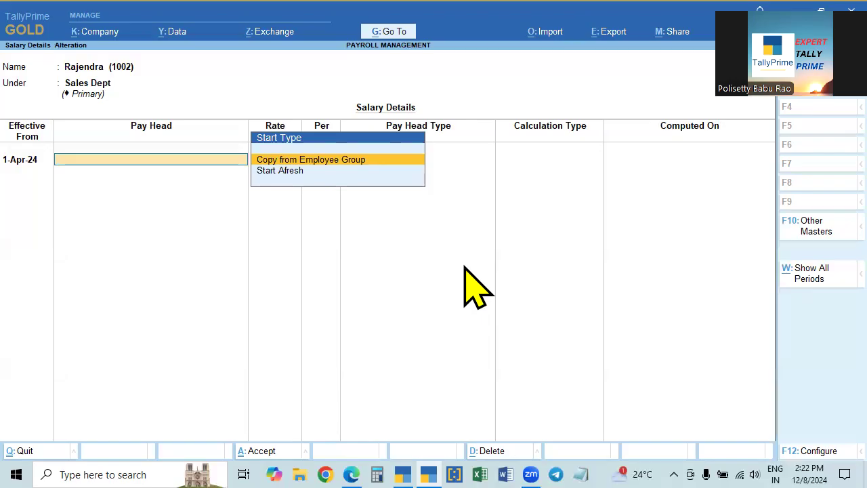
key("Return")
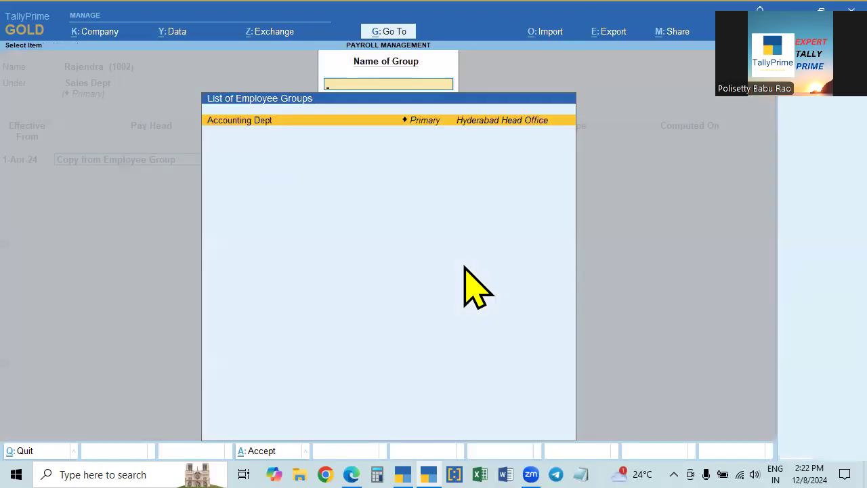
key("Return")
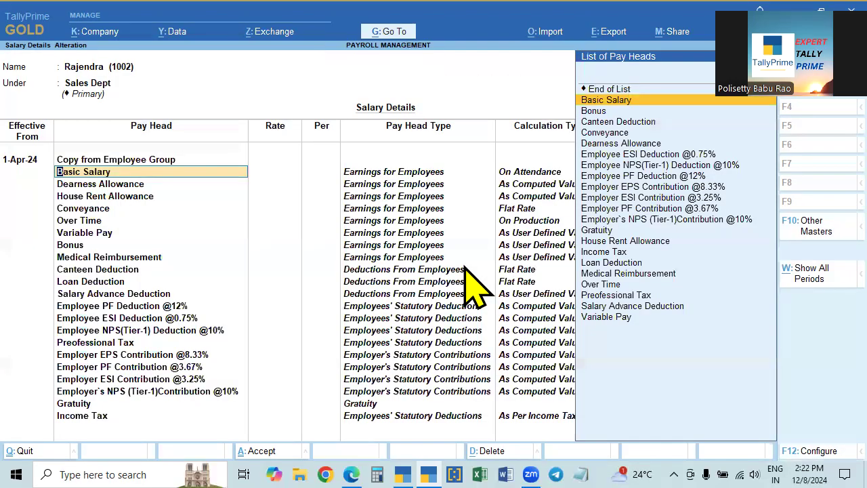
Look up the Sales employee's basic pay in PAYROLL MANAGEMENT.pdf and set the Basic Salary rate to 15,000 per month.
key("alt+Tab")
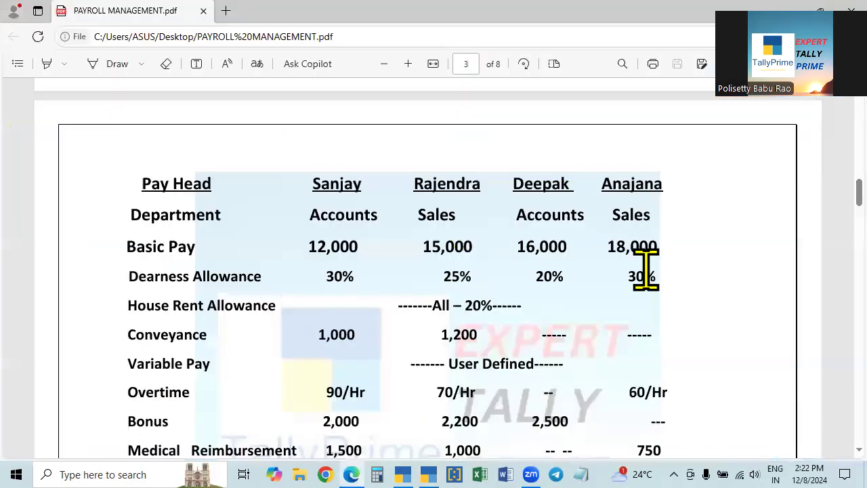
key("alt+Tab")
key("Return")
type("15000")
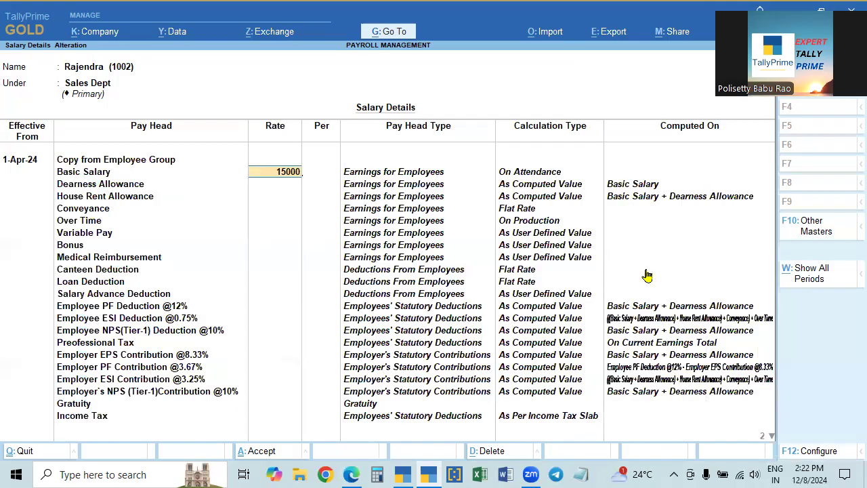
key("Return")
Configure the salary details to allow overriding the slab percentage.
key("F12")
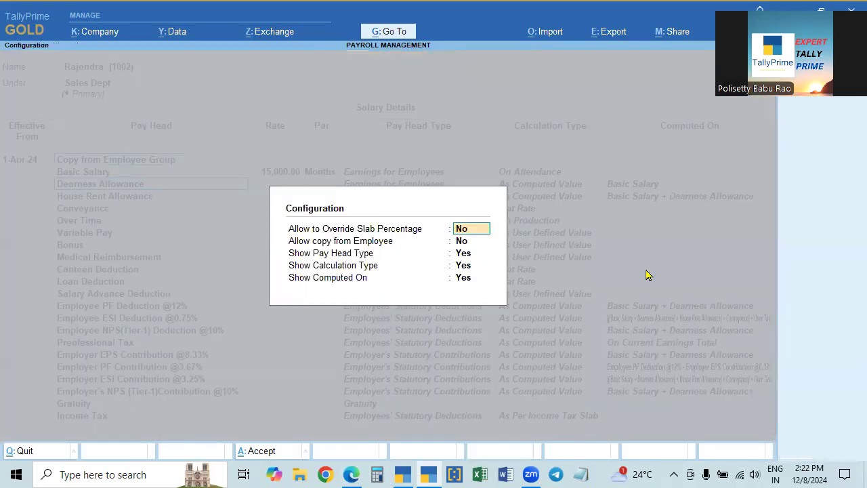
type("y")
key("Return")
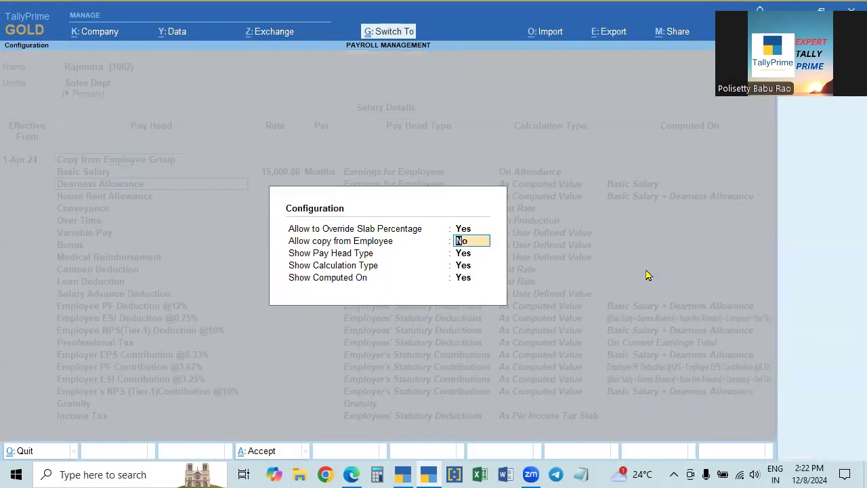
key("ctrl+a")
Look up the employee's dearness allowance in PAYROLL MANAGEMENT.pdf and set the Dearness Allowance rate to 25%.
key("alt+Tab")
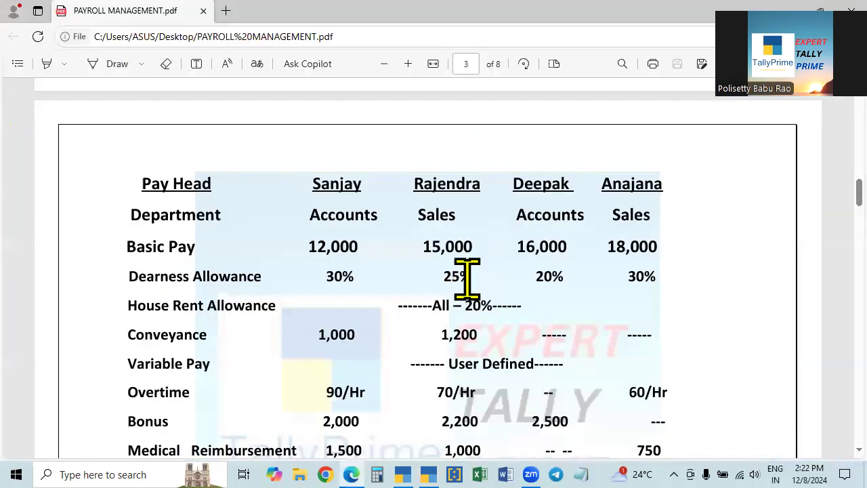
key("alt+Tab")
key("Return")
type("254")
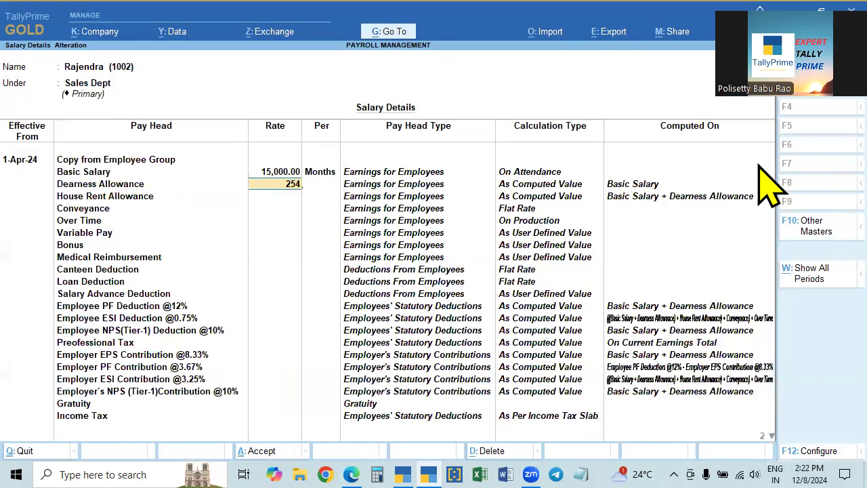
key("BackSpace")
key("Return")
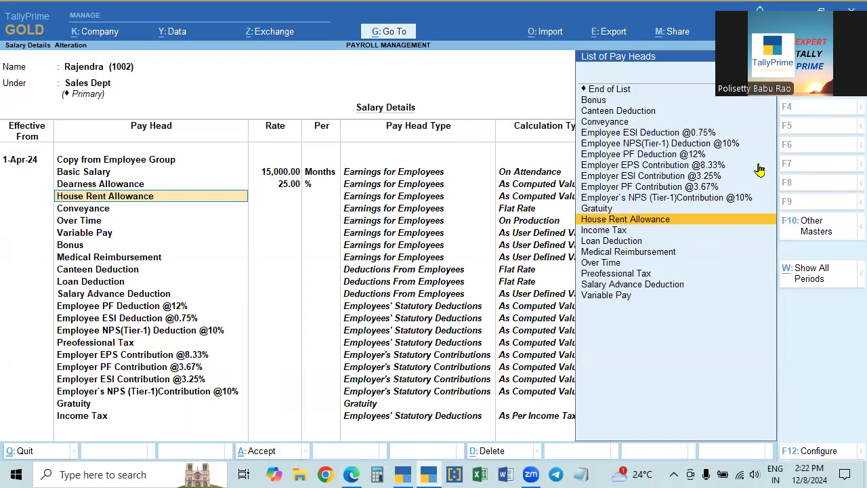
Check the house rent allowance in PAYROLL MANAGEMENT.pdf, disallow overriding the slab percentage, and leave the House Rent Allowance rate blank.
key("Return")
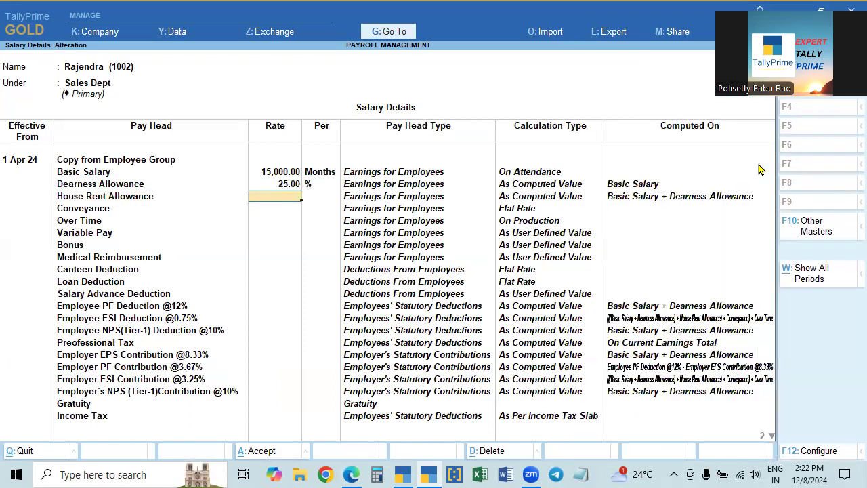
key("alt+Tab")
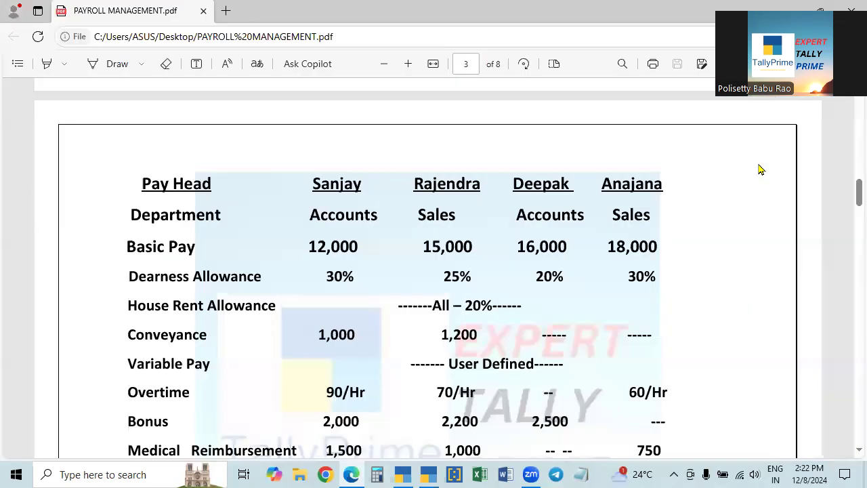
key("alt+Tab")
key("F12")
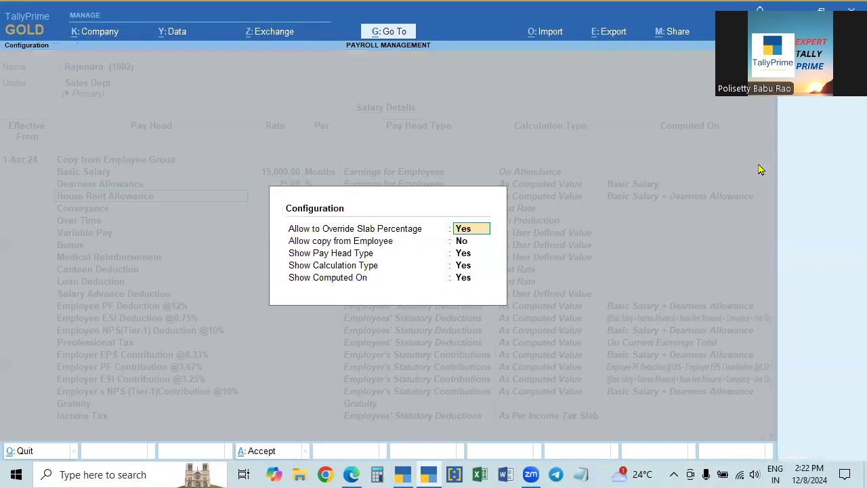
key("n")
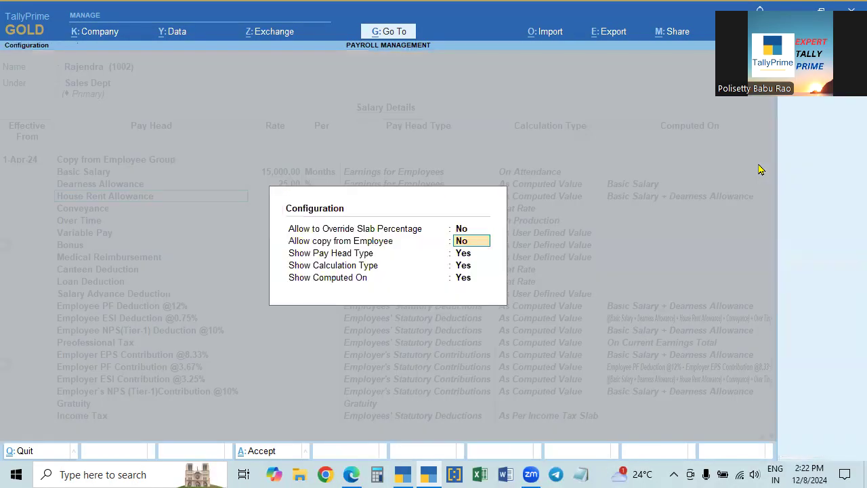
key("ctrl+a")
key("Return")
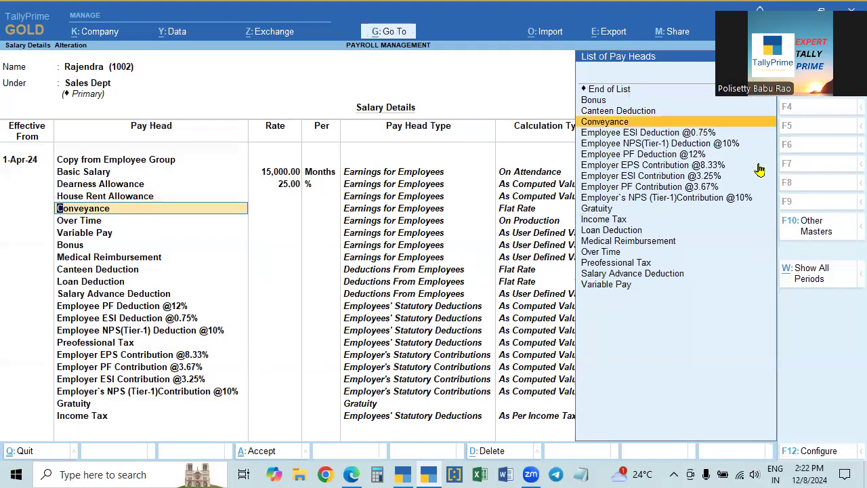
Look up the Sales employee's conveyance in PAYROLL MANAGEMENT.pdf and set the Conveyance rate to 1,200 per month.
key("alt+Tab")
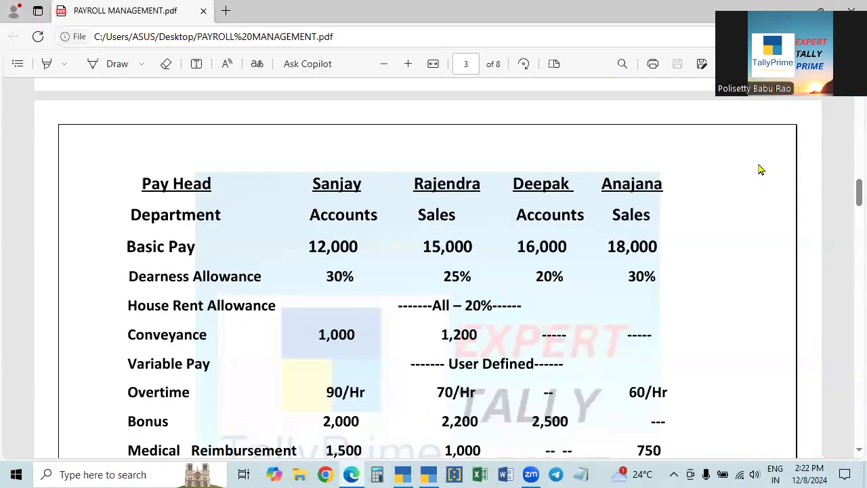
key("alt+Tab")
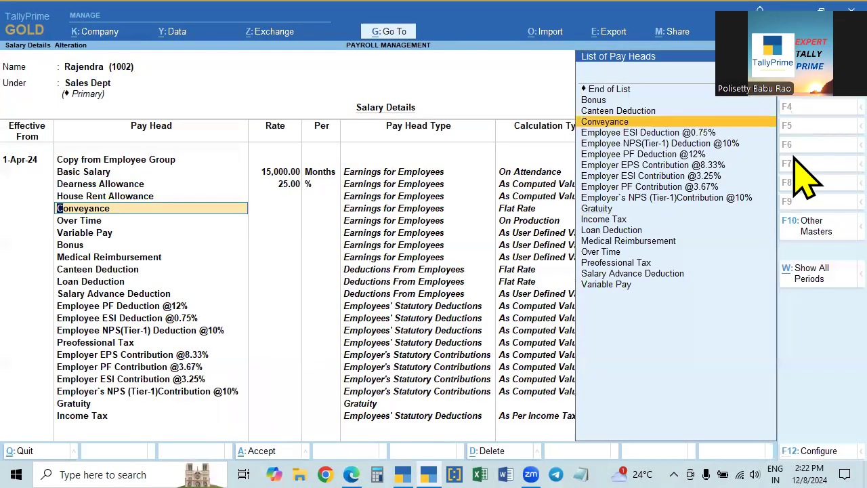
key("Return")
key("alt+Tab")
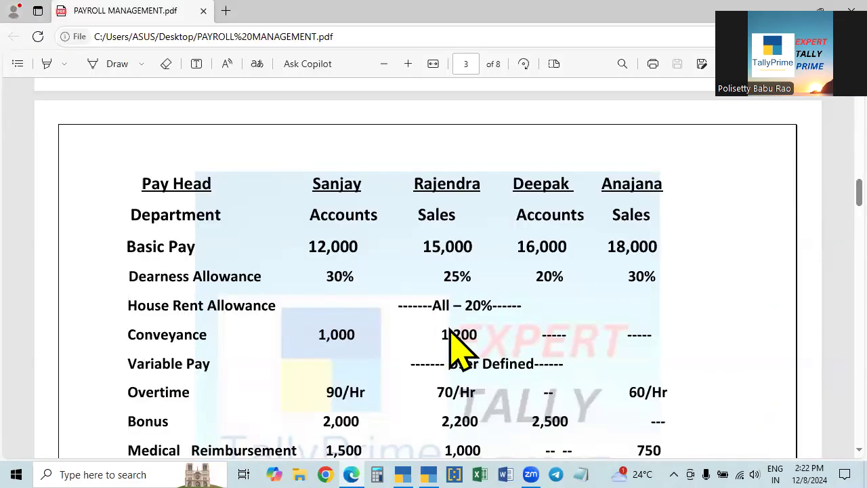
key("alt+Tab")
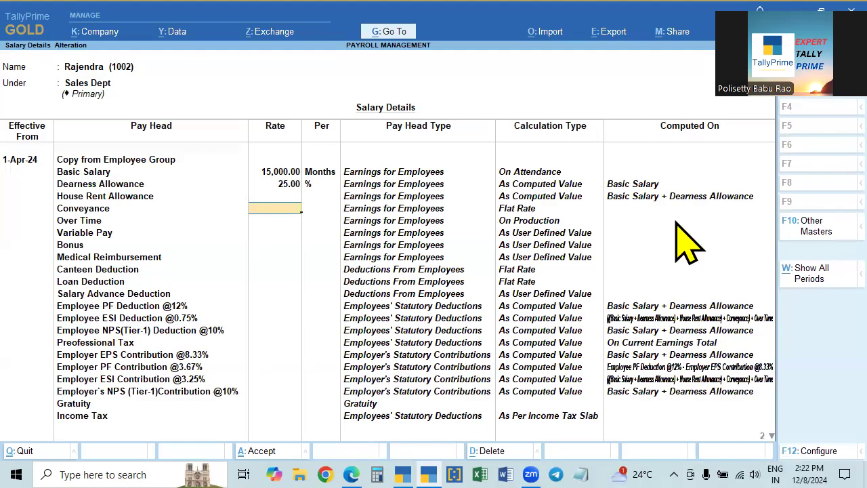
type("1200")
key("Return")
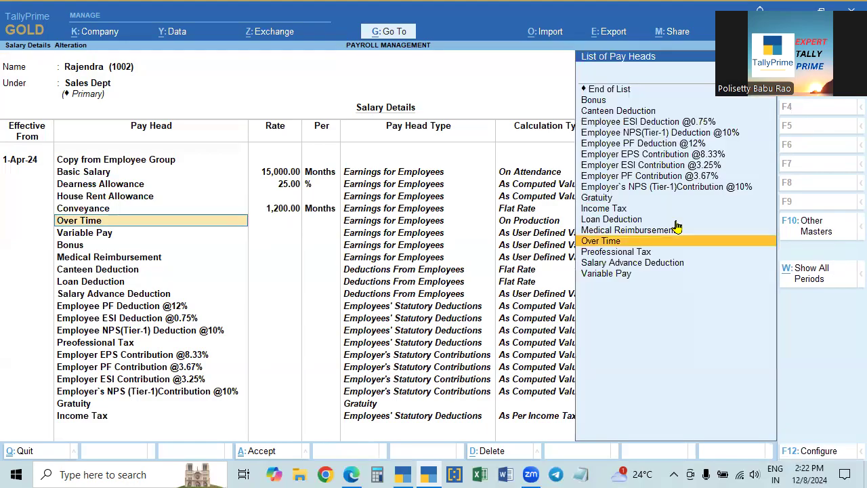
Look up the Sales employee's overtime in PAYROLL MANAGEMENT.pdf and set the Over Time rate to 70 per hour.
key("Return")
key("alt+Tab")
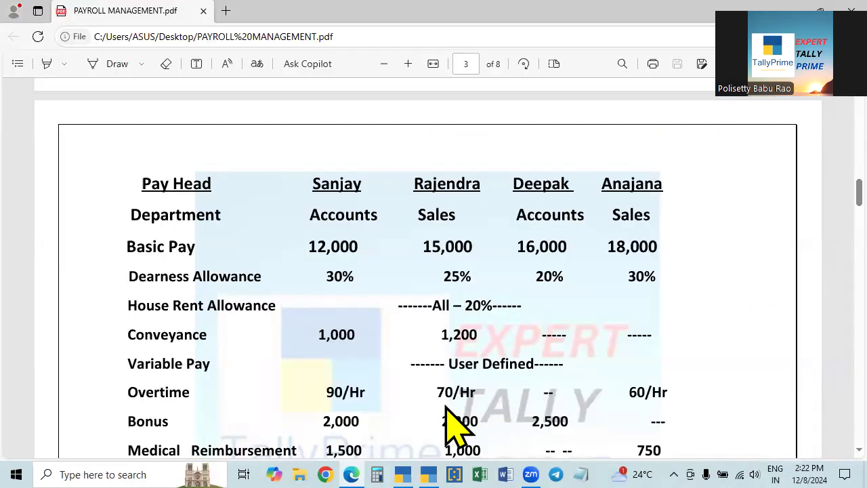
key("alt+Tab")
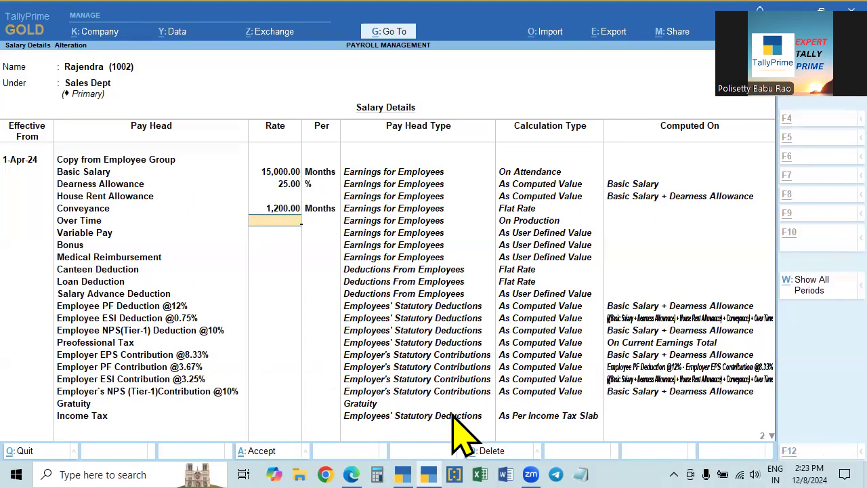
key("alt+Tab")
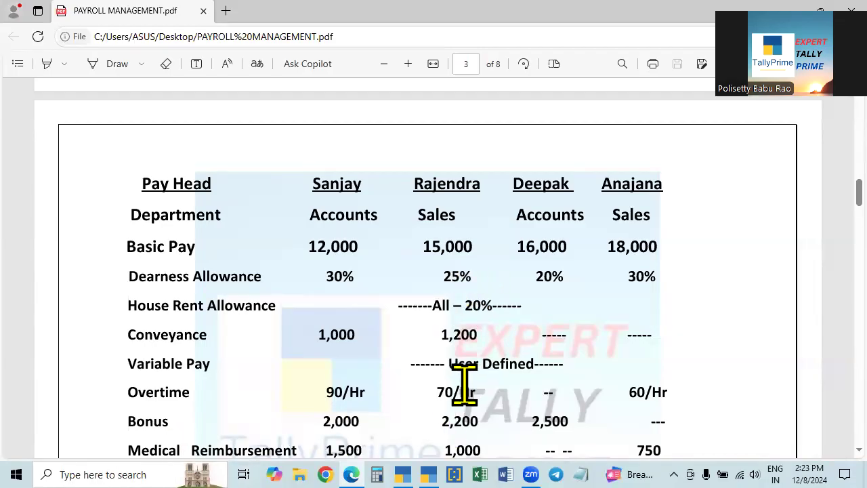
key("alt+Tab")
type("4")
key("BackSpace")
type("87")
key("BackSpace")
key("BackSpace")
type("70")
key("Return")
key("Return")
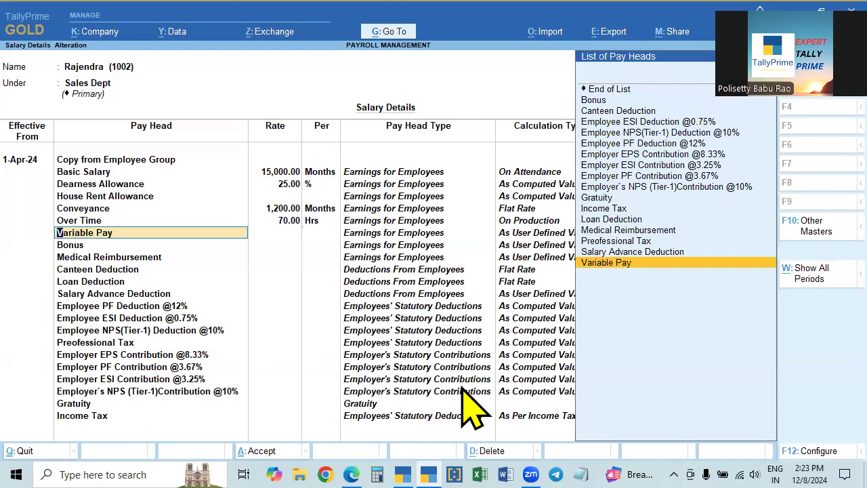
Leave Variable Pay, Bonus and Medical Reimbursement without rates and set the Canteen Deduction to 500 per month as listed in PAYROLL MANAGEMENT.pdf.
key("Return")
key("Return")
key("Return")
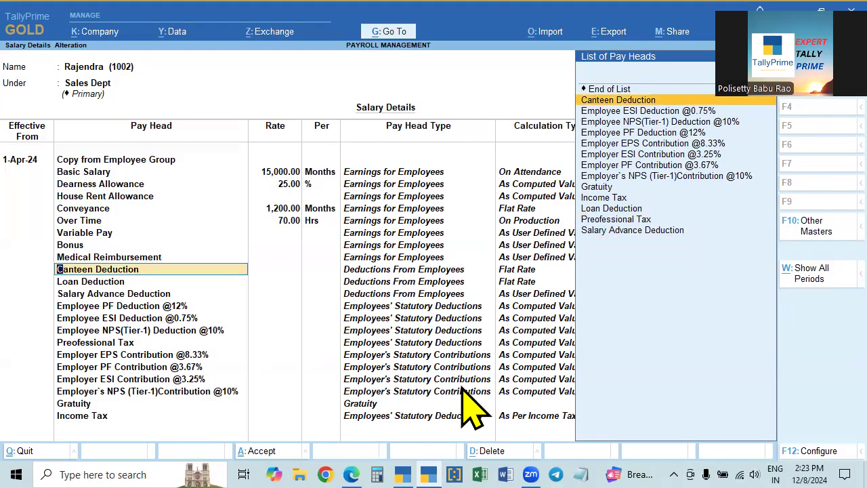
key("alt+Tab")
scroll(461, 386, "down", 2)
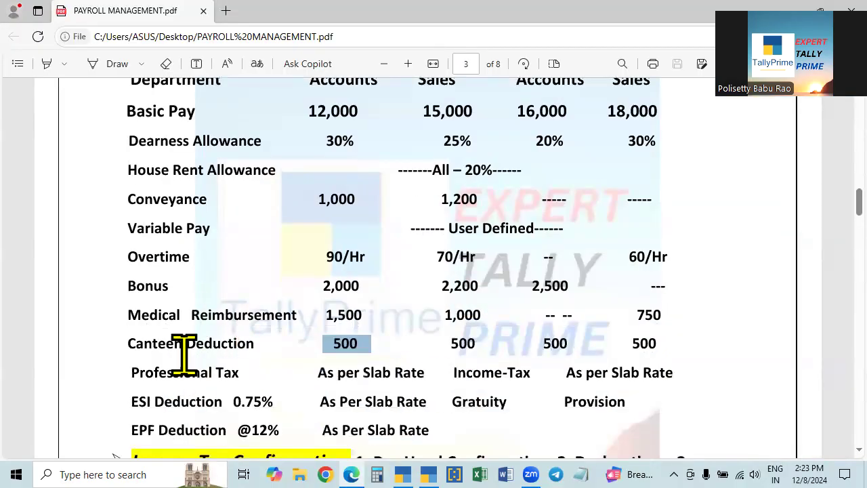
key("alt+Tab")
key("Return")
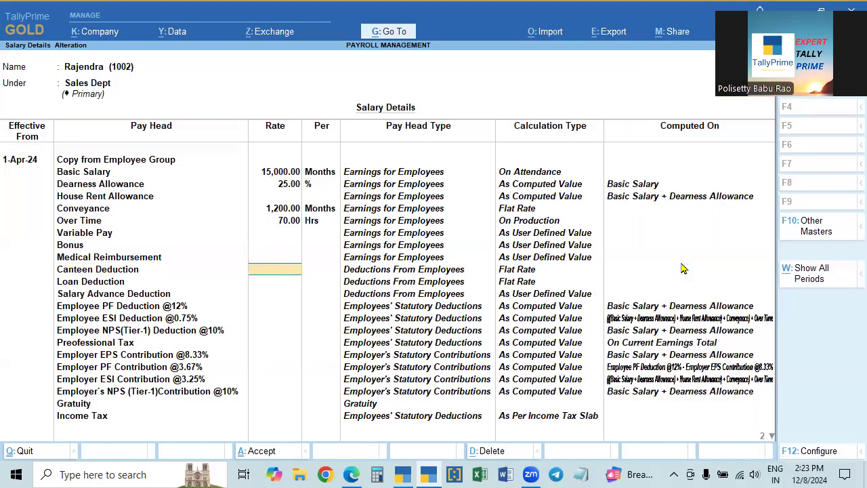
type("500")
key("Return")
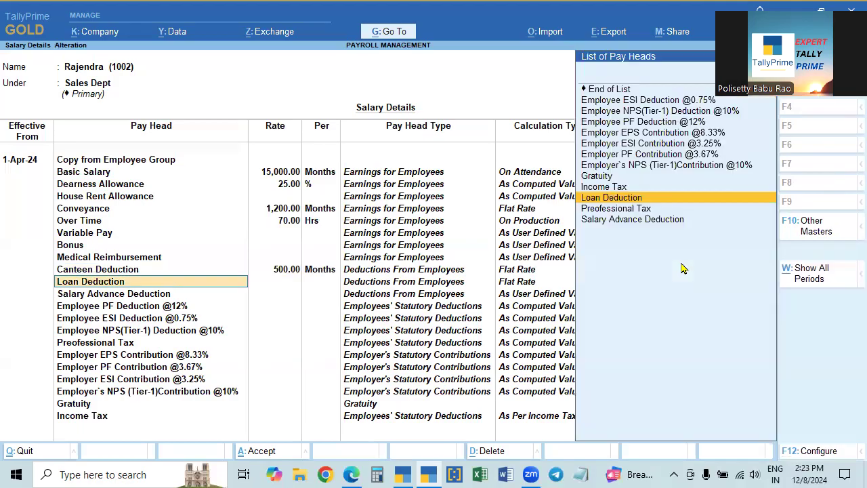
Check PAYROLL MANAGEMENT.pdf for further deductions and leave the Loan Deduction and Salary Advance Deduction rates blank.
key("alt+Tab")
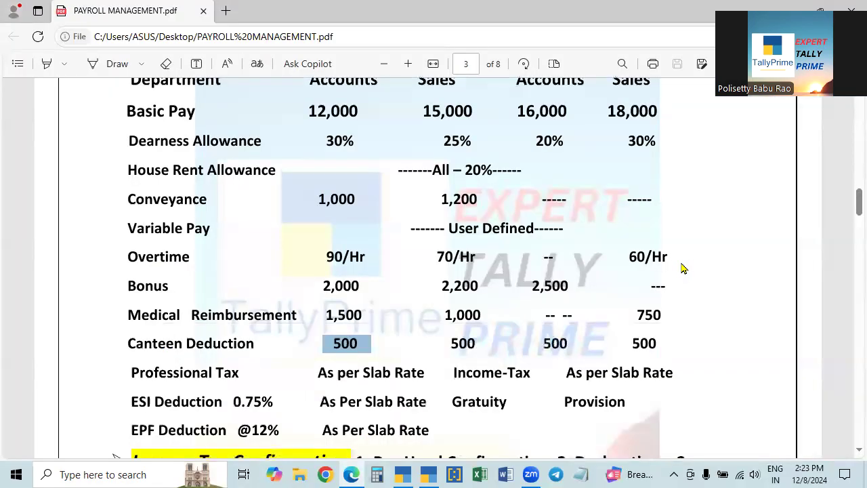
key("alt+Tab")
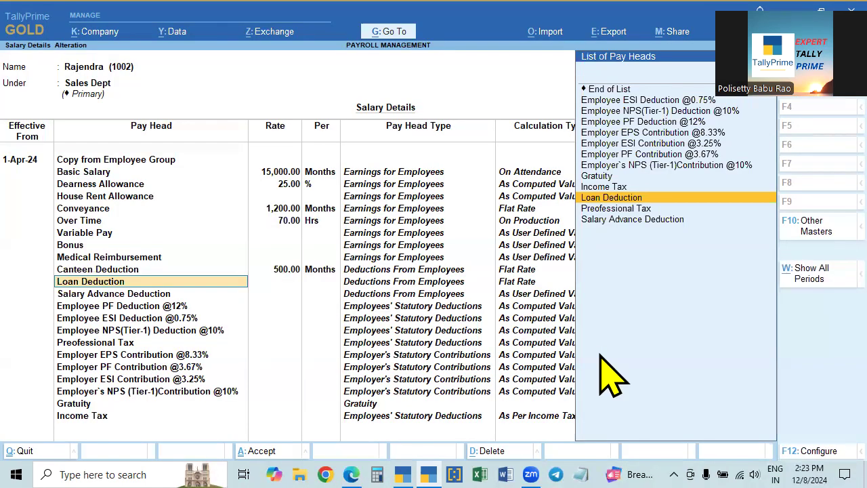
key("Return")
key("Return")
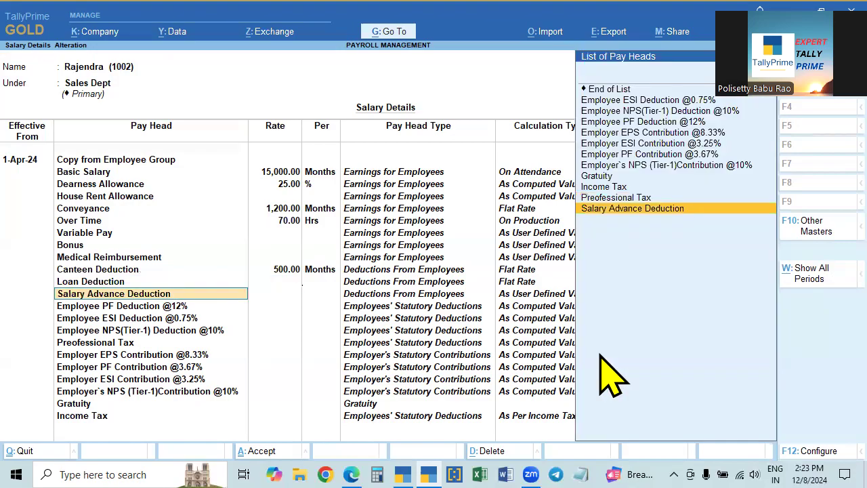
key("alt+Tab")
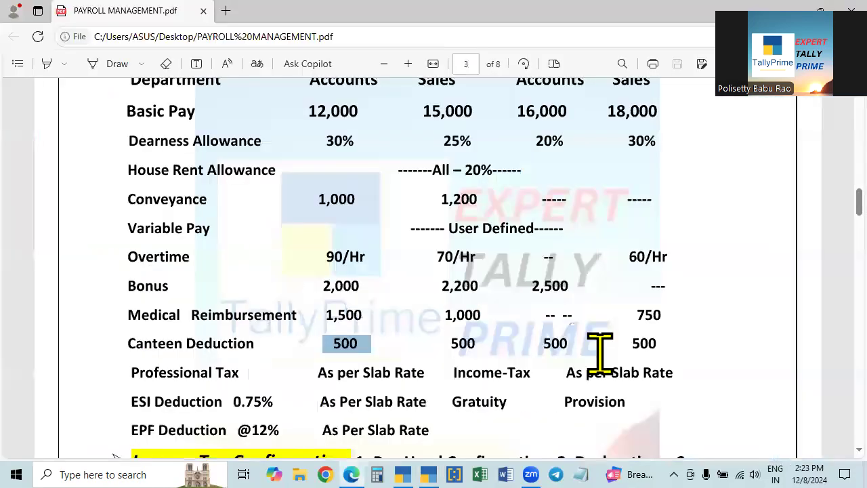
key("alt+Tab")
key("Return")
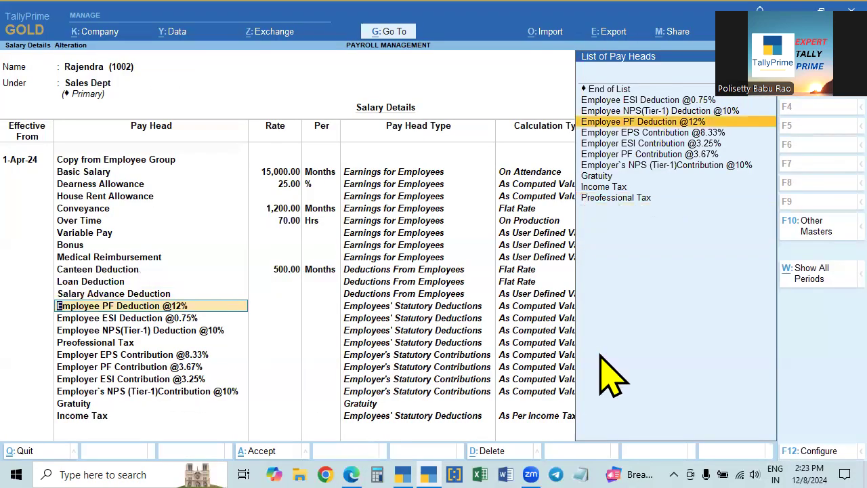
Keep the remaining statutory, Gratuity and Income Tax pay heads as copied, end the list, and save the Sales employee's salary details.
key("Return")
key("Return")
key("Return")
key("Return")
key("Return")
key("Return")
key("Return")
key("Return")
key("Return")
key("Return")
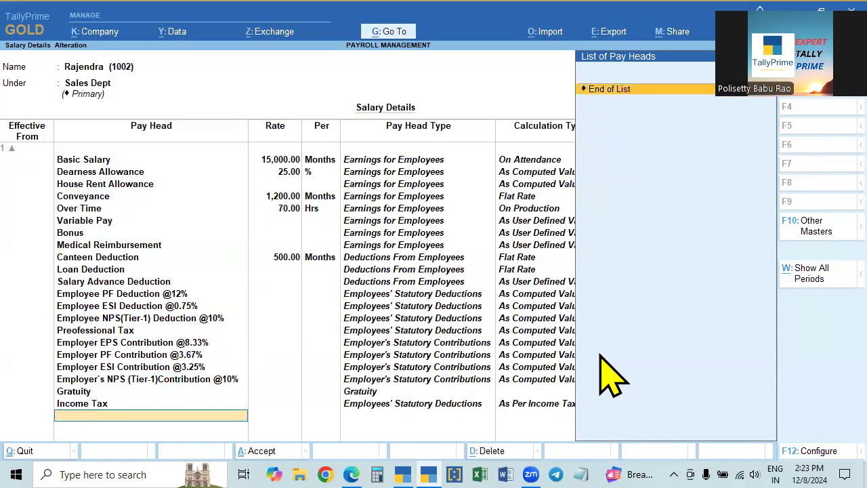
key("Return")
key("Return")
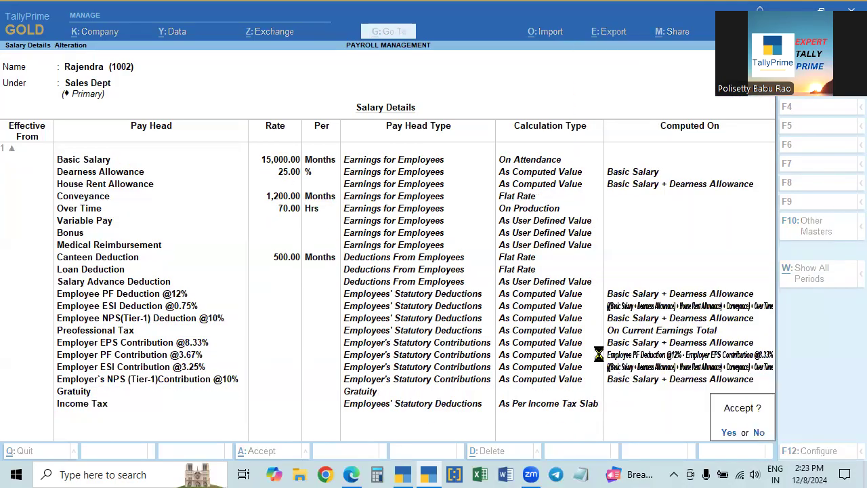
key("Return")
Open the 16,000-basic-pay Accounting Dept employee's salary details, set the effective date to 1-Apr-24, and copy the pay heads from the parent value.
key("alt+Tab")
scroll(527, 294, "up", 5)
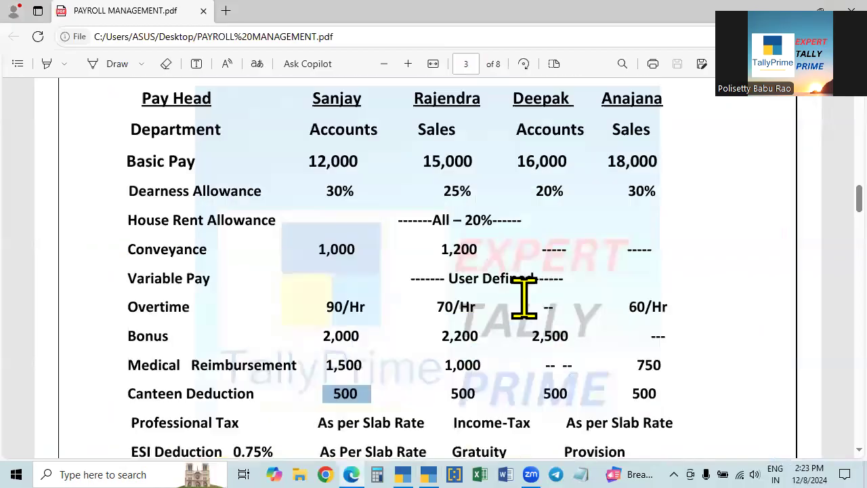
key("alt+Tab")
key("Up")
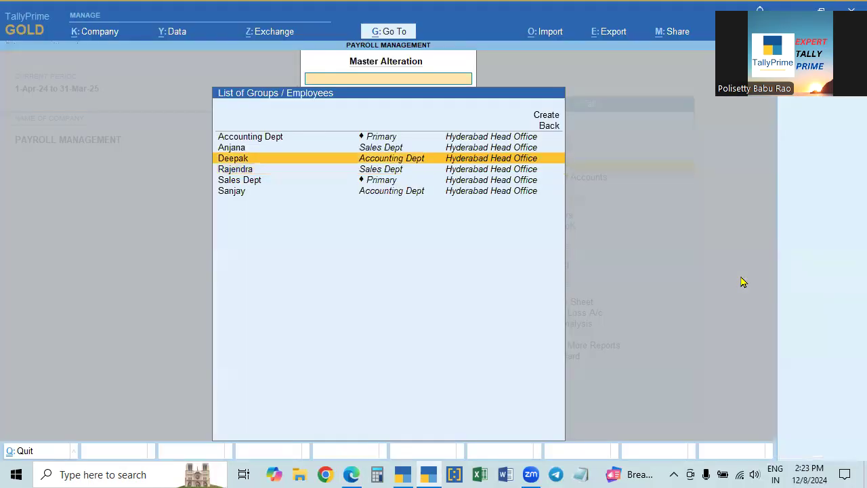
key("Return")
type("1.4")
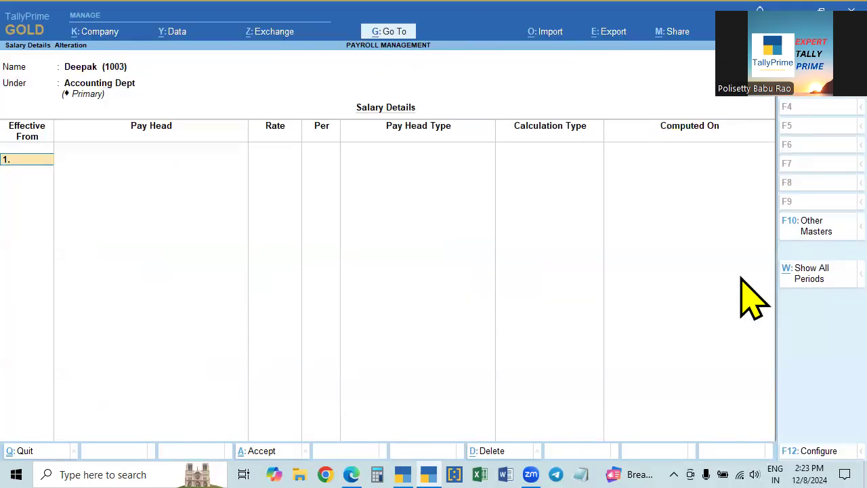
key("Return")
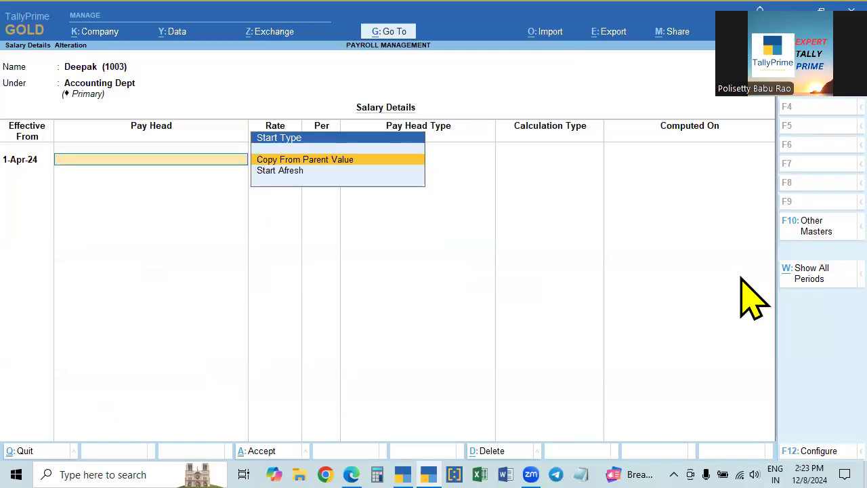
key("Return")
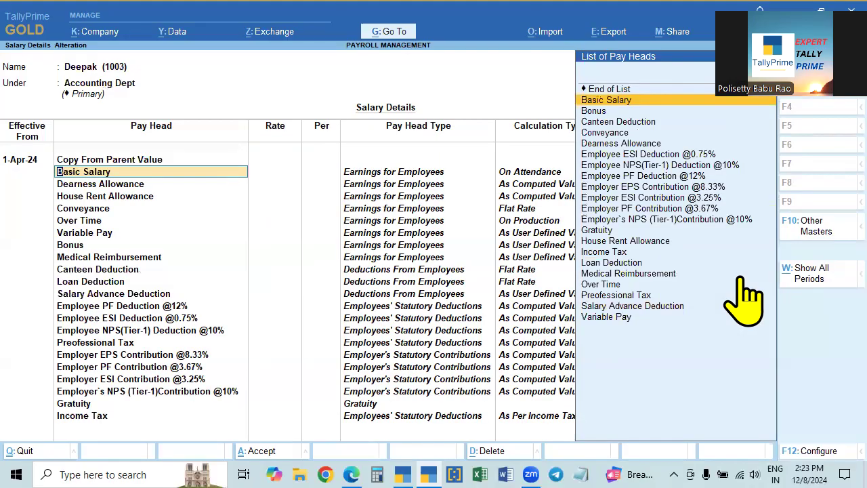
Look up the Accounting Dept employee's basic pay in PAYROLL MANAGEMENT.pdf and set the Basic Salary rate to 16,000 per month.
key("alt+Tab")
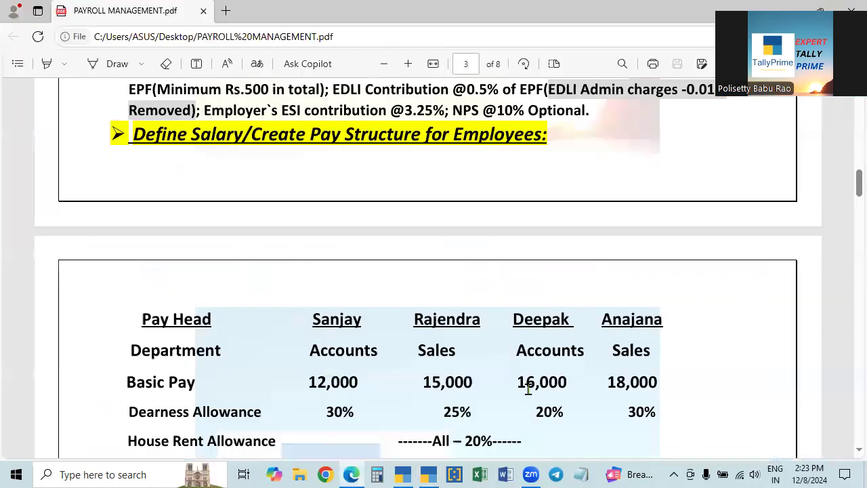
scroll(711, 298, "down", 2)
key("alt+Tab")
type("16,000")
key("Return")
key("Return")
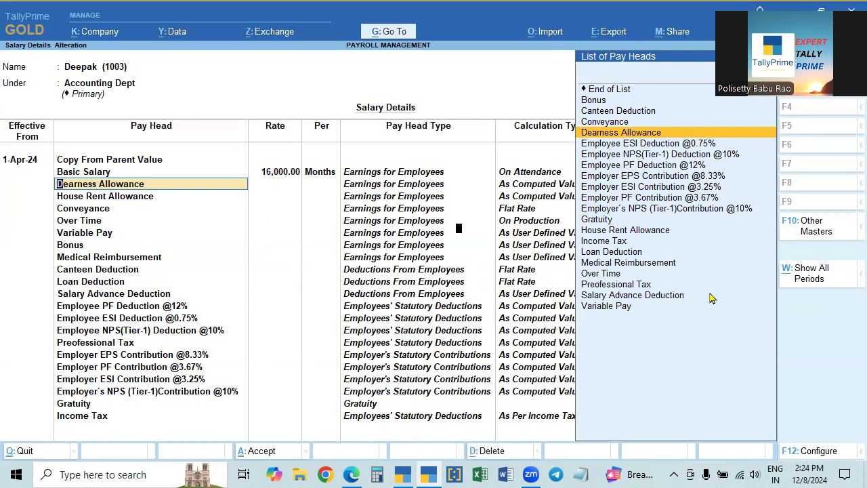
Configure the Accounting Dept employee's salary details to allow overriding the slab percentage.
key("F12")
type("y")
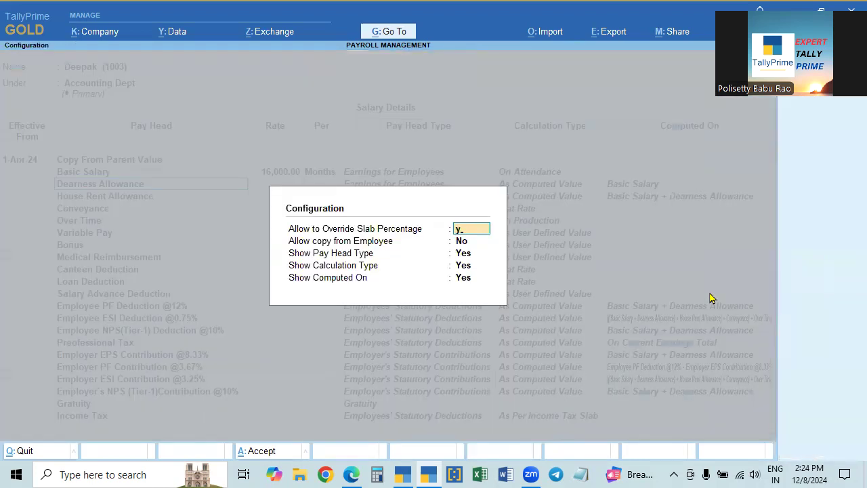
key("Return")
key("ctrl+a")
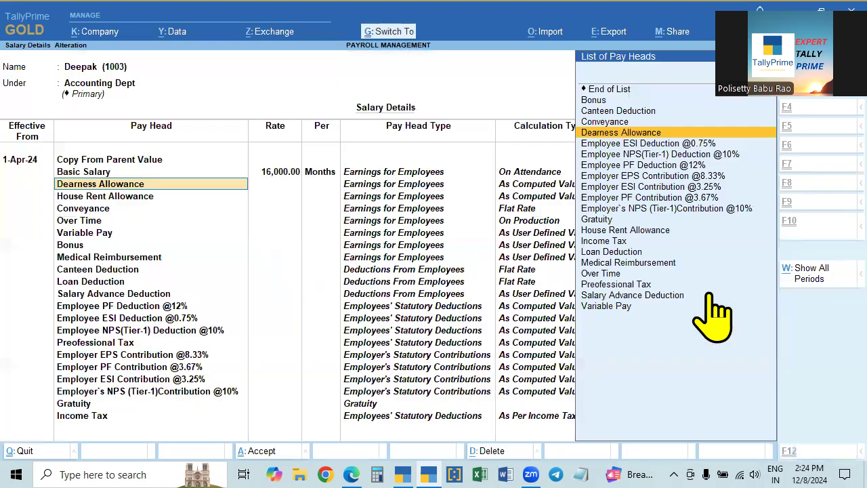
Look up the Accounting Dept employee's dearness allowance in PAYROLL MANAGEMENT.pdf and set the Dearness Allowance rate to 20%.
key("alt+Tab")
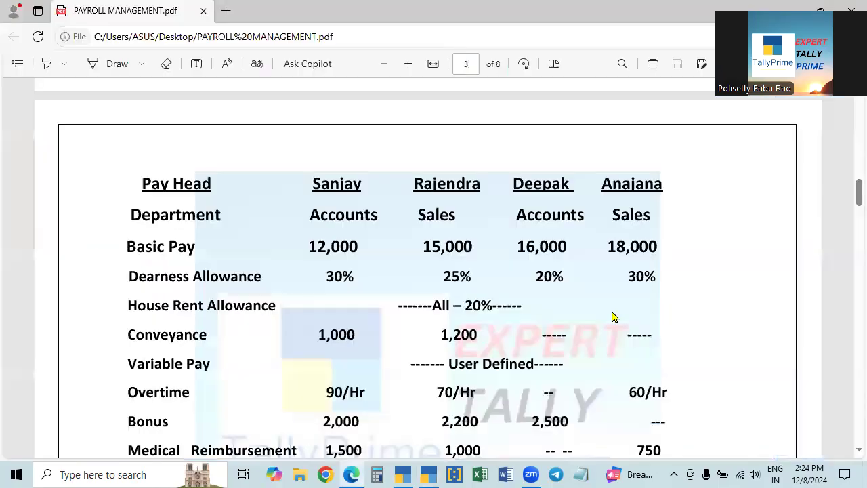
key("alt+Tab")
key("Return")
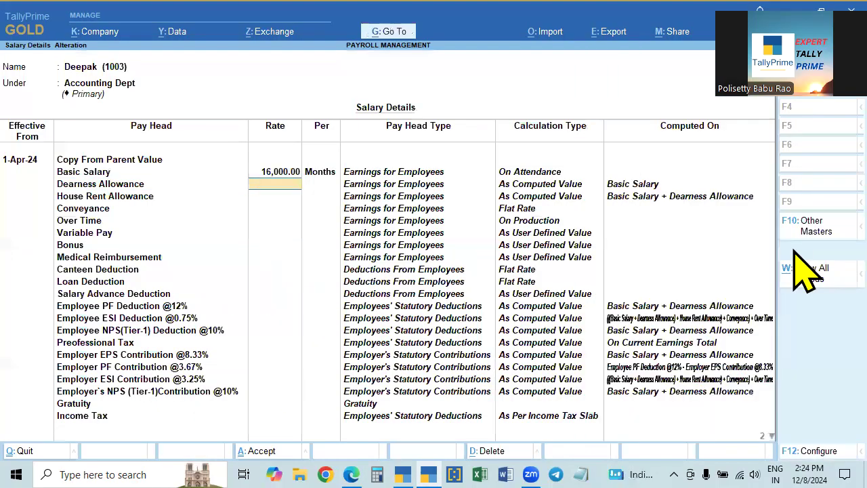
key("Return")
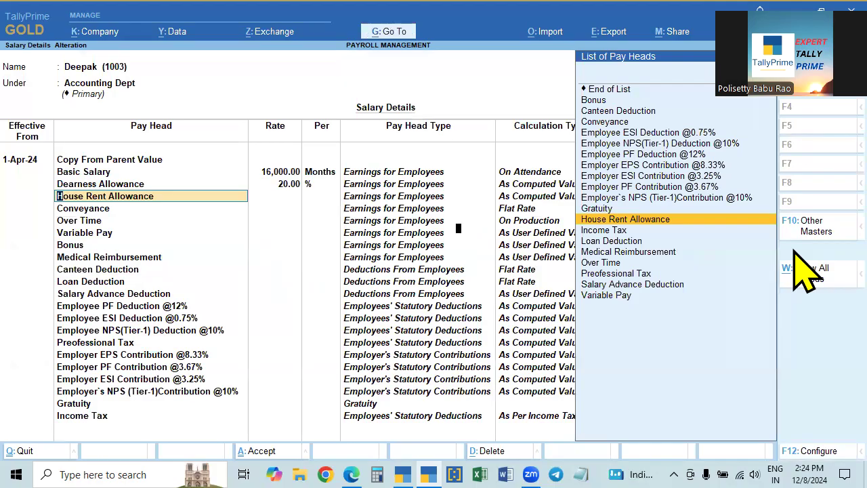
Turn off overriding the slab percentage in the salary details configuration and keep House Rent Allowance as copied.
key("F12")
type("n")
key("Return")
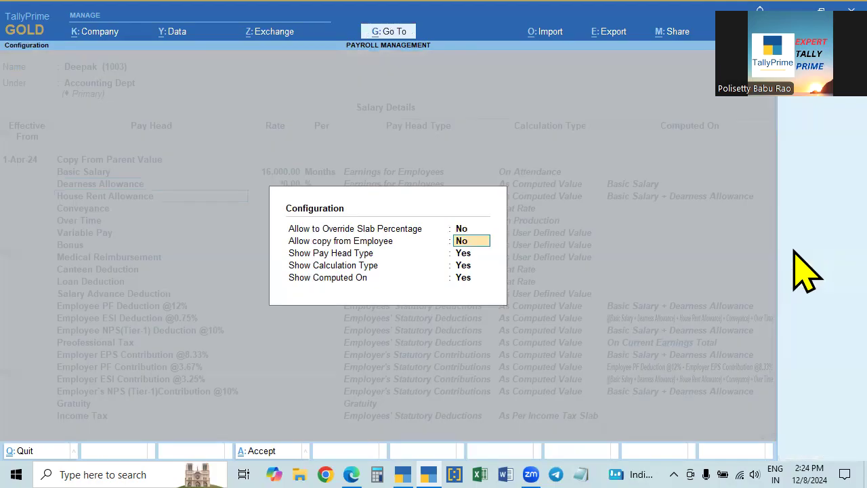
key("ctrl+a")
key("Return")
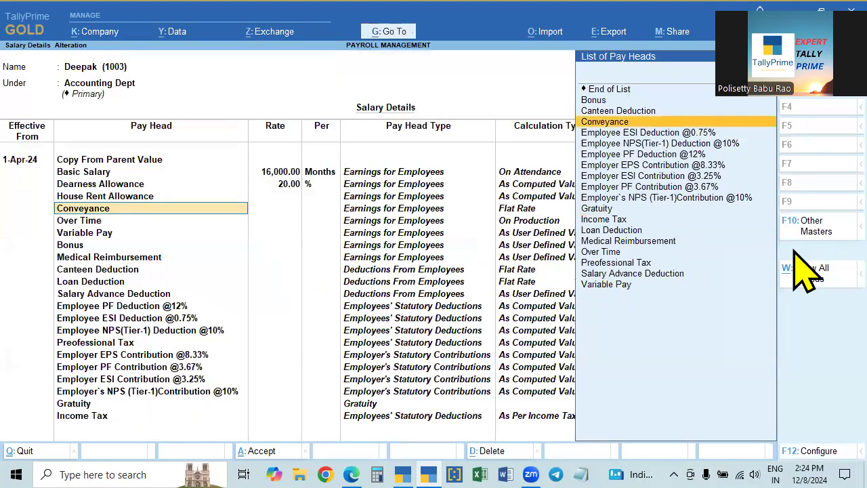
Check the Accounting Dept employee's conveyance and overtime in the PDF, and leave the pay heads from Conveyance through Medical Reimbursement without rates.
key("Return")
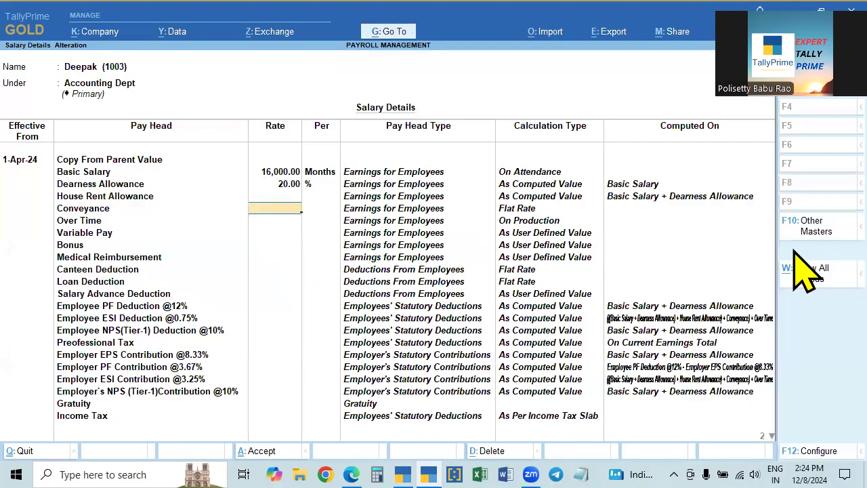
key("alt+Tab")
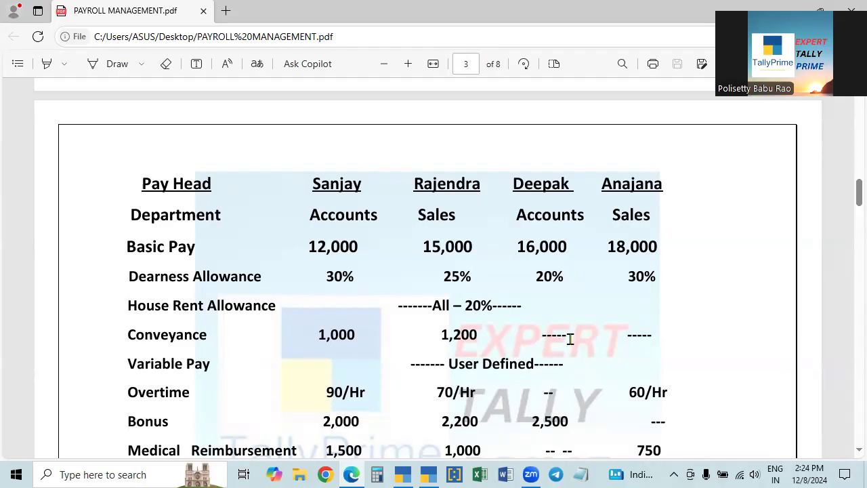
key("alt+Tab")
key("Return")
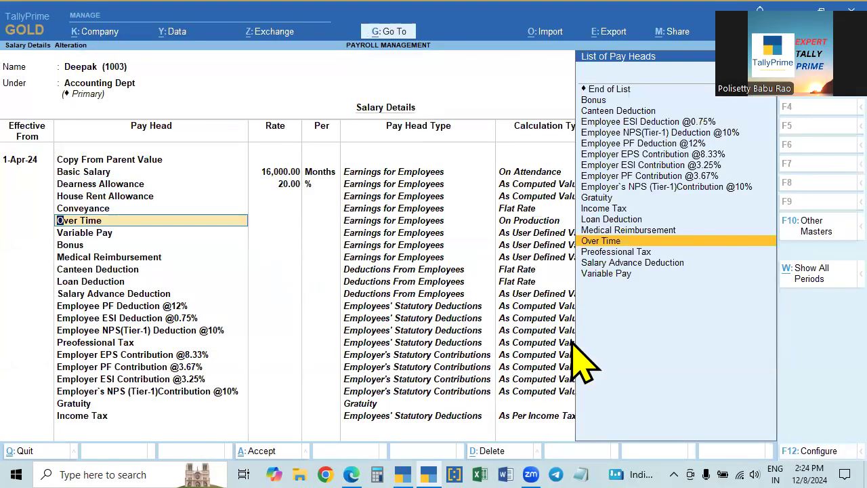
key("Return")
key("alt+Tab")
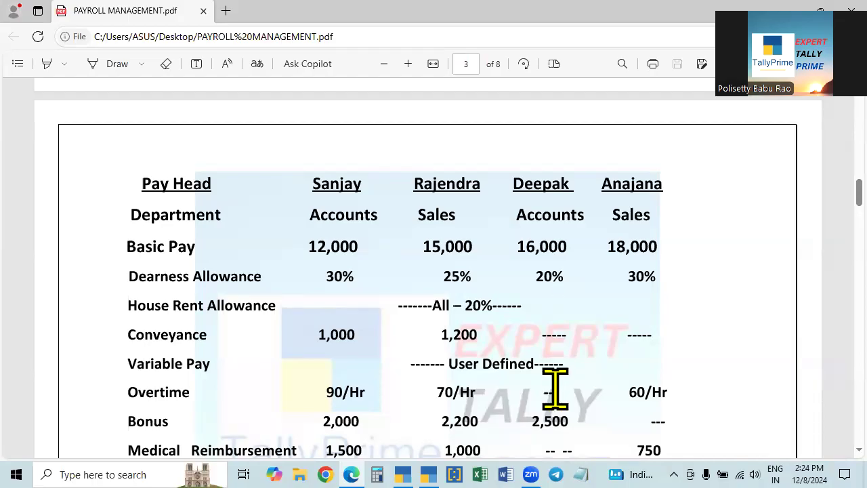
key("alt+Tab")
key("Return")
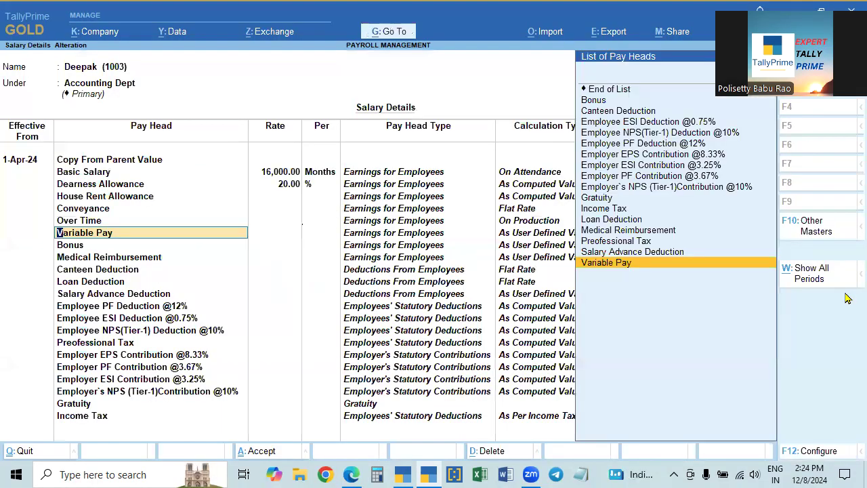
key("Return")
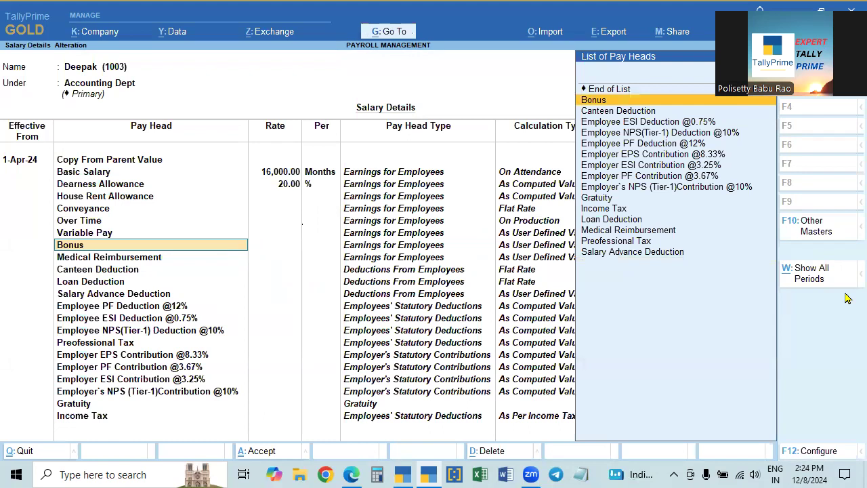
key("Return")
key("Return")
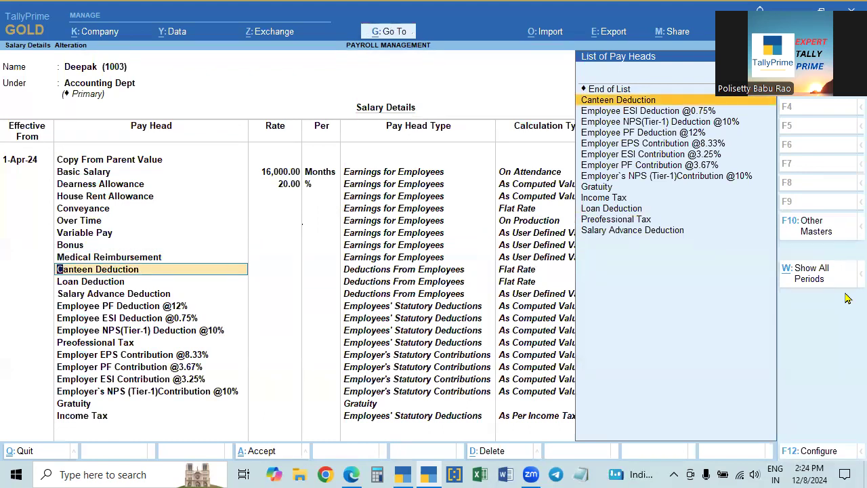
Look up the Accounting Dept employee's canteen deduction in the PDF and set the Canteen Deduction rate to 500 per month.
key("Return")
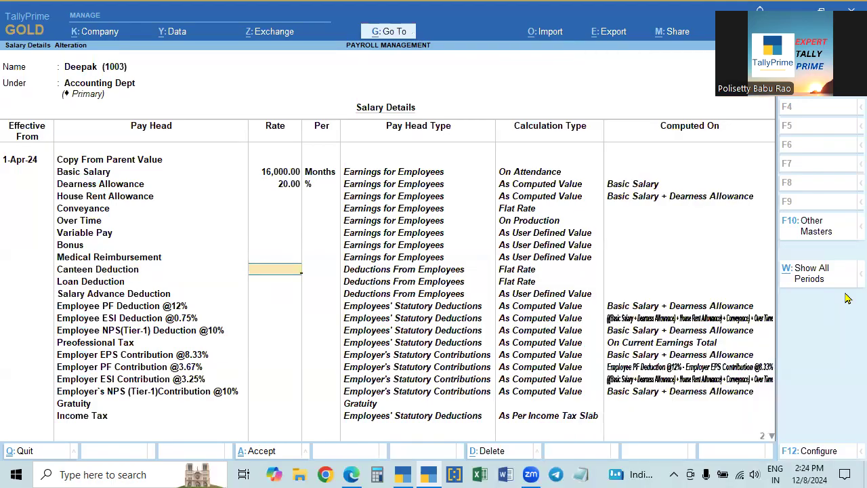
key("alt+Tab")
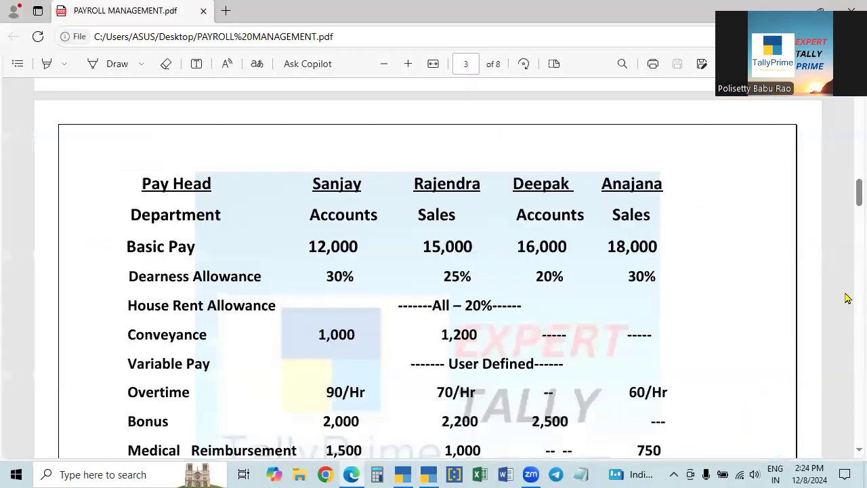
scroll(834, 296, "down", 2)
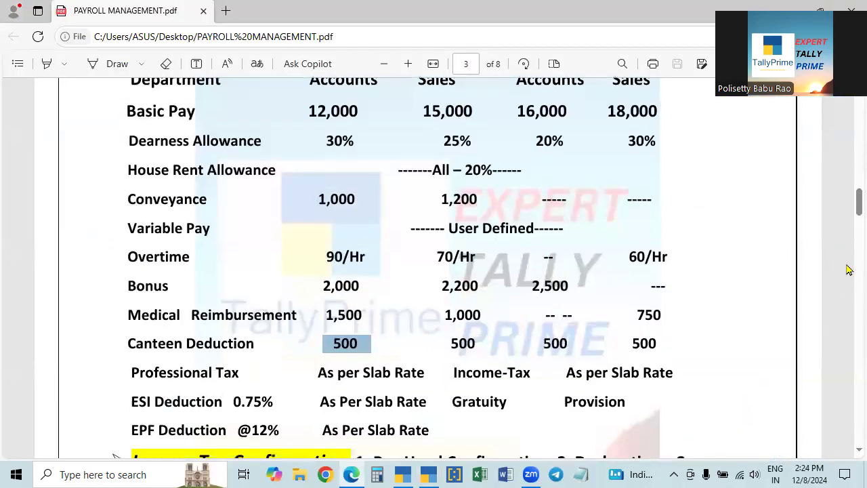
key("alt+Tab")
type("500")
key("Return")
key("Return")
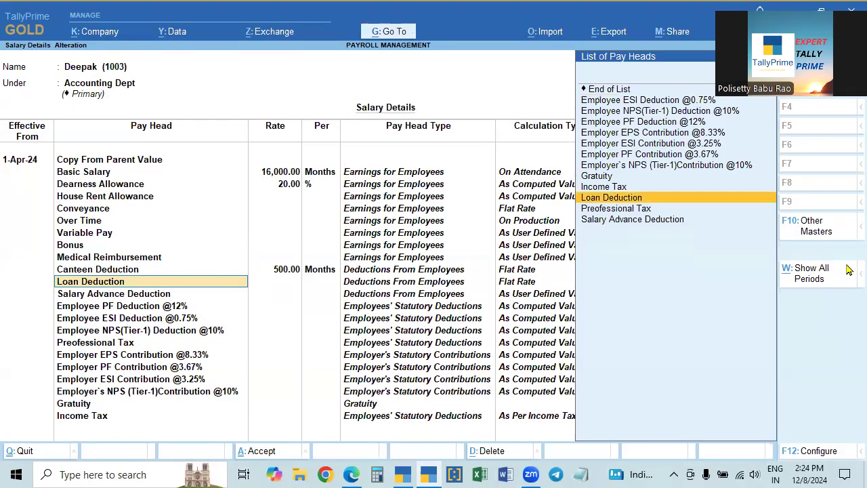
Keep the pay heads from Loan Deduction through Income Tax as copied, end the list, and save the Accounting Dept employee's salary details.
key("Return")
key("Return")
key("Return")
key("Return")
key("Return")
key("Return")
key("Return")
key("Return")
key("Return")
key("Return")
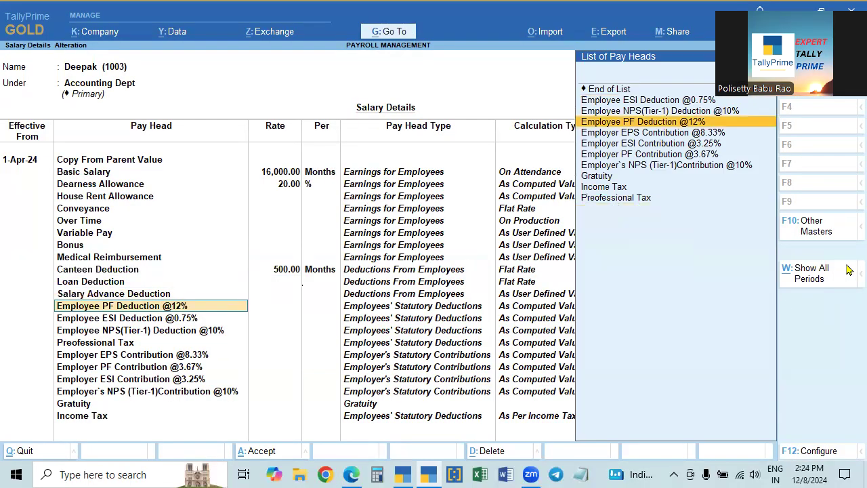
key("Return")
key("Return")
key("Return")
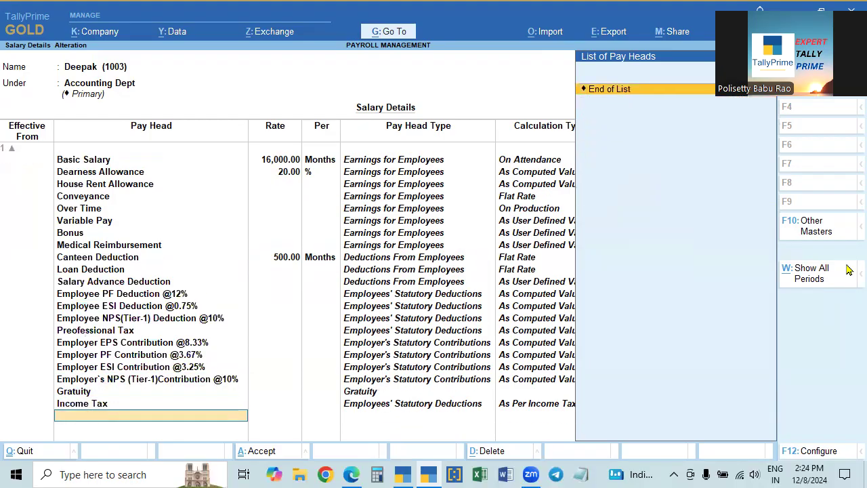
key("Return")
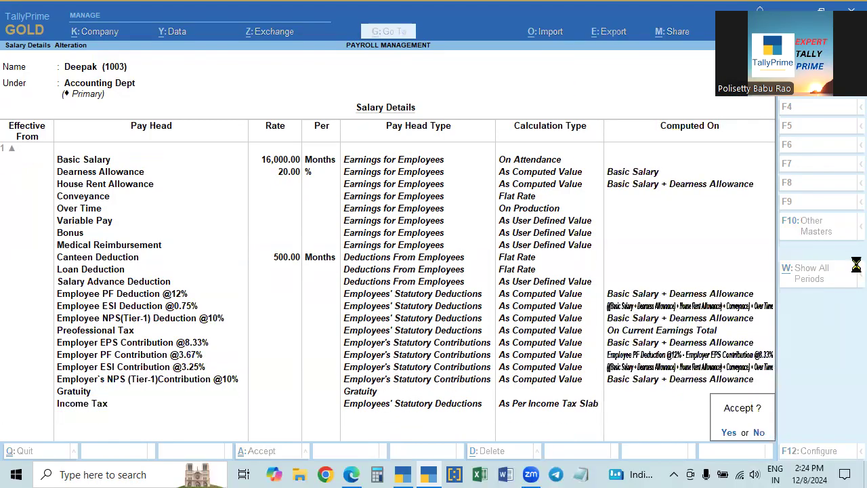
key("Return")
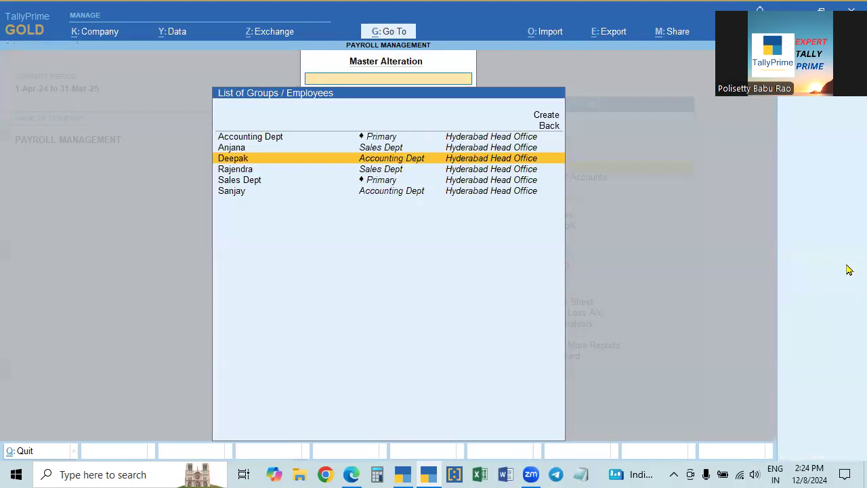
Open the 18,000-basic-pay Sales Dept employee's salary details, set the effective date to 1-Apr-24, and copy the pay heads from the employee group.
key("alt+Tab")
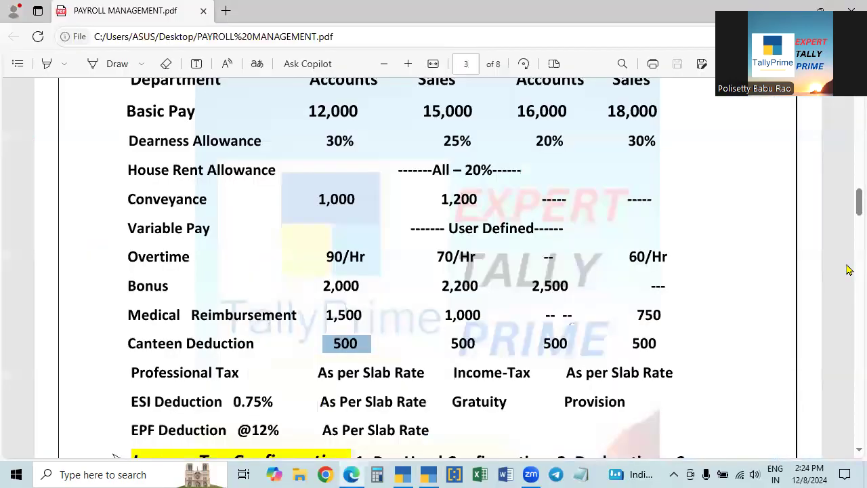
scroll(849, 269, "up", 5)
scroll(849, 273, "down", 3)
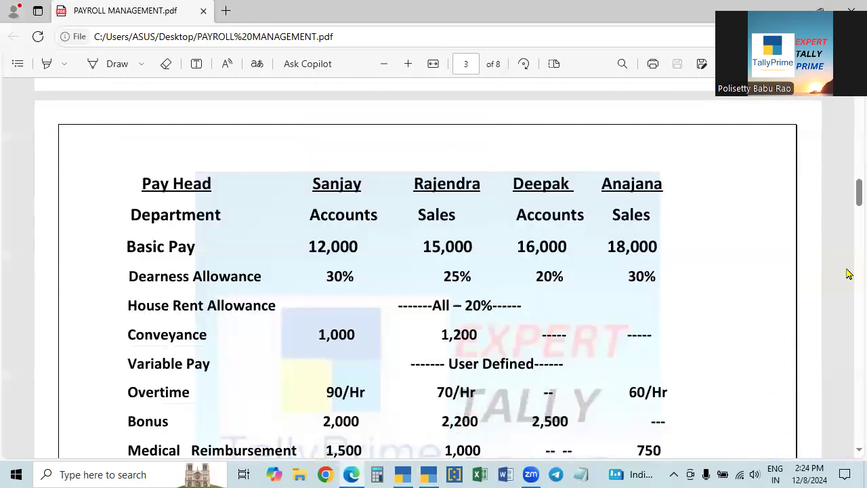
key("alt+Tab")
key("Return")
type("1-4")
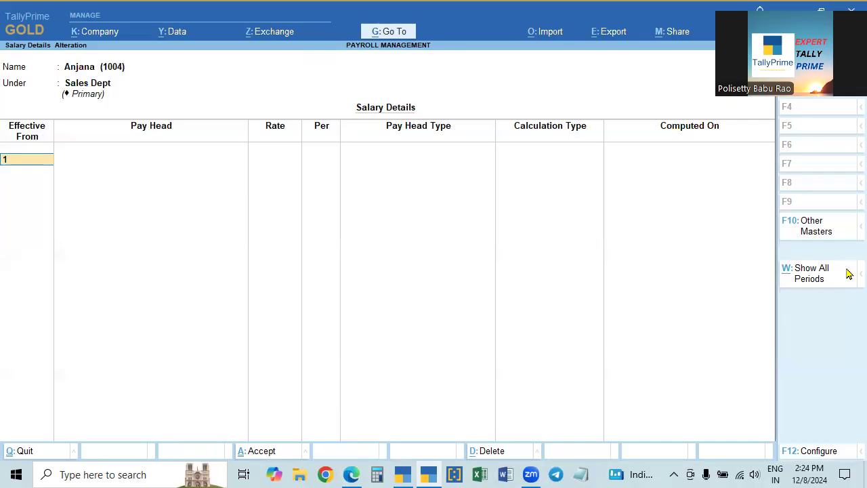
key("Return")
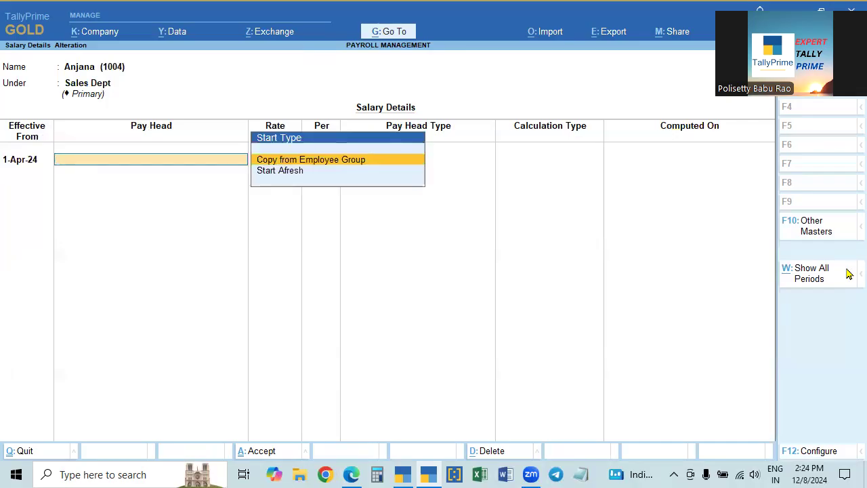
key("Return")
key("Return")
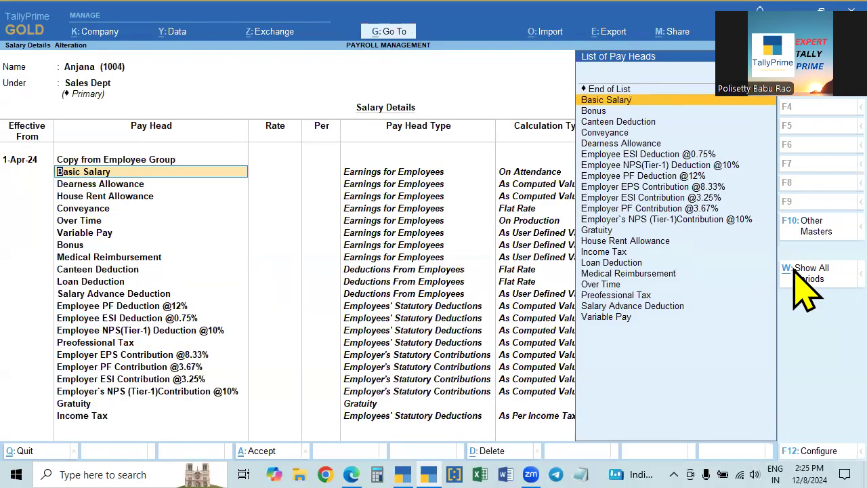
Look up the Sales Dept employee's basic pay in the PDF and set the Basic Salary rate to 18,000 per month.
key("Return")
key("alt+Tab")
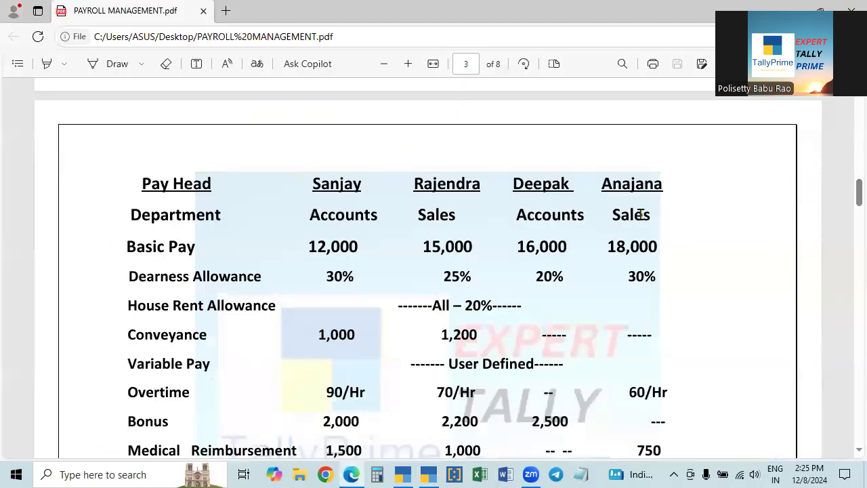
key("alt+Tab")
type("18000")
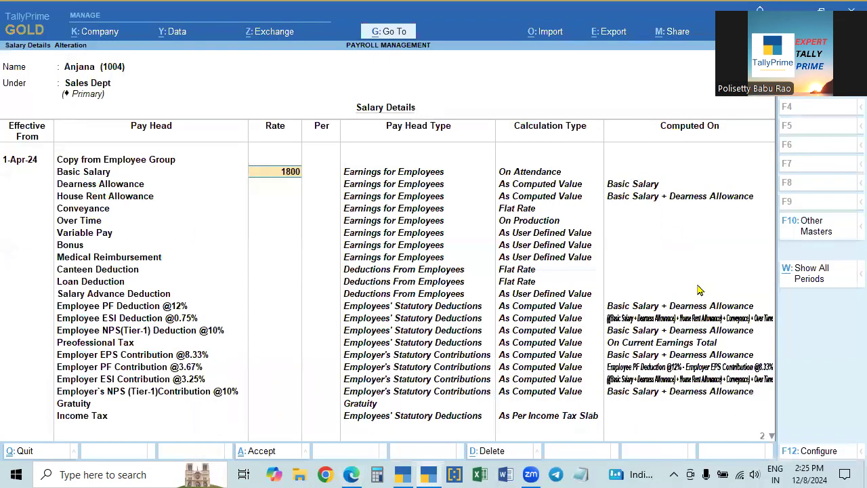
key("Return")
key("Return")
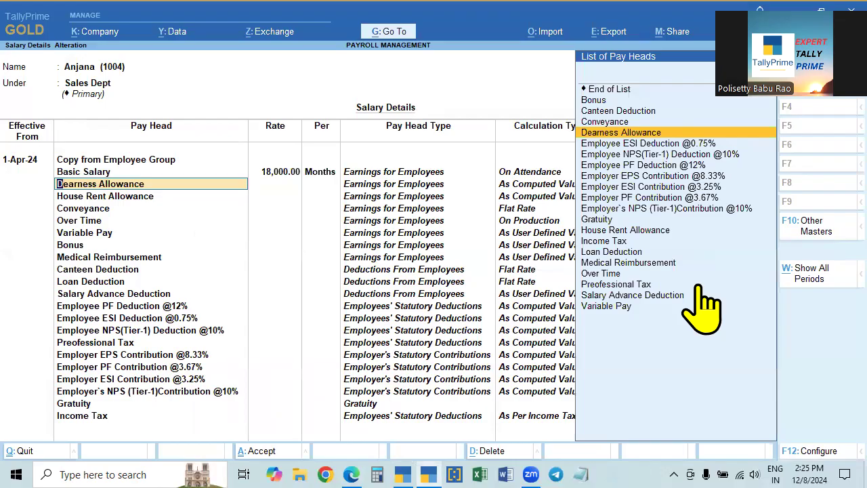
Check the Sales Dept employee's dearness allowance in the PDF and configure the salary details to allow overriding the slab percentage.
key("alt+Tab")
key("alt+Tab")
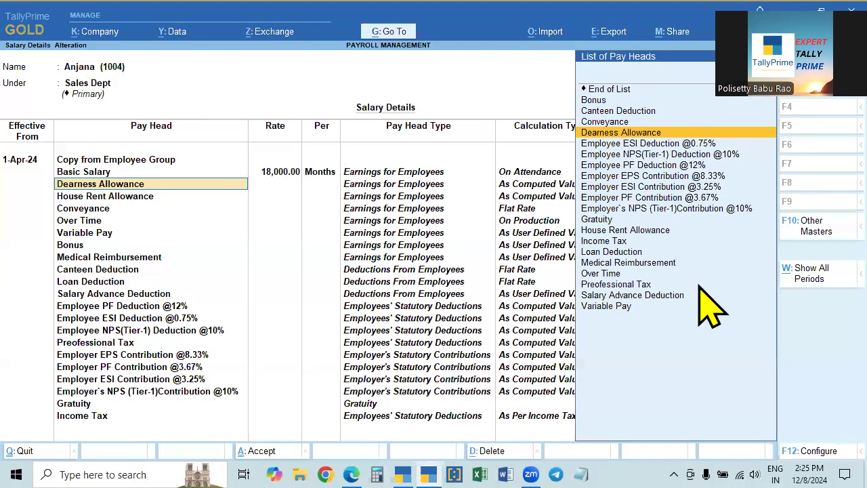
key("F12")
key("y")
key("y")
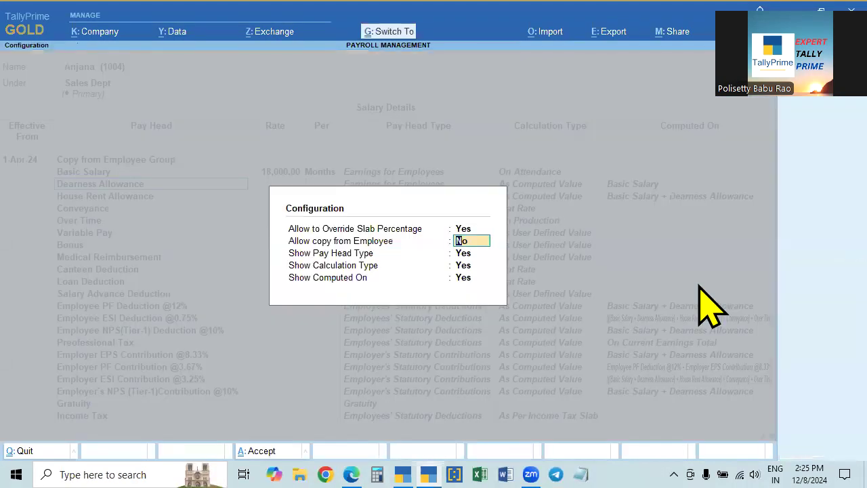
key("ctrl+a")
Set the Sales Dept employee's Dearness Allowance rate to 30%.
key("Return")
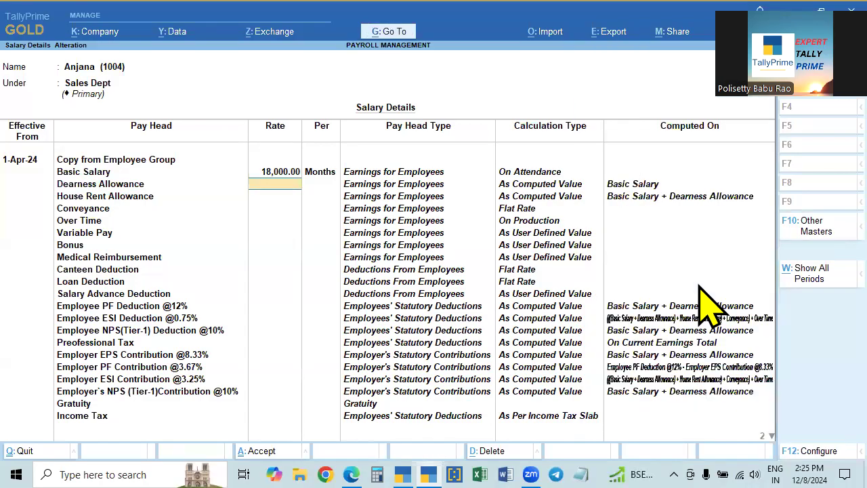
type("30")
key("Return")
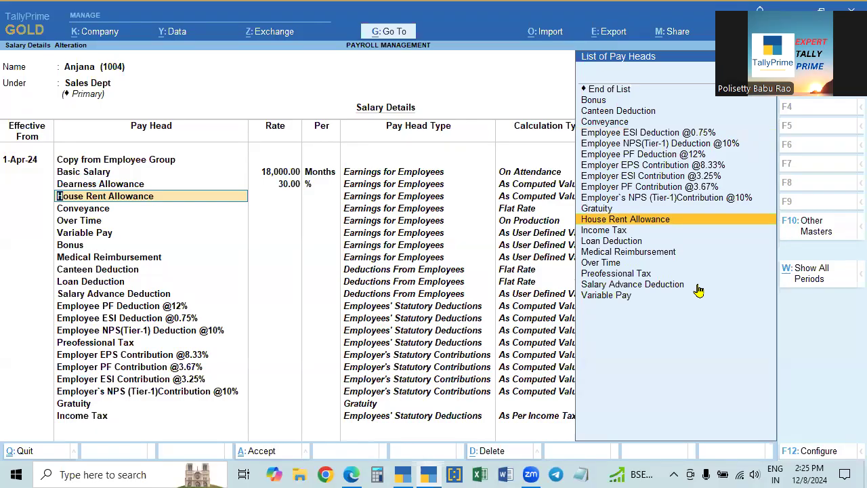
Disable overriding the slab percentage in the configuration of the Sales Dept employee's salary details.
key("F12")
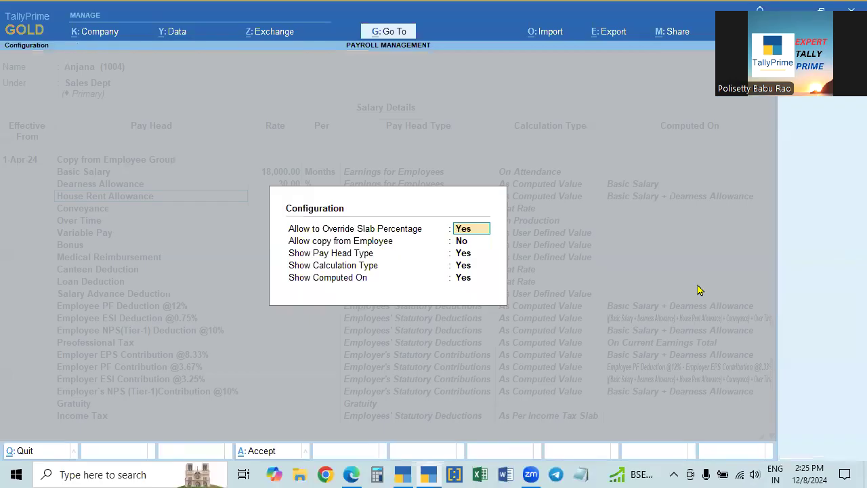
type("n")
key("Return")
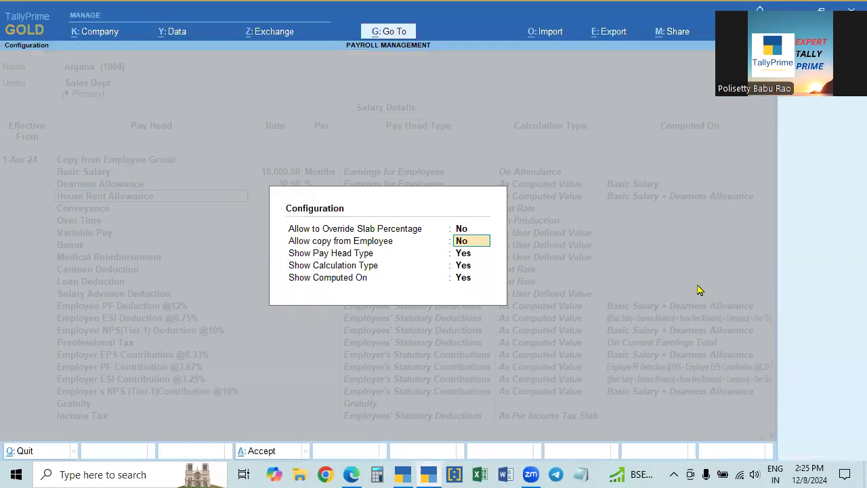
key("ctrl+a")
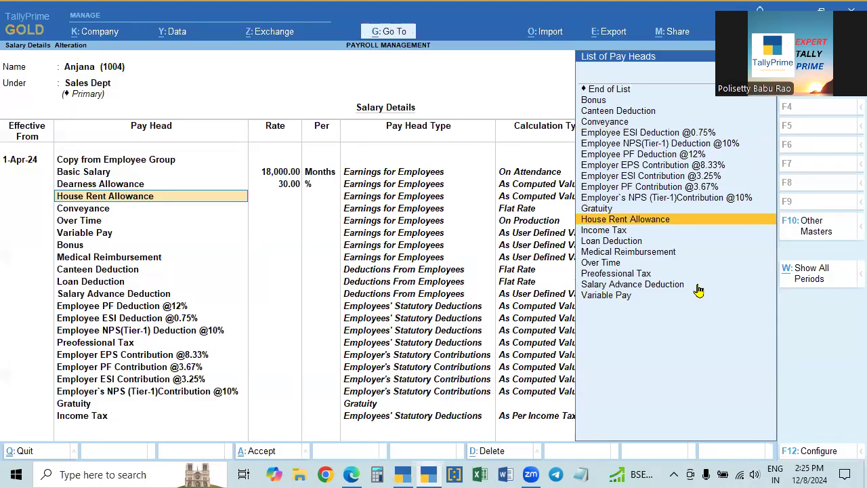
Check the Sales Dept employee's house rent allowance in the PDF and retain House Rent Allowance as the pay head following Dearness Allowance.
key("alt+Tab")
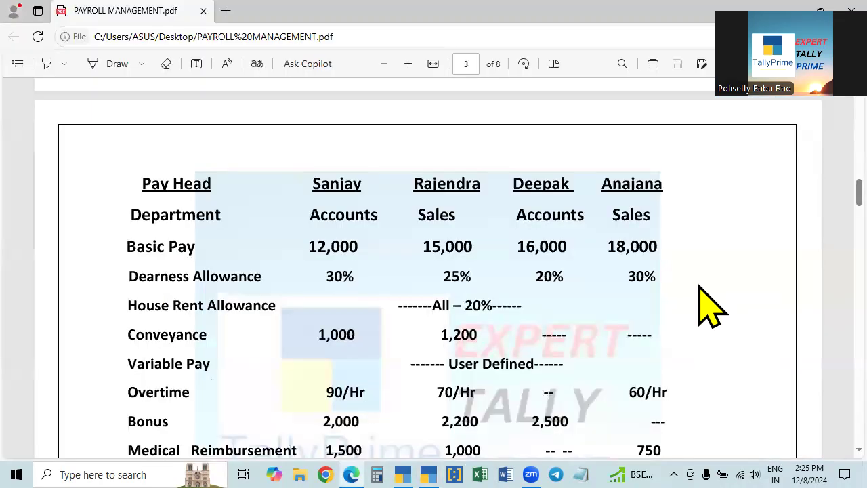
key("alt+Tab")
type("3")
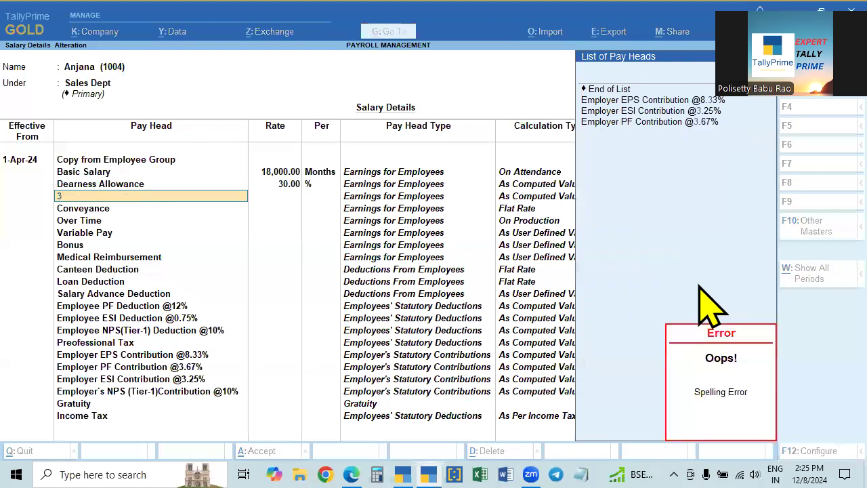
key("BackSpace")
key("Down")
key("Down")
key("Down")
key("Down")
key("Down")
key("Down")
key("Down")
key("Down")
key("Down")
key("Down")
key("Down")
key("Down")
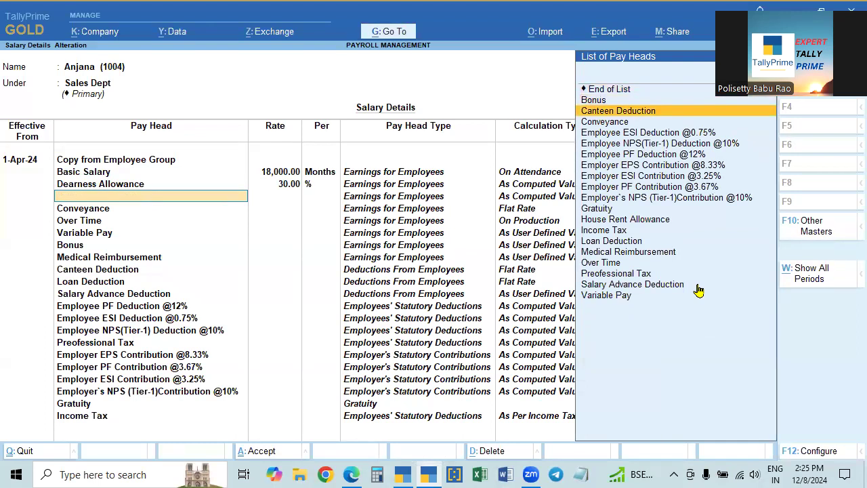
key("Return")
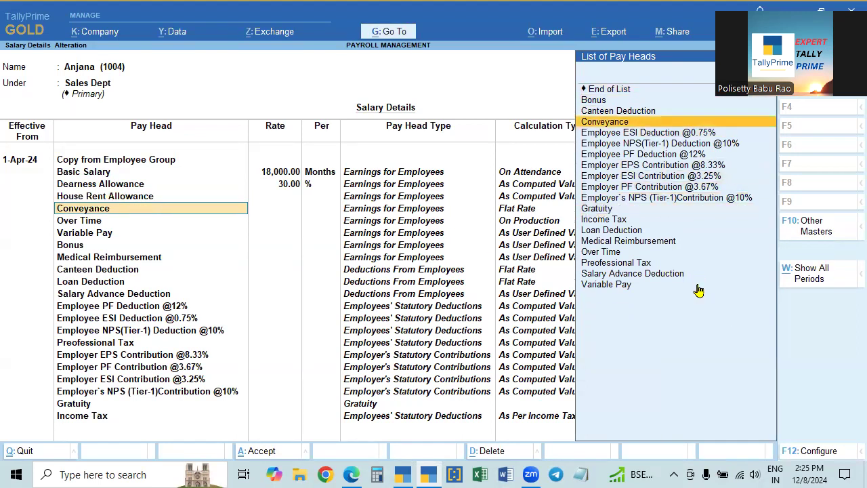
Check the Sales Dept employee's conveyance in the PDF and leave the Conveyance rate blank.
key("alt+Tab")
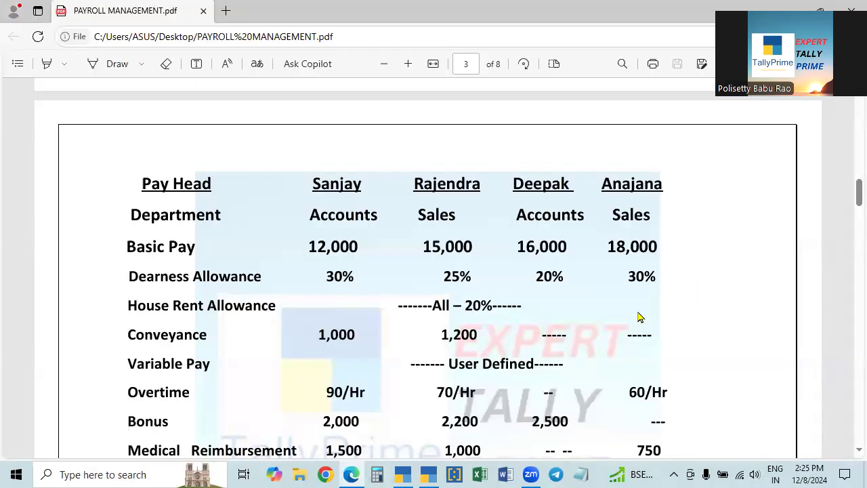
key("alt+Tab")
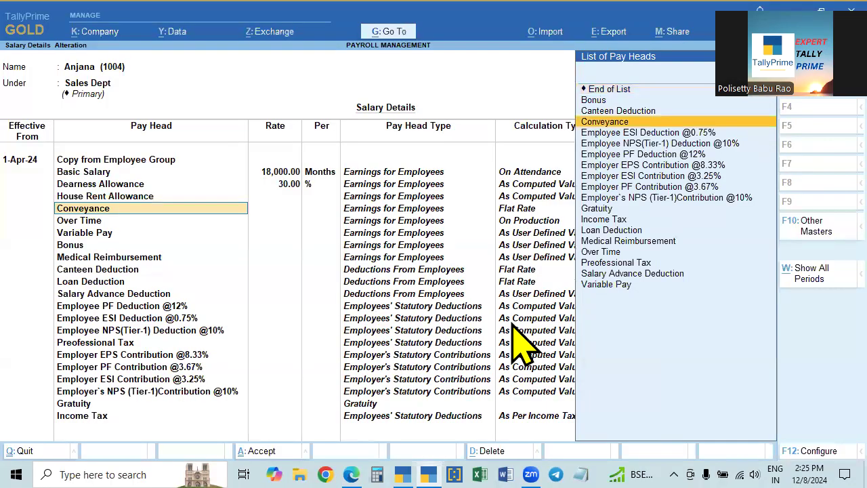
key("Return")
key("alt+Tab")
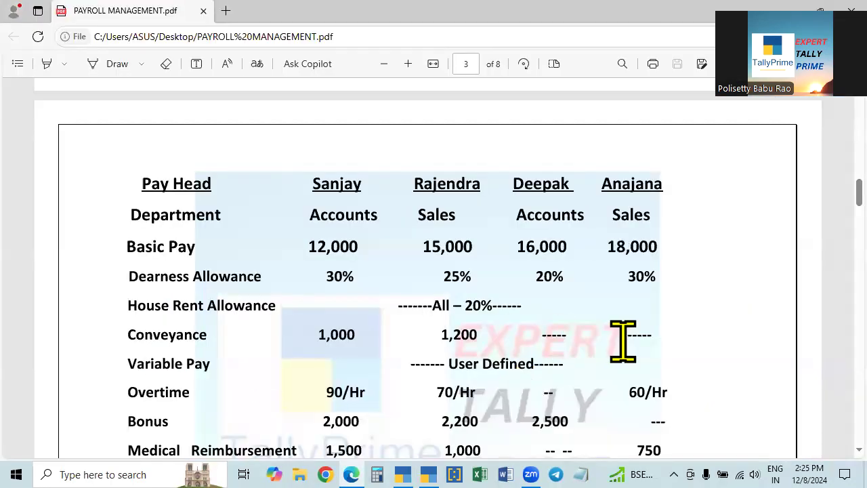
key("alt+Tab")
key("Down")
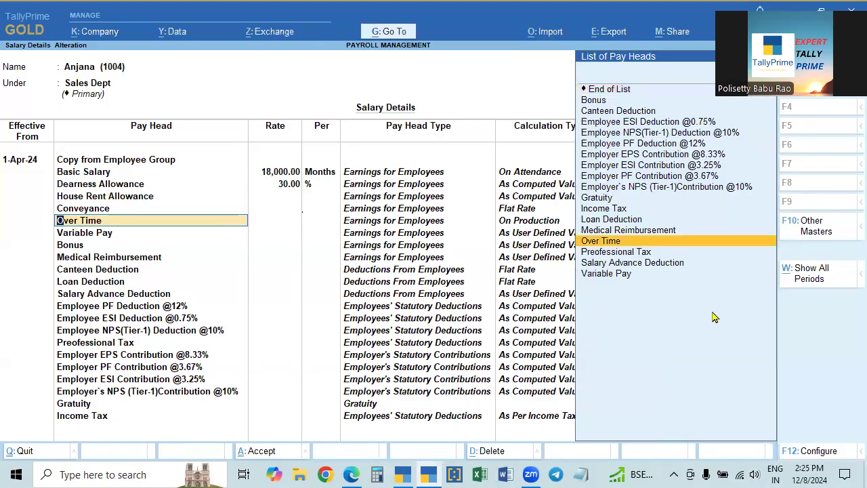
Look up the Sales Dept employee's overtime in the PDF and set the Over Time rate to 60 per hour.
key("Return")
key("alt+Tab")
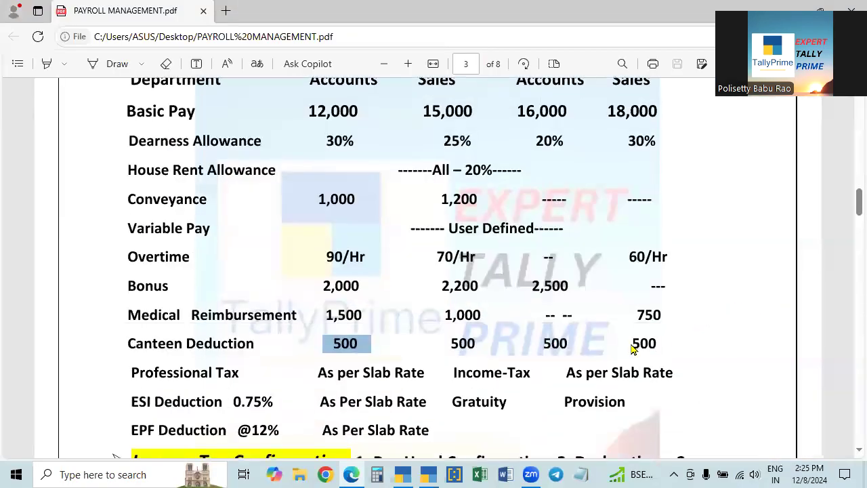
key("alt+Tab")
type("60")
key("Return")
key("Return")
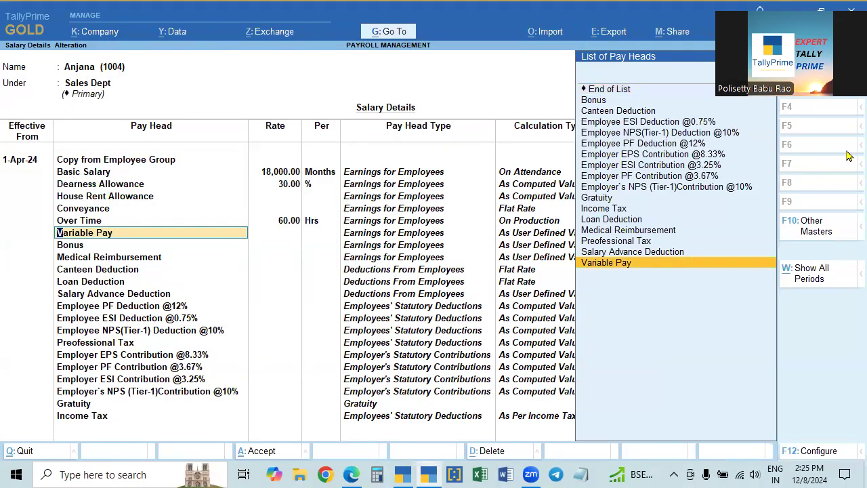
Keep the Variable Pay, Bonus and Medical Reimbursement pay heads in the Sales Dept employee's salary details without rates.
key("Return")
key("Return")
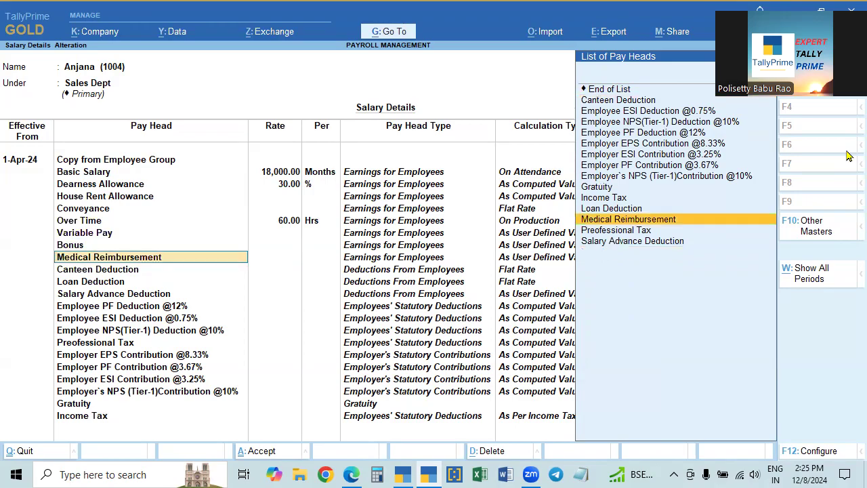
key("Return")
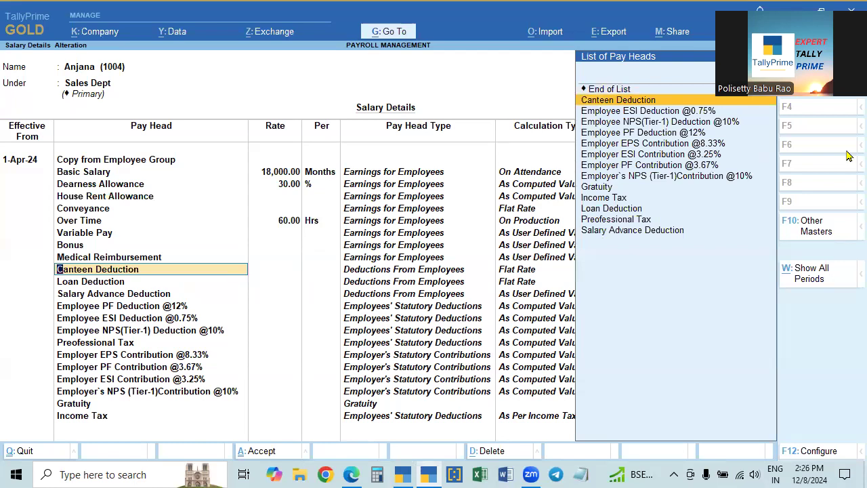
Look up the Sales Dept employee's canteen deduction in the PDF and set the Canteen Deduction rate to 500 per month.
key("alt+Tab")
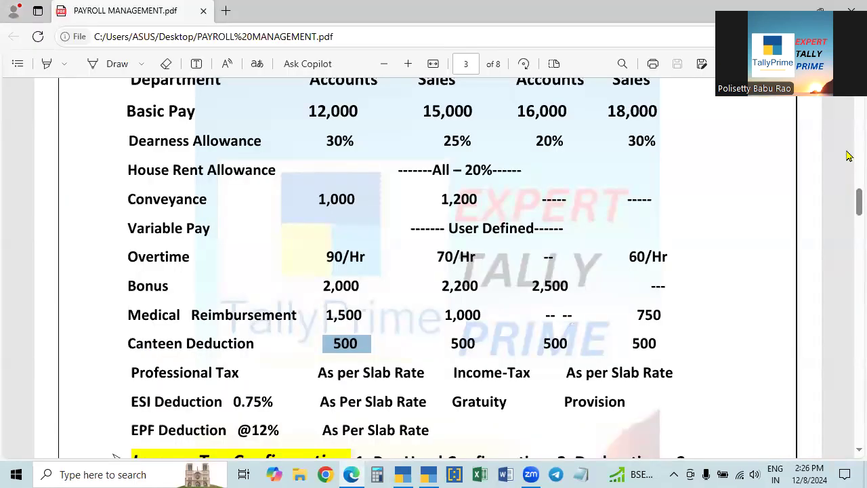
key("alt+Tab")
key("Return")
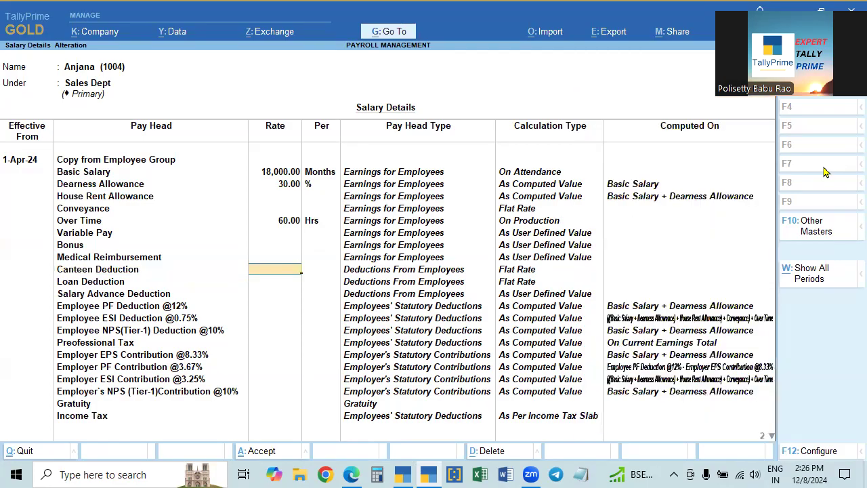
type("500")
key("Return")
key("Return")
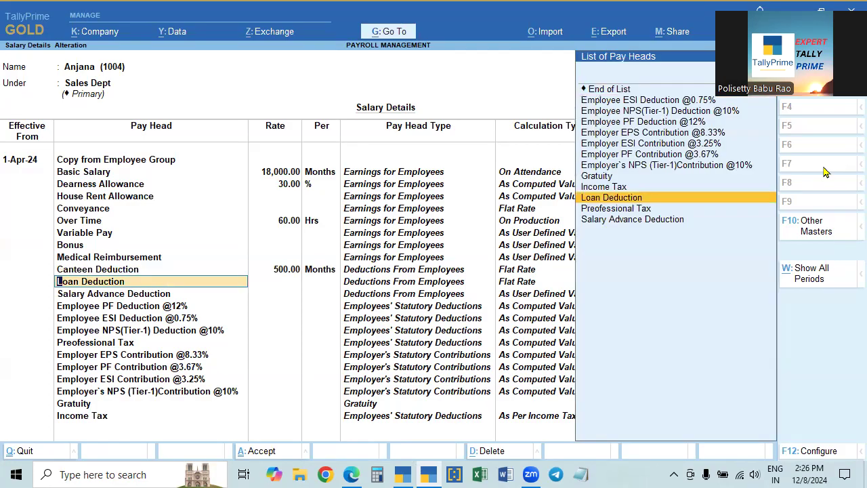
Keep the remaining pay heads from Loan Deduction through Income Tax in the Sales Dept employee's salary details, leaving their rates blank.
key("Return")
key("Return")
key("Return")
key("Return")
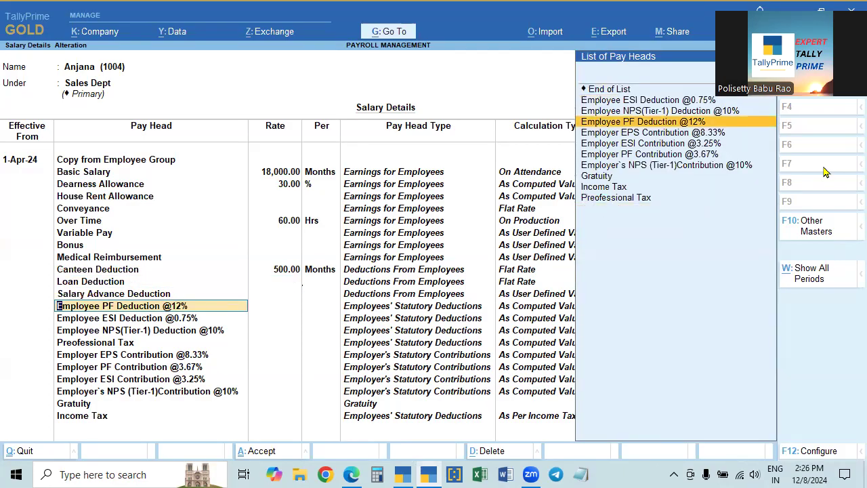
key("Return")
key("Return")
key("Return")
key("Return")
key("Return")
key("Return")
key("Return")
key("Return")
key("Return")
key("Return")
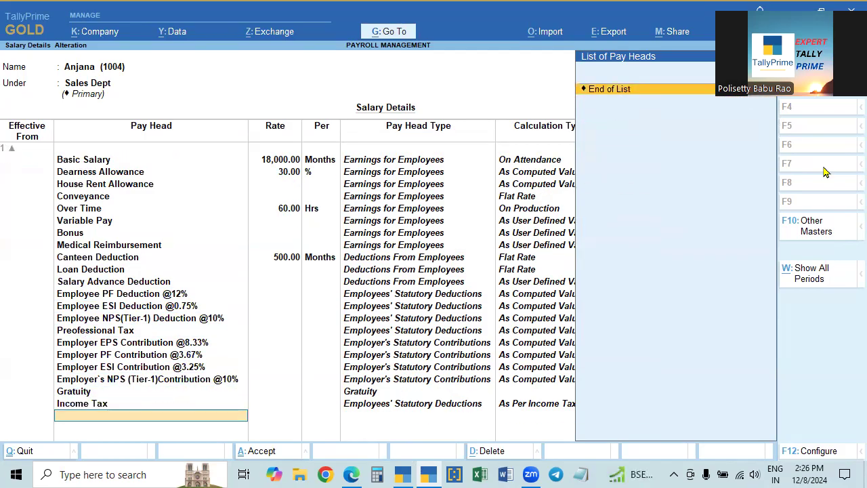
Finish the pay head list and save the salary details of the Sales Dept employee with the 18,000 basic salary.
key("Return")
key("Return")
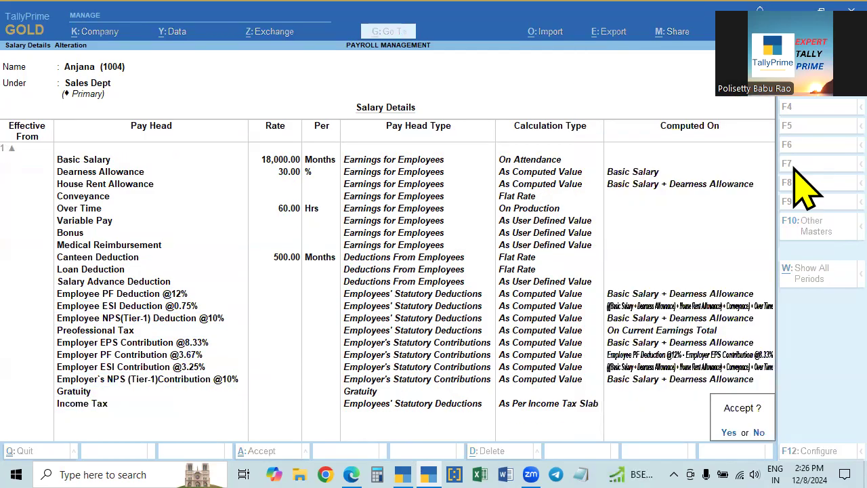
key("Return")
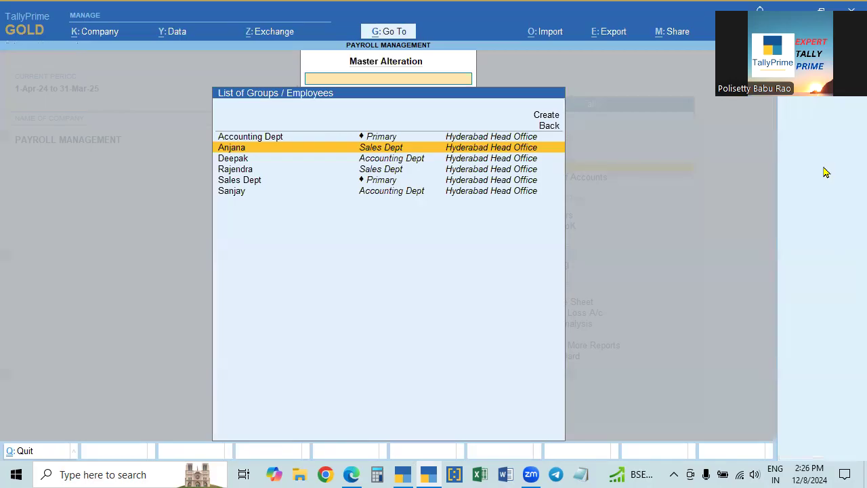
Switch to the payroll management PDF in Edge to review the deduction and employer contribution pay heads, and return to TallyPrime.
key("alt+Tab")
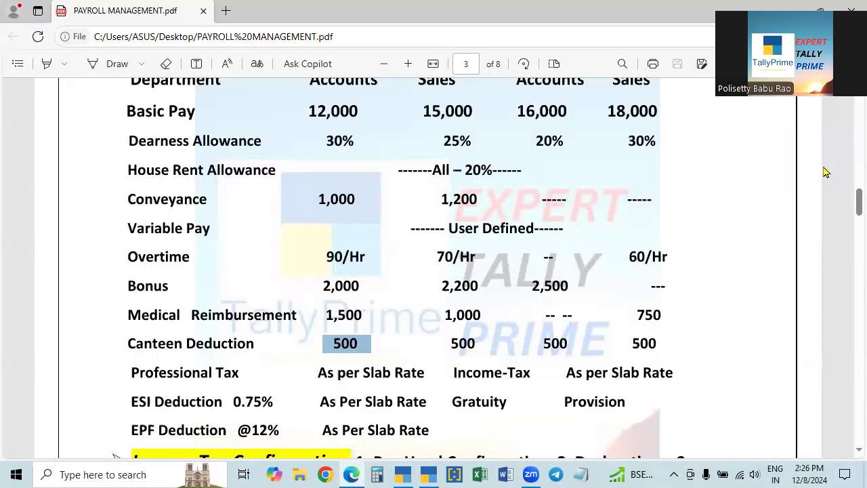
scroll(664, 296, "up", 10)
scroll(653, 305, "down", 1)
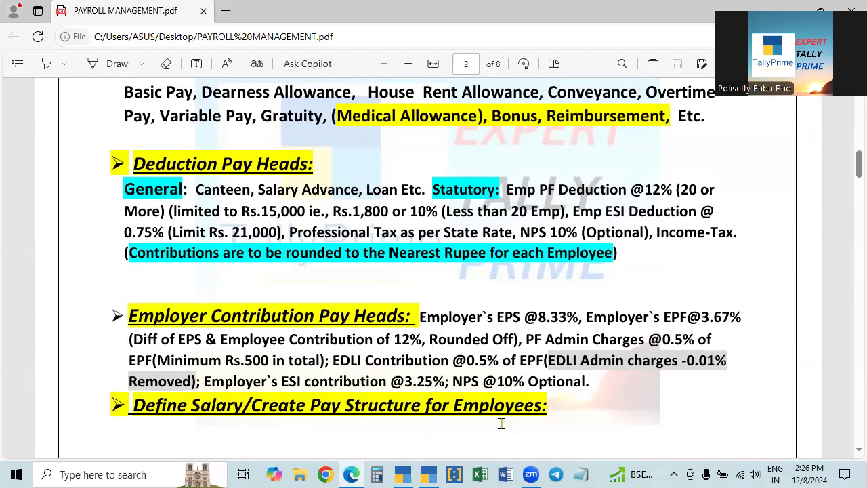
key("alt+Tab")
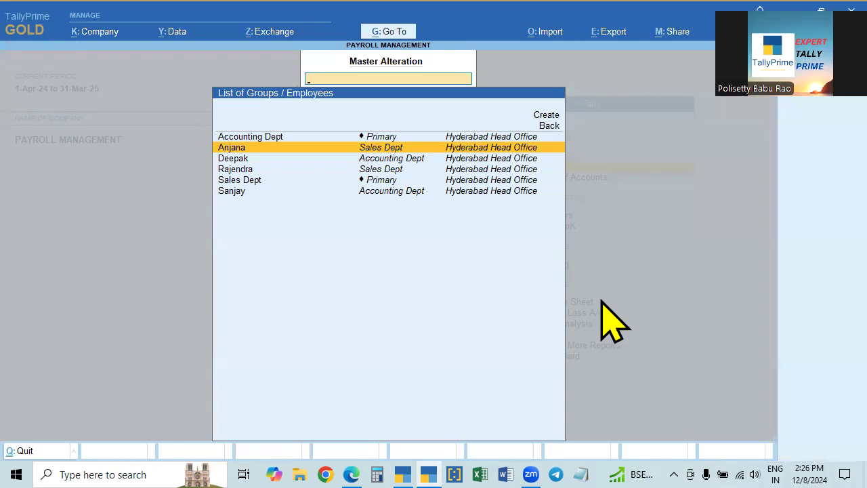
Leave the master alteration and return to the Gateway of Tally, keeping the program open.
key("Escape")
key("Up")
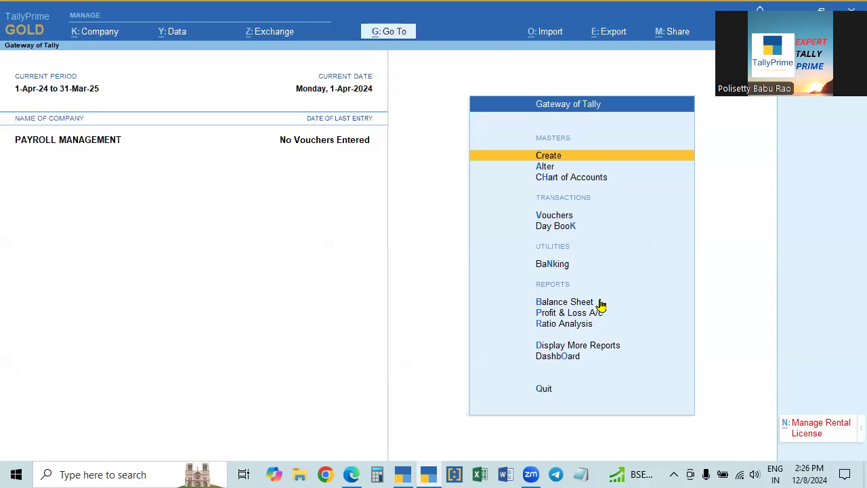
key("Down")
key("Down")
key("Down")
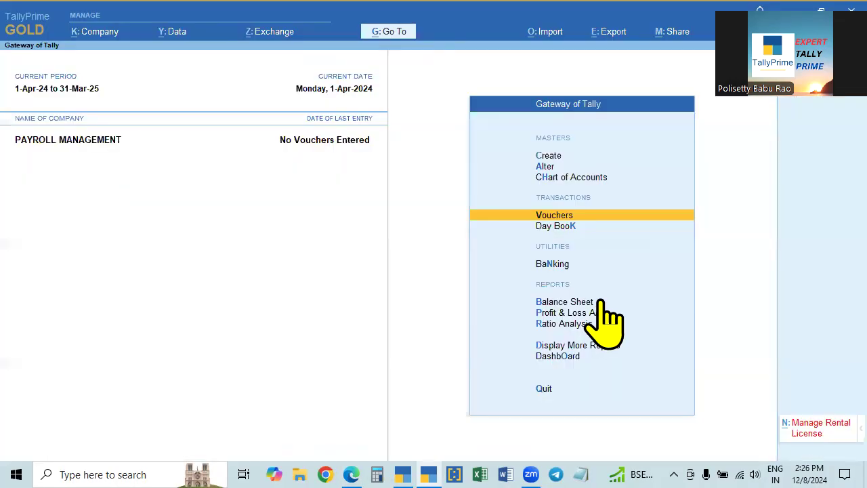
key("Escape")
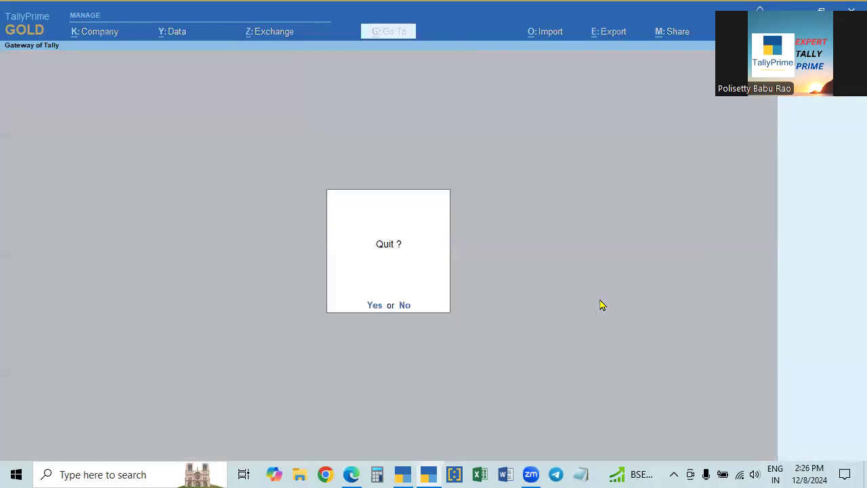
key("n")
Look through the payroll masters available for alteration, down to Payroll Voucher Type, and leave the list.
key("Down")
key("Return")
key("Down")
key("Down")
key("Down")
key("Down")
key("Down")
key("Down")
key("Down")
key("Down")
key("Down")
key("Down")
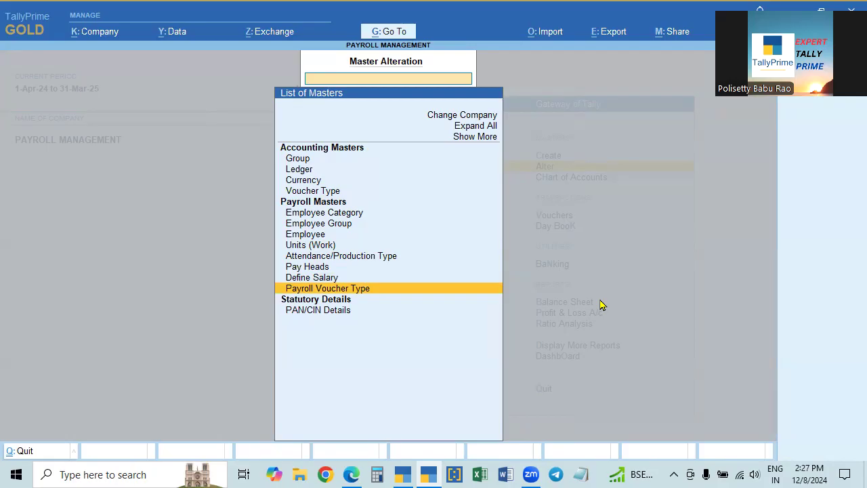
key("Escape")
Open voucher entry from the Gateway of Tally and set the voucher date to 30-4-2024.
key("Down")
key("Down")
key("Return")
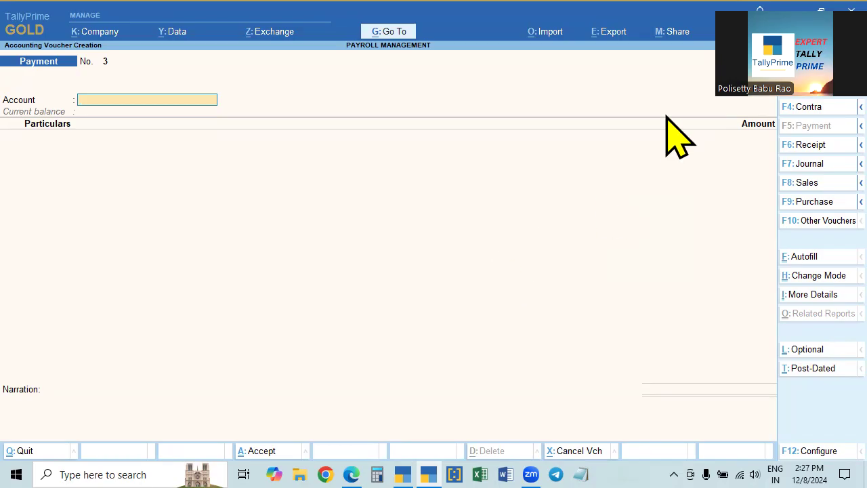
left_click_drag(695, 77, 586, 250)
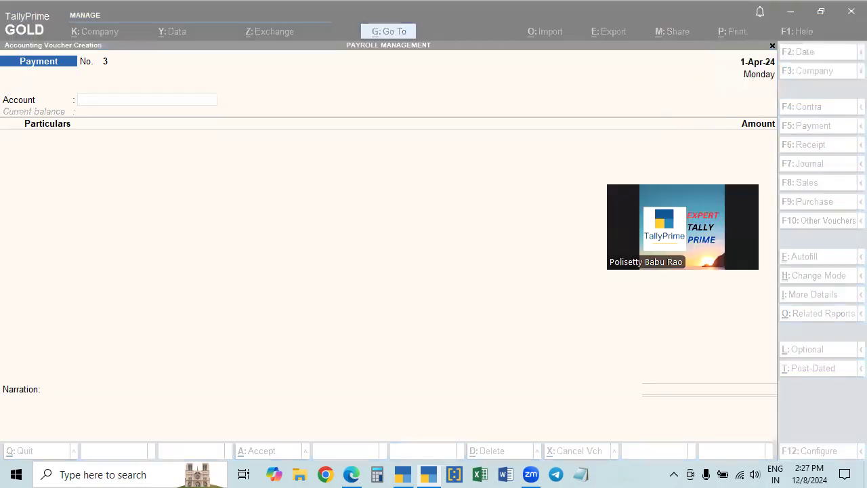
left_click(657, 98)
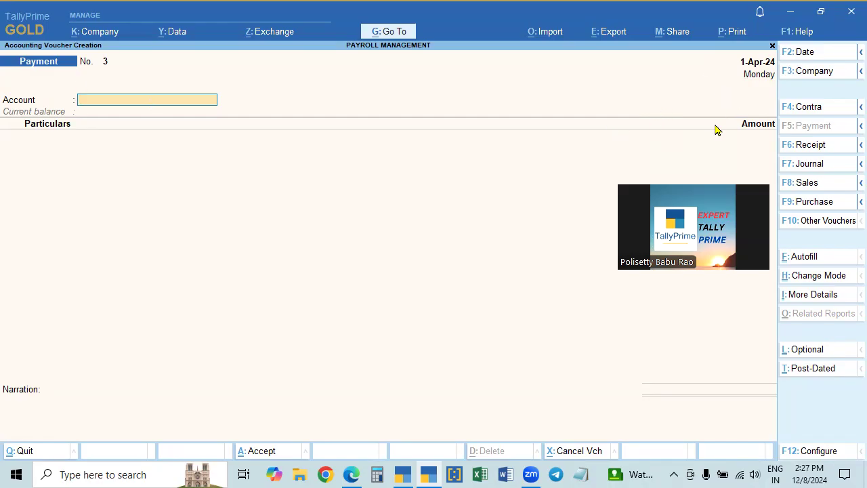
key("F2")
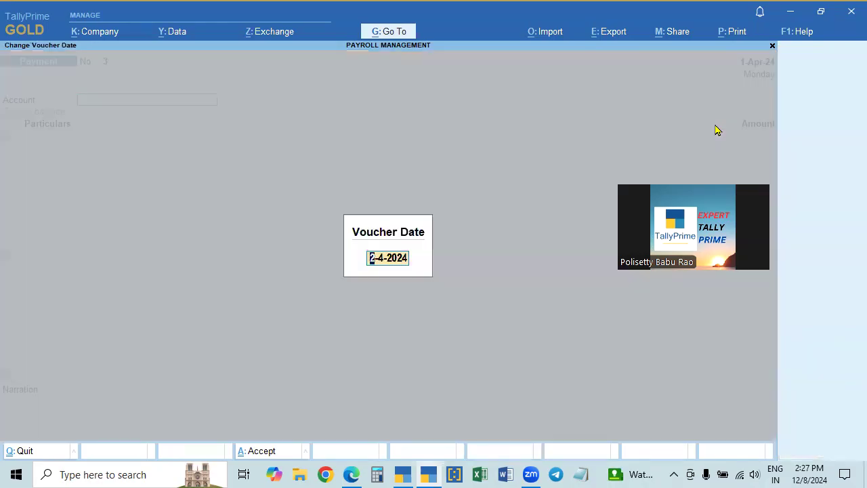
type("30.4")
key("Return")
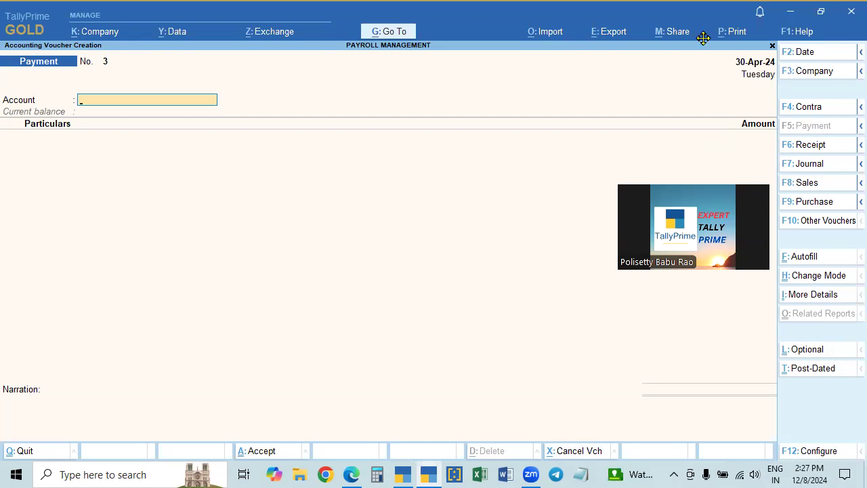
Change the voucher type from the other vouchers list to the payroll voucher Attendance.
left_click_drag(660, 212, 703, 38)
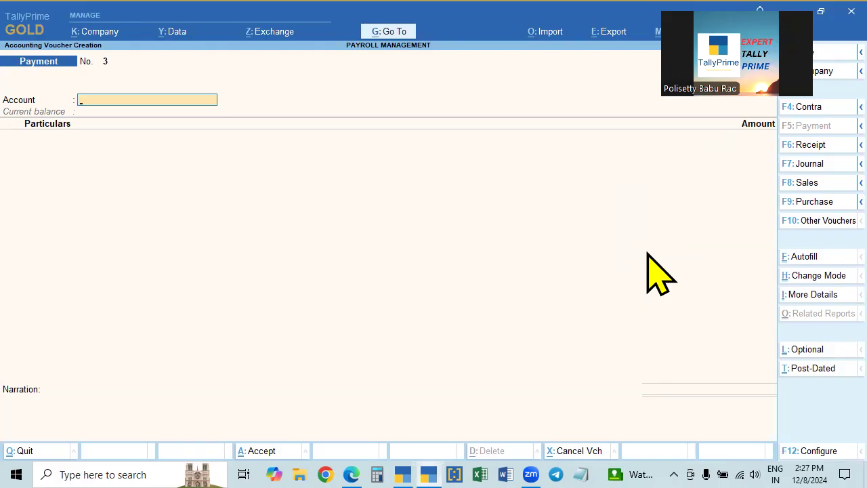
left_click(811, 225)
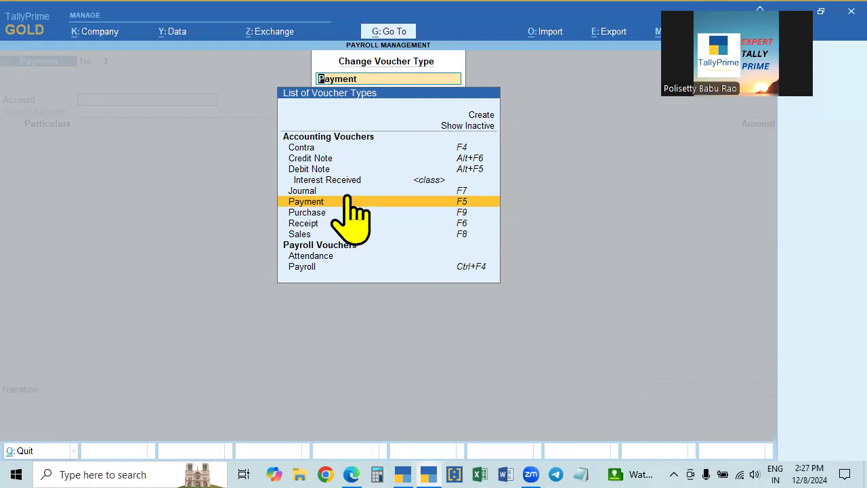
left_click(318, 260)
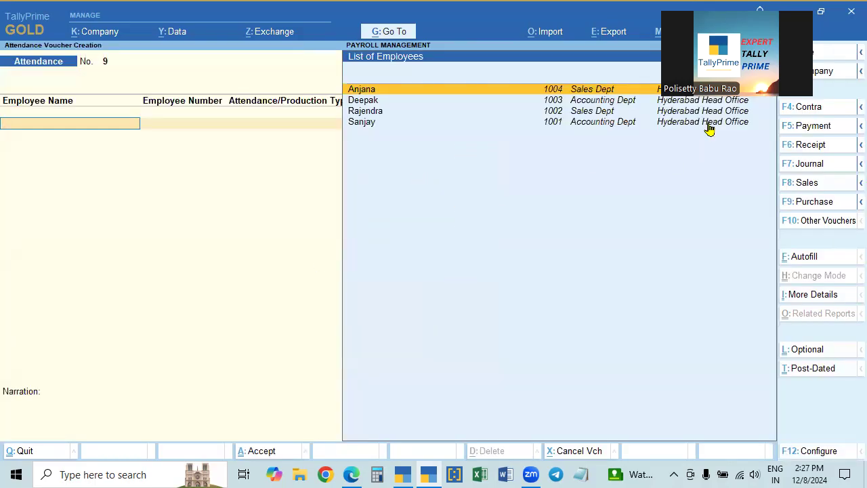
key("F2")
left_click_drag(749, 45, 478, 294)
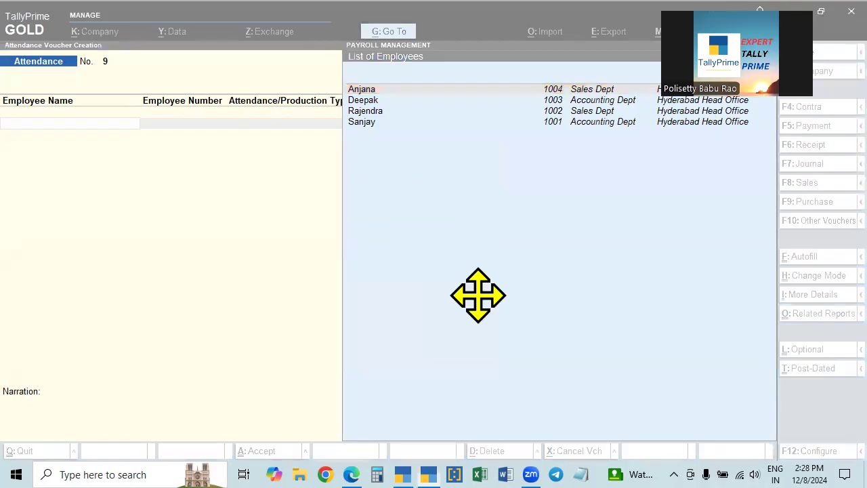
left_click(600, 273)
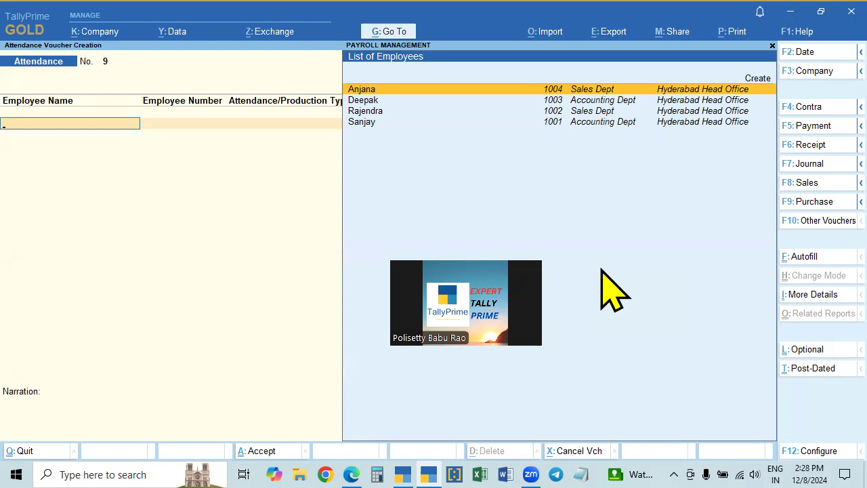
Check the employees' pay head table in the payroll PDF and return to the attendance voucher.
key("alt+Tab")
scroll(584, 318, "down", 5)
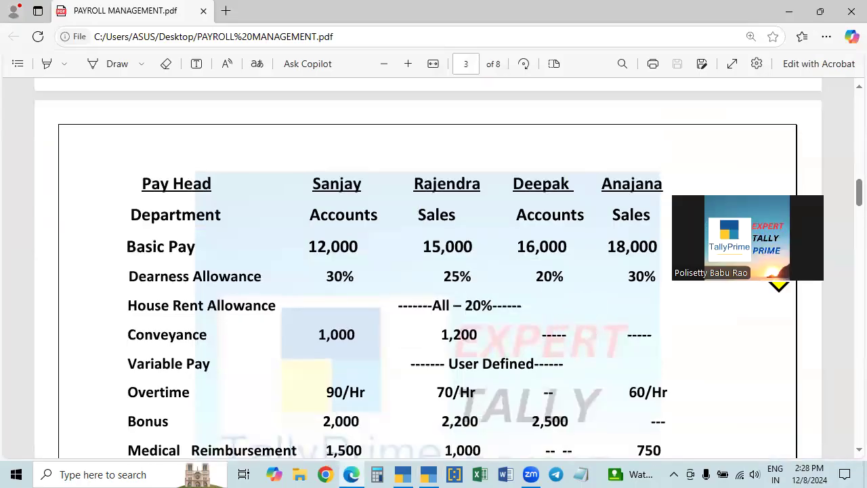
key("alt+Tab")
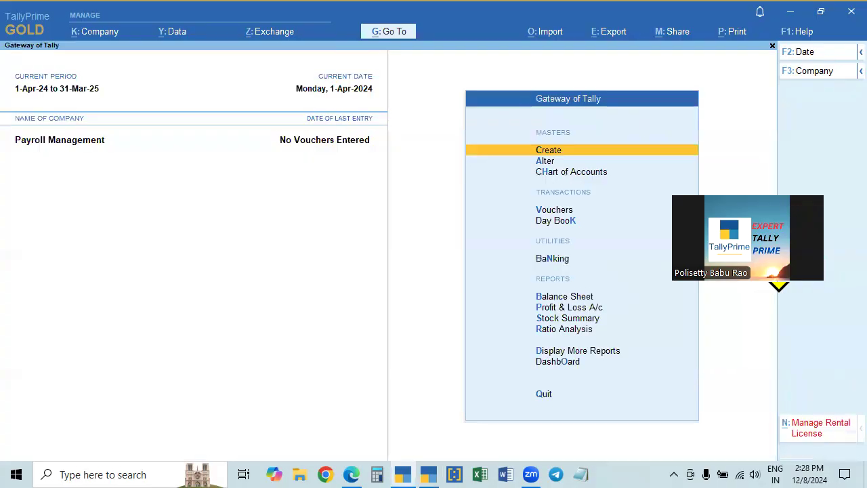
key("alt+Tab")
key("alt+Tab")
key("Tab")
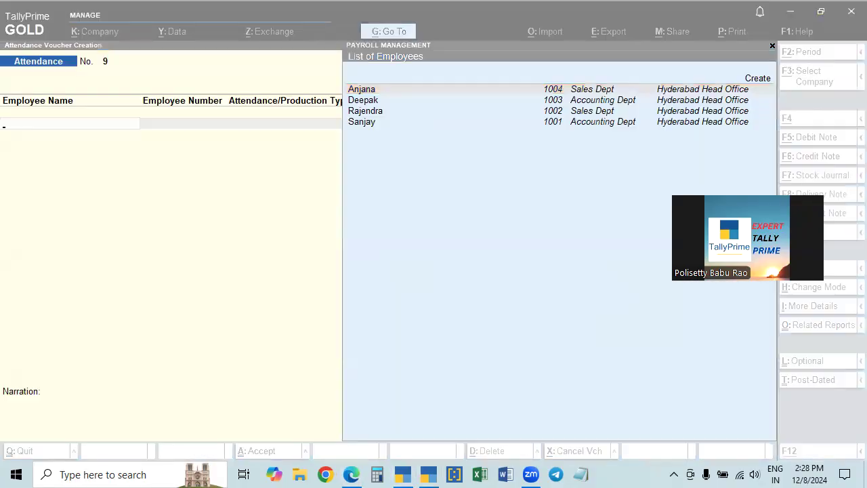
key("Down")
key("Down")
key("Down")
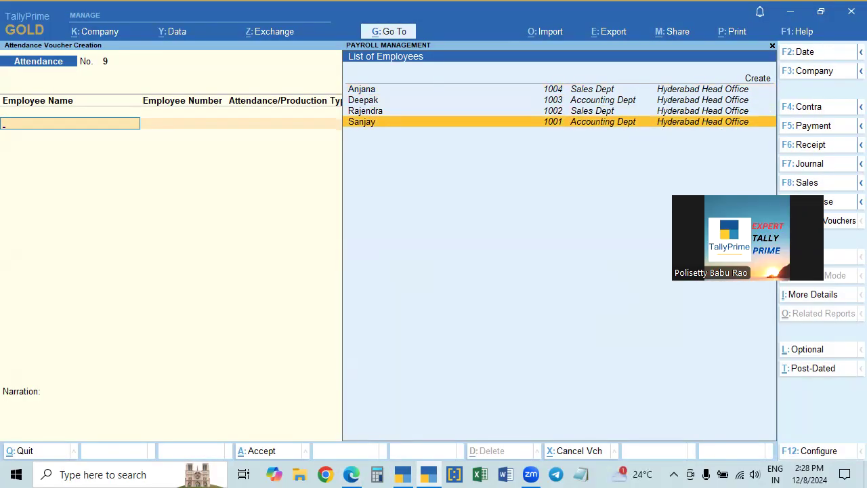
key("Return")
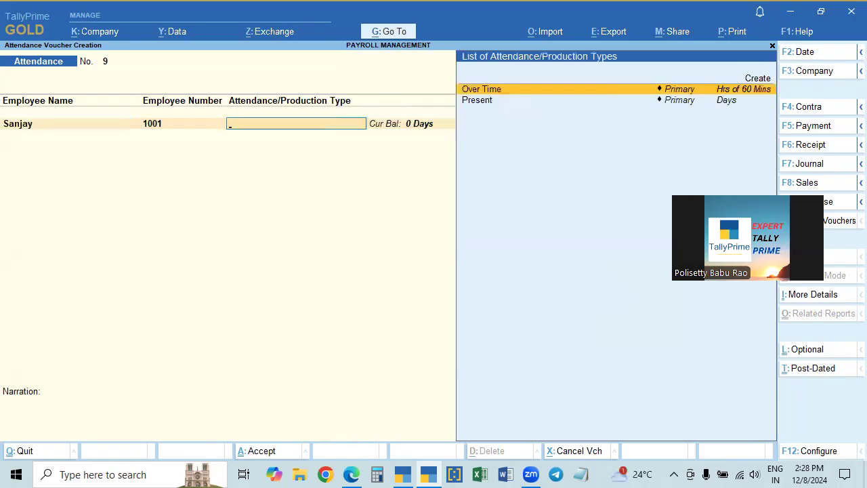
key("Down")
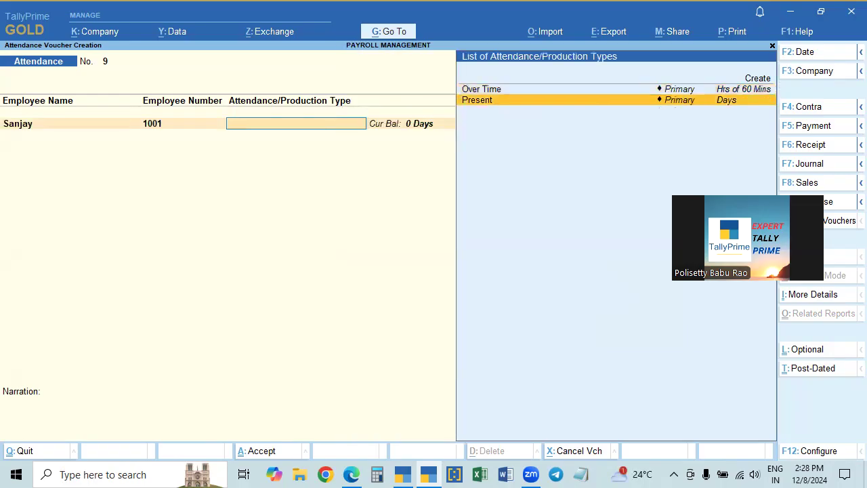
key("Return")
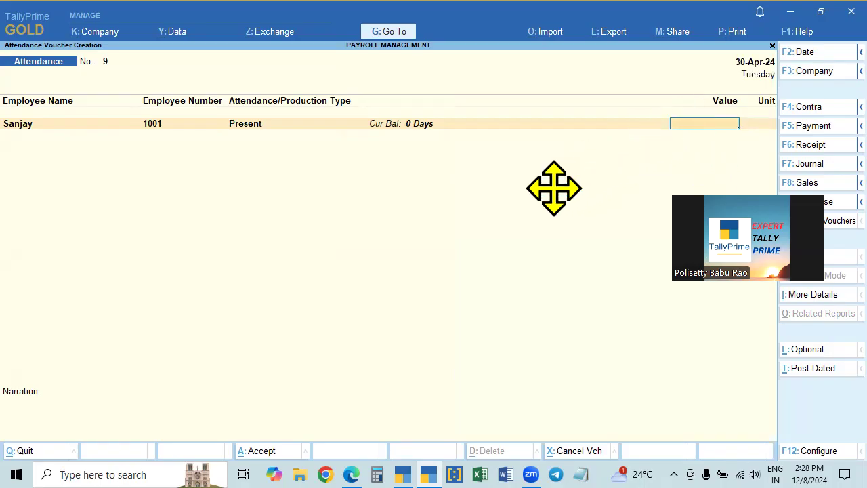
key("Escape")
key("Return")
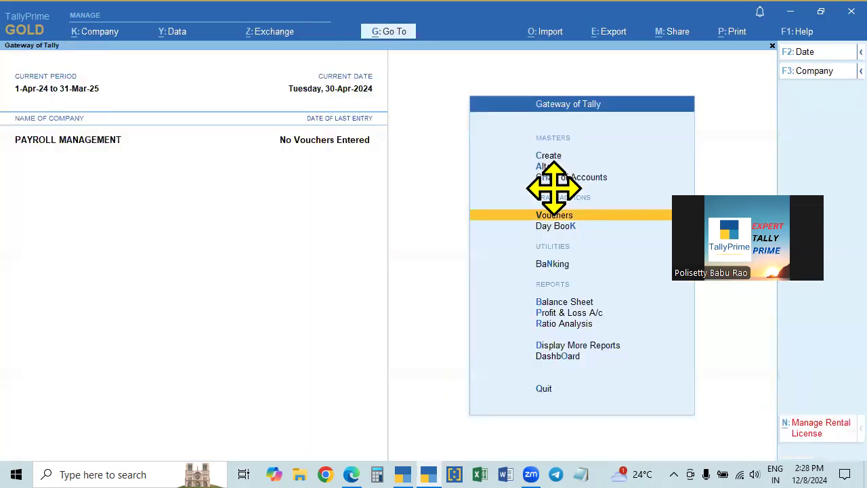
key("Escape")
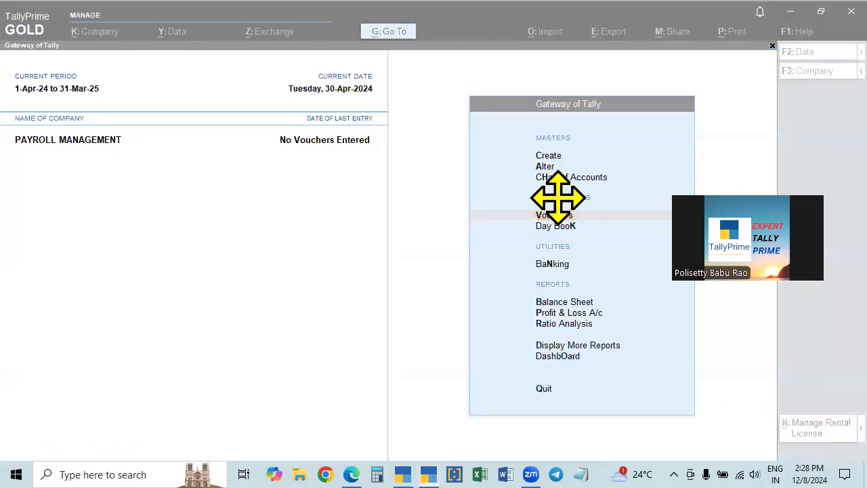
Reopen voucher entry and select Attendance as the voucher type again.
left_click(554, 215)
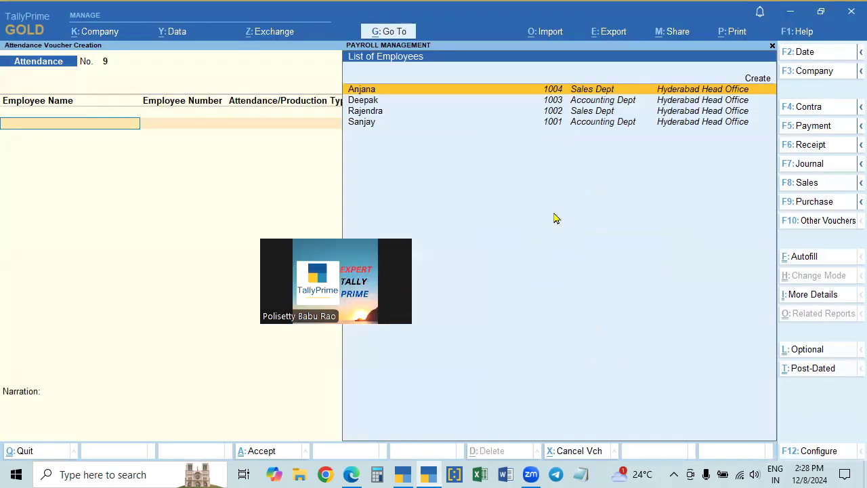
left_click(806, 219)
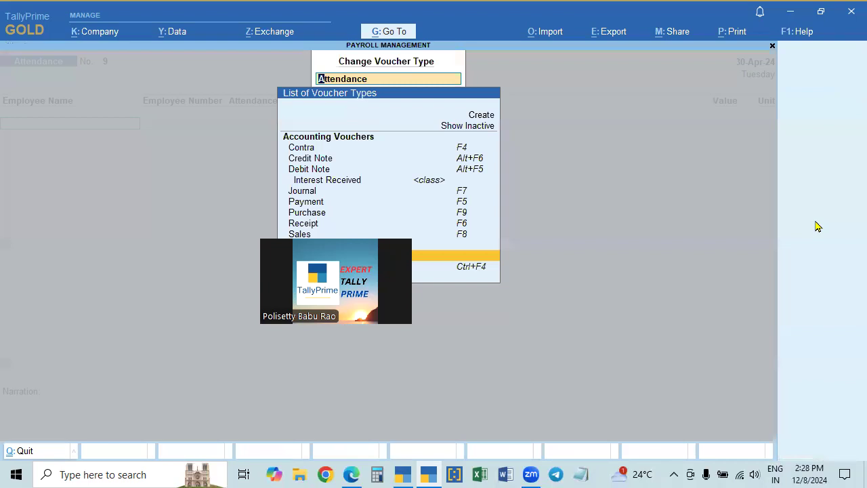
key("Return")
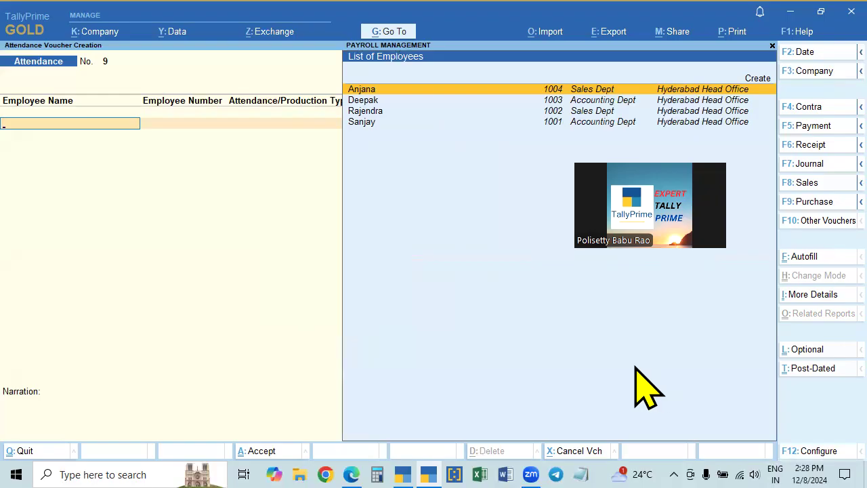
Start an Attendance Autofill dated 30-4-2024 for the Hyderabad Head Office employee category.
left_click(794, 259)
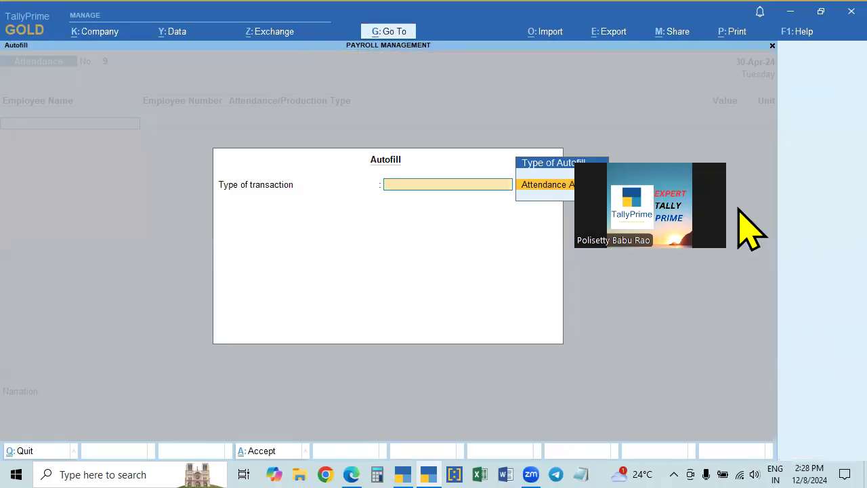
key("Return")
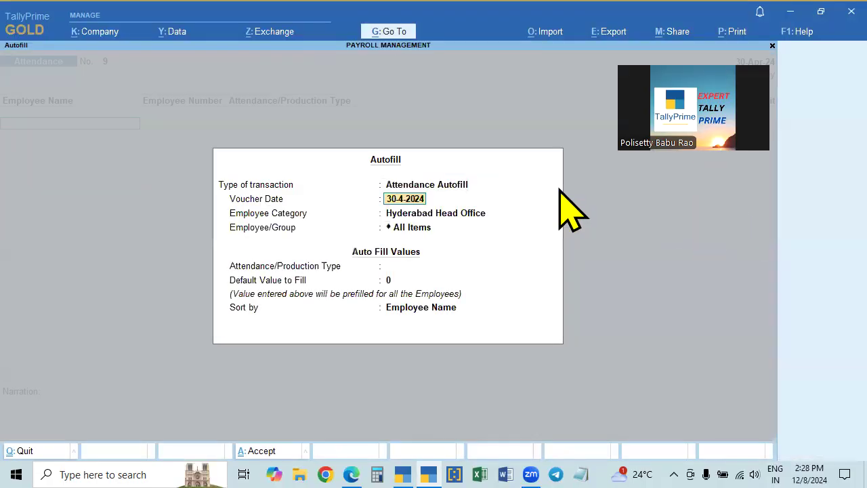
key("BackSpace")
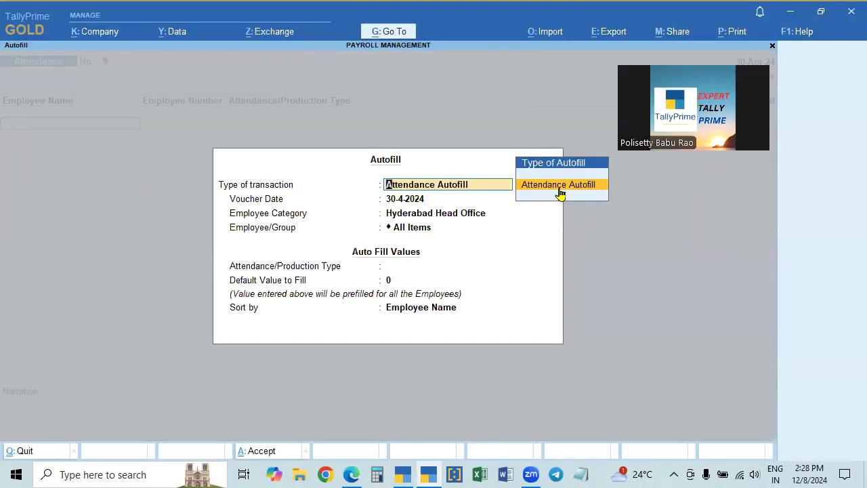
key("Return")
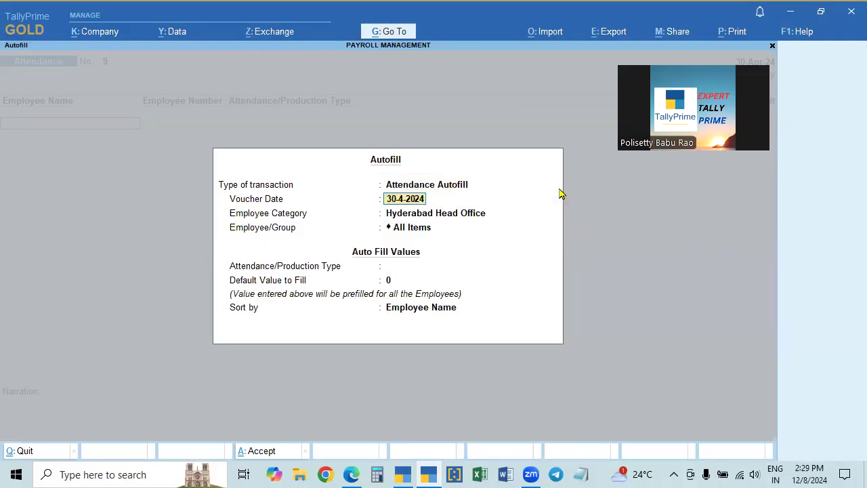
key("Return")
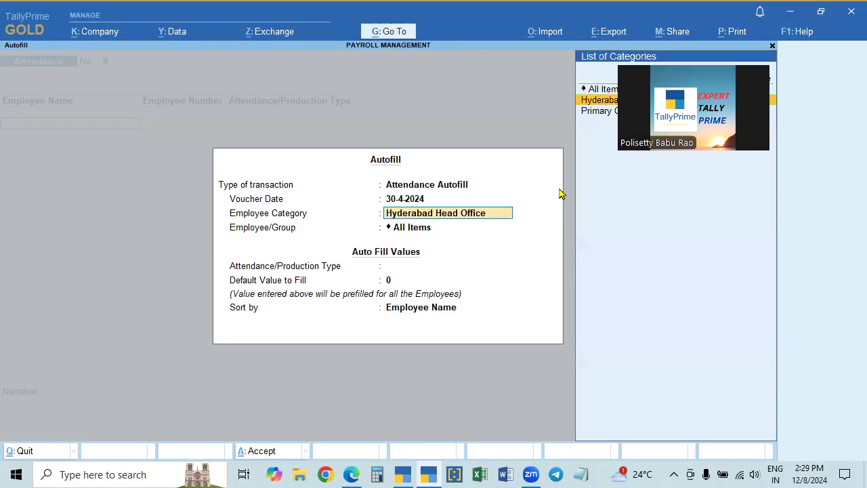
left_click(629, 172)
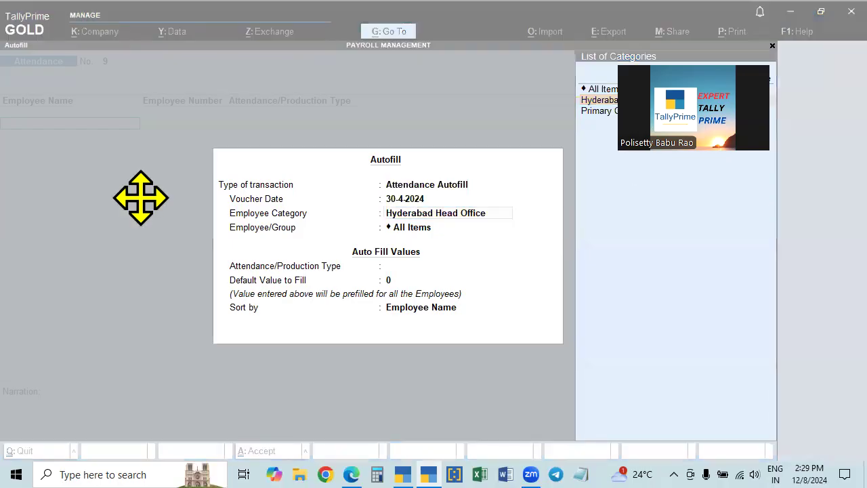
left_click_drag(768, 61, 866, 7)
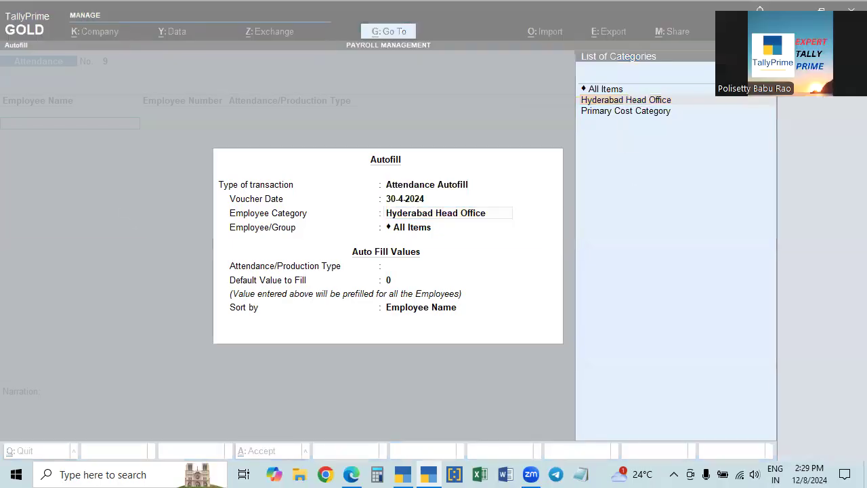
left_click(673, 104)
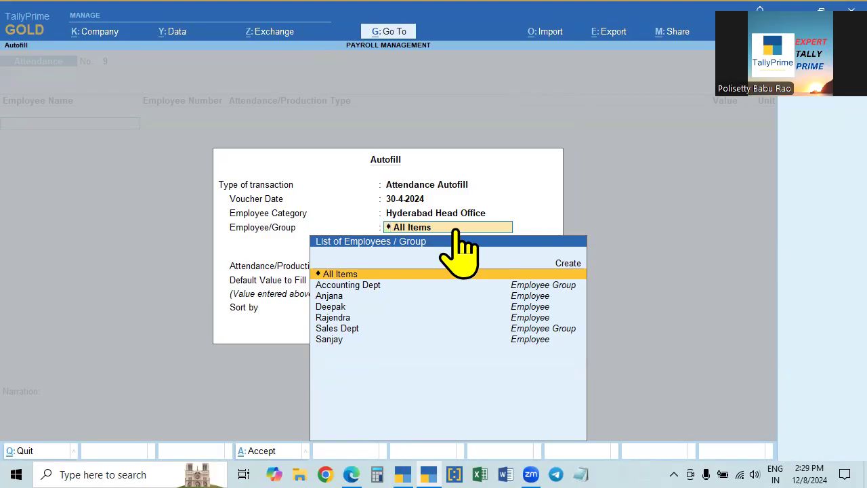
Set the autofill's employee group to Accounting Dept and change it back to All Items.
key("Down")
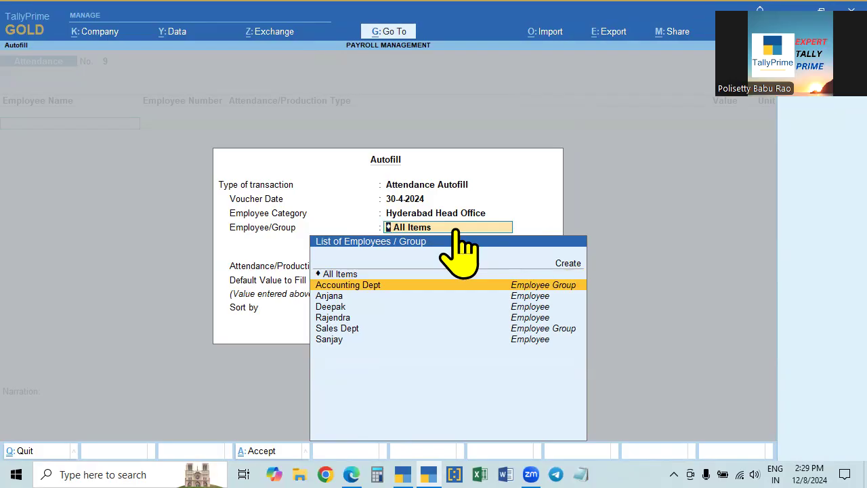
key("Return")
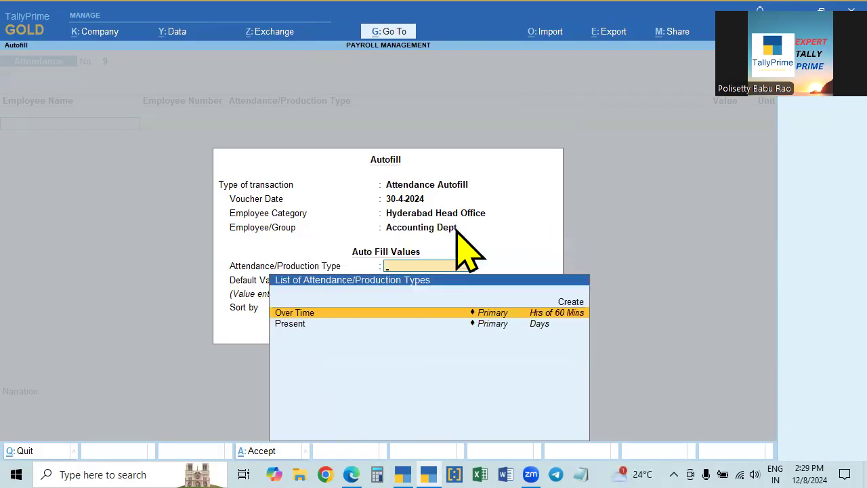
key("BackSpace")
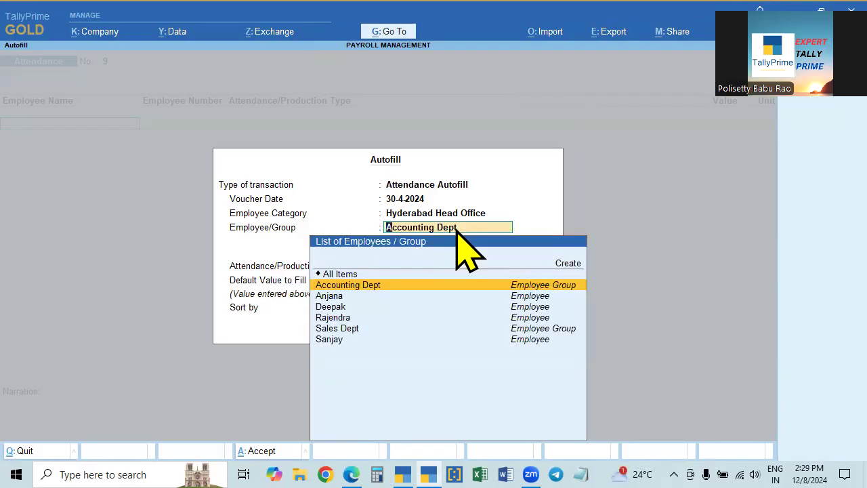
key("Down")
key("Down")
key("Down")
key("Down")
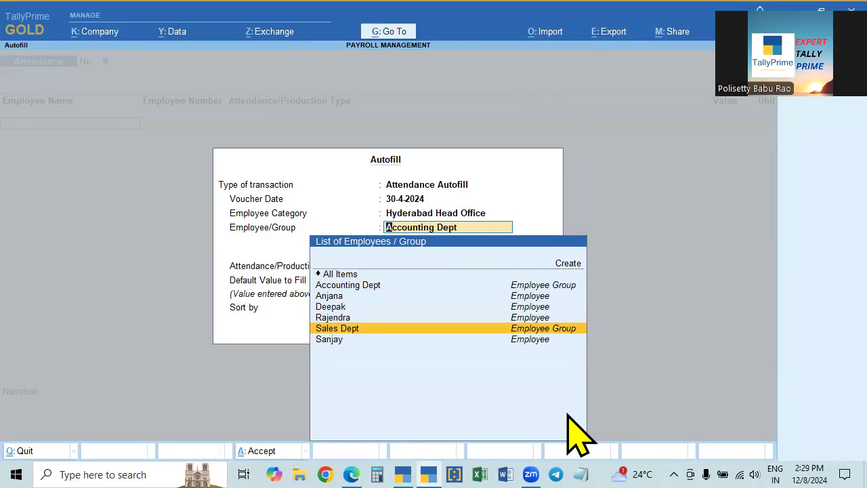
key("Up")
key("Up")
key("Up")
key("Up")
key("Up")
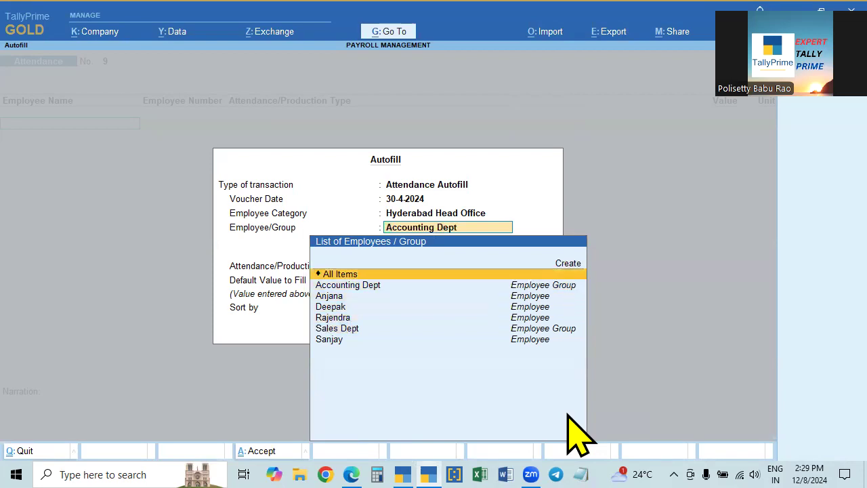
key("Return")
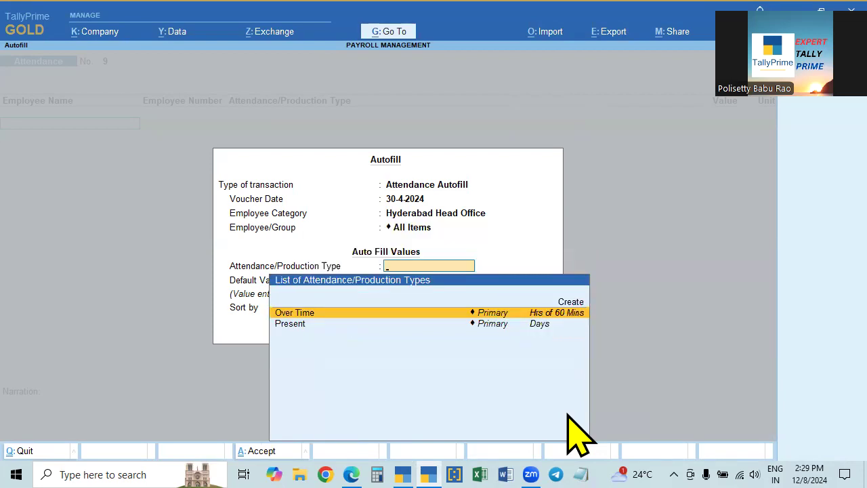
Autofill the voucher with the Present attendance type, default value 0, sorted by Employee Name.
left_click(300, 328)
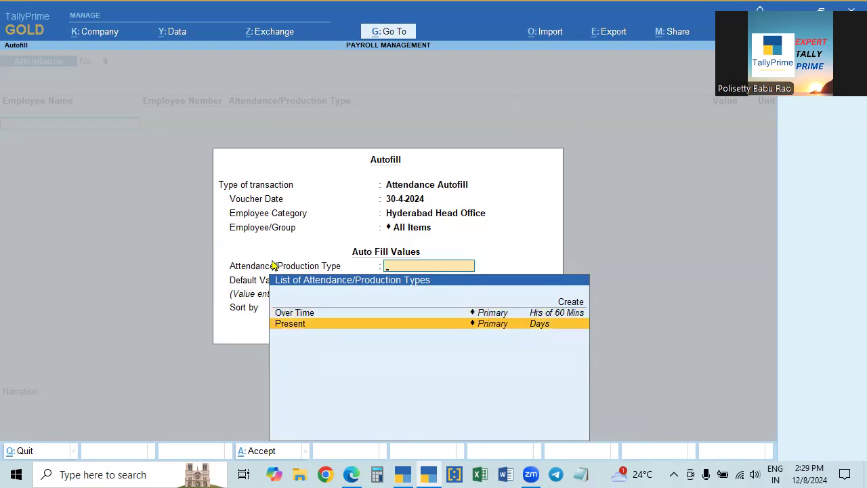
key("Return")
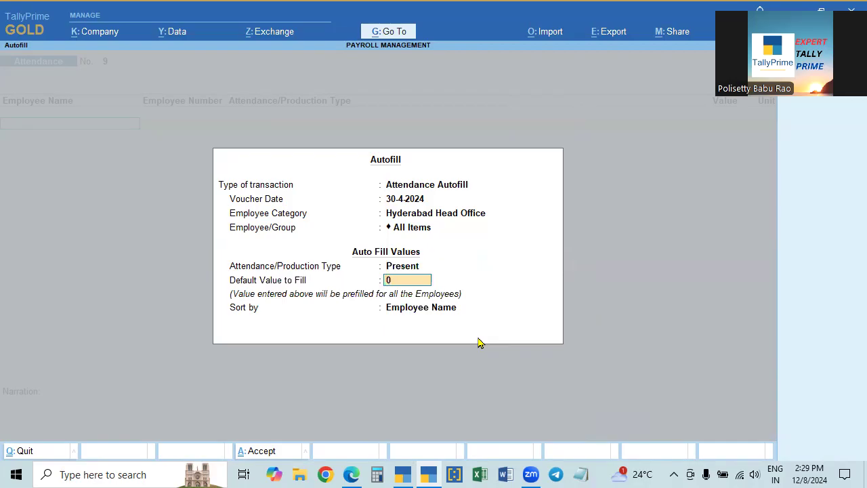
key("Return")
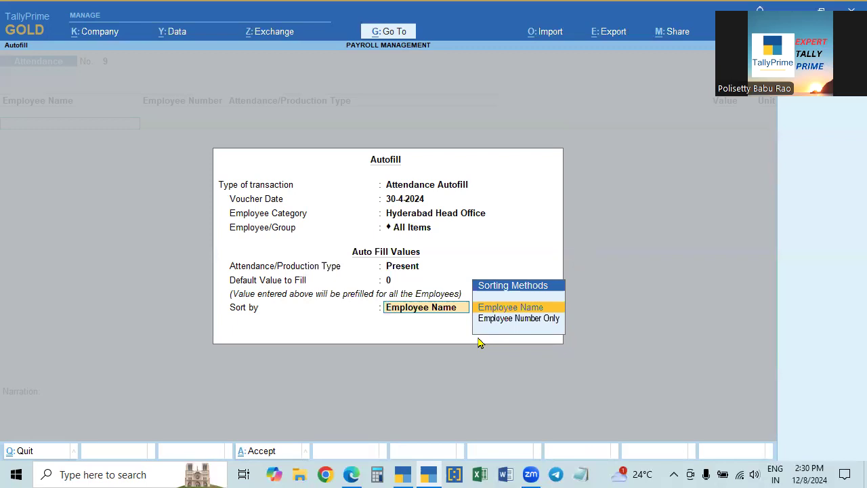
key("Return")
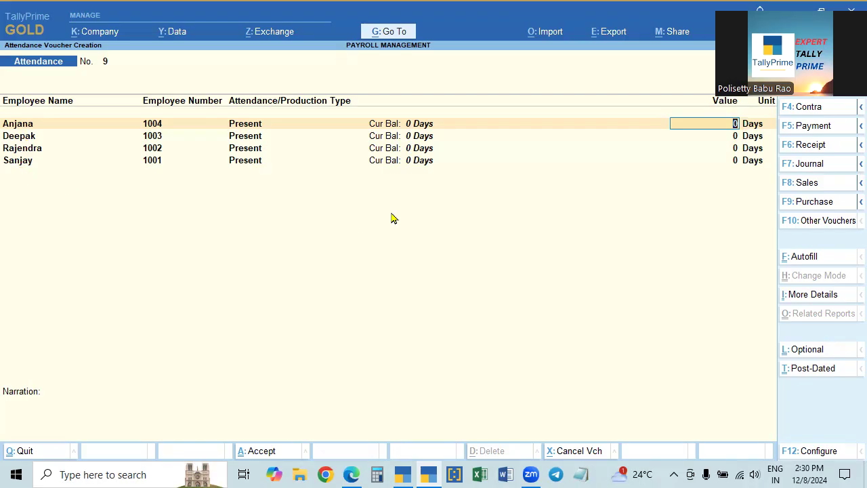
Discard the autofilled attendance lines and return to an empty attendance voucher.
key("Escape")
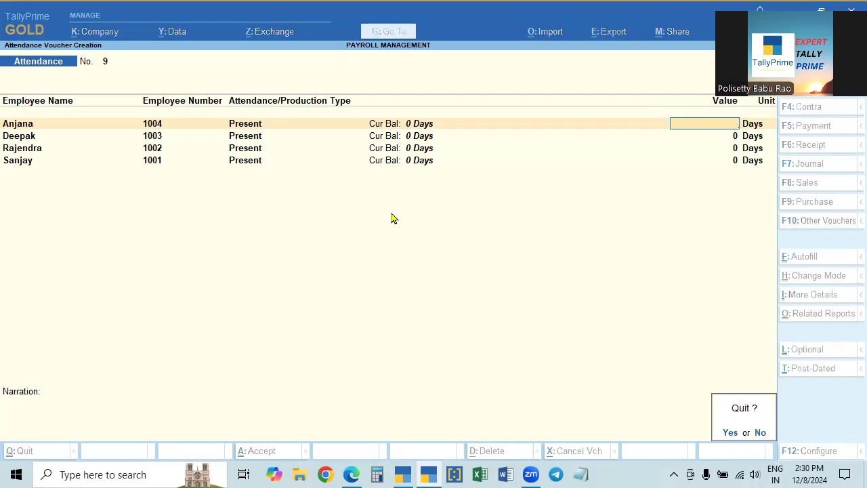
key("y")
key("Return")
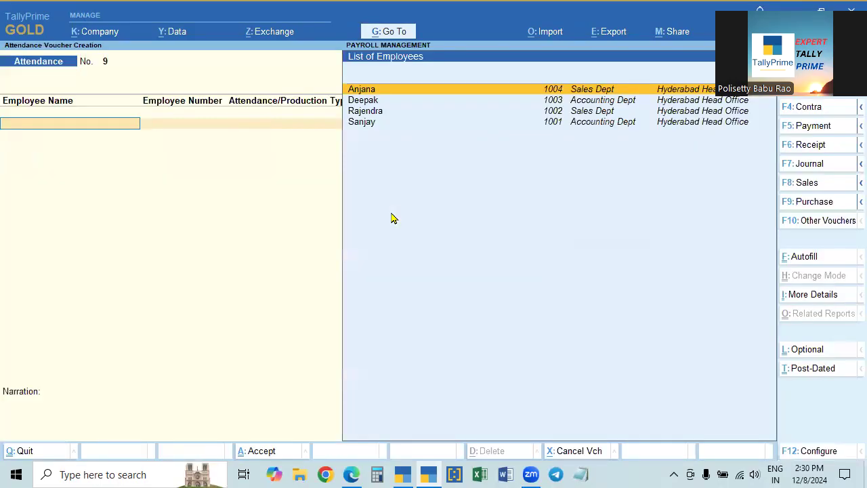
left_click(799, 258)
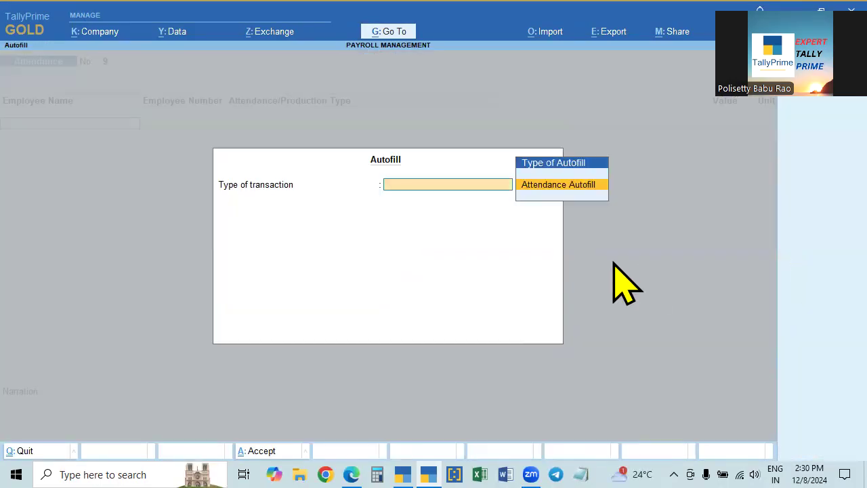
key("Escape")
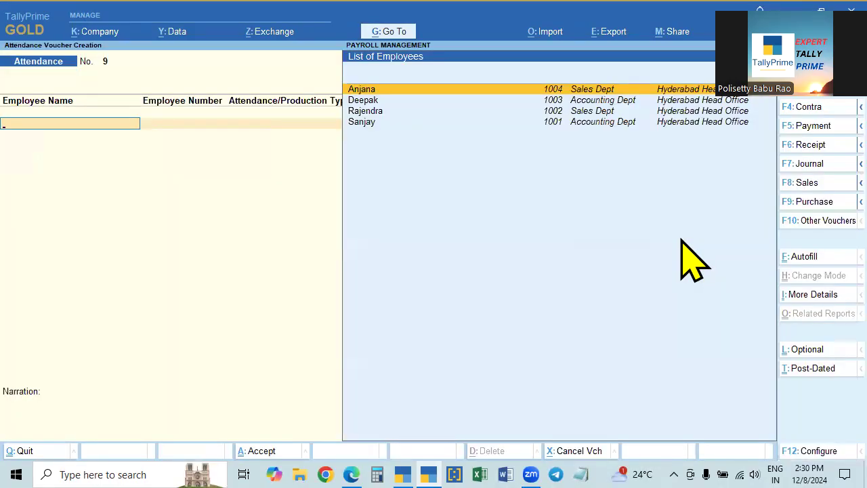
Start Attendance Autofill for 30-4-2024 with category Hyderabad Head Office and employee group All Items.
key("ctrl")
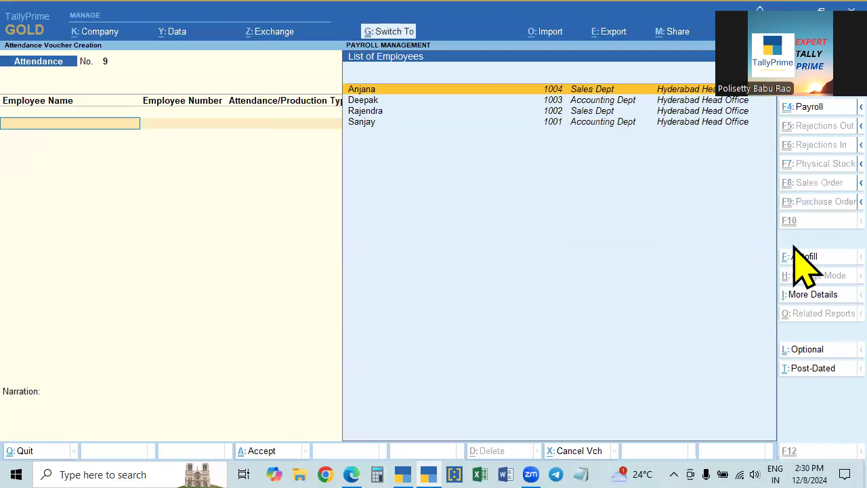
left_click(798, 256)
key("Return")
key("Return")
key("Return")
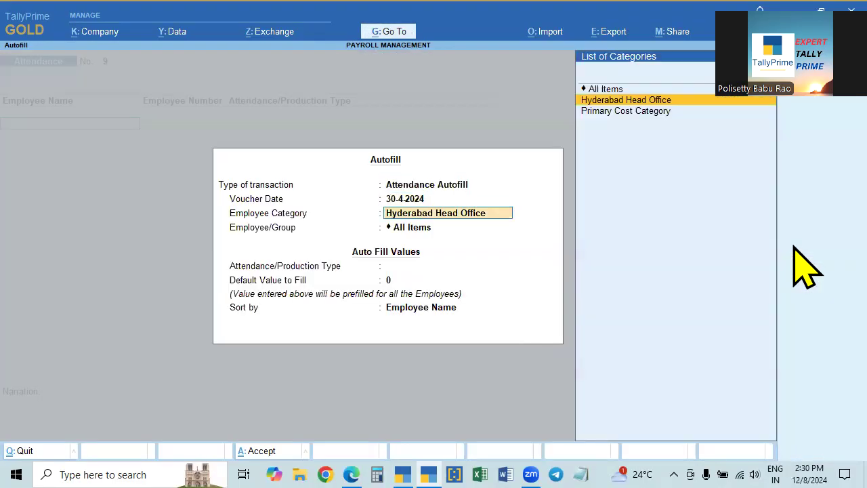
key("Return")
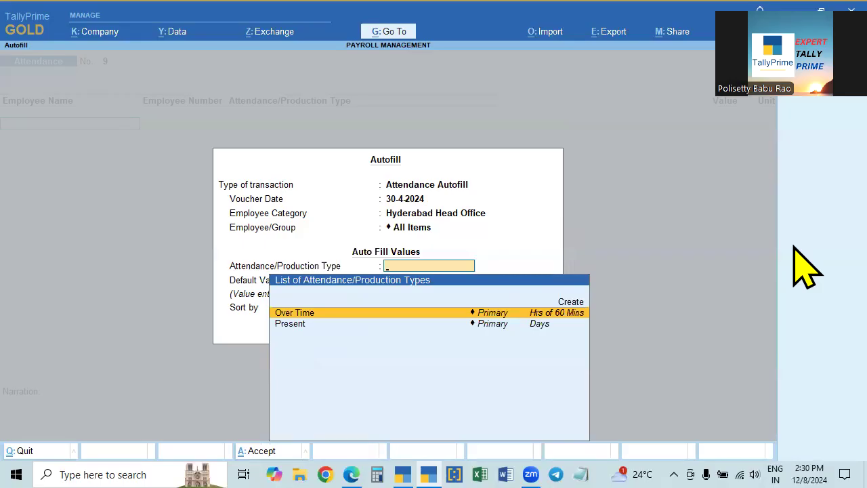
Autofill the voucher lines with attendance type Present, default value 0, sorted by Employee Number Only.
key("Down")
key("Return")
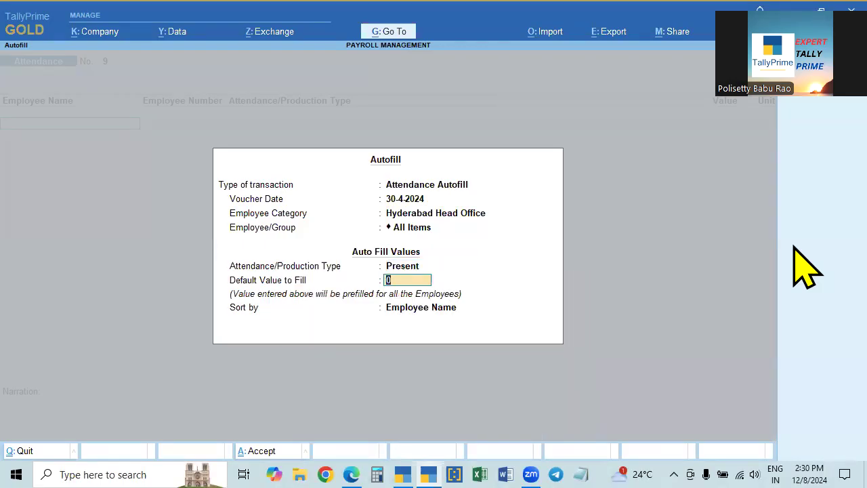
key("Return")
key("Down")
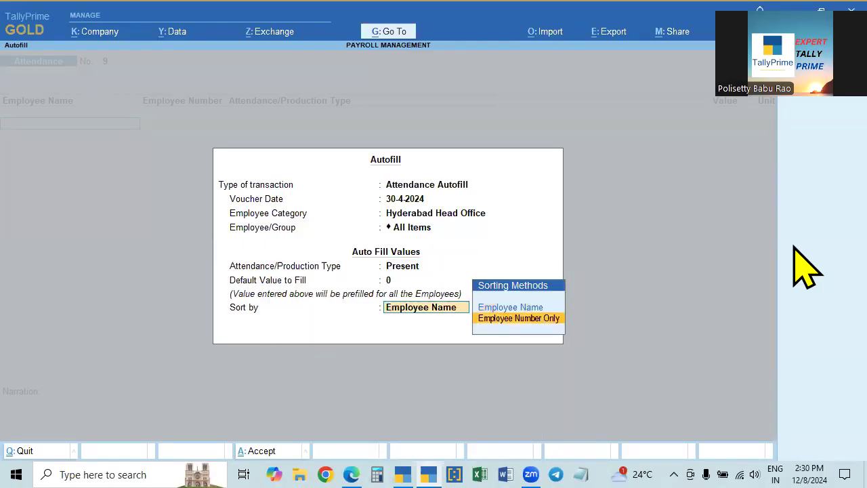
key("Return")
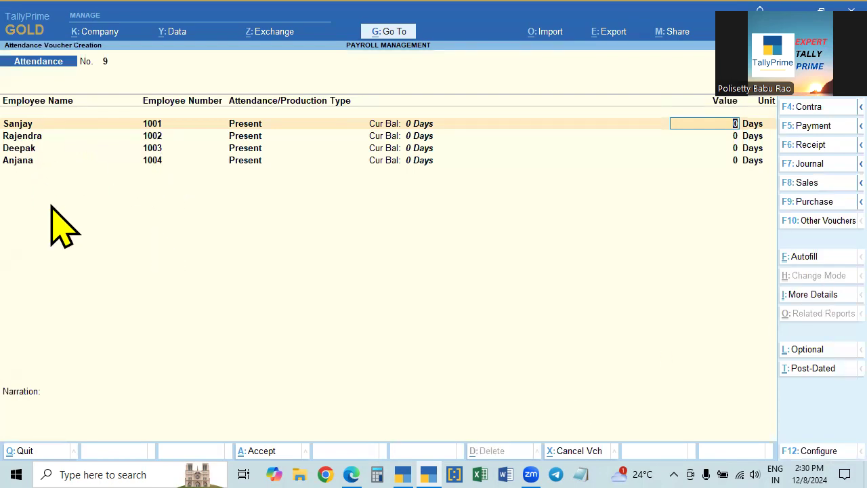
Look up the Attendance Voucher section in the payroll PDF and return to the attendance voucher in TallyPrime.
key("alt+Tab")
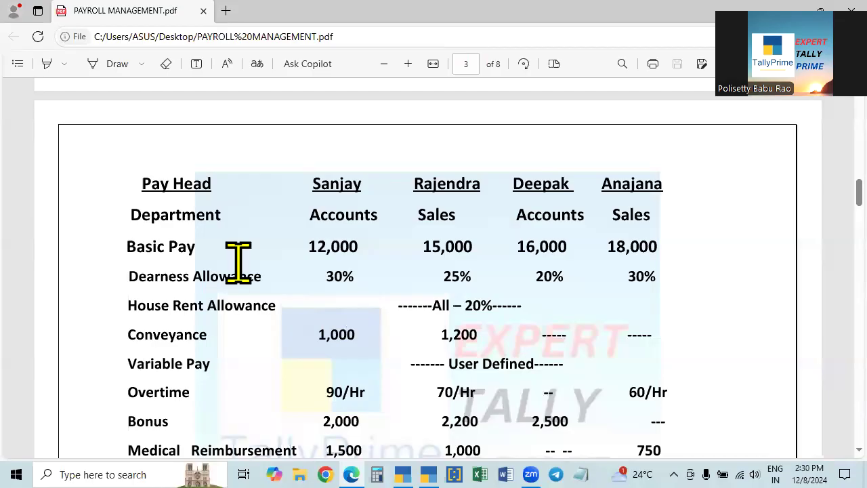
key("alt+Tab")
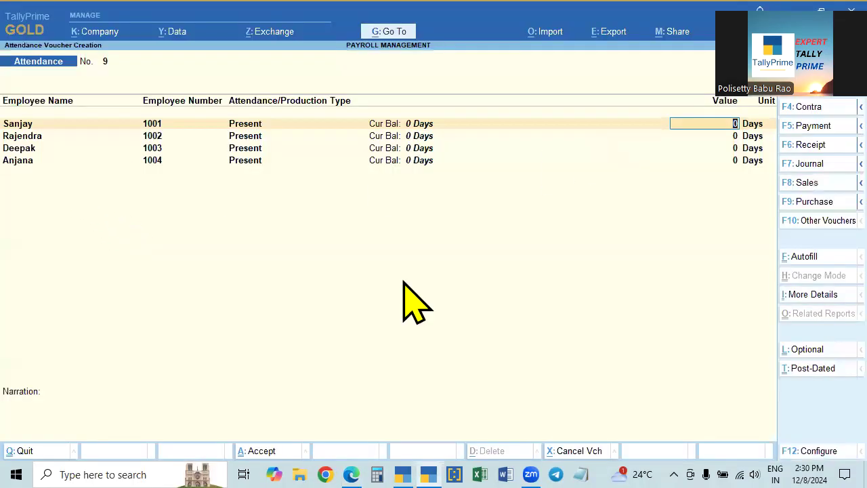
key("alt+Tab")
scroll(412, 292, "down", 5)
scroll(400, 122, "up", 2)
scroll(413, 156, "down", 2)
scroll(414, 167, "up", 2)
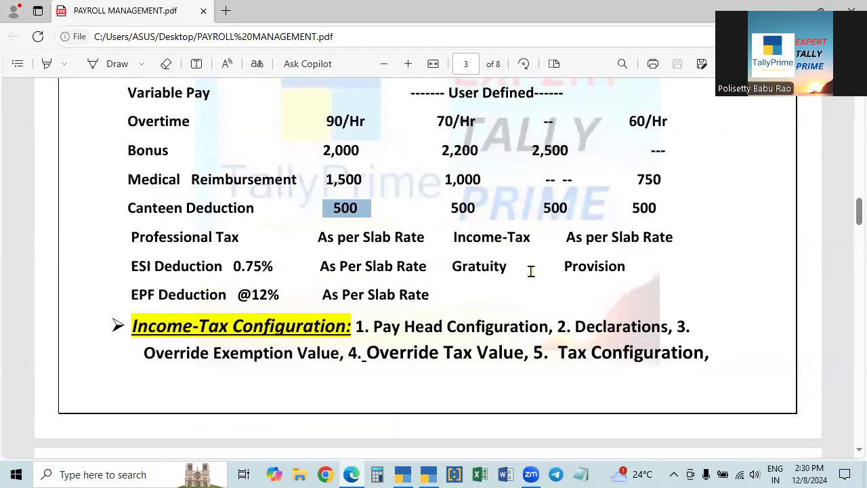
scroll(710, 309, "down", 8)
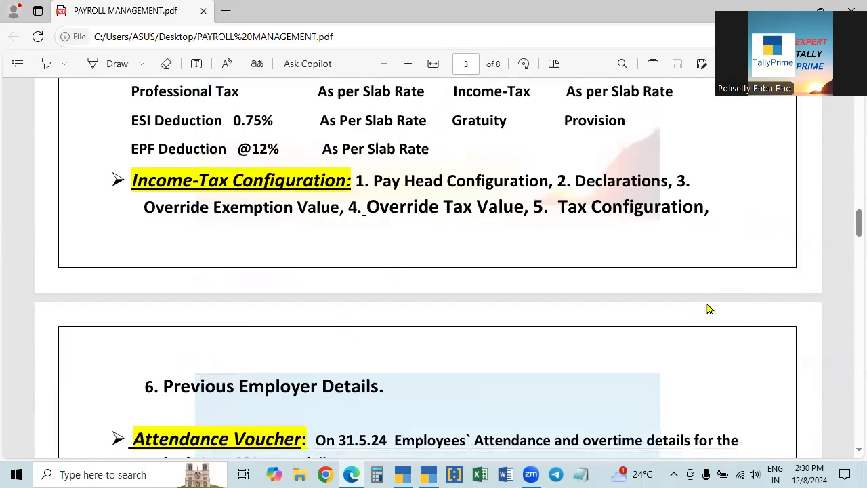
key("alt+Tab")
key("alt+Tab")
key("alt+Tab")
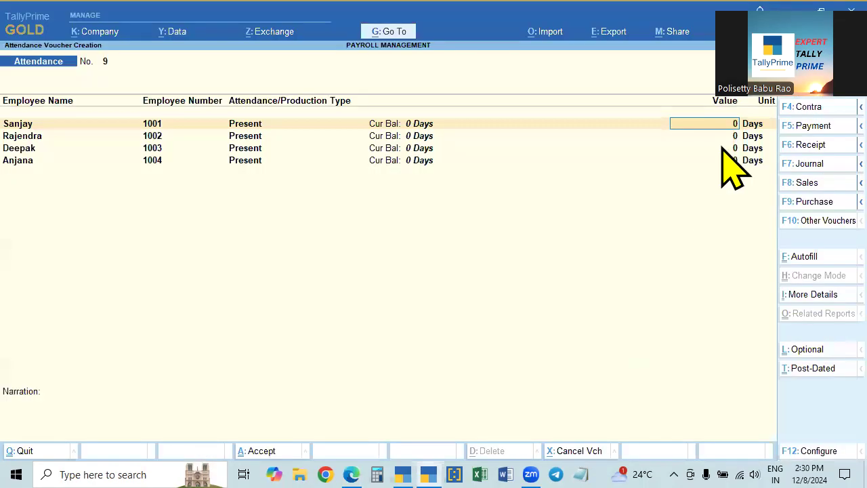
Enter 26 present days for the first employee and 25 for the second in the attendance voucher, following the payroll PDF.
type("26")
key("Return")
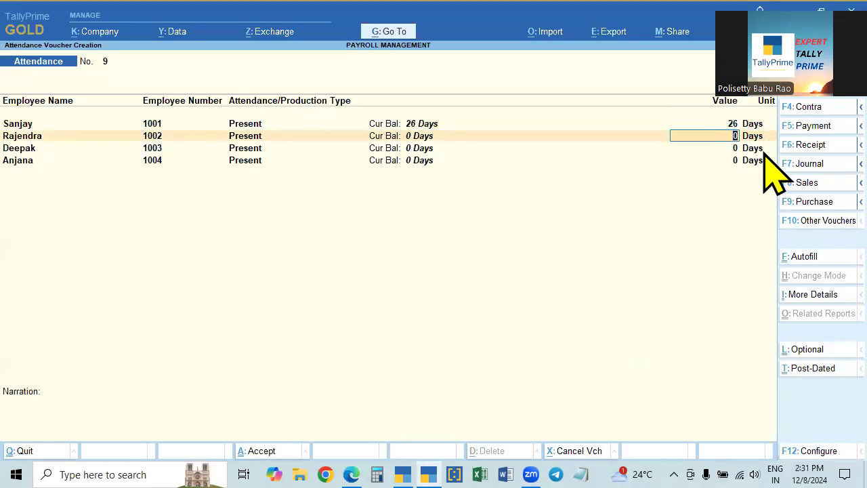
key("alt+Tab")
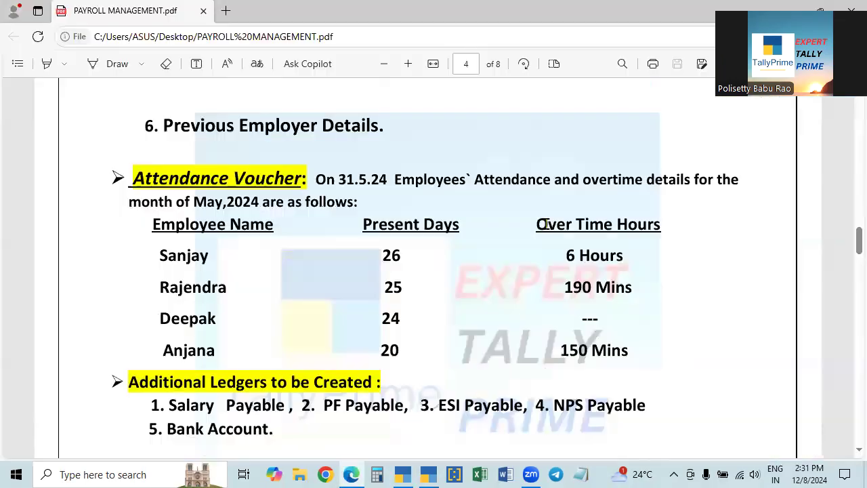
key("alt+Tab")
type("25")
key("Return")
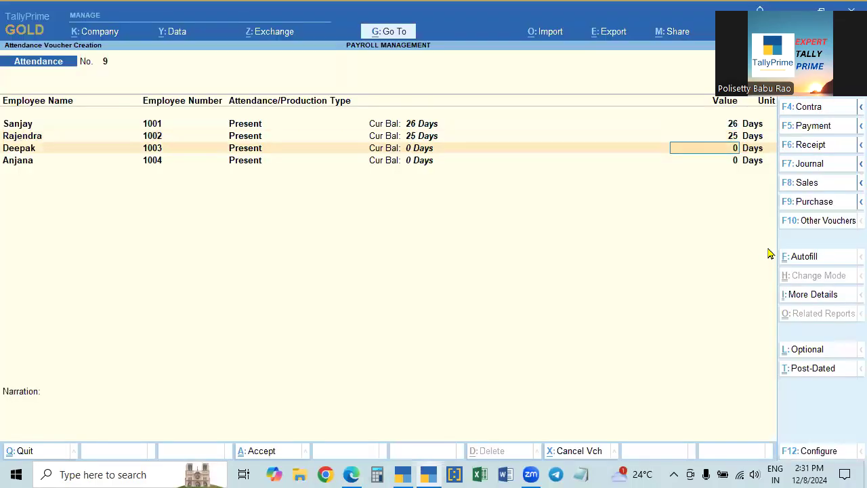
Enter 24 present days for the third employee and 20 for the fourth from the payroll PDF, and save the attendance voucher.
key("alt+Tab")
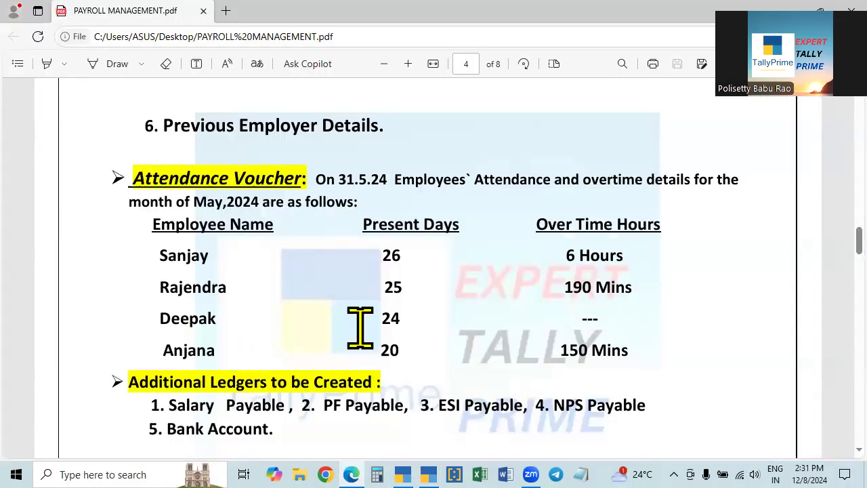
key("alt+Tab")
type("24")
key("Return")
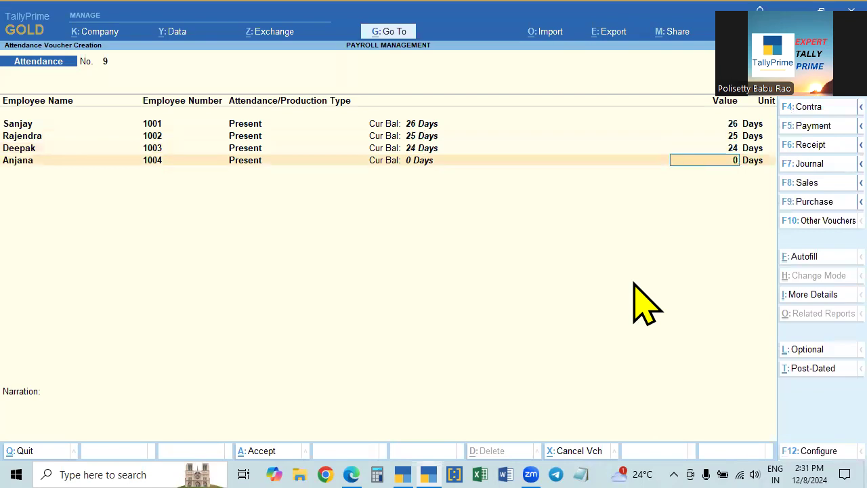
key("alt+Tab")
key("alt+Tab")
type("20")
key("Return")
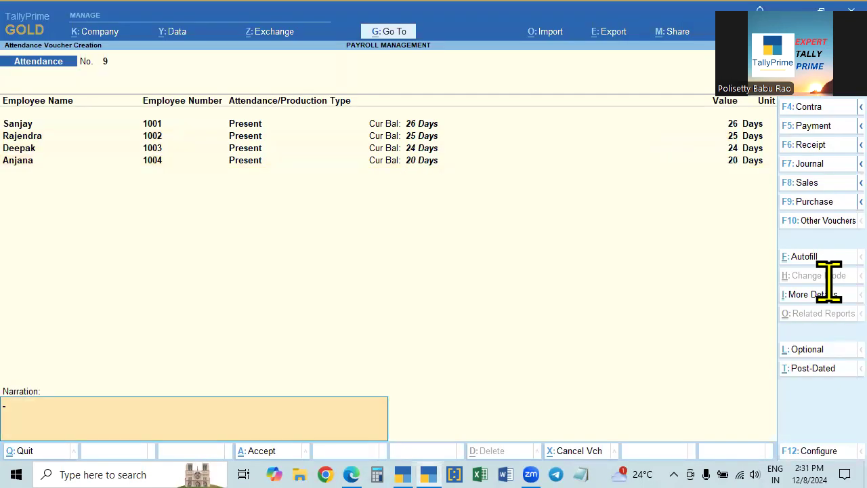
key("Return")
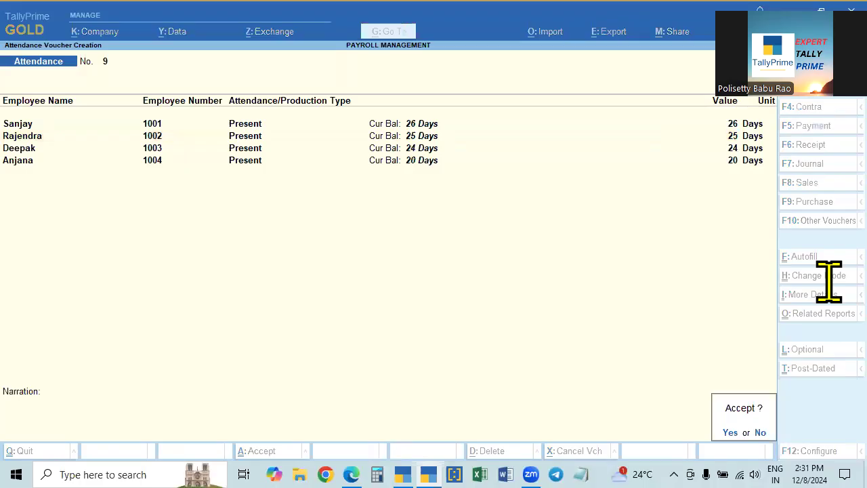
key("Return")
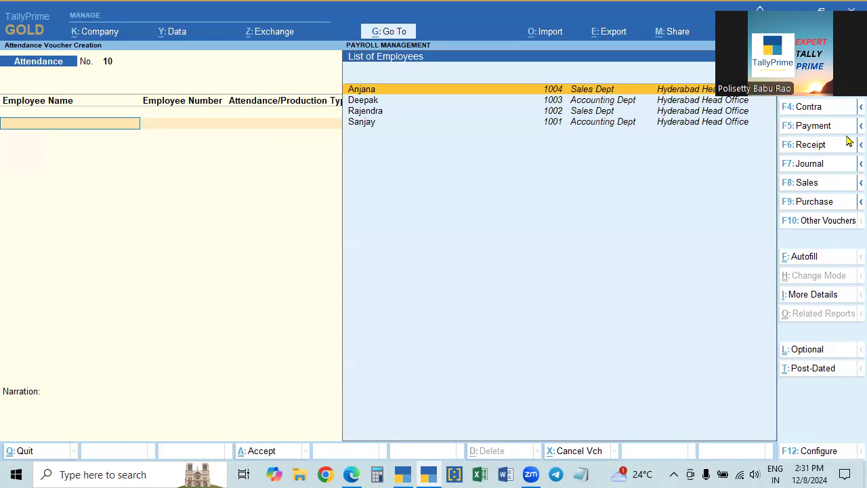
Start another Attendance Autofill for 30-4-2024 with category Hyderabad Head Office and employee group All Items.
key("ctrl+f")
key("Return")
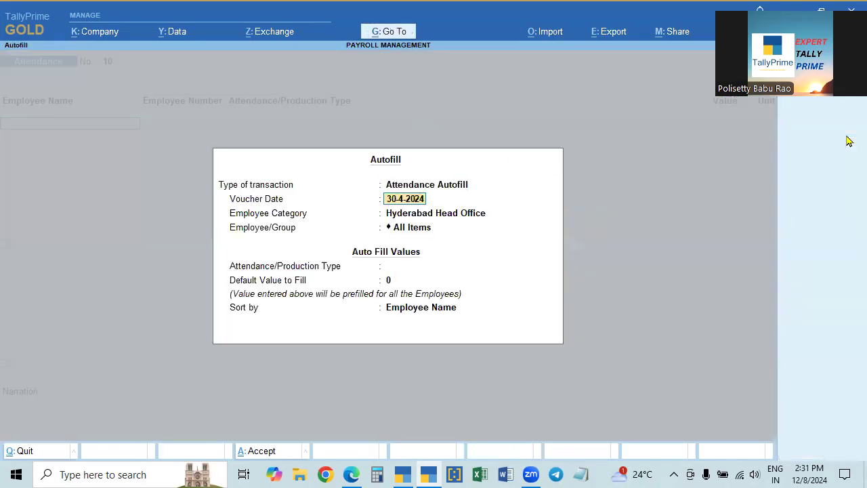
key("Return")
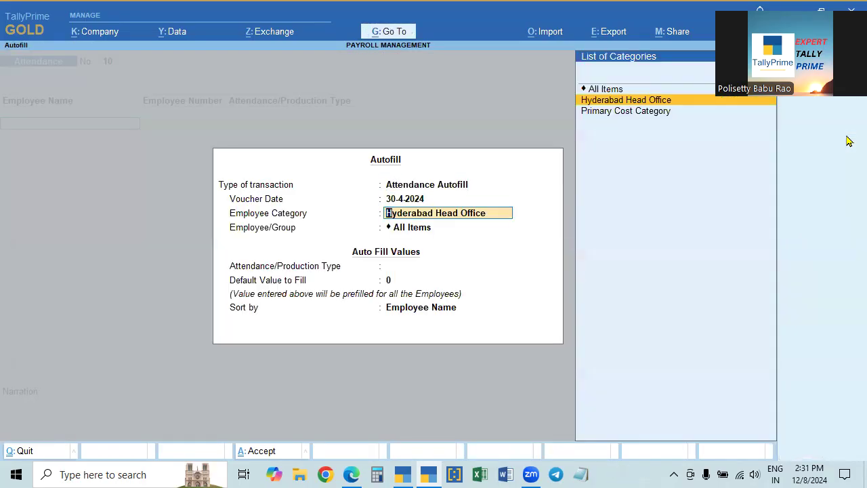
key("Return")
key("Return")
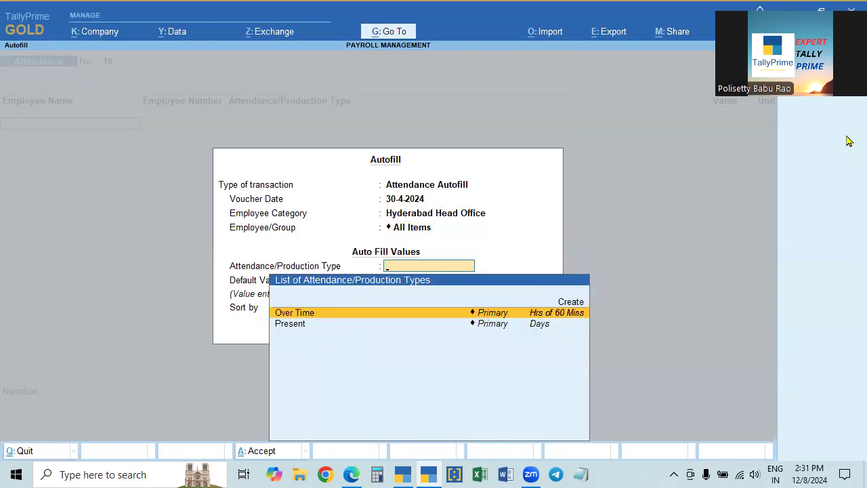
Autofill the voucher lines with attendance type Over Time, default value 0, sorted by Employee Number Only.
key("Down")
key("Up")
key("Return")
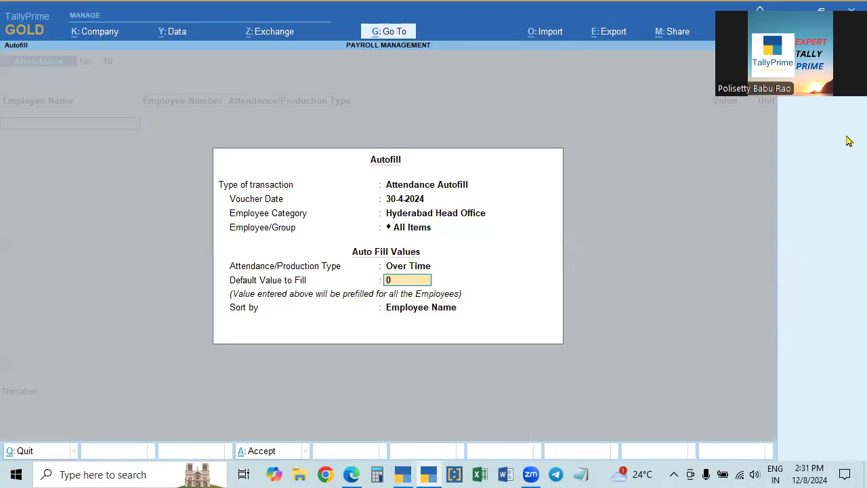
key("Return")
key("Down")
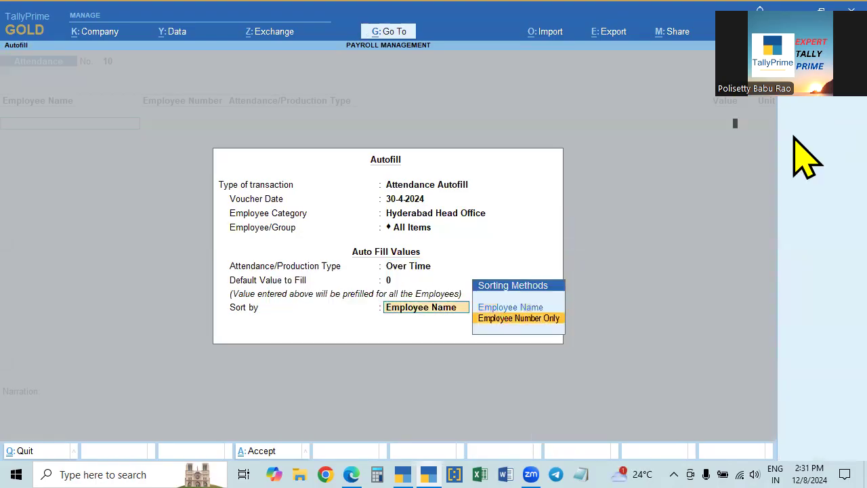
key("Return")
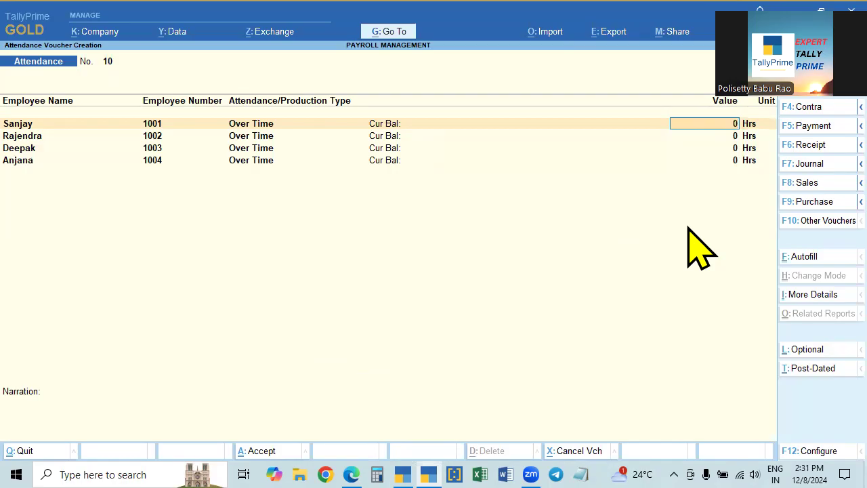
Check the overtime hours in the payroll PDF and enter 6 Hrs of overtime for the first employee in the voucher.
key("alt+Tab")
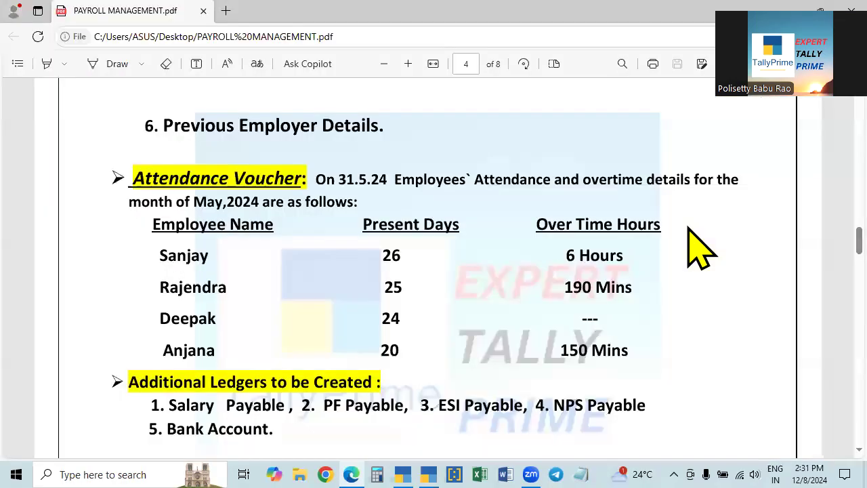
key("alt+Tab")
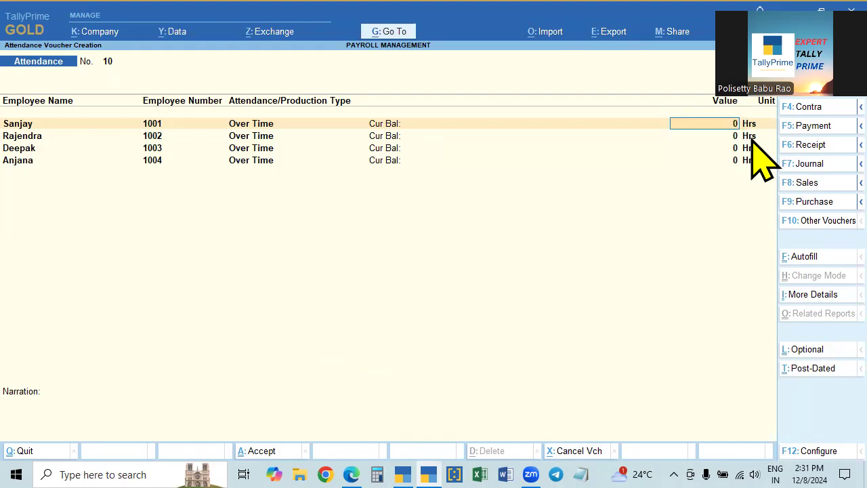
key("alt+Tab")
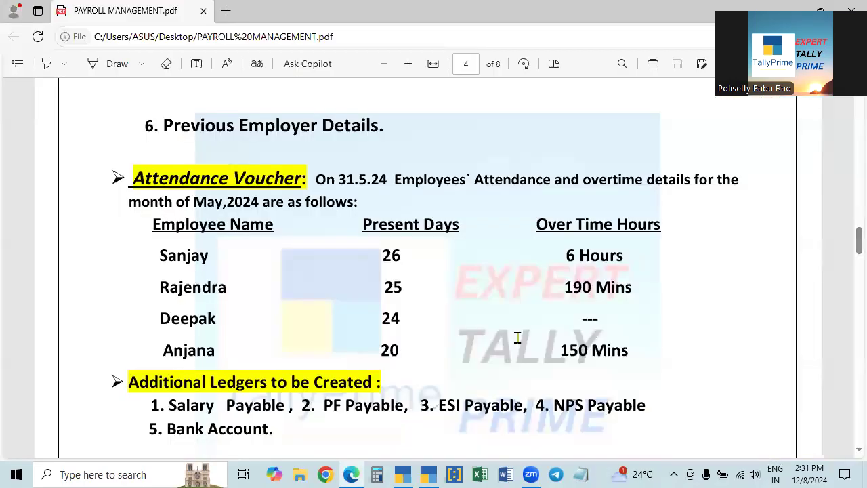
key("alt+Tab")
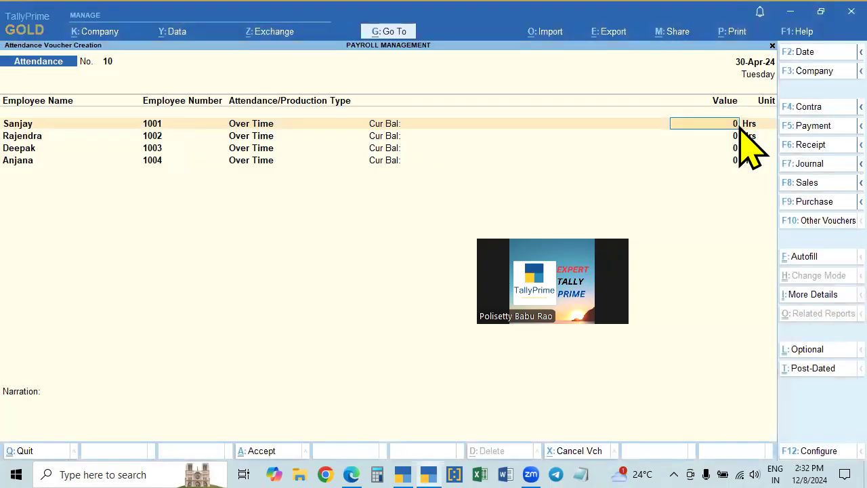
key("alt+Tab")
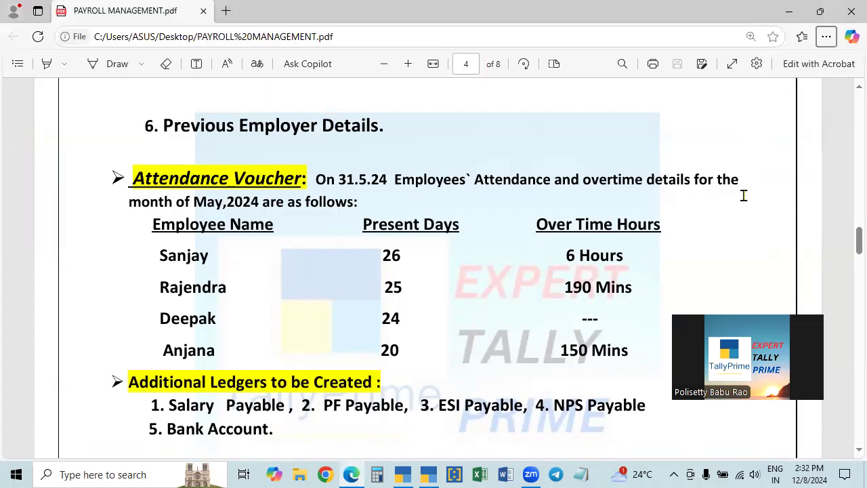
key("alt+Tab")
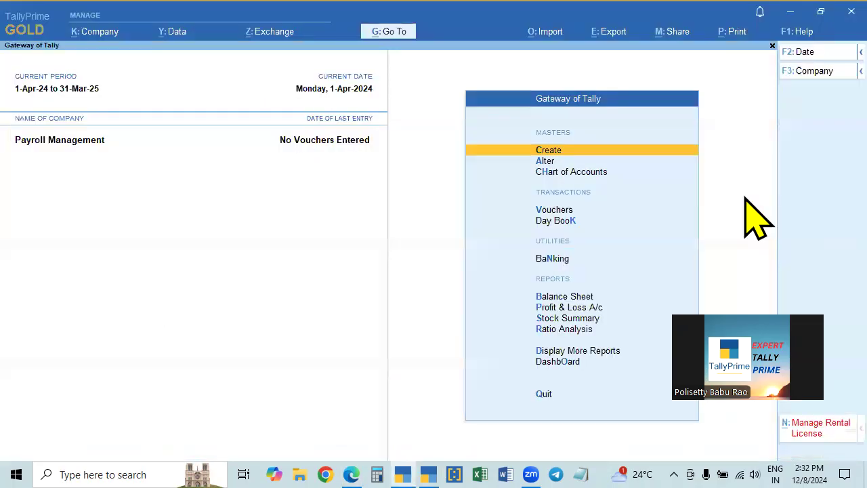
key("ctrl+F5")
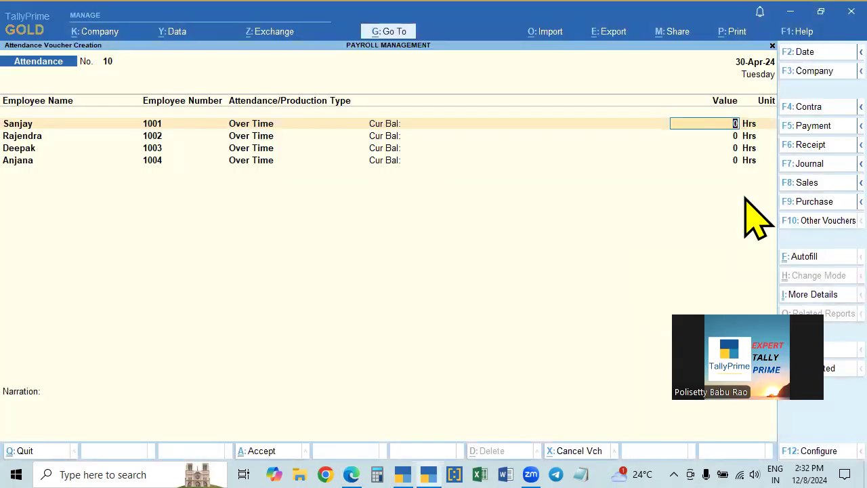
type("6")
key("Return")
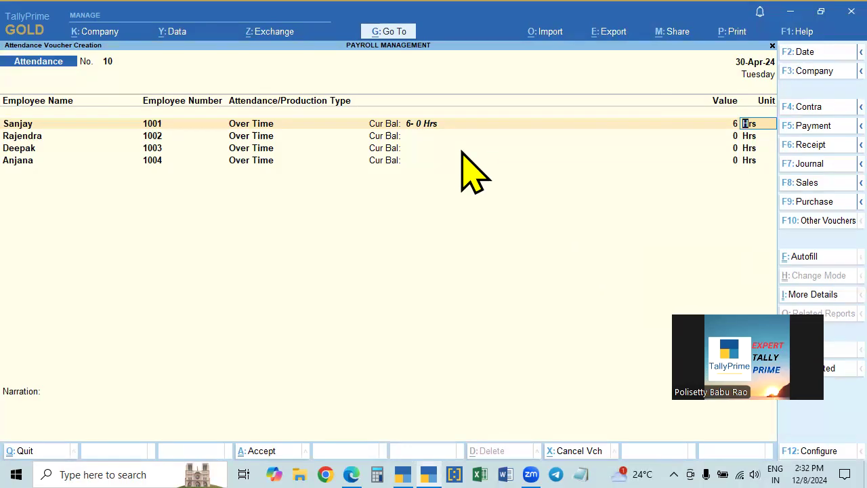
key("Return")
Look up the second employee's overtime in the payroll PDF and set it to 190 with unit mins in the voucher.
key("ctrl+q")
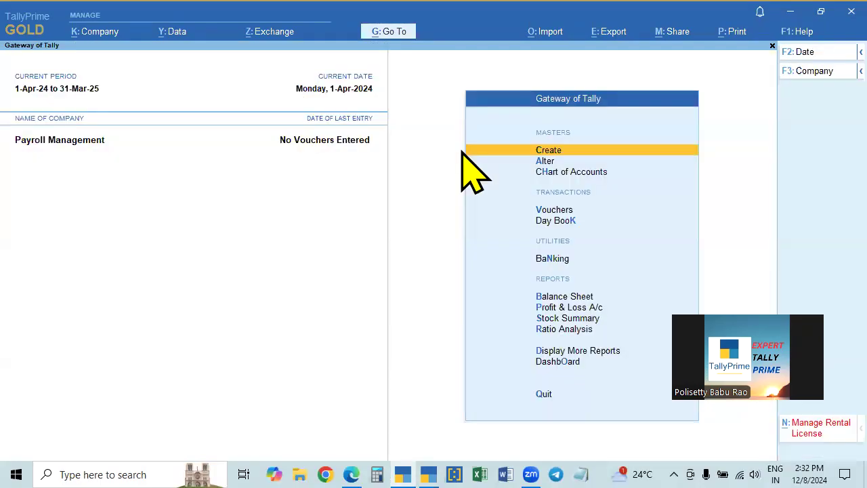
key("alt+Tab")
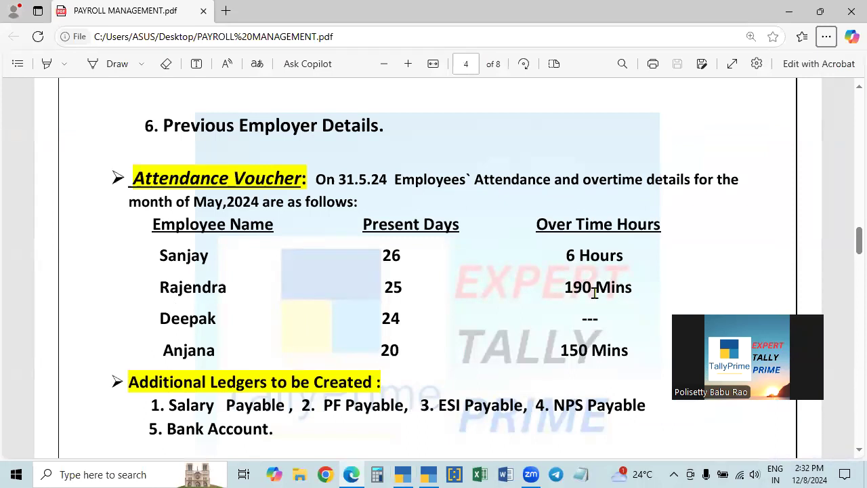
key("alt+Tab")
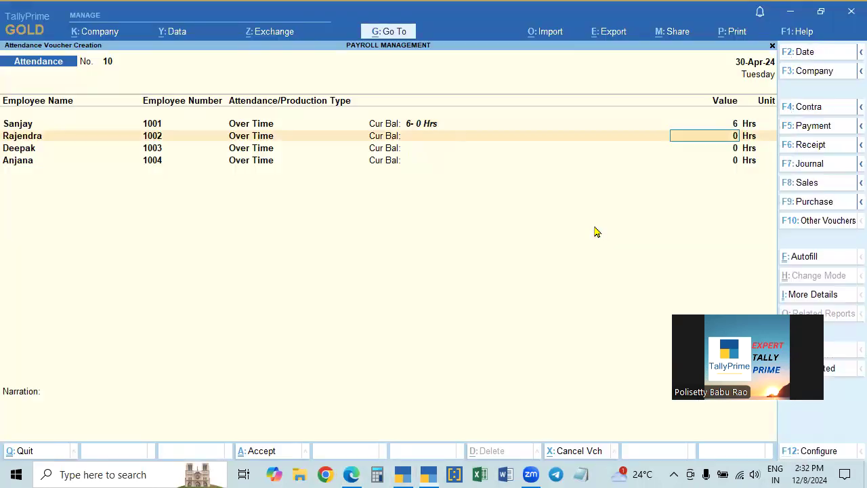
type("190")
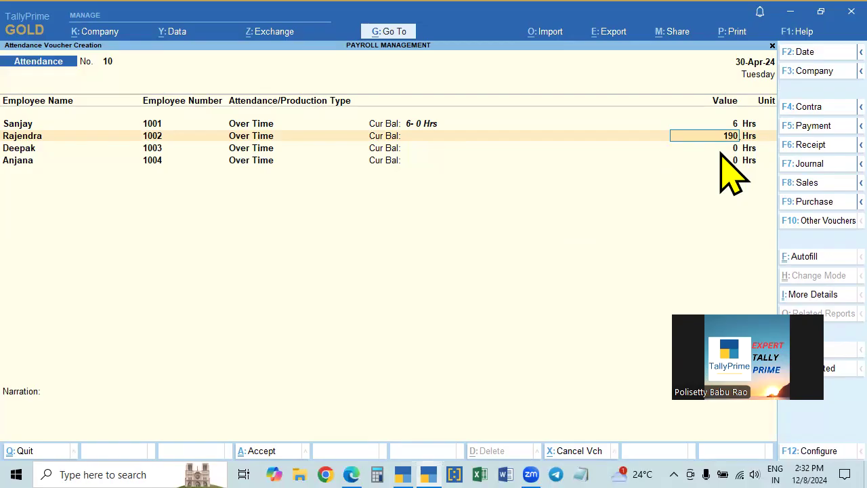
key("Return")
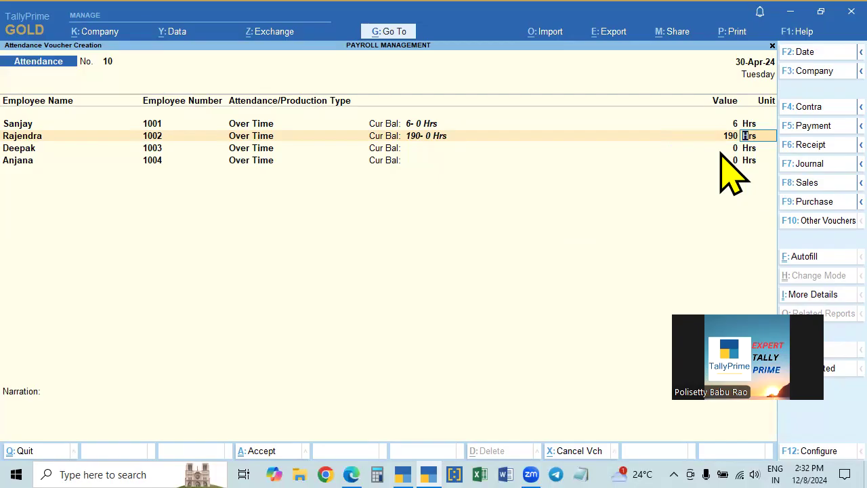
type("mind")
key("BackSpace")
type("s")
key("Return")
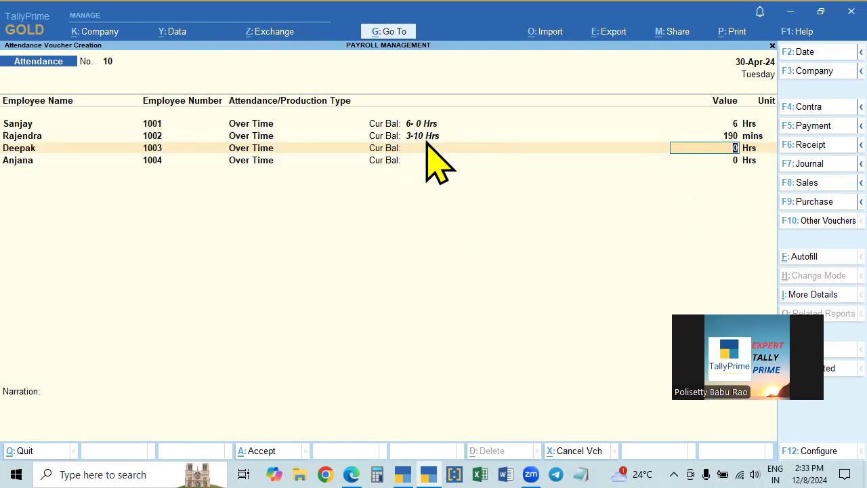
Review the first two employees' overtime values and units in the voucher, and look up the remaining employees' overtime in the payroll PDF.
key("ctrl+q")
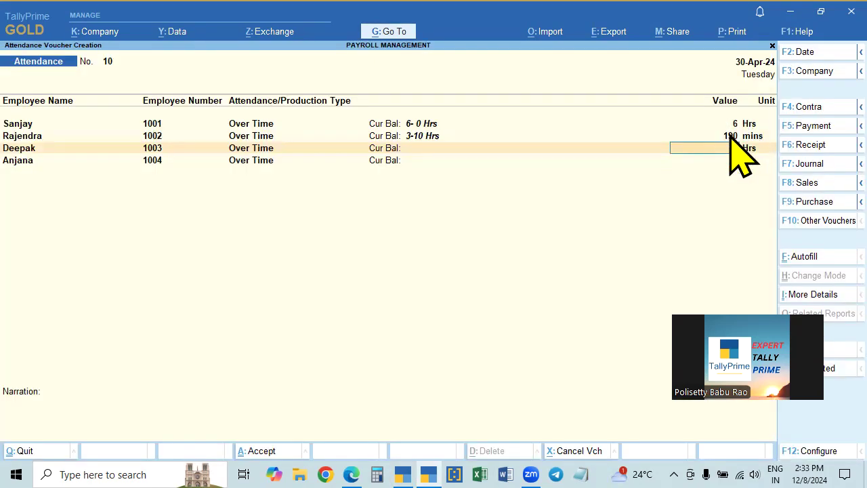
left_click(752, 136)
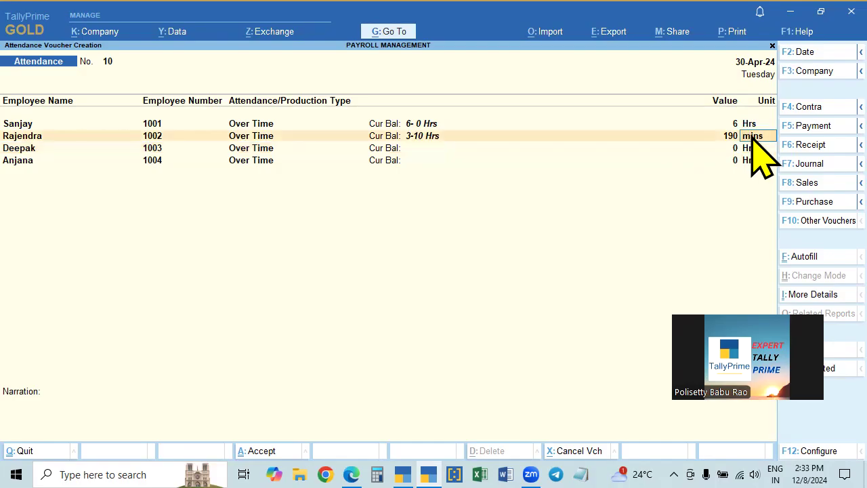
left_click(738, 124)
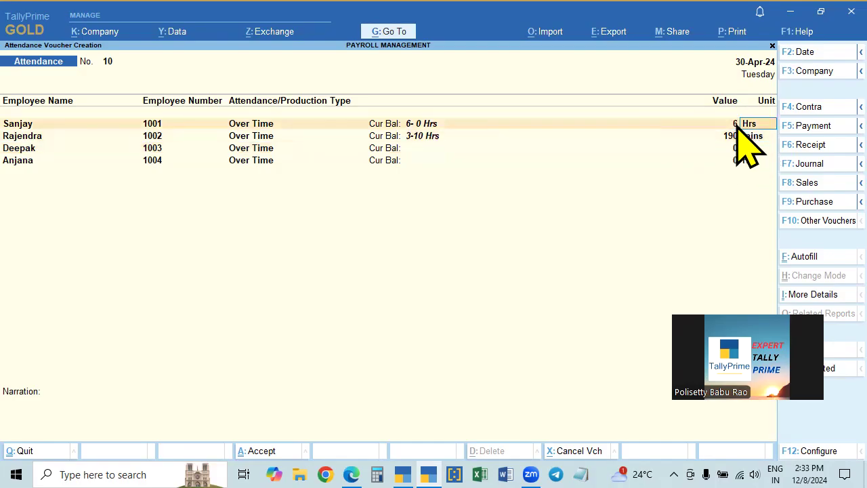
left_click(733, 135)
key("Return")
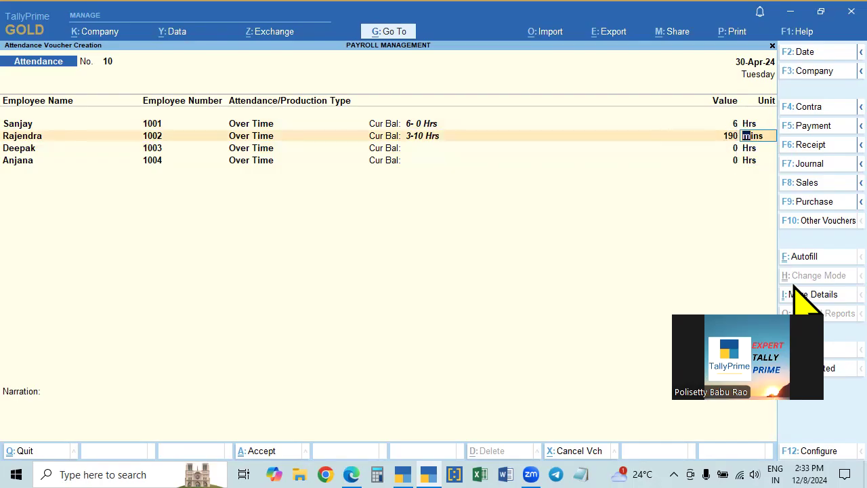
key("Return")
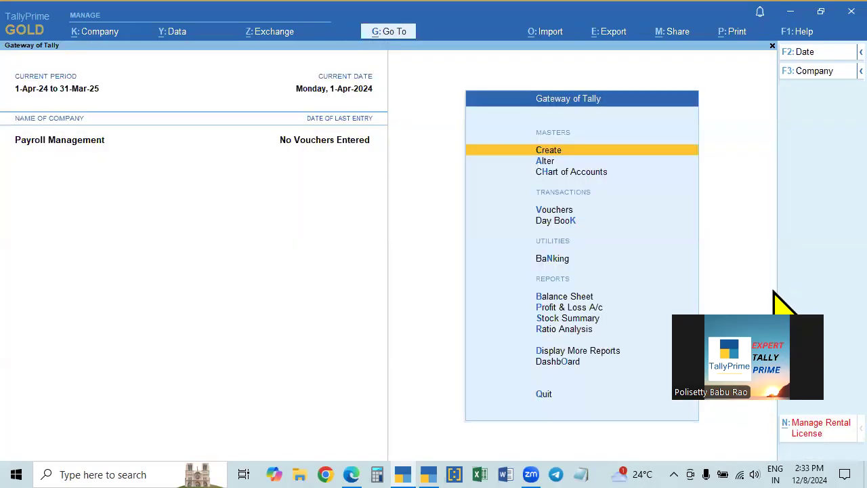
key("alt+Tab")
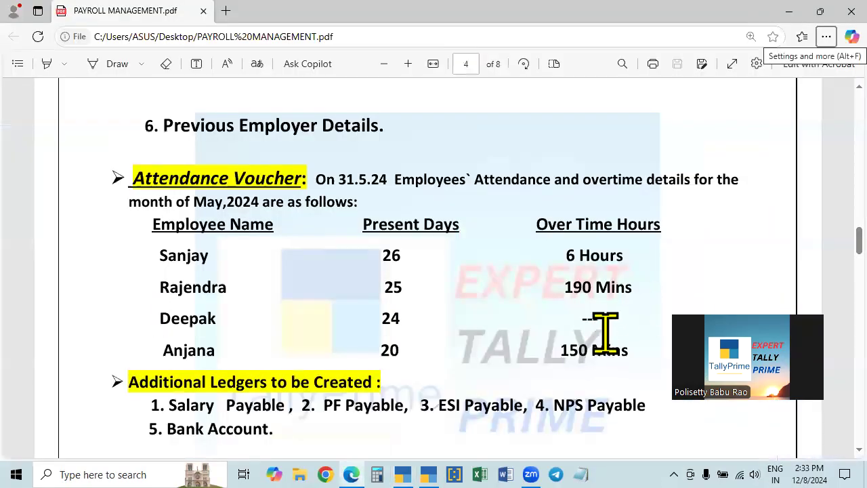
key("alt+Tab")
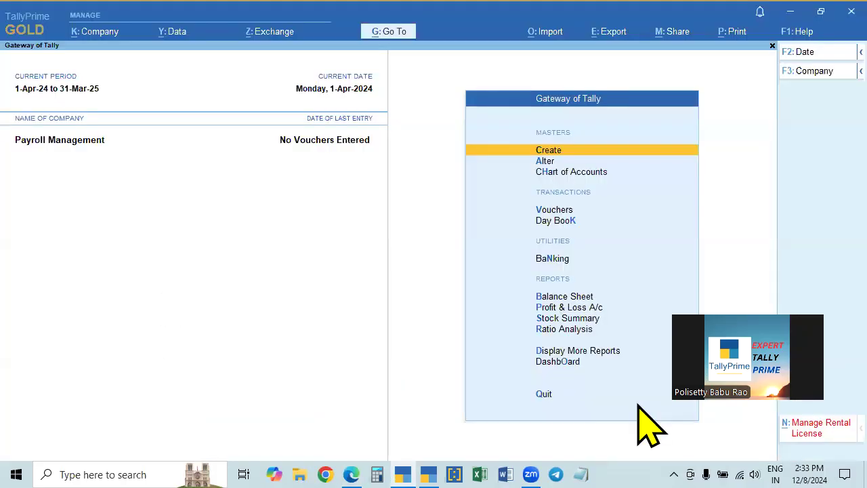
Accept 0 Hrs of overtime for the third employee in the attendance voucher.
key("alt+Tab")
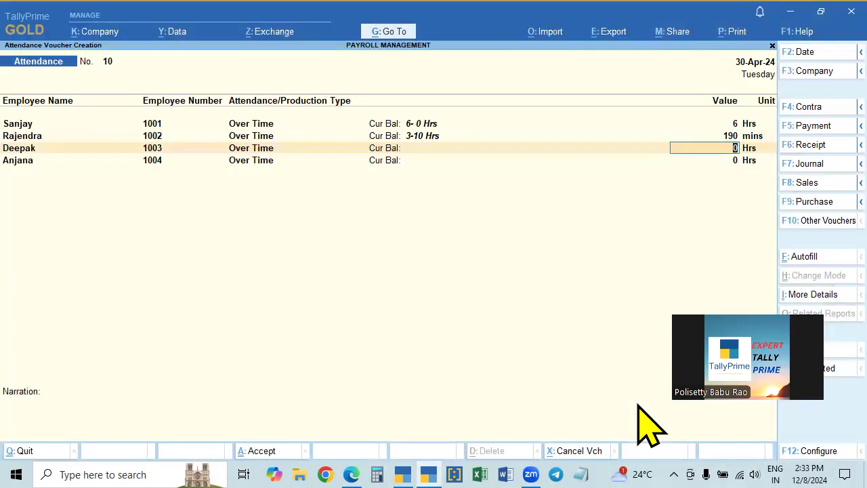
key("Return")
key("Return")
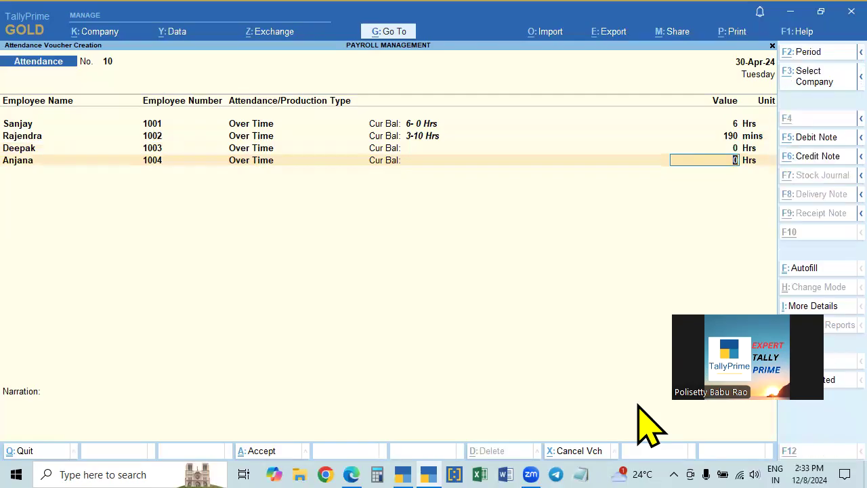
Set the fourth employee's overtime to 150 with unit mins and save the attendance voucher.
key("alt+Tab")
key("alt+Tab")
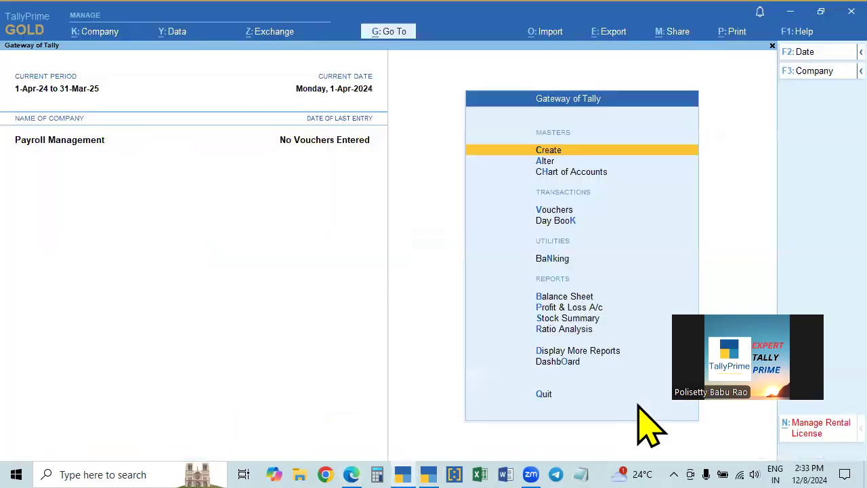
key("alt+Tab")
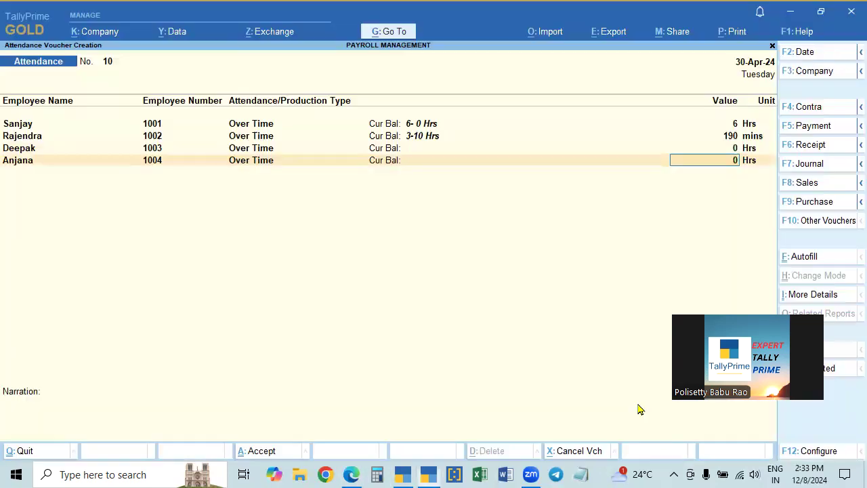
type("150")
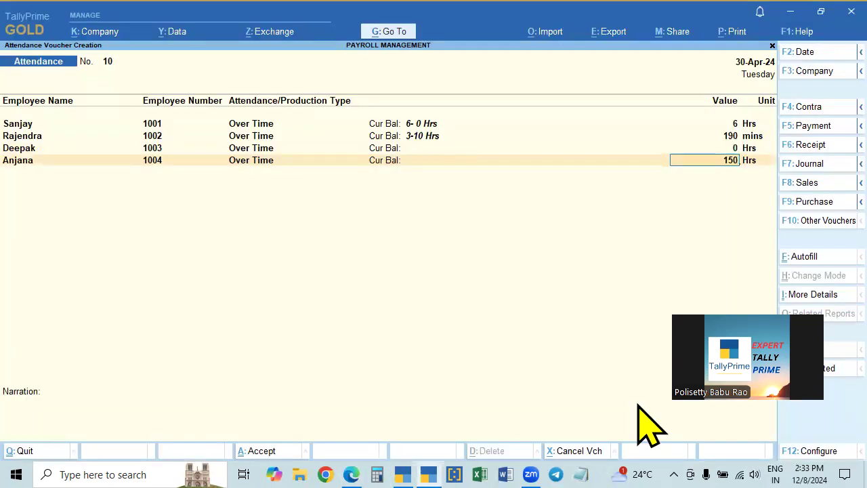
key("Return")
type("m")
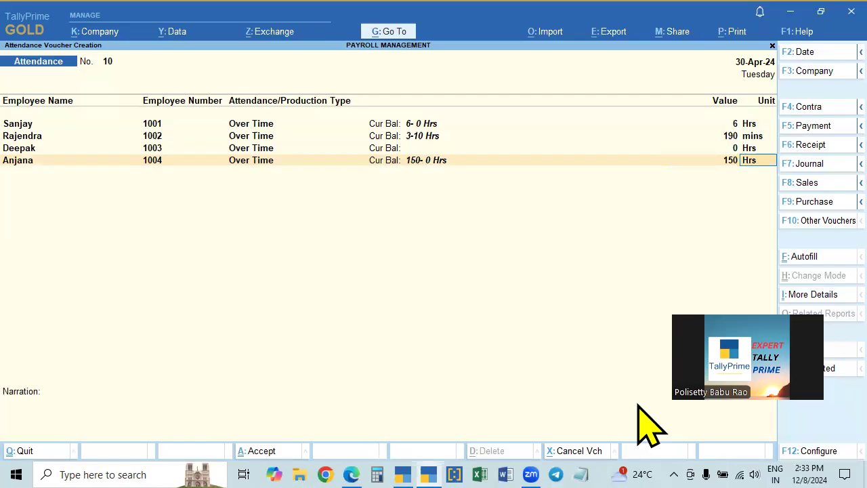
type("ins")
key("Return")
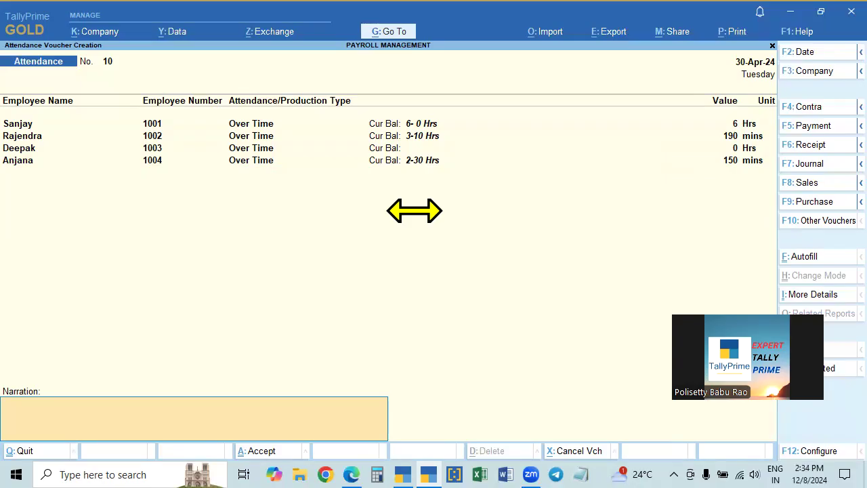
key("Return")
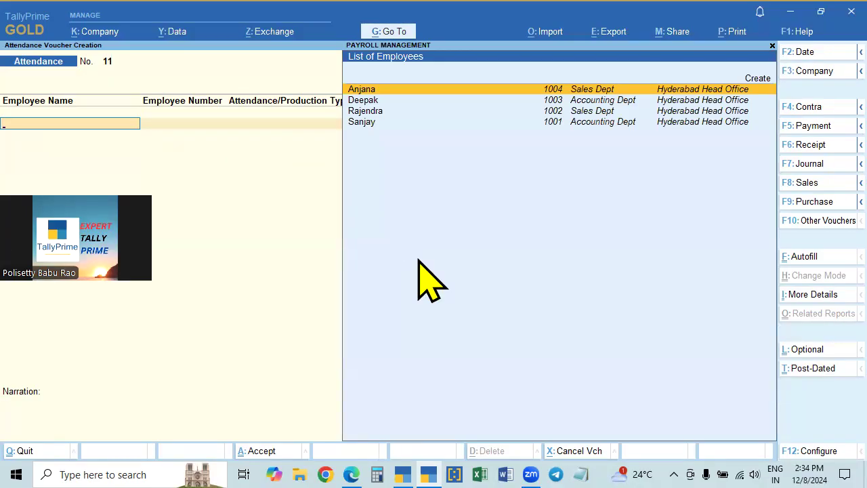
Leave the blank attendance voucher, reopen voucher entry and change the voucher type to Payroll.
key("Escape")
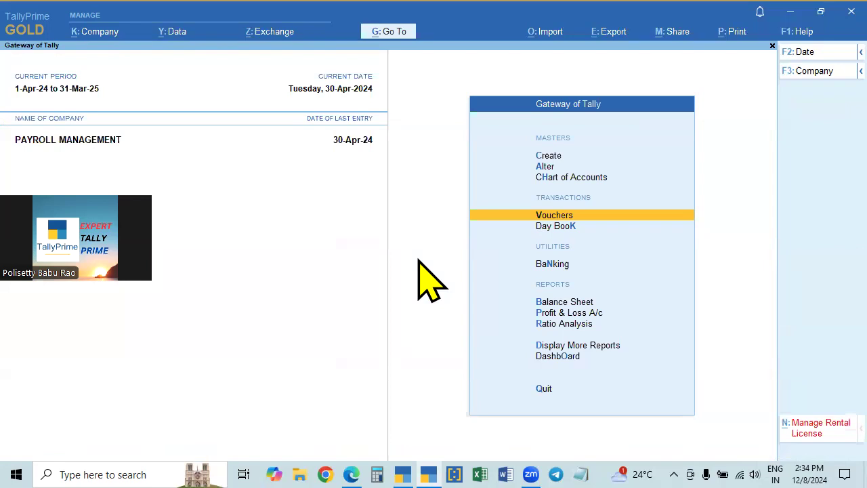
key("Return")
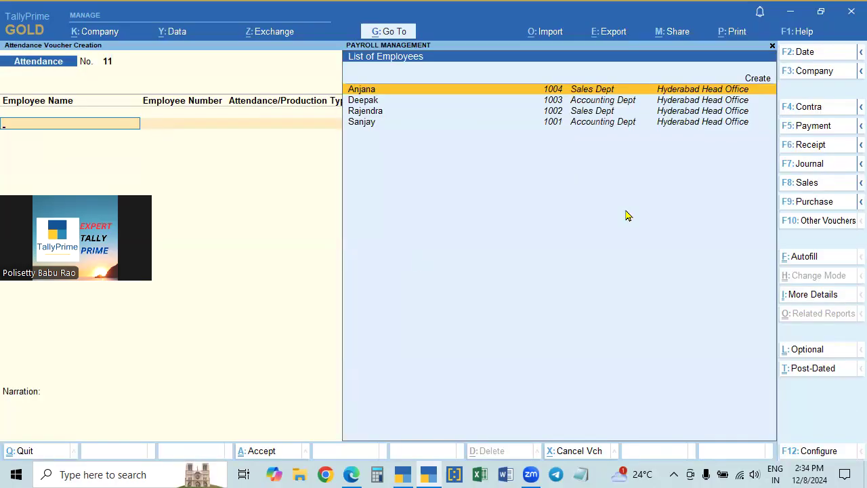
left_click(810, 221)
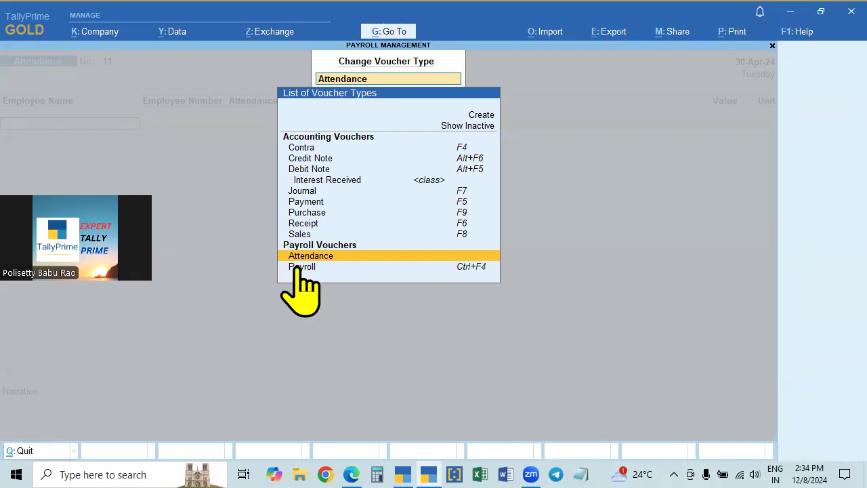
left_click(466, 269)
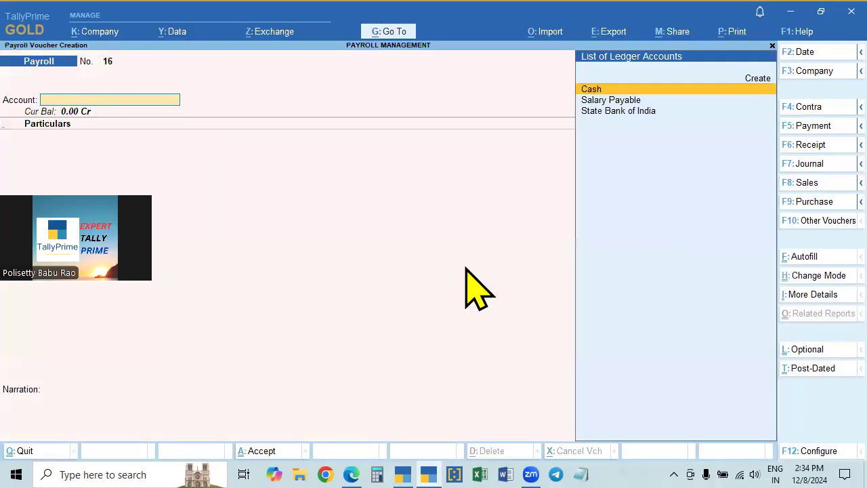
View the list of voucher types, switch to a Journal voucher and return to the Payroll voucher.
left_click(818, 220)
key("Escape")
key("Escape")
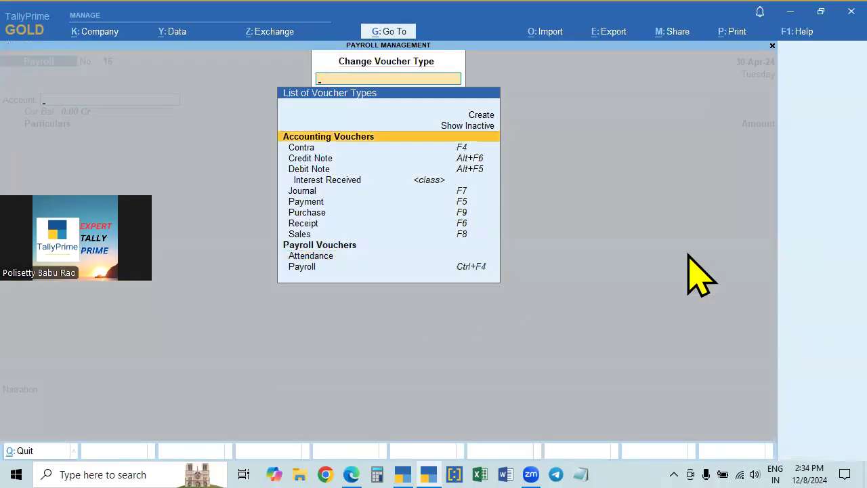
left_click(811, 166)
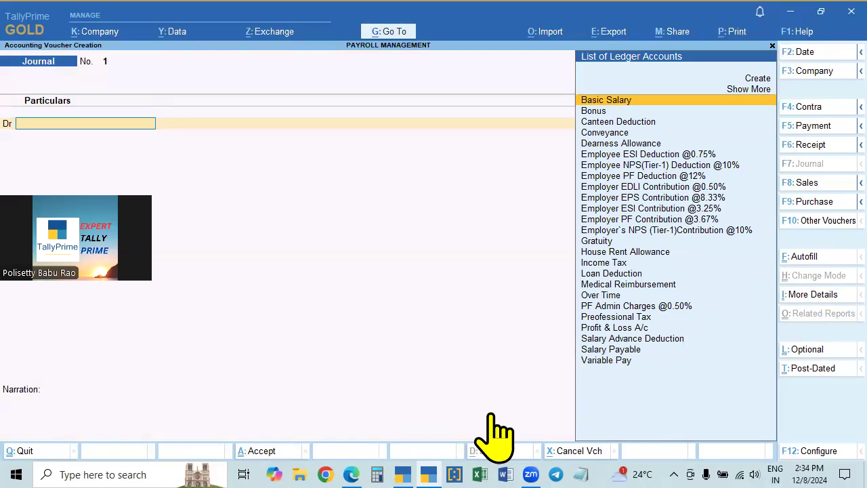
key("ctrl")
key("ctrl+F4")
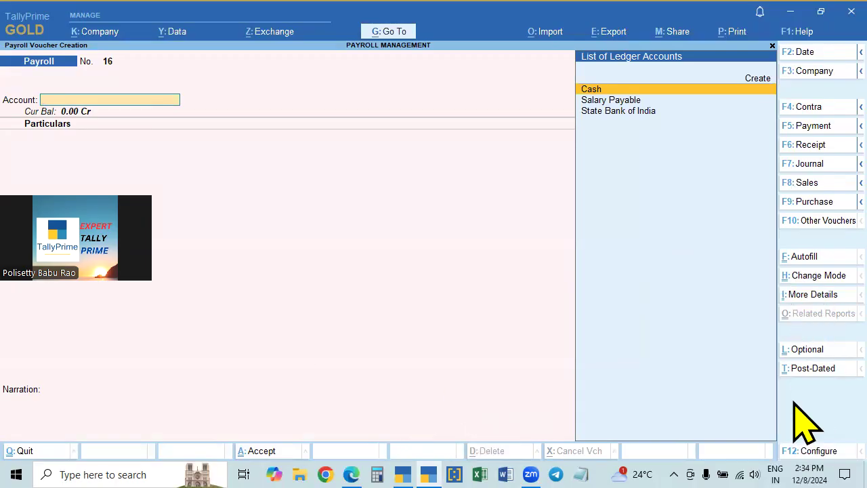
Set up a User Defined Payroll Autofill for 1-4-2024 to 30-4-2024, Hyderabad Head Office, All Items, sorted by Employee Number Only.
key("ctrl")
key("ctrl+f")
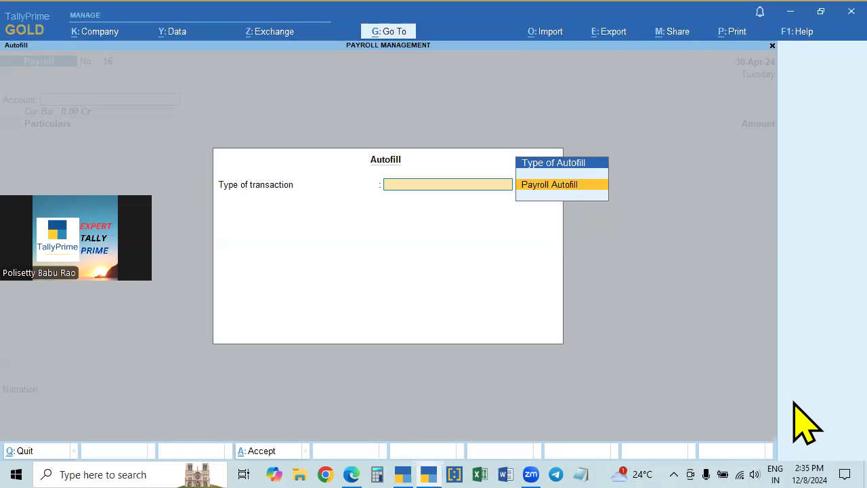
key("Return")
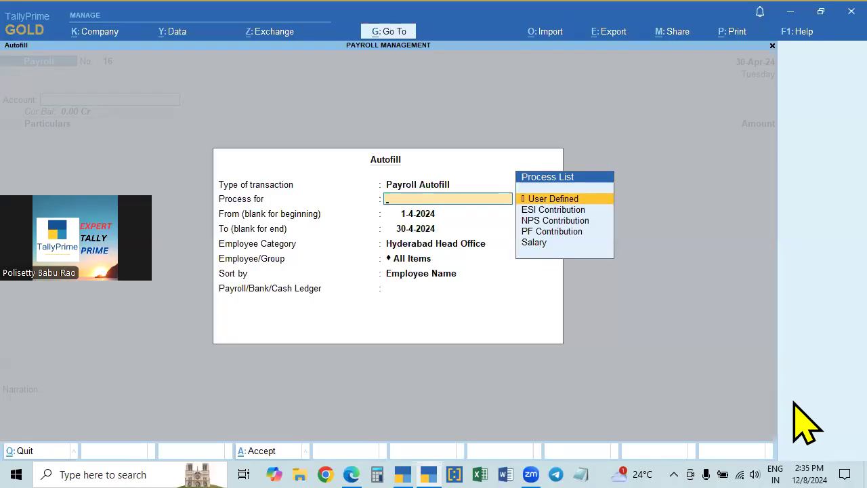
key("Return")
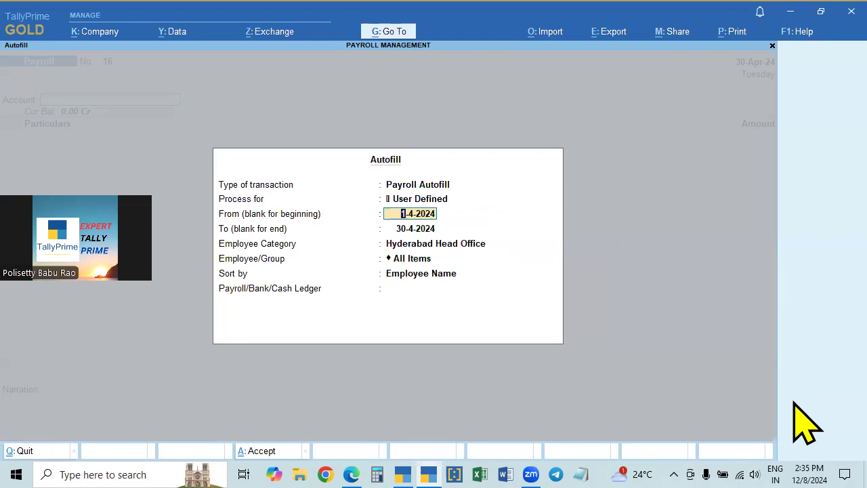
key("Return")
key("Return")
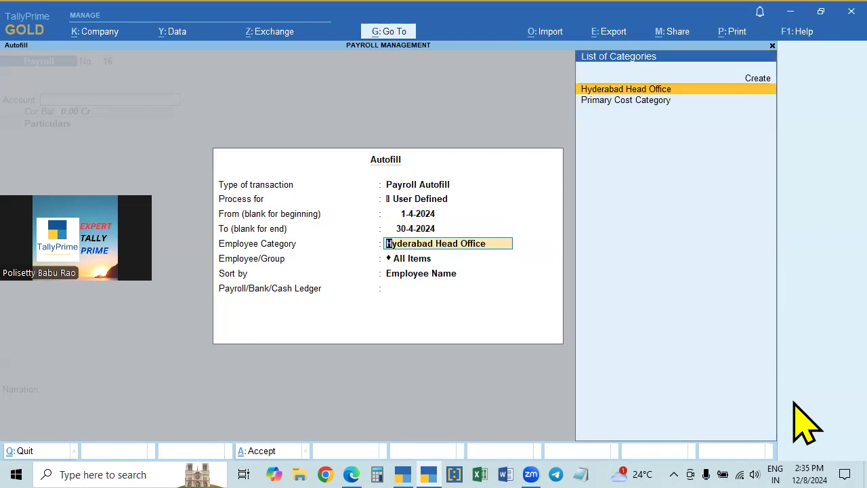
key("Return")
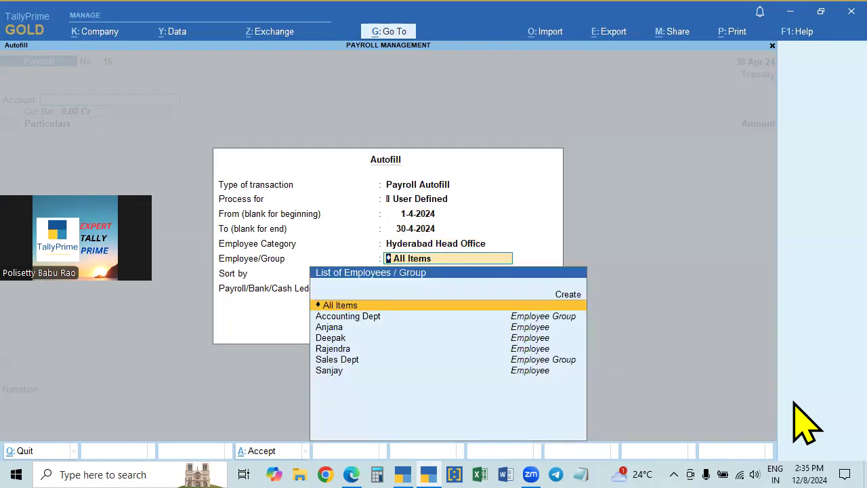
key("Return")
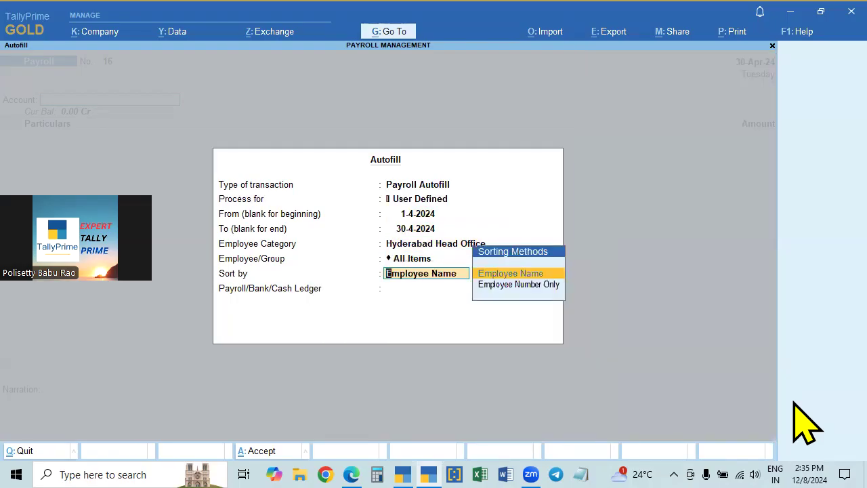
key("Down")
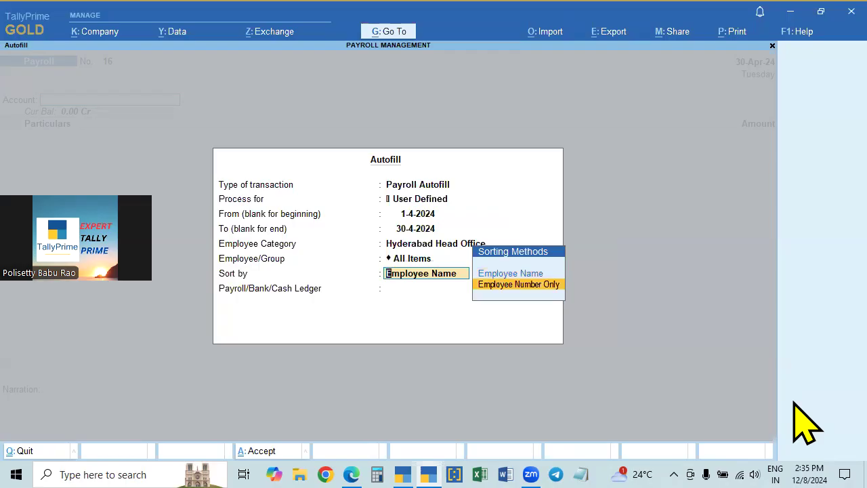
key("Return")
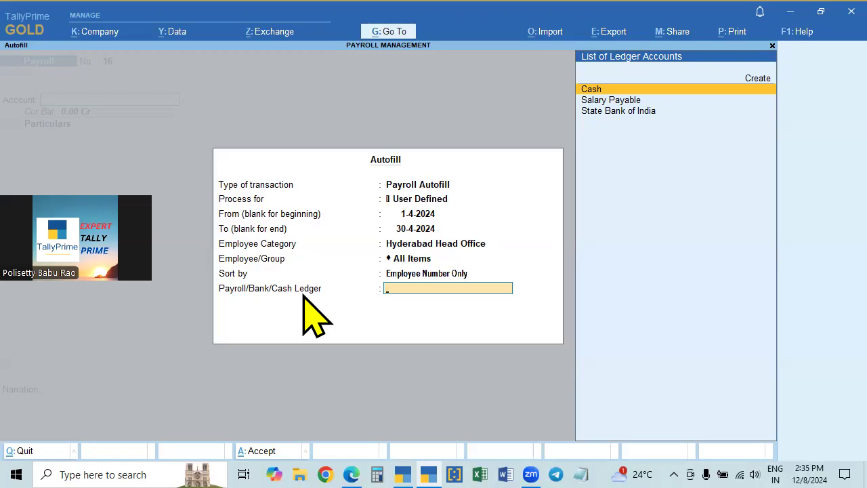
Choose Salary Payable as the autofill's payroll ledger and fill the payroll voucher.
key("Down")
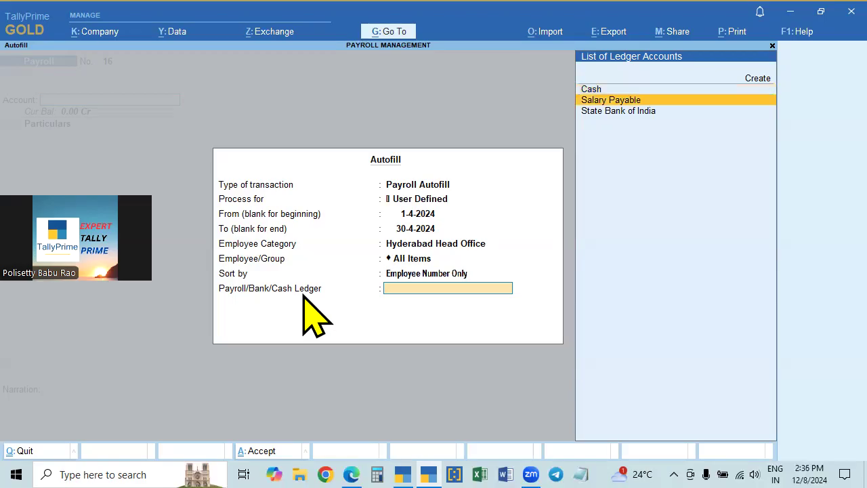
key("BackSpace")
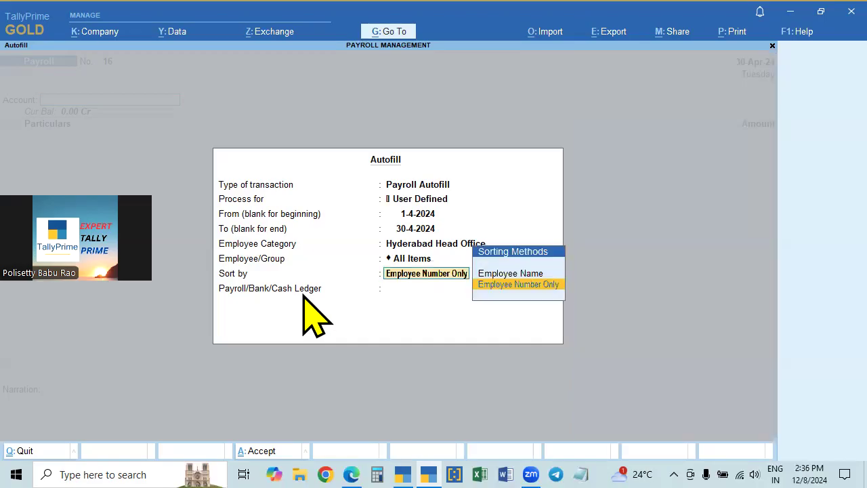
key("Return")
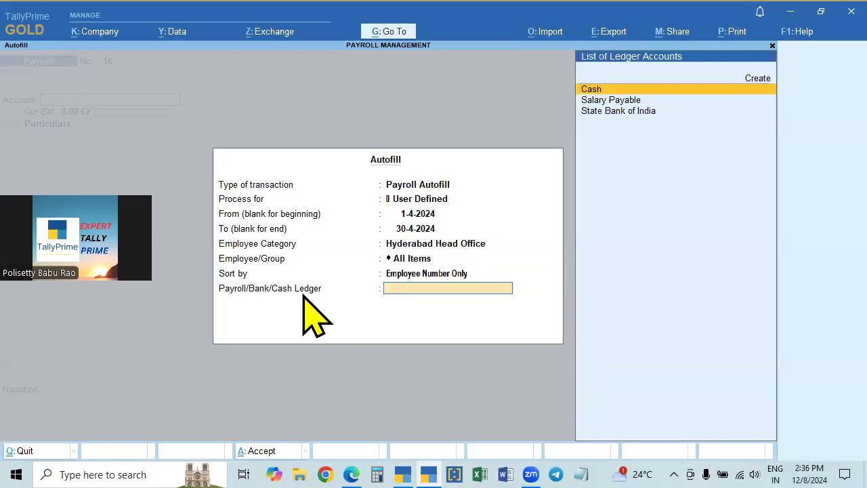
left_click(618, 101)
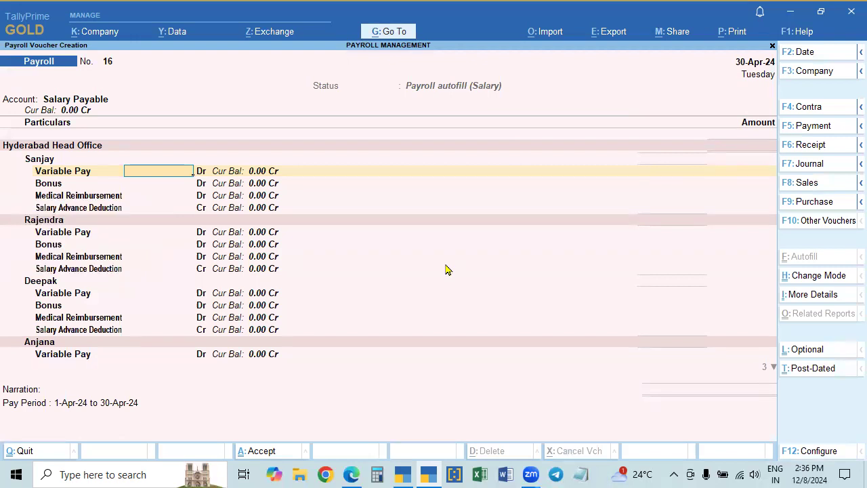
Discard the autofilled payroll voucher and return to a blank one.
key("Escape")
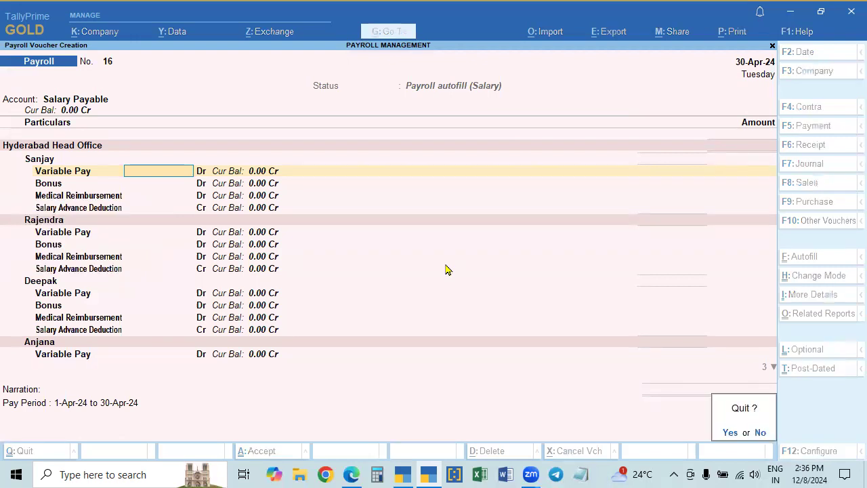
key("y")
key("Return")
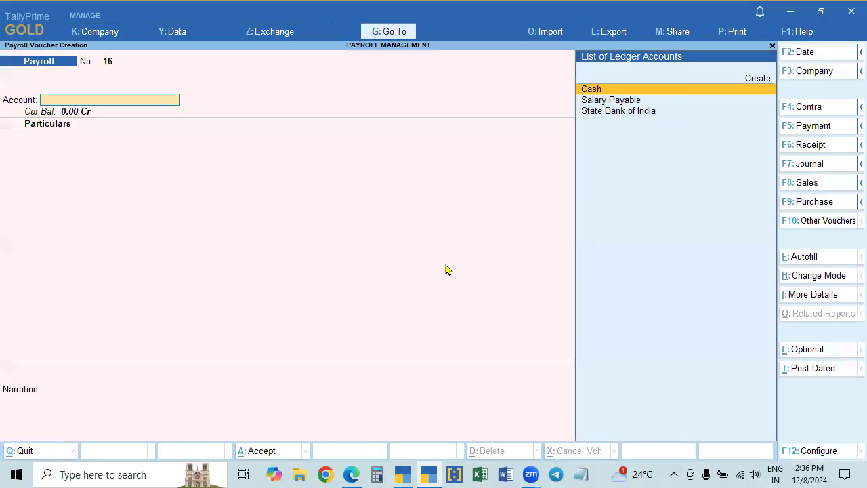
key("Down")
key("Up")
Configure the Payroll Autofill again as User Defined for April 2024, Hyderabad Head Office, All Items, sorted by Employee Number Only.
key("ctrl")
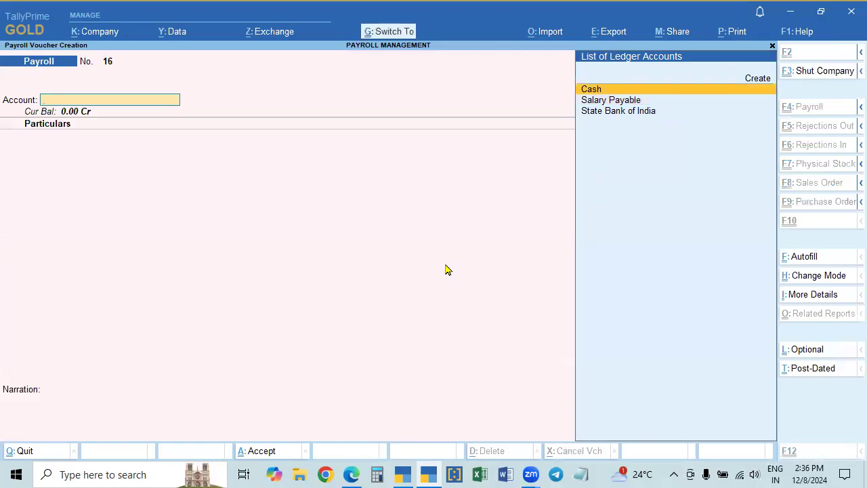
key("ctrl")
key("ctrl+f")
key("Return")
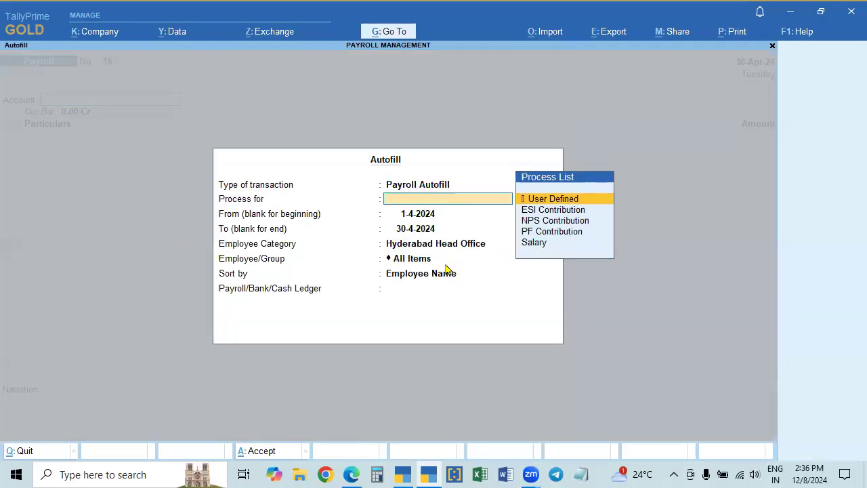
key("Return")
key("Return")
key("Return")
key("Return")
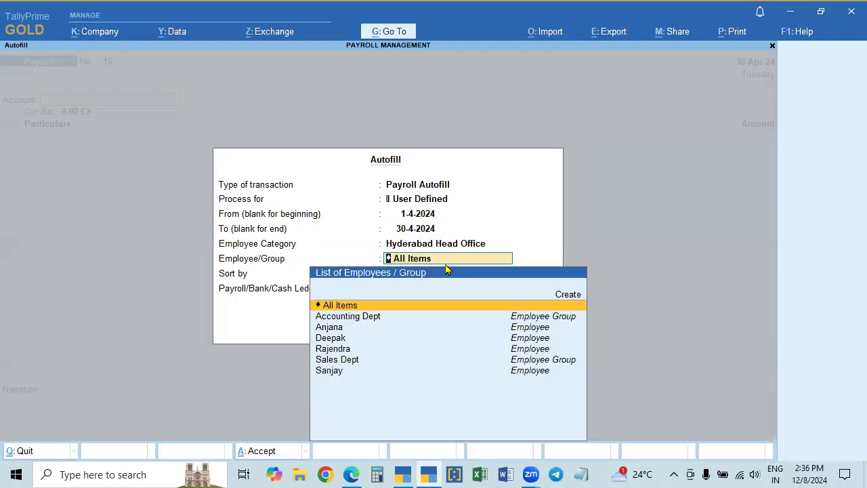
key("Return")
key("Down")
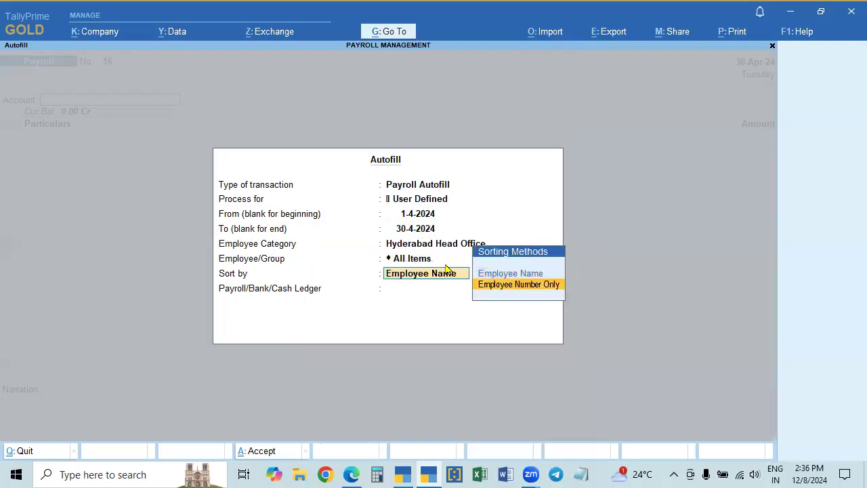
key("Return")
Start a new pay head from the autofill's payroll ledger field and name it PF Payable.
key("Down")
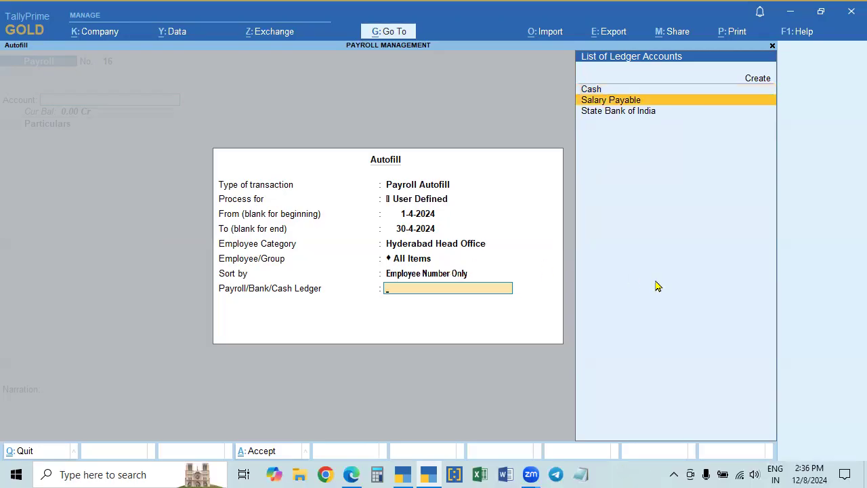
key("alt+c")
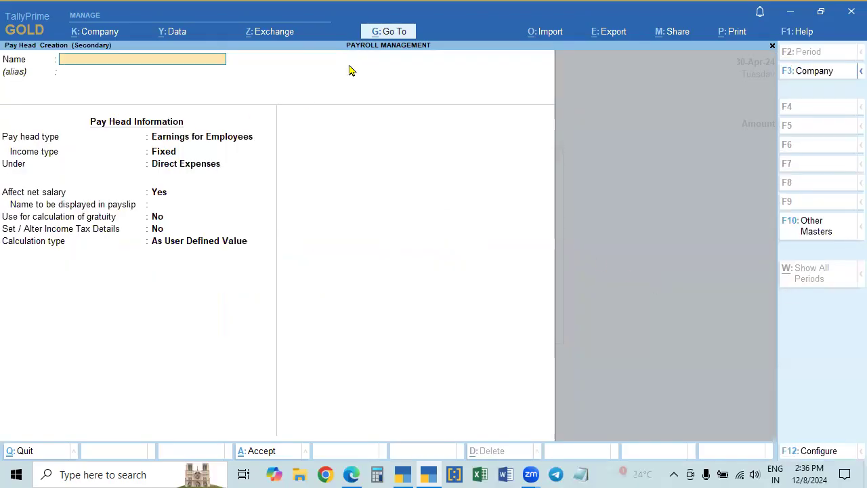
type("Sa")
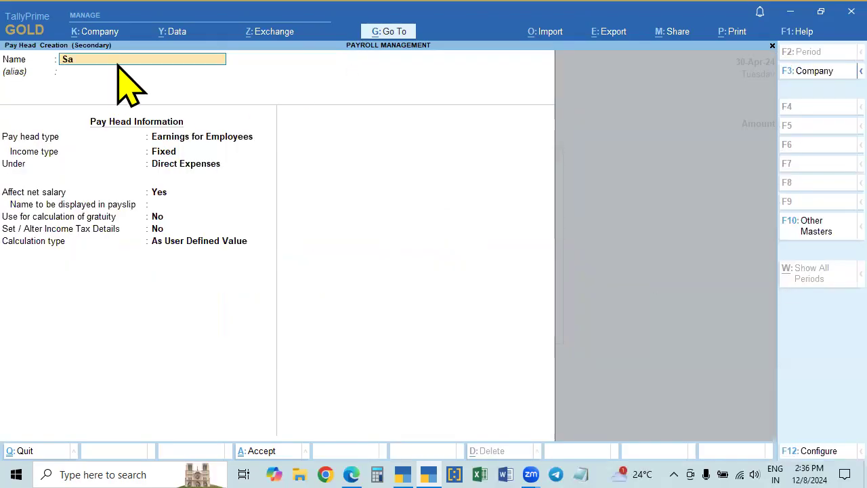
type("lary Payable")
key("Return")
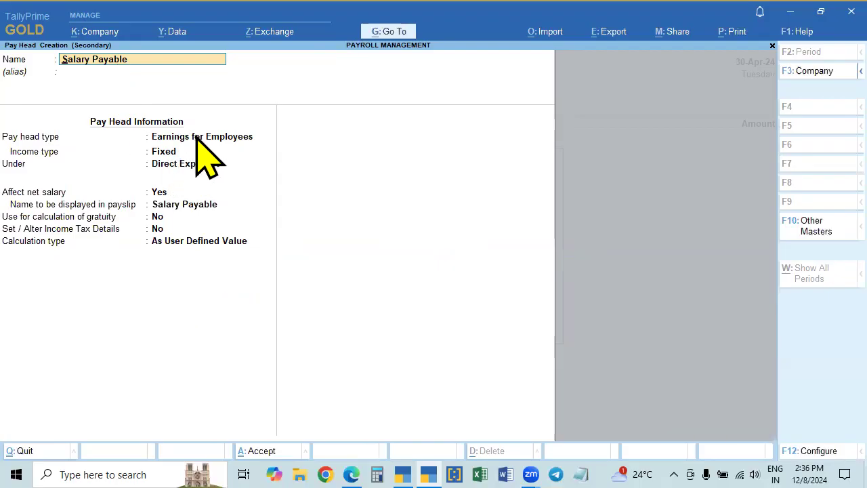
key("BackSpace")
type("PF Payb")
key("BackSpace")
type("able")
key("Return")
key("Return")
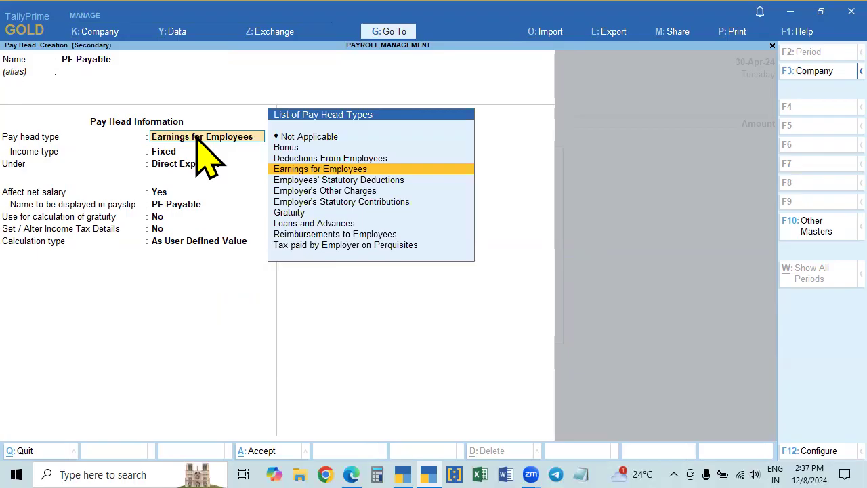
Set PF Payable's pay head type to Not Applicable, place it under Current Liabilities, and save it.
key("Up")
key("Up")
key("Up")
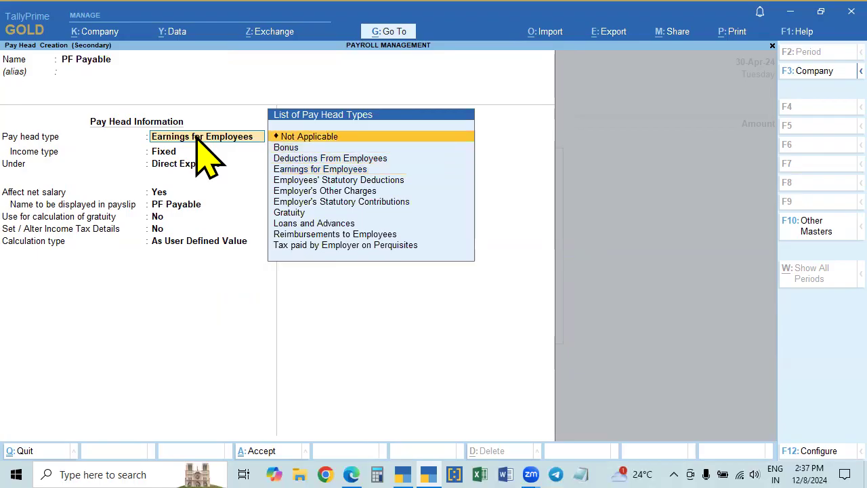
key("Return")
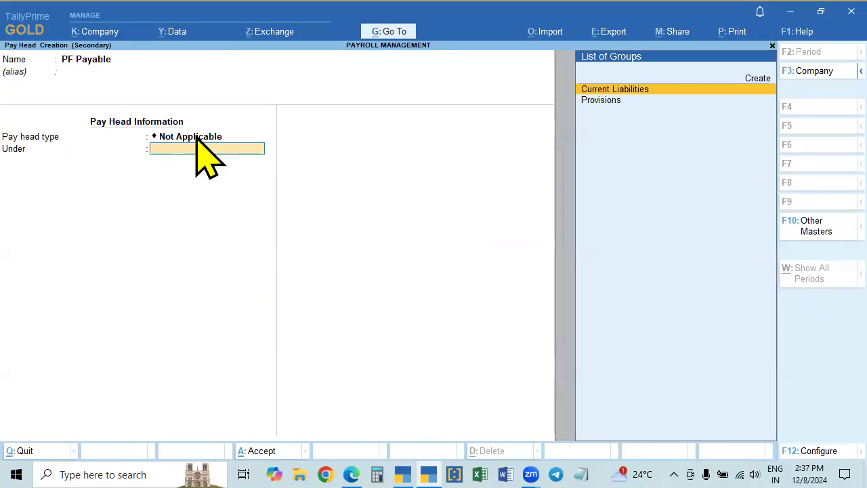
key("Return")
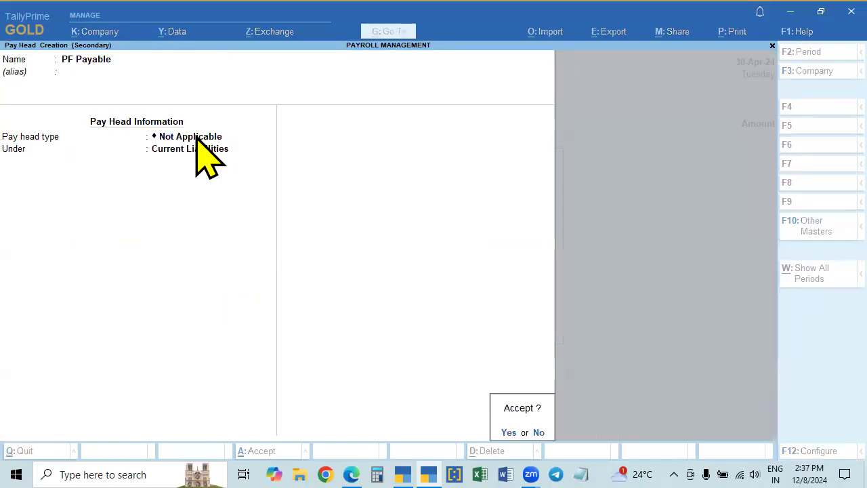
key("Return")
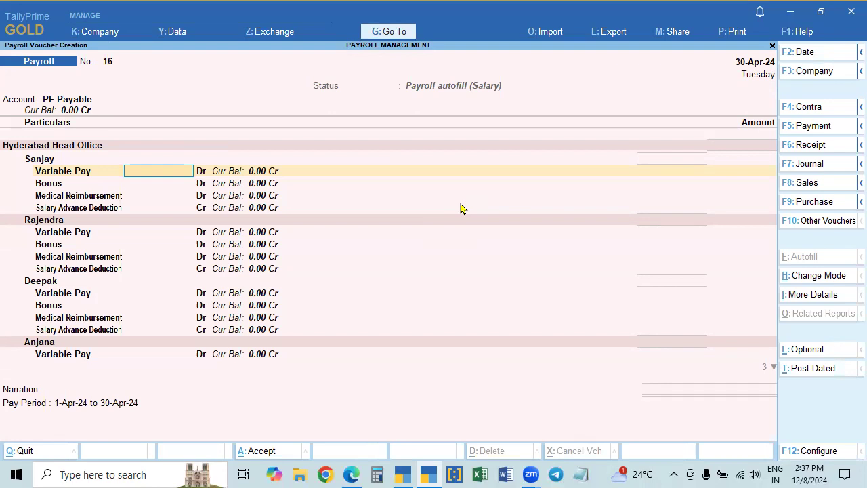
Discard the payroll voucher autofilled against PF Payable and return to a blank one.
key("Escape")
key("Return")
key("Return")
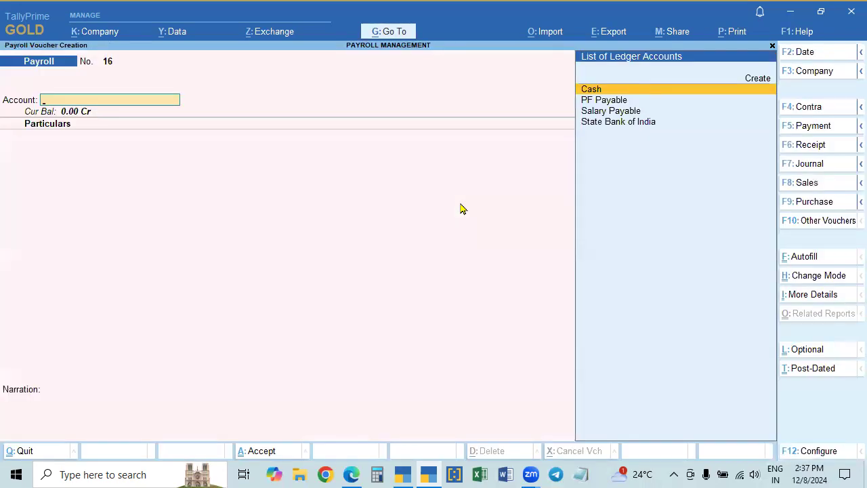
Autofill the payroll voucher as User Defined for 1-4-2024 to 30-4-2024, Hyderabad Head Office, All Items, sorted by Employee Name, against Salary Payable.
key("ctrl+f")
key("Return")
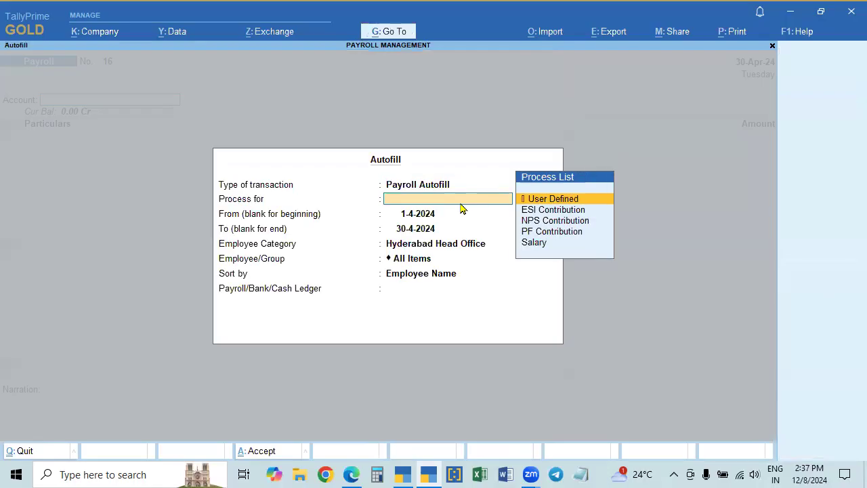
key("Return")
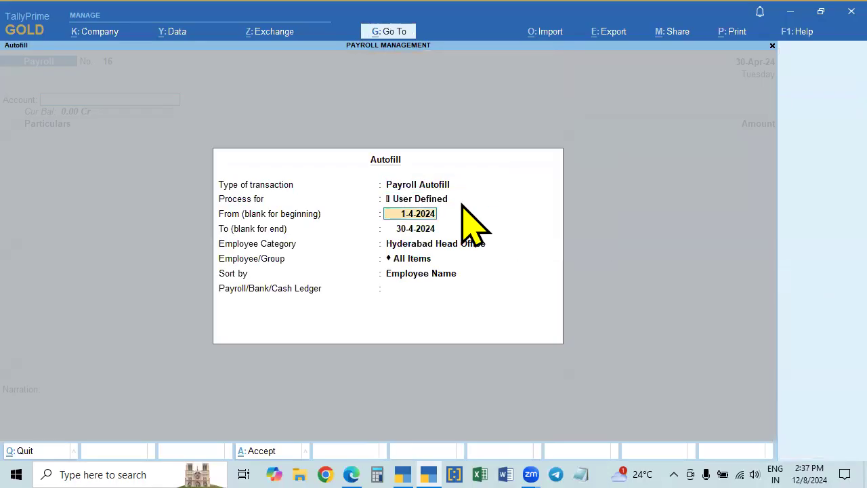
key("Return")
key("Return")
key("Return")
key("Return")
key("Return")
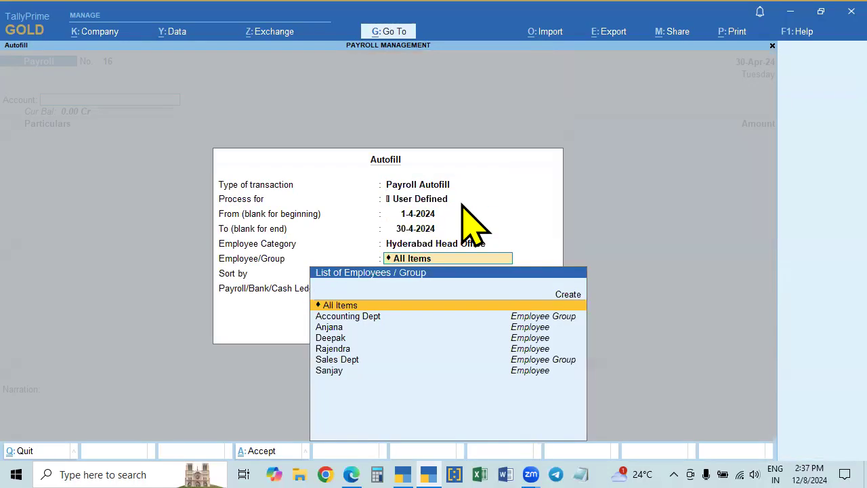
key("Down")
key("Down")
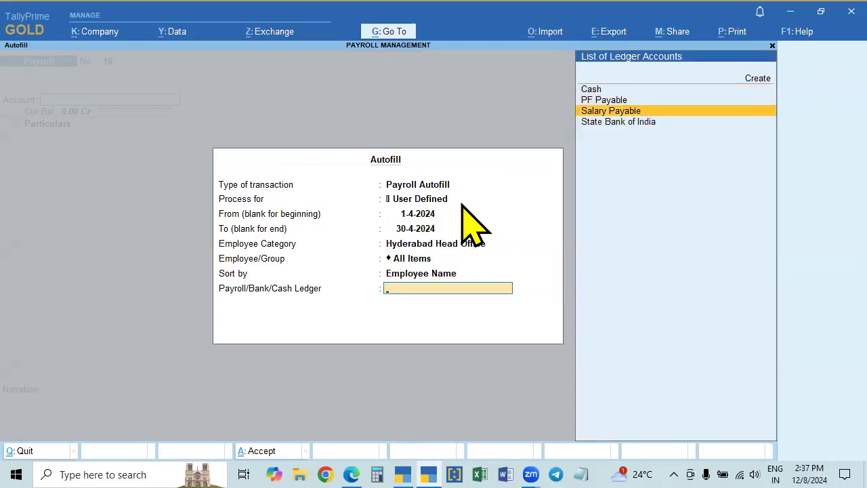
key("Return")
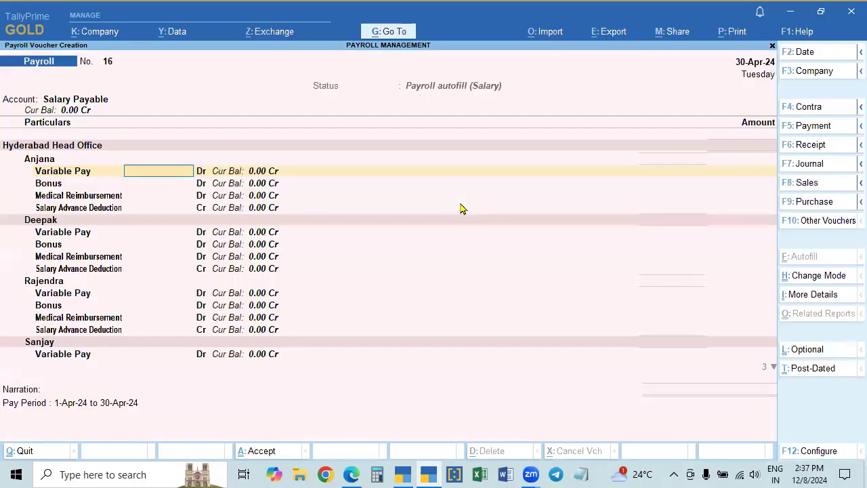
Compare the employee order in the payroll voucher with the attendance list in PAYROLL MANAGEMENT.pdf.
key("alt+Tab")
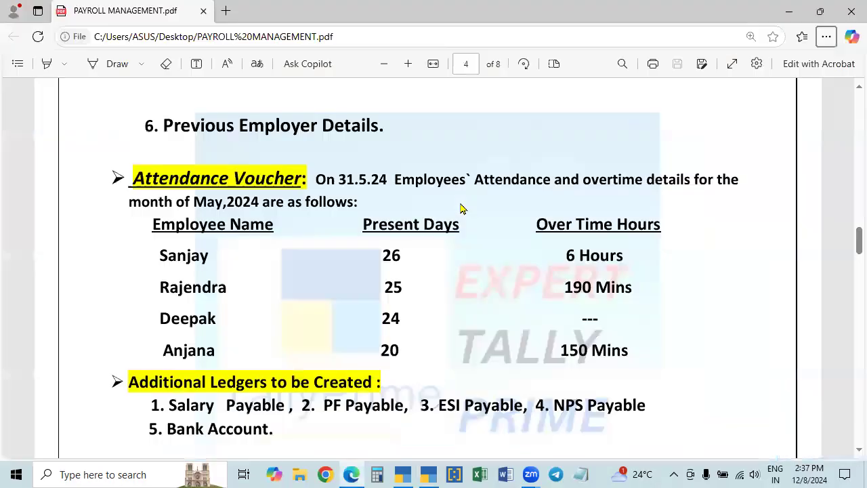
key("alt+Tab")
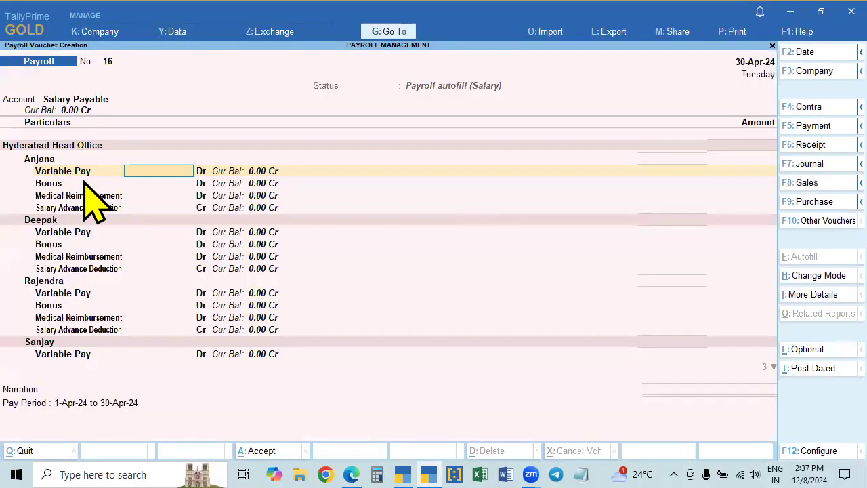
key("alt+Tab")
key("alt+Tab")
key("alt")
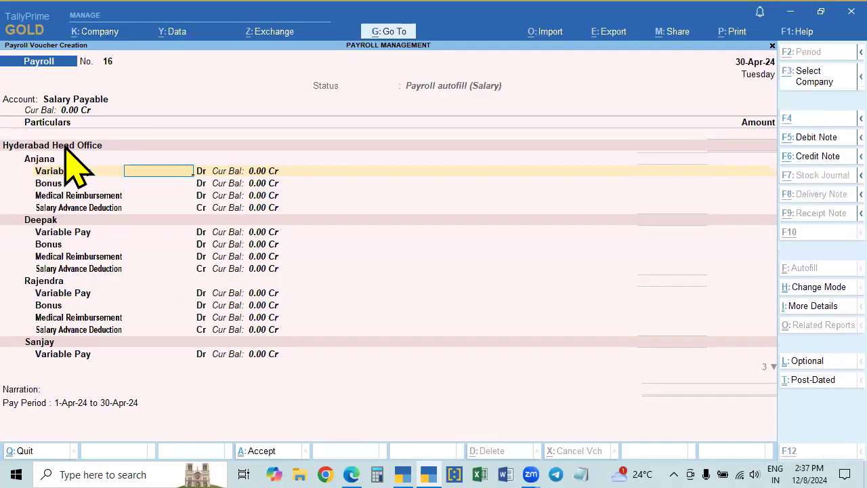
key("alt+Tab")
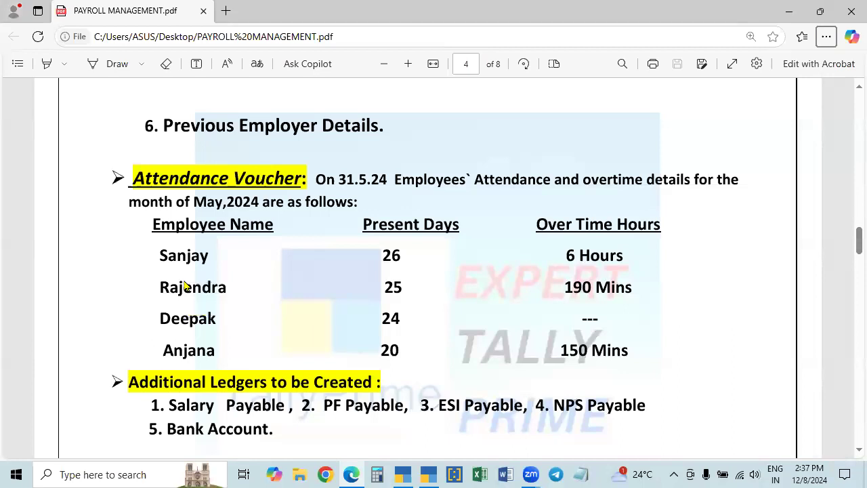
key("alt+Tab")
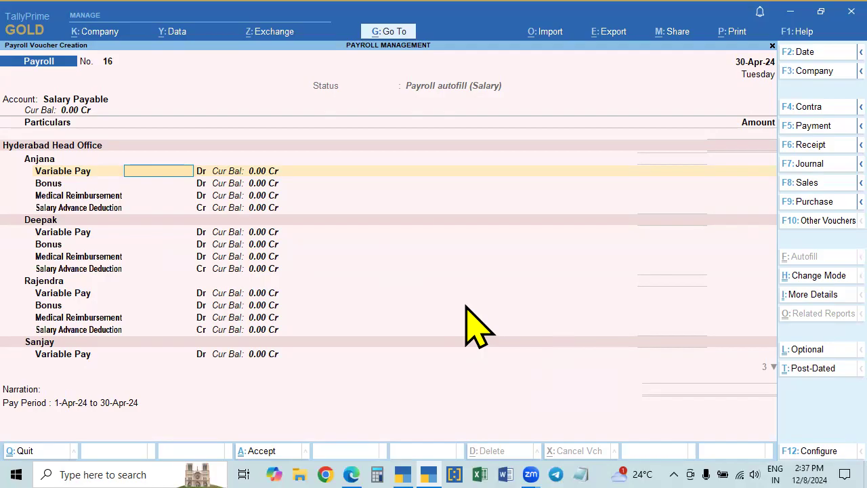
Discard the voucher and set up the User Defined Payroll Autofill for April 2024, Hyderabad Head Office, All Items, sorted by Employee Number Only.
key("Escape")
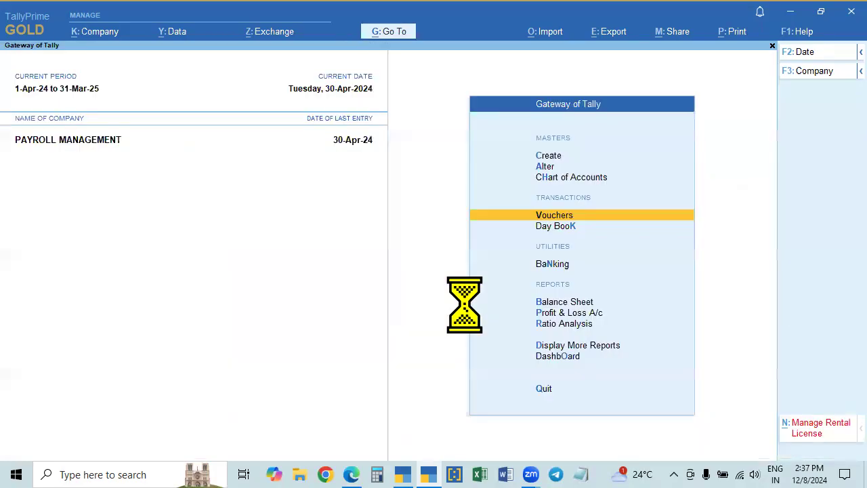
key("ctrl+f")
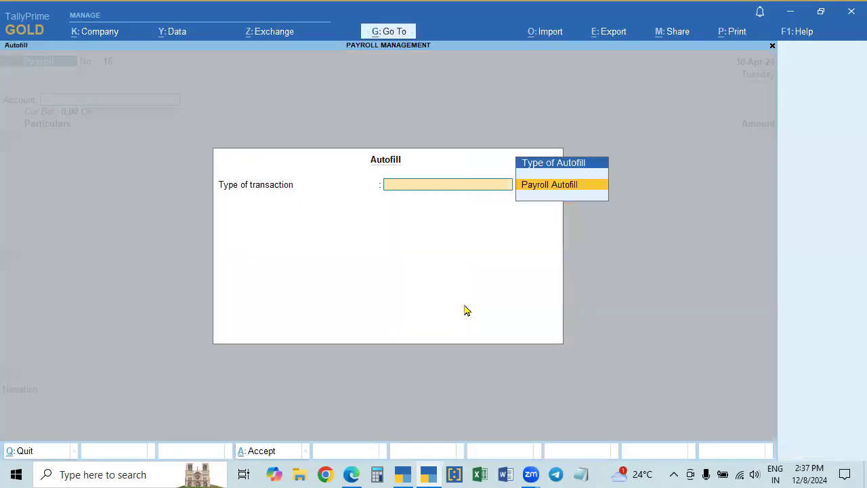
key("Return")
key("Return")
key("Return")
key("Return")
key("Return")
key("Return")
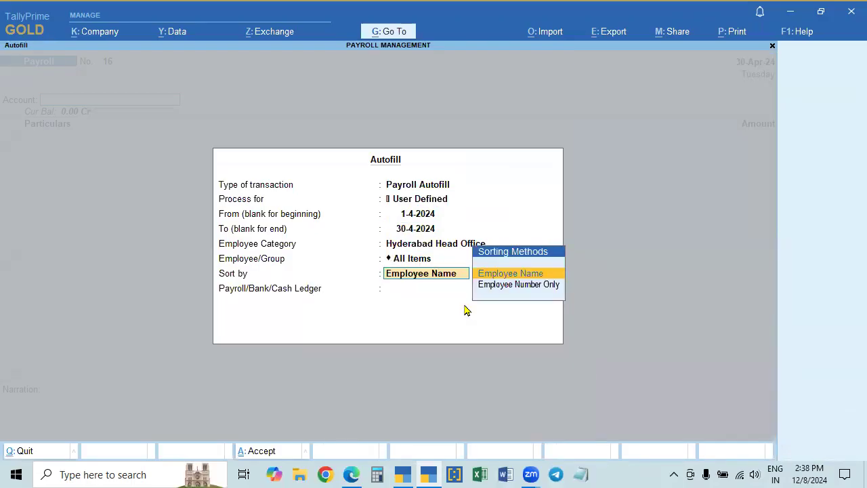
key("Down")
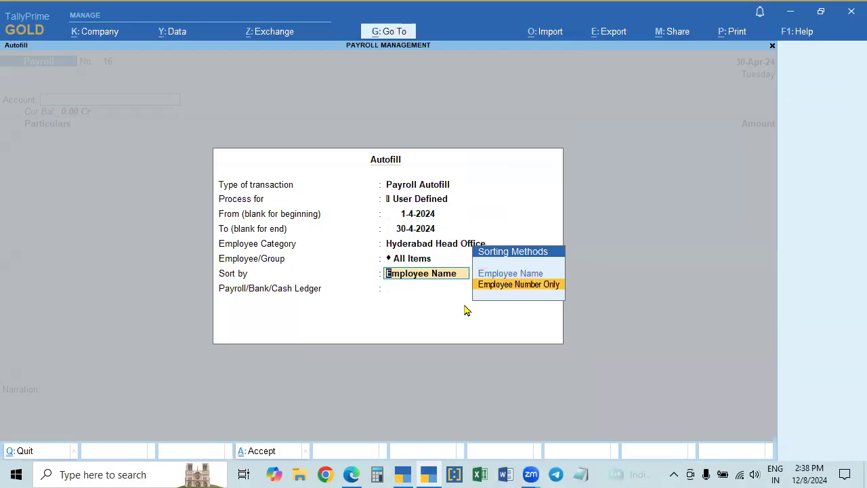
key("Return")
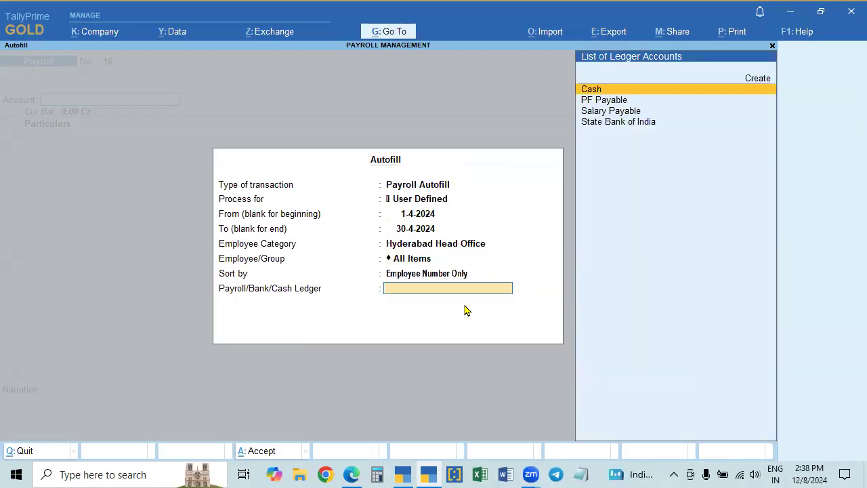
Select Salary Payable as the payroll ledger and fill the voucher in employee number order.
key("Down")
key("Down")
key("Return")
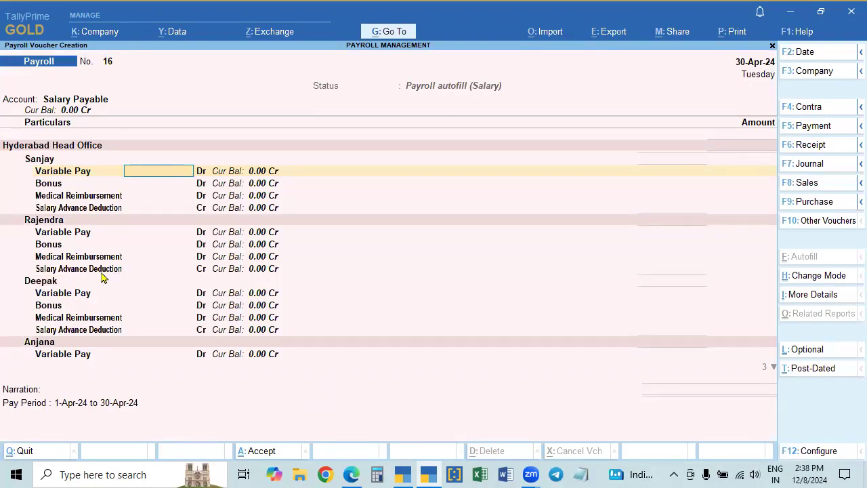
Check the pay head table in PAYROLL MANAGEMENT.pdf against the voucher's variable pay, bonus and medical reimbursement lines.
key("alt+Tab")
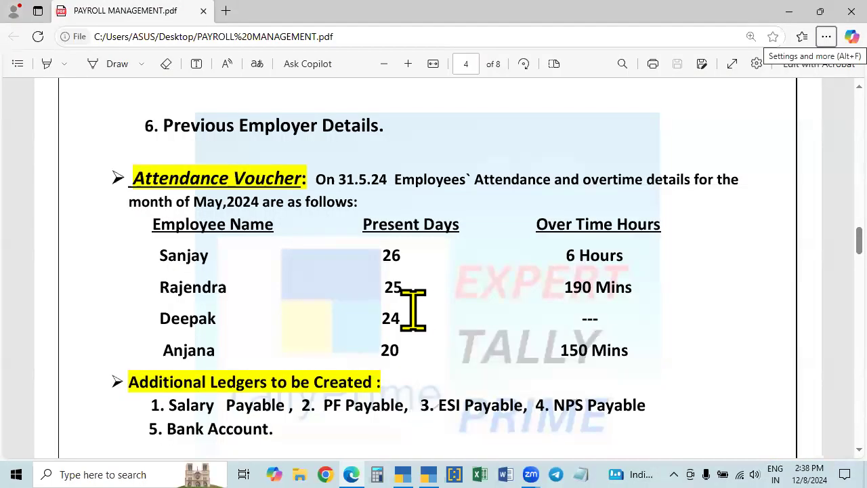
scroll(420, 310, "up", 1)
scroll(420, 310, "up", 10)
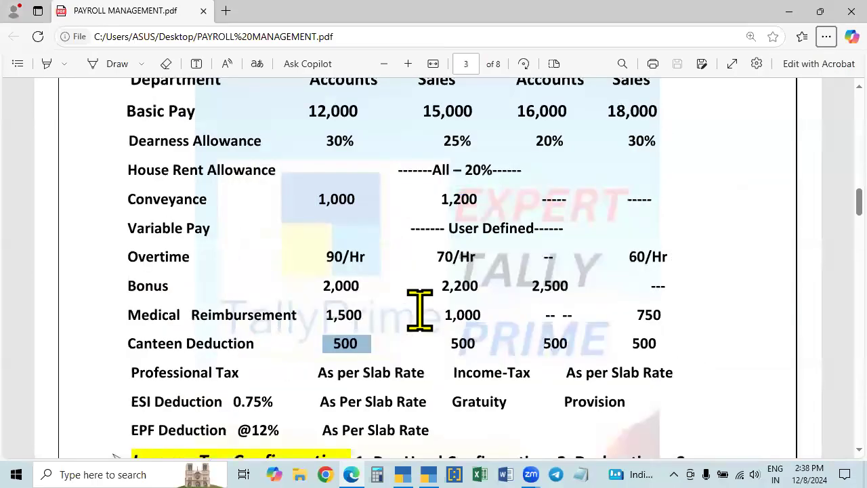
key("alt+Tab")
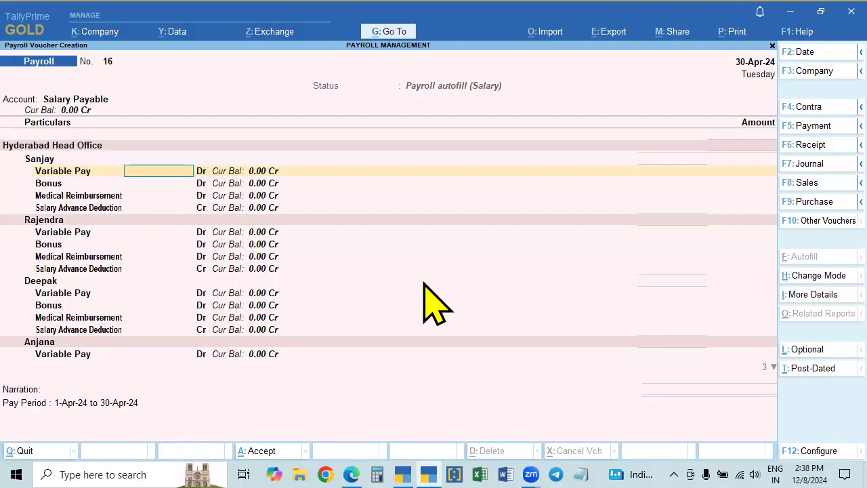
key("alt+Tab")
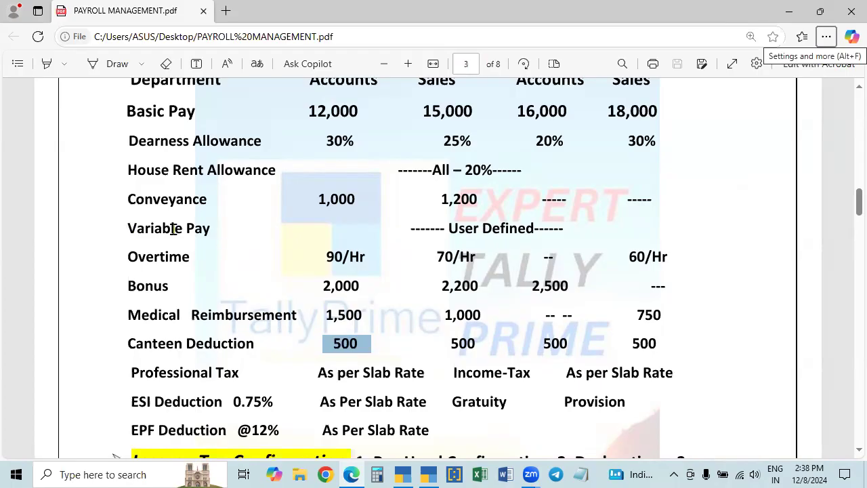
key("alt+Tab")
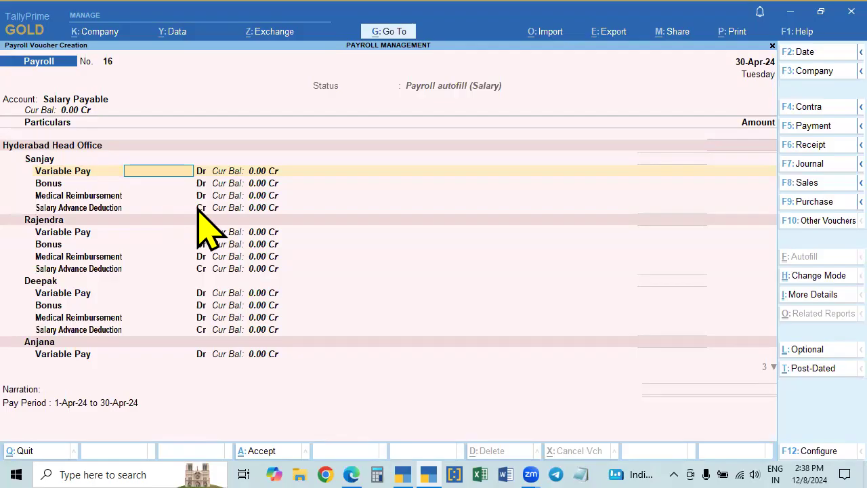
key("alt+Tab")
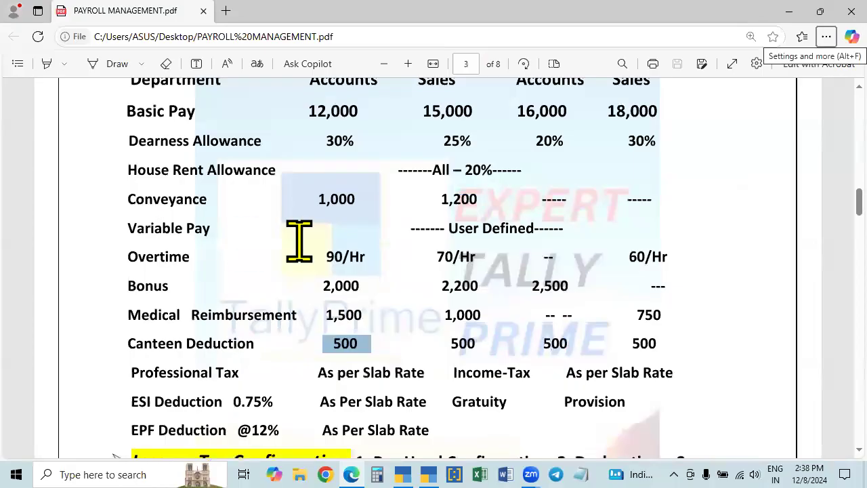
scroll(333, 146, "up", 1)
scroll(333, 146, "up", 3)
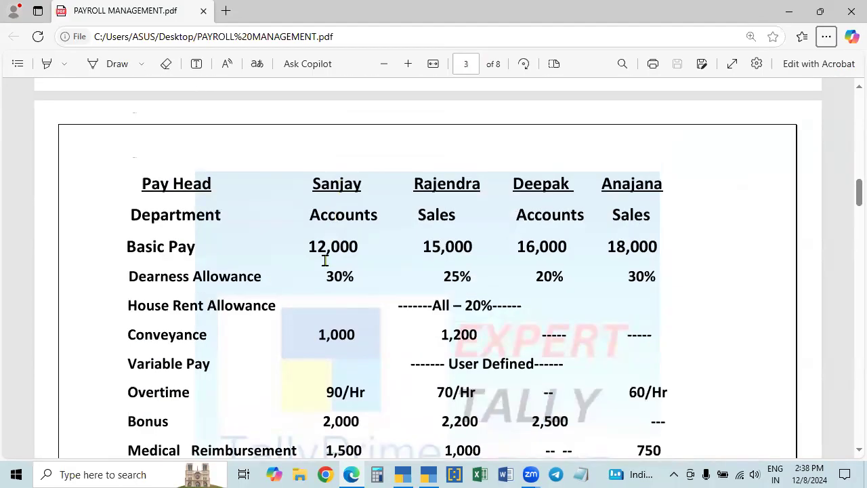
Enter the first employee's variable pay as 750 and bonus as 2,000 in TallyPrime, checking the bonus in PAYROLL MANAGEMENT.pdf.
key("alt+Tab")
type("750")
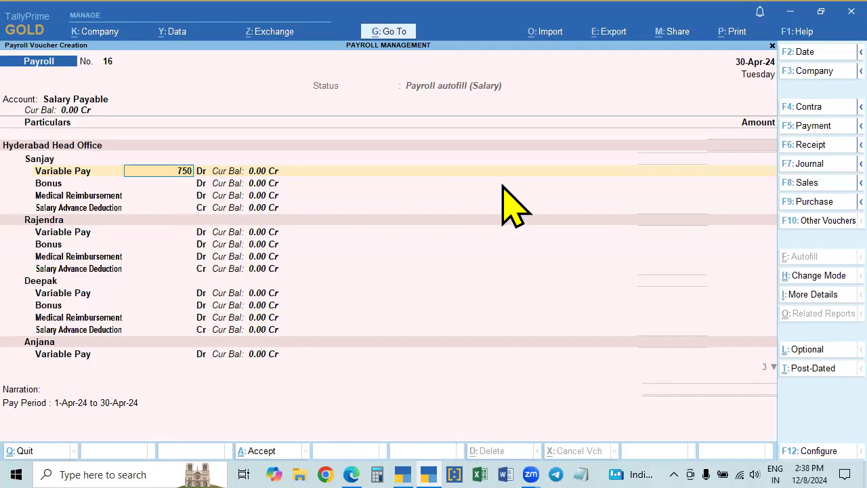
key("alt+Tab")
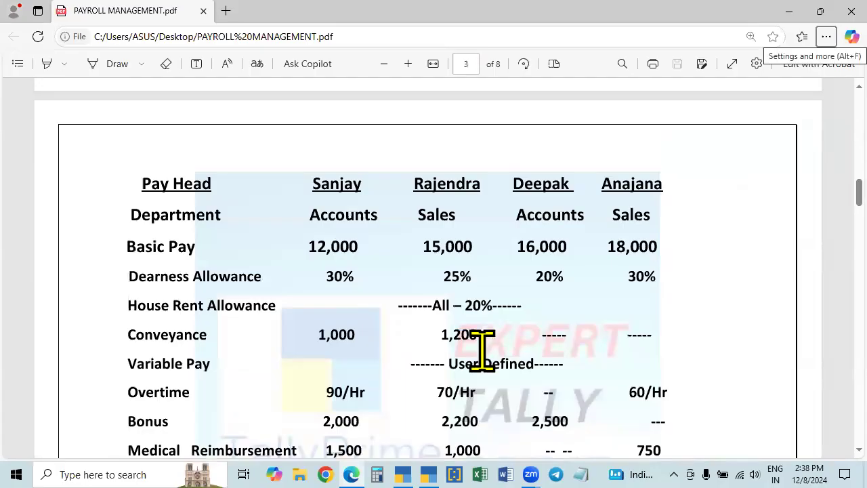
key("alt+Tab")
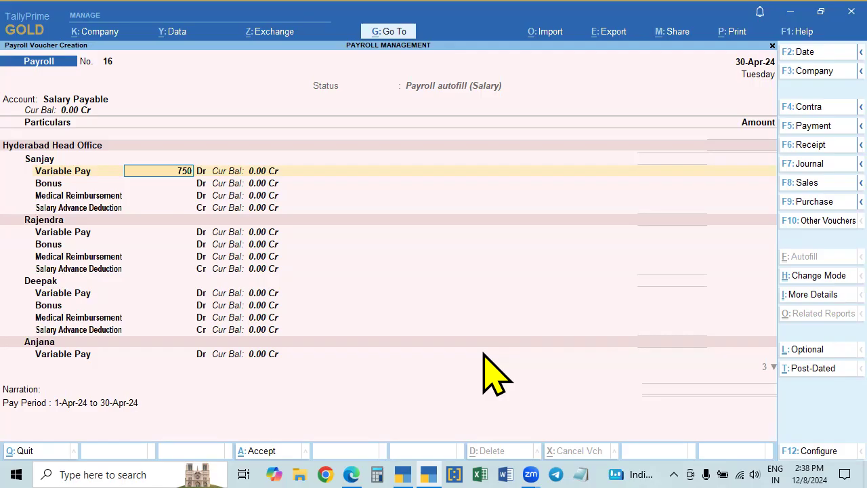
key("Return")
key("alt+Tab")
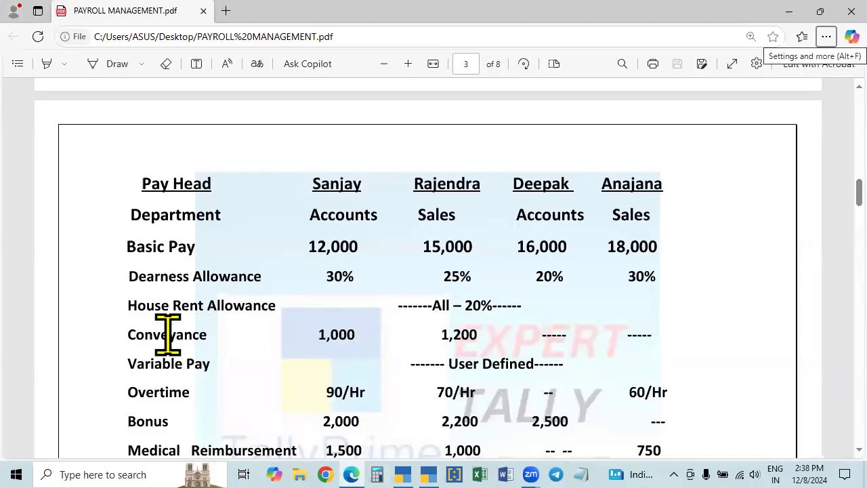
left_click_drag(321, 421, 364, 427)
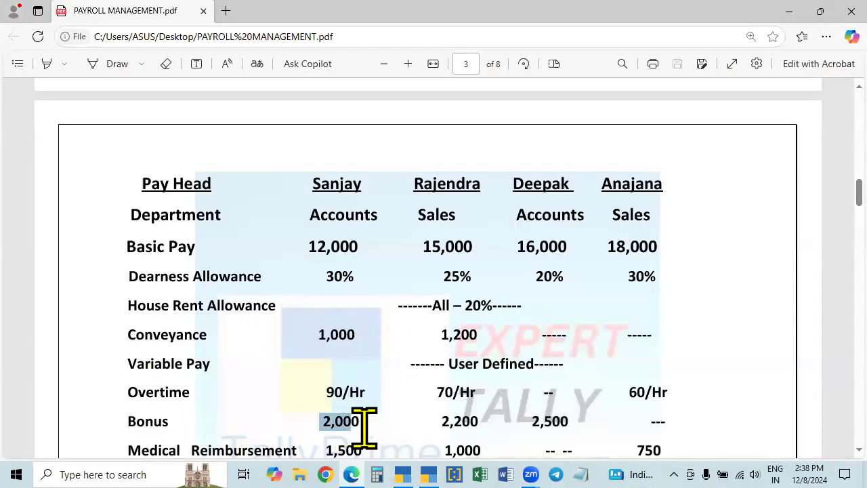
key("alt+Tab")
type("2000")
key("Return")
Set the first employee's medical reimbursement to 1,500 from the PDF pay head table and leave the salary advance deduction blank.
key("alt+Tab")
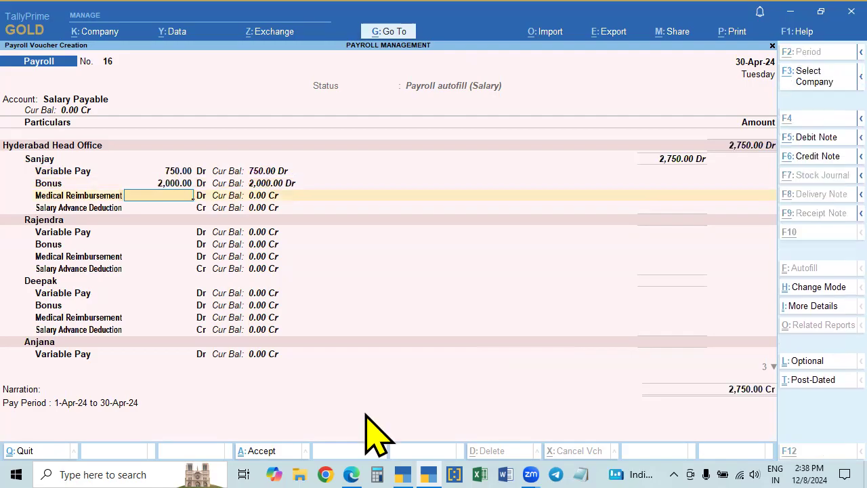
scroll(366, 393, "down", 2)
key("alt+Tab")
type("1500")
key("Return")
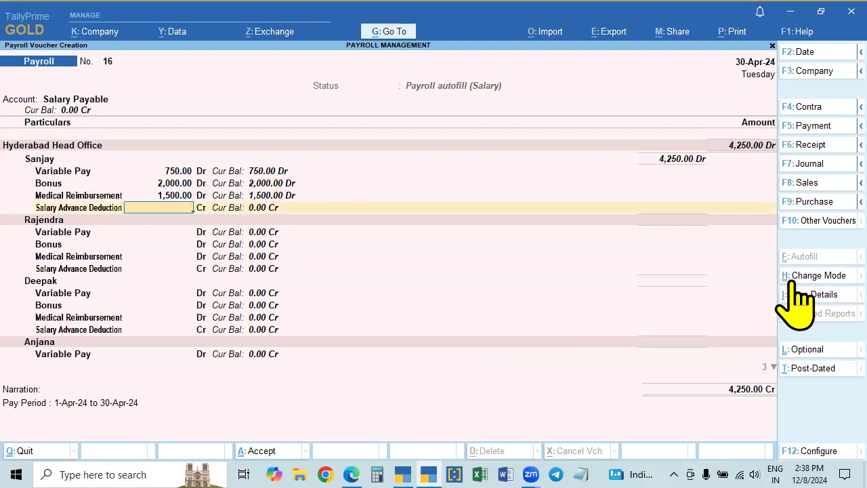
key("alt+Tab")
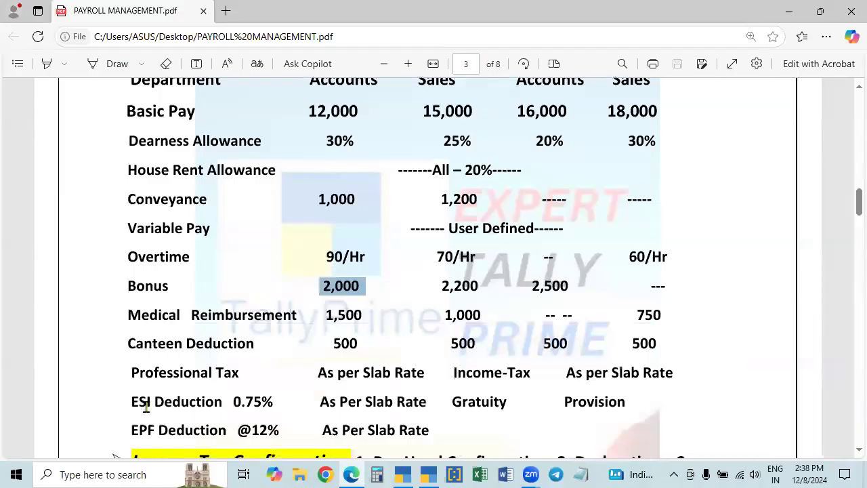
key("alt+Tab")
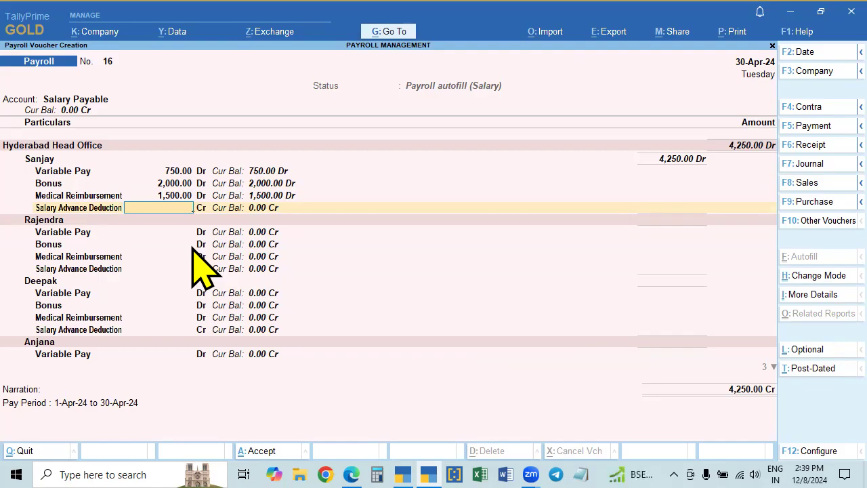
key("Return")
Check the variable pay row in the PDF and enter 1,000 as the second employee's variable pay in the voucher.
key("alt+Tab")
scroll(412, 254, "up", 2)
scroll(421, 288, "down", 2)
key("alt+Tab")
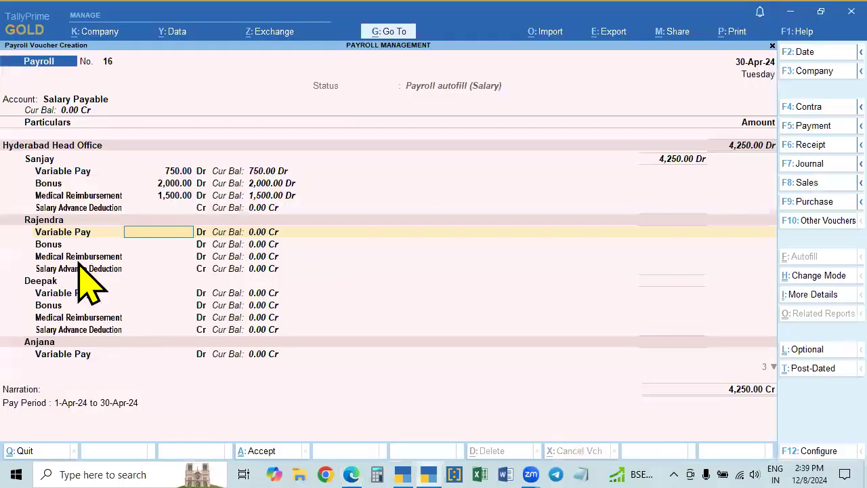
key("alt+Tab")
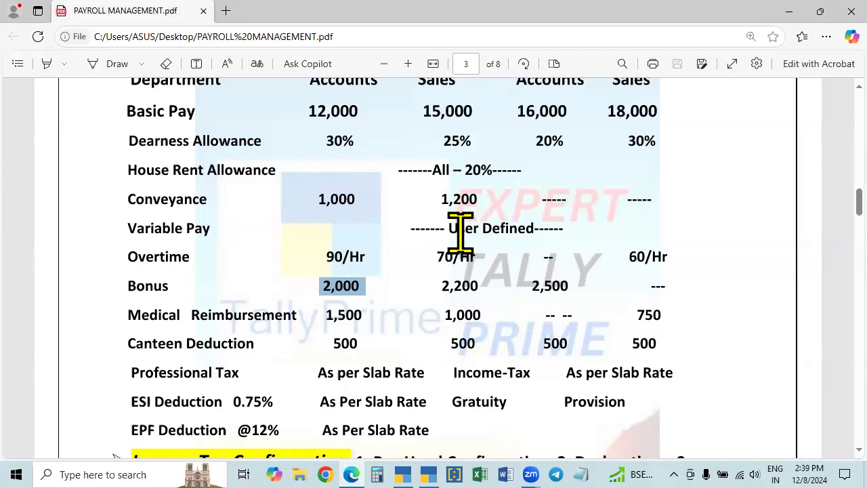
key("alt+Tab")
key("alt+Tab")
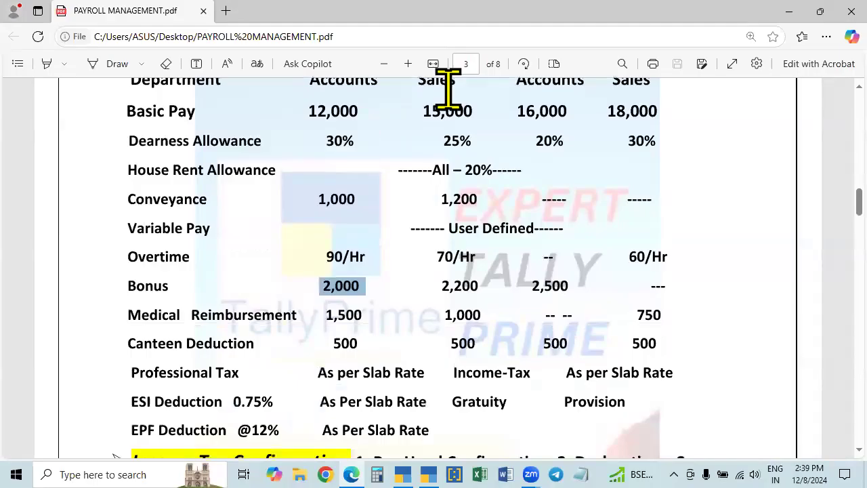
key("alt+Tab")
type("00")
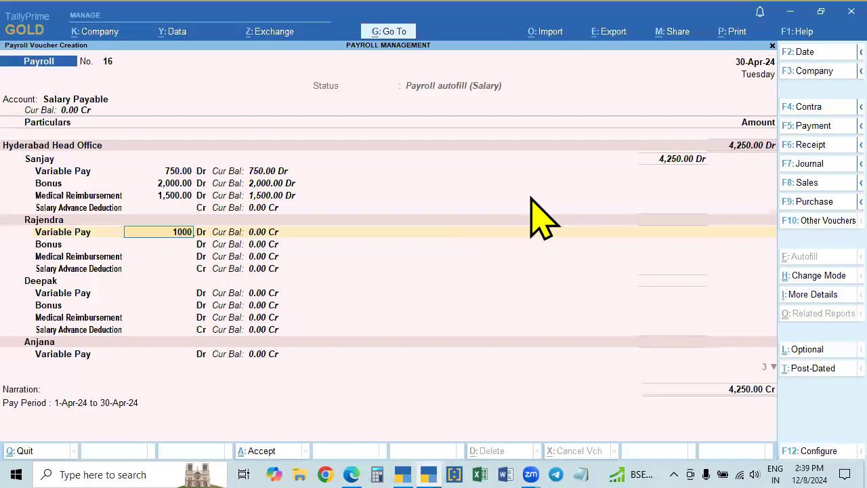
key("Return")
Enter the second employee's bonus as 2,200 and medical reimbursement as 1,000 from the PDF, leaving the salary advance deduction blank.
key("alt+Tab")
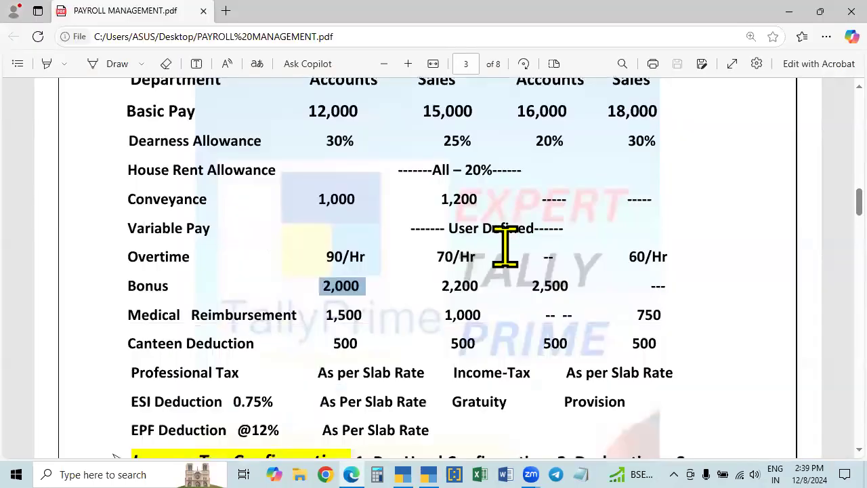
key("alt+Tab")
type("2200")
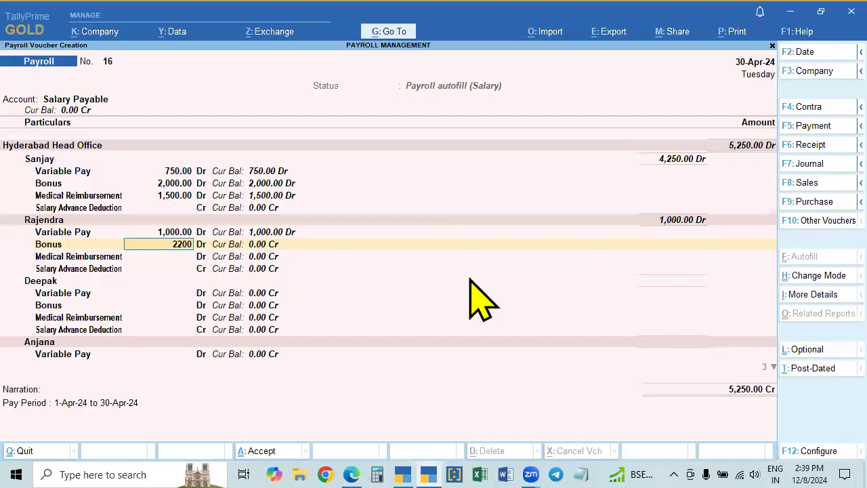
key("Return")
key("alt+Tab")
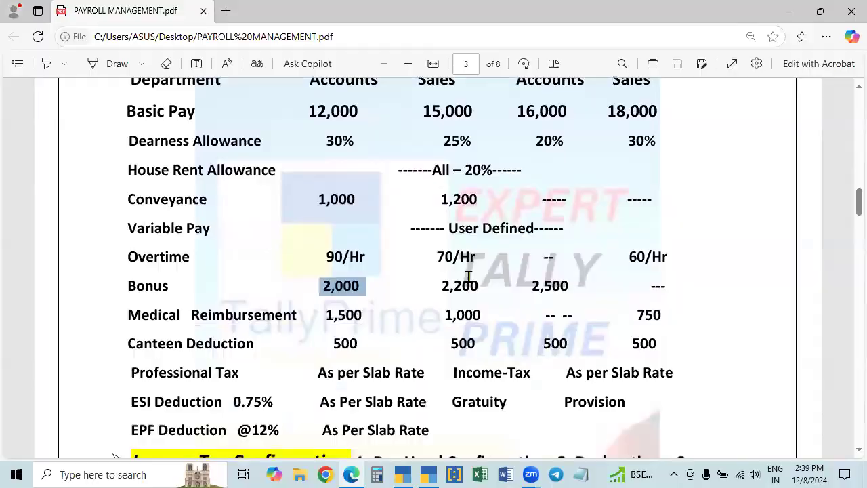
key("alt+Tab")
type("1000")
key("Return")
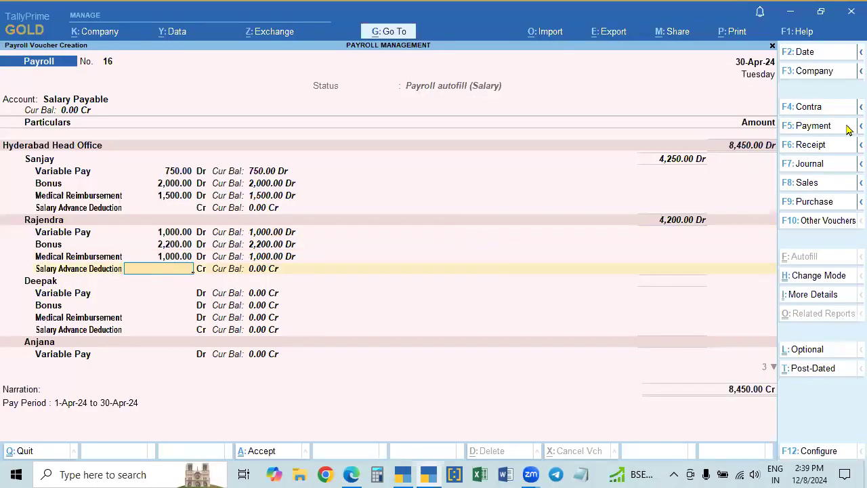
key("Return")
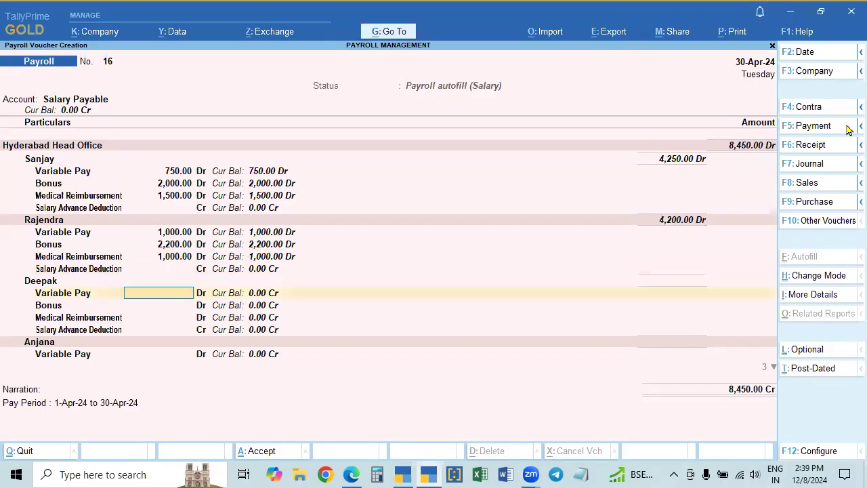
Check the PDF pay head table and set the third employee's variable pay to 1,200 in the voucher.
key("alt+Tab")
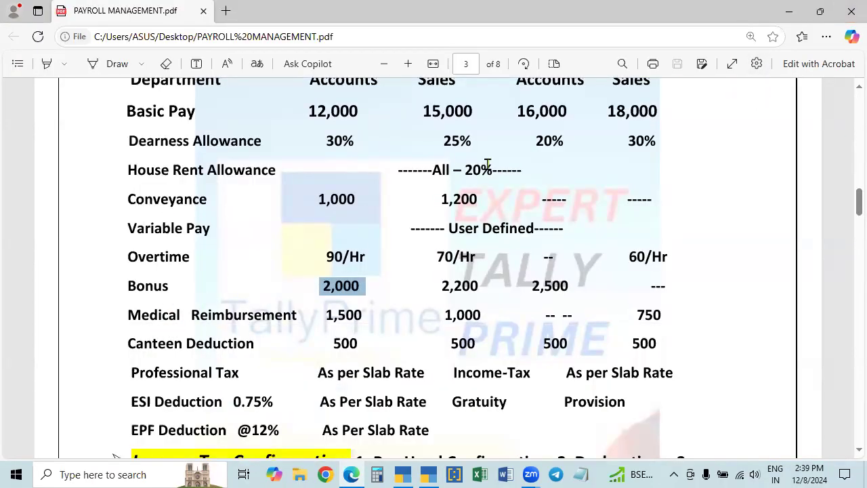
key("alt+Tab")
key("alt+Tab")
key("alt+Tab")
type("1200")
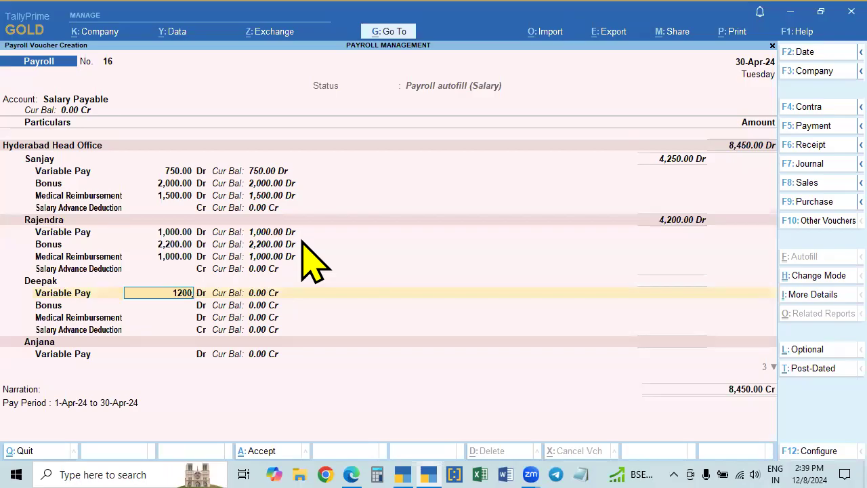
key("Return")
Enter the third employee's bonus as 2,500 from the PDF, leaving medical reimbursement and salary advance deduction blank.
key("alt+Tab")
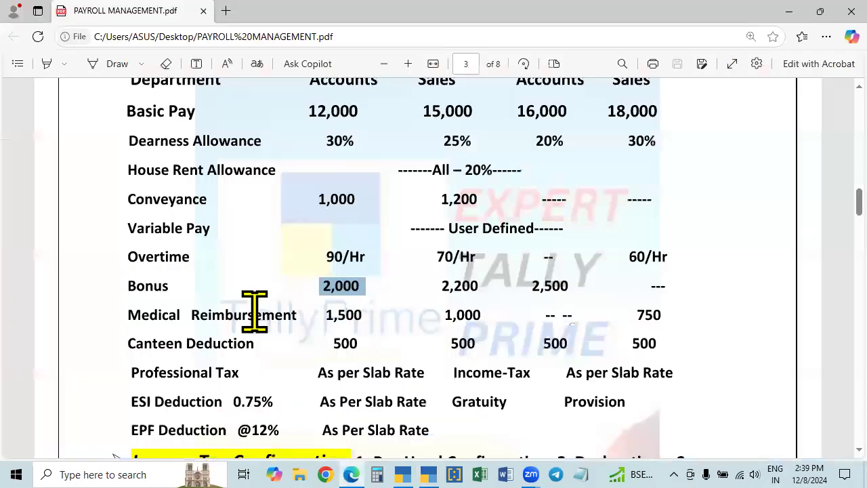
key("alt+Tab")
type("2,50")
type("00")
key("Return")
key("alt+Tab")
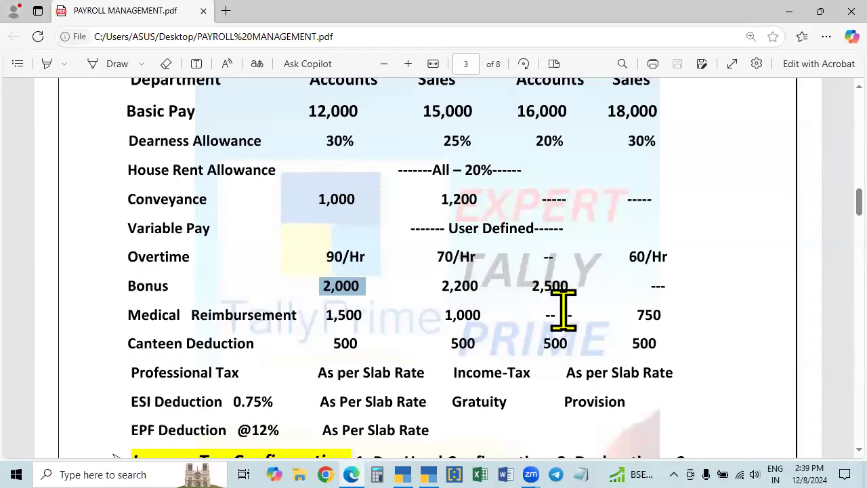
key("alt+Tab")
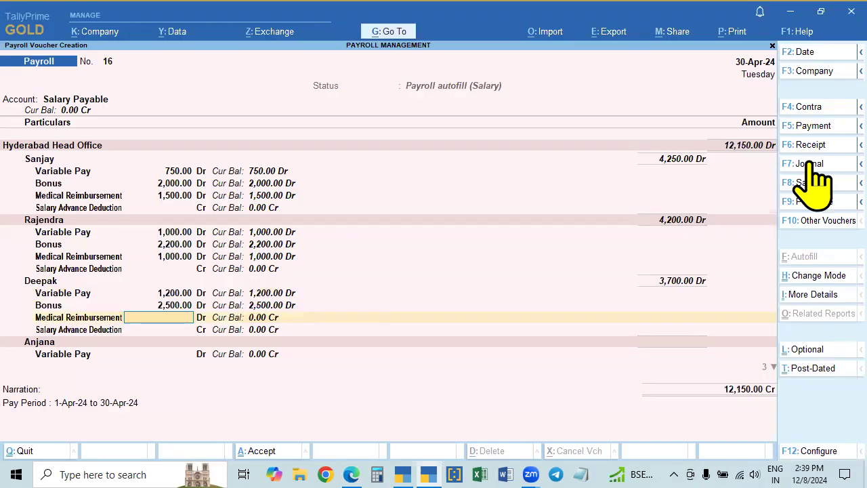
key("Return")
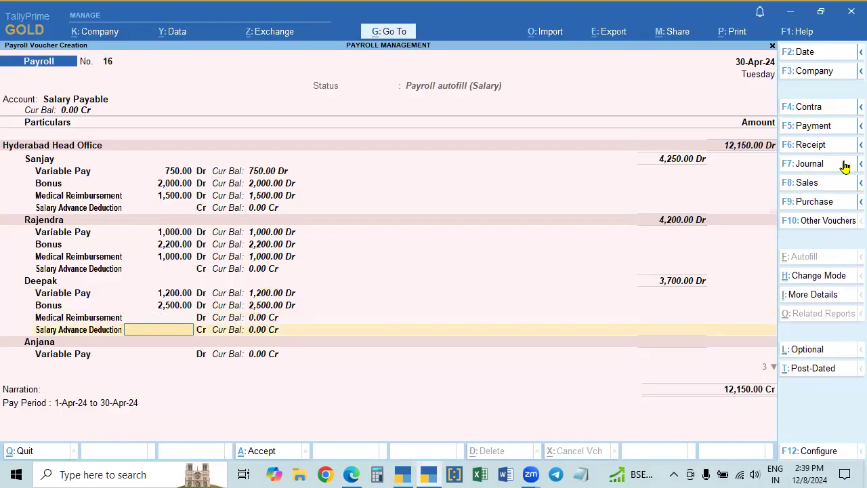
key("Return")
Check the PDF pay head table and set the fourth employee's variable pay to 1,500 in the voucher.
key("alt+Tab")
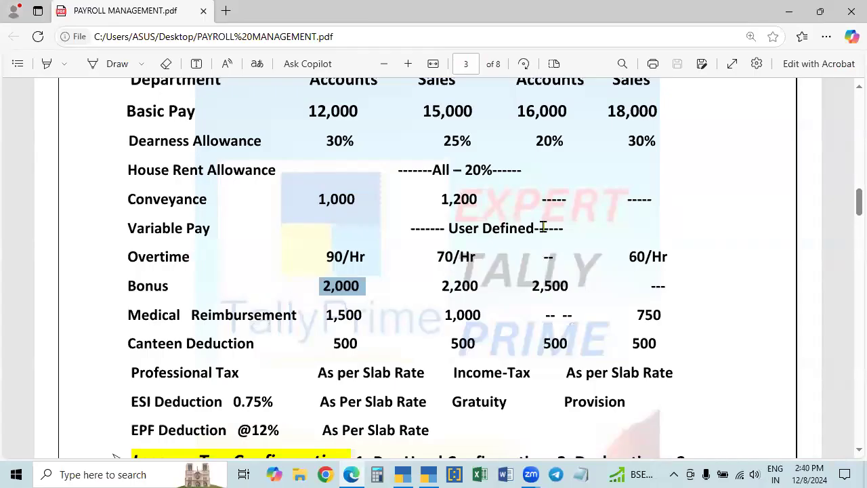
key("alt+Tab")
key("alt+Tab")
key("alt+Tab")
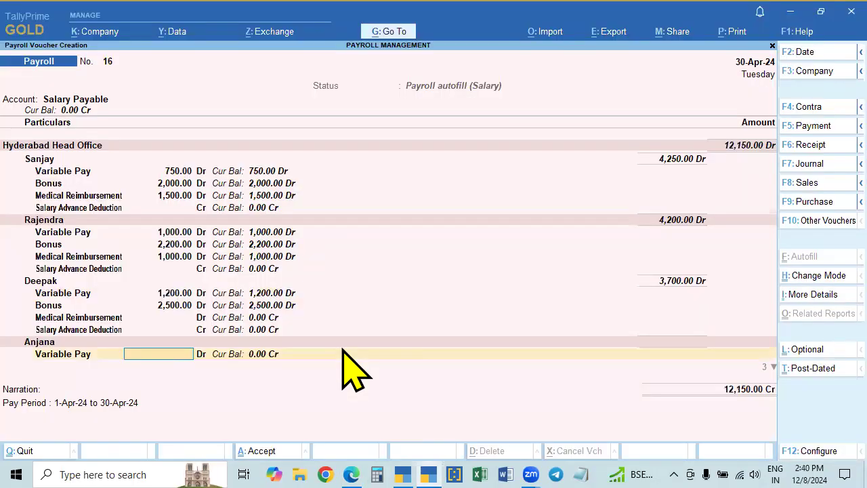
type("1,500")
key("Return")
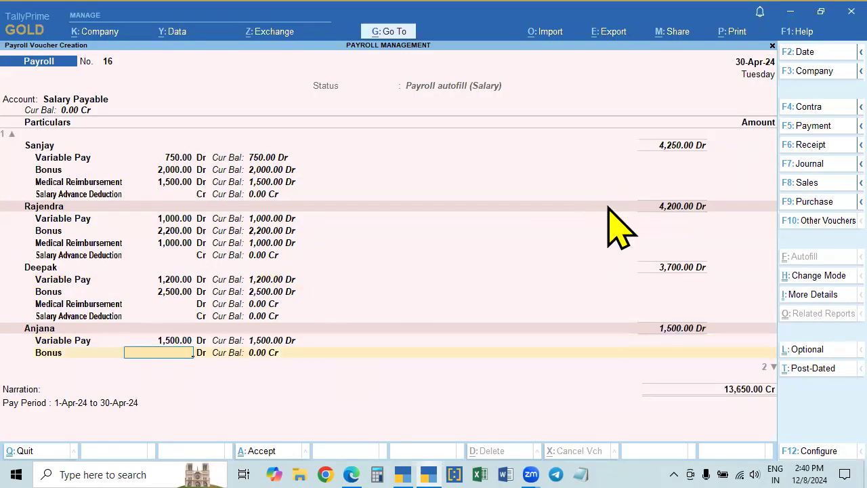
Leave the fourth employee's bonus and salary advance deduction blank and enter 750 medical reimbursement from the PDF, proceeding to the narration.
key("alt+Tab")
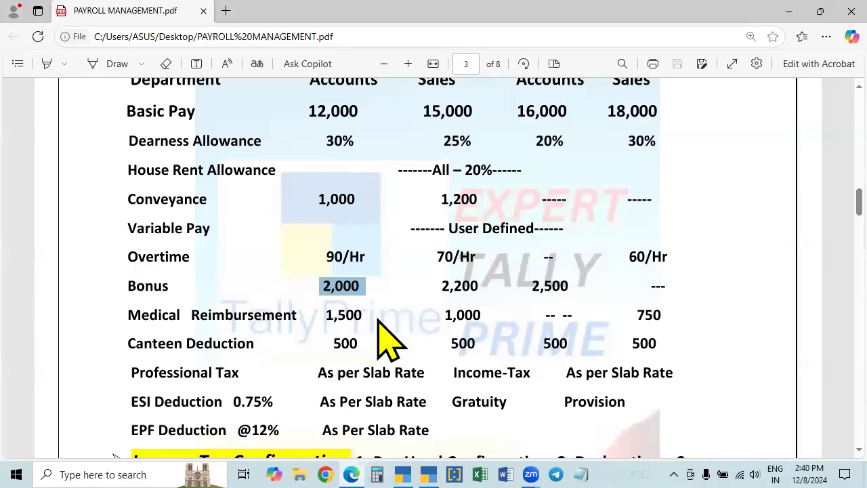
key("alt+Tab")
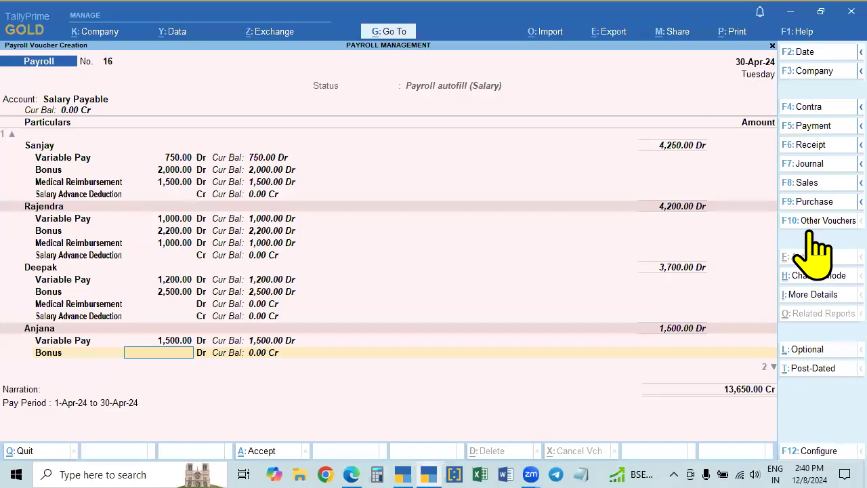
key("Return")
key("alt+Tab")
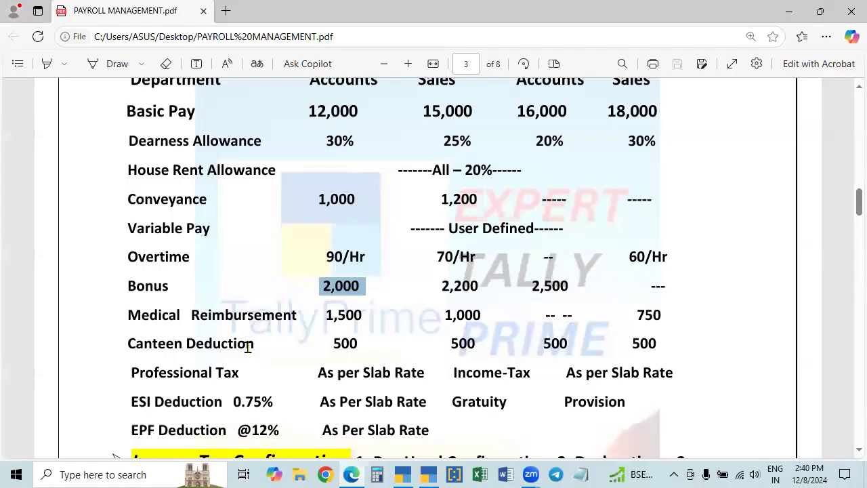
left_click_drag(630, 313, 674, 315)
right_click(691, 319)
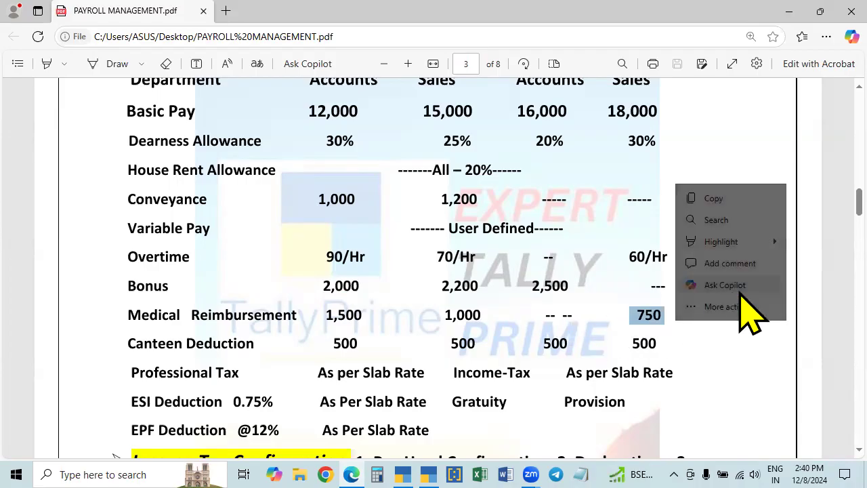
key("alt+Tab")
type("750")
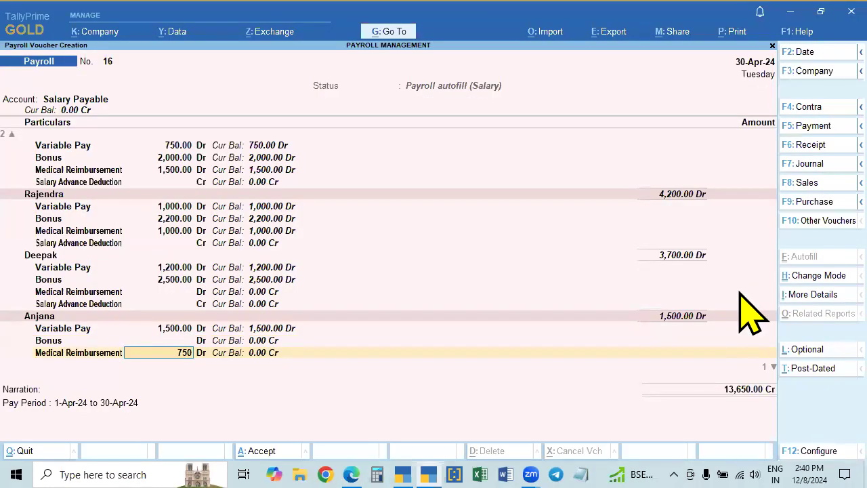
key("Return")
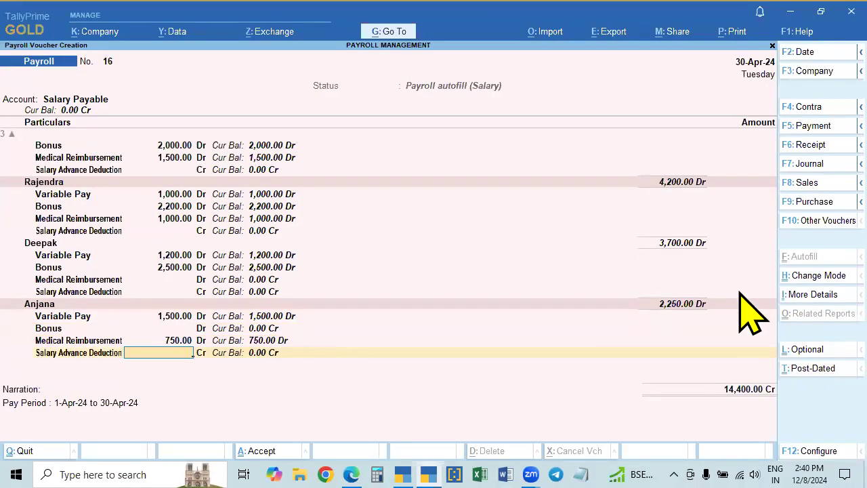
key("Return")
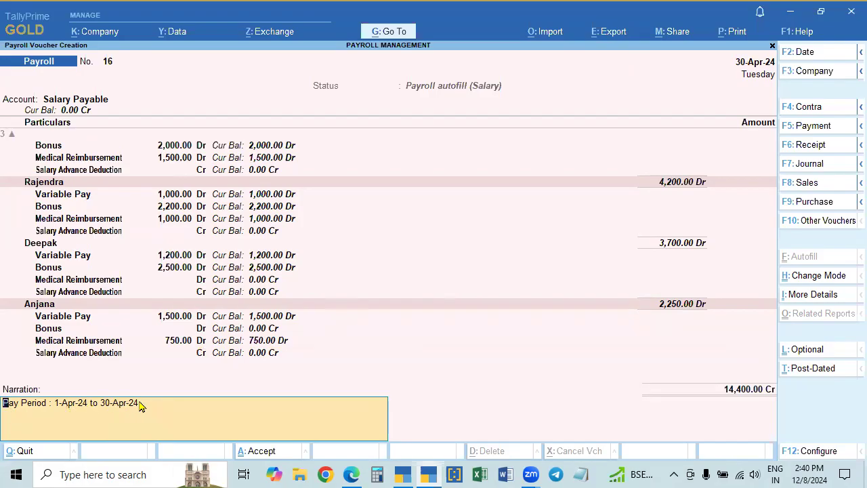
key("alt+Tab")
key("alt+Tab")
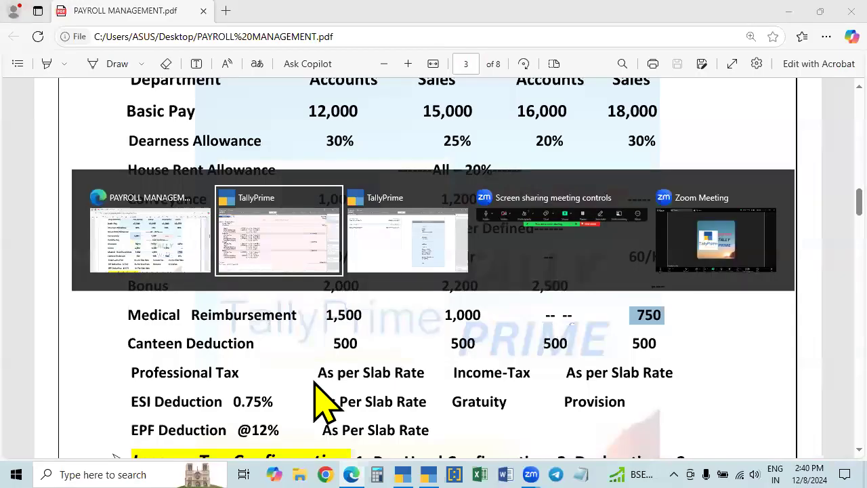
Save the completed user-defined payroll voucher and leave payroll voucher creation.
key("Return")
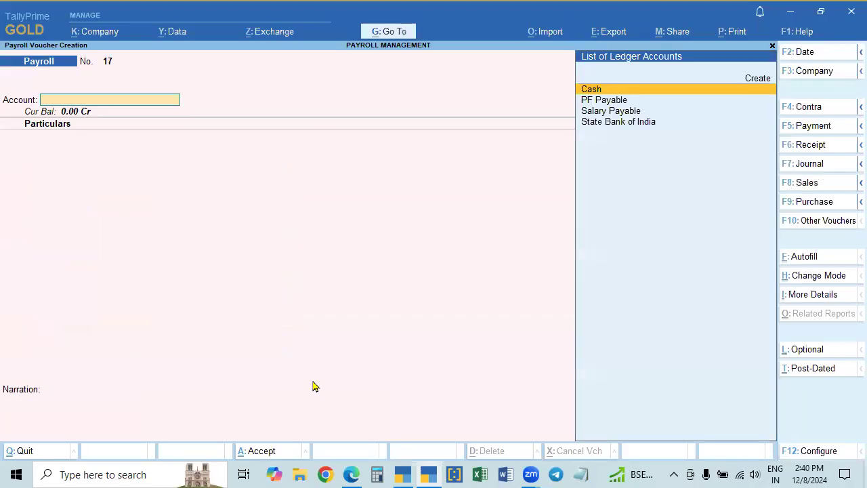
key("Escape")
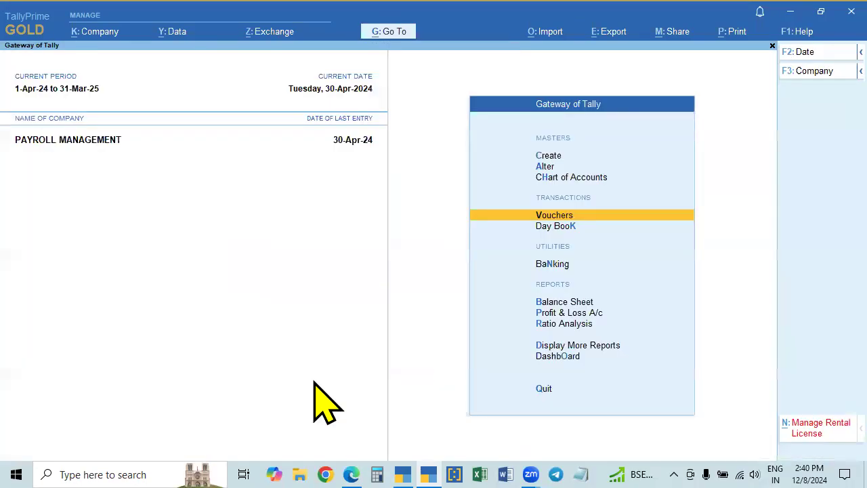
Open the Salary Payable ledger from the account books to review its vouchers.
key("d")
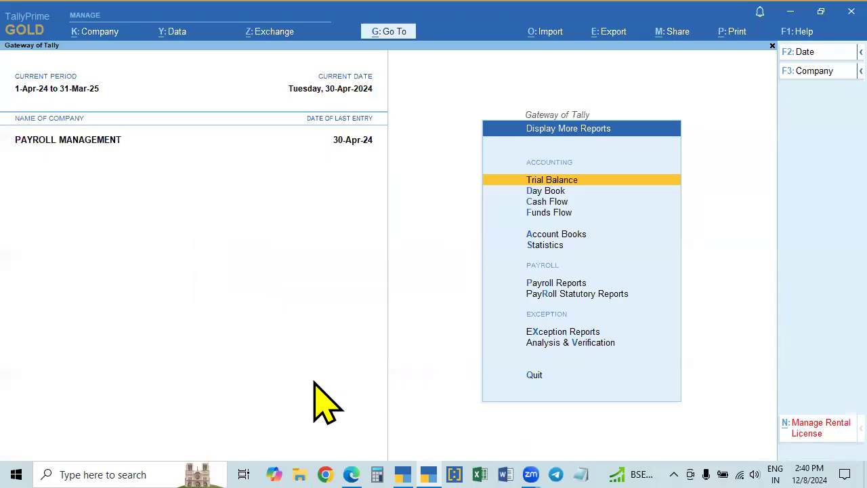
key("a")
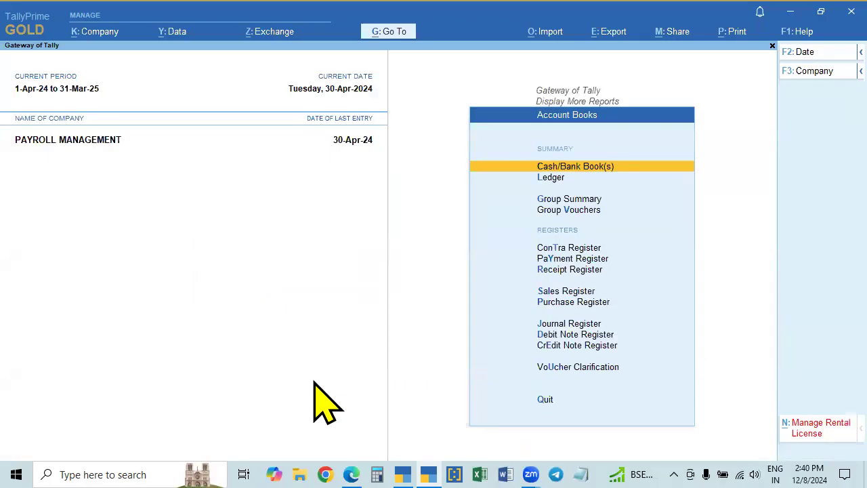
type("lSal")
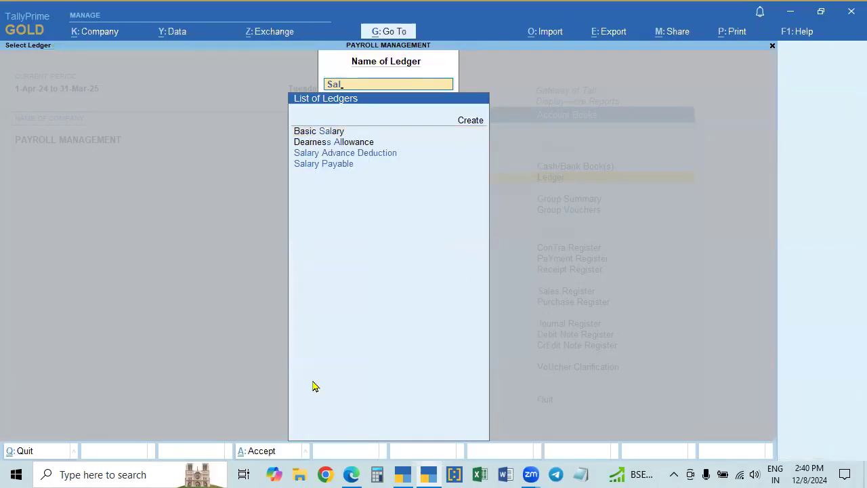
key("Down")
key("Return")
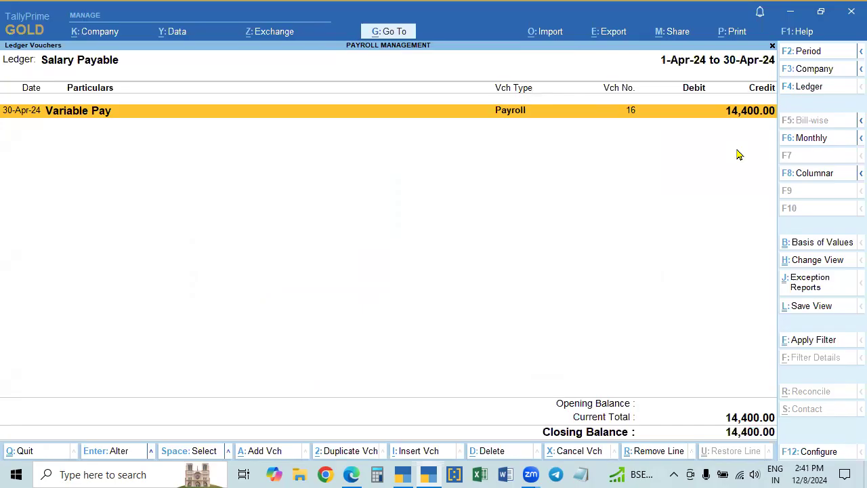
key("F2")
key("BackSpace")
key("Return")
key("BackSpace")
key("Escape")
key("Escape")
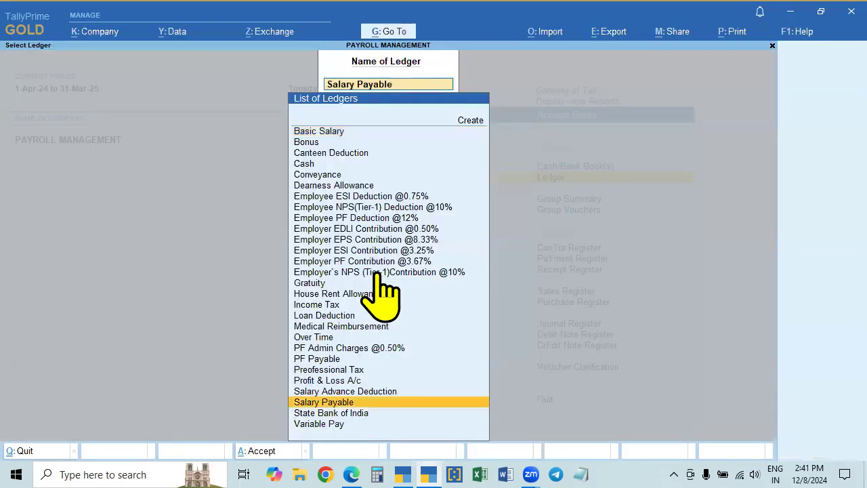
Leave the ledger selection and view the Day Book entries for 30-Apr-24.
key("Down")
key("Up")
key("BackSpace")
key("Escape")
key("Escape")
key("Escape")
key("Escape")
key("Escape")
key("Down")
key("Down")
key("Down")
key("Down")
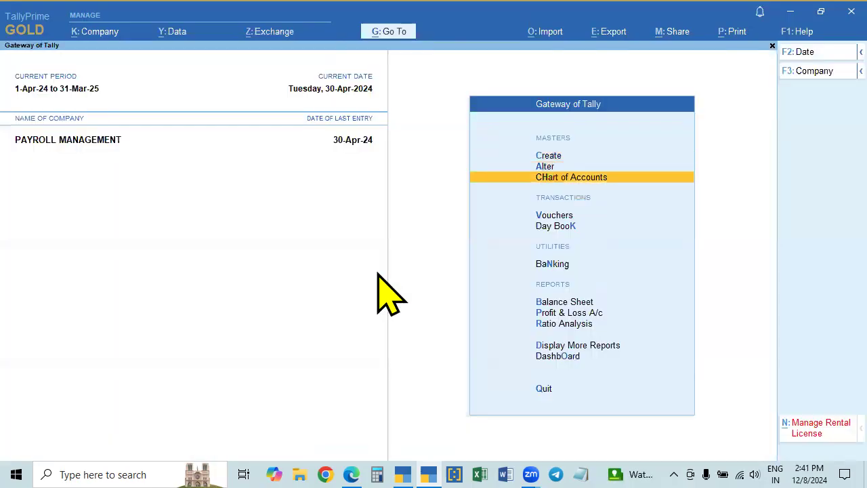
key("Return")
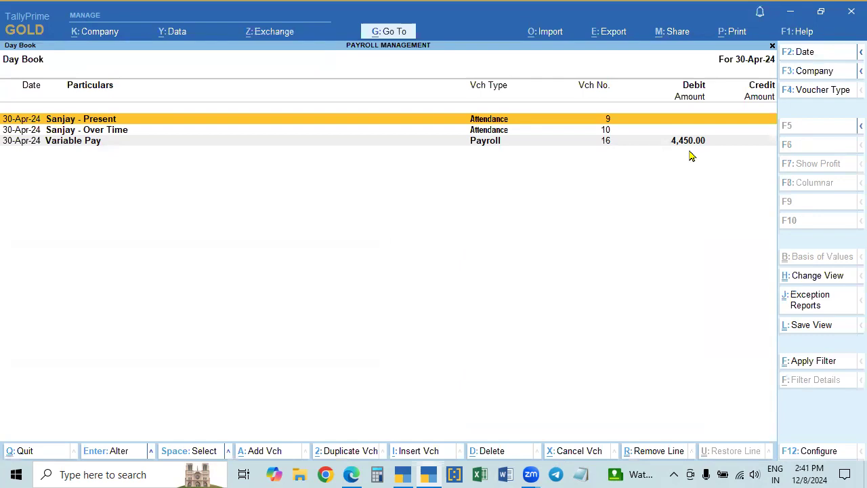
key("Escape")
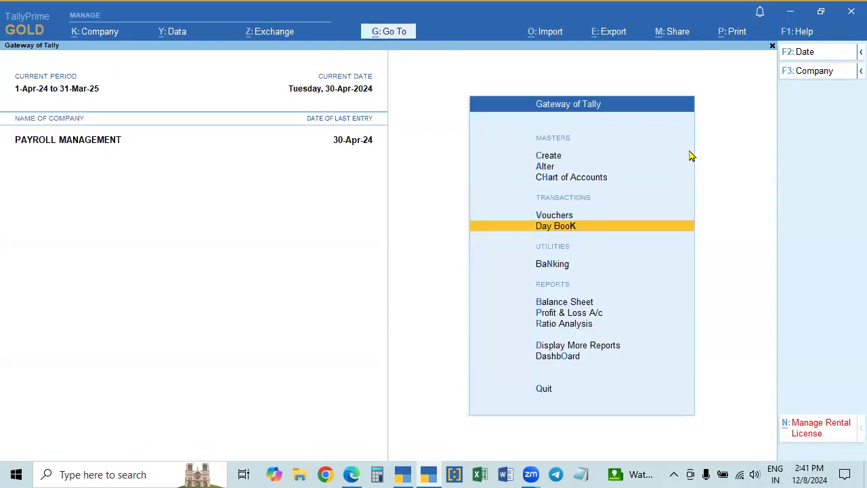
Reopen the Salary Payable ledger and drill into its payroll voucher to examine each employee's pay head amounts.
type("dalSal")
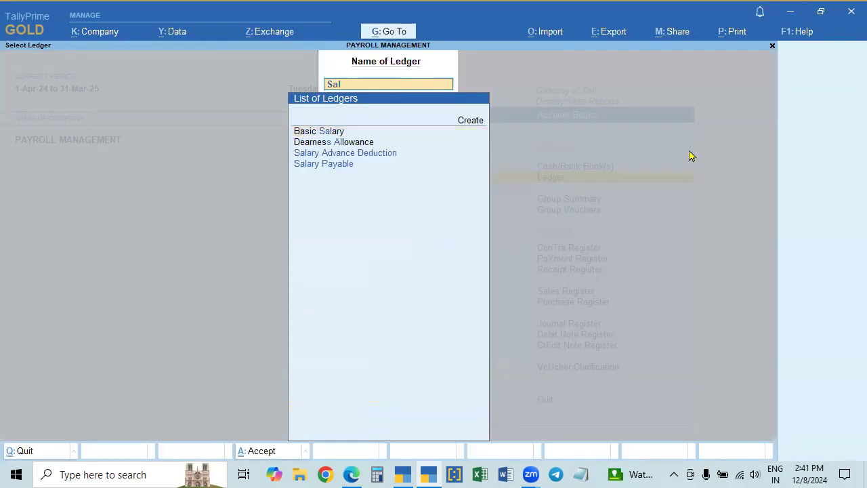
key("Down")
key("Down")
key("Down")
key("Return")
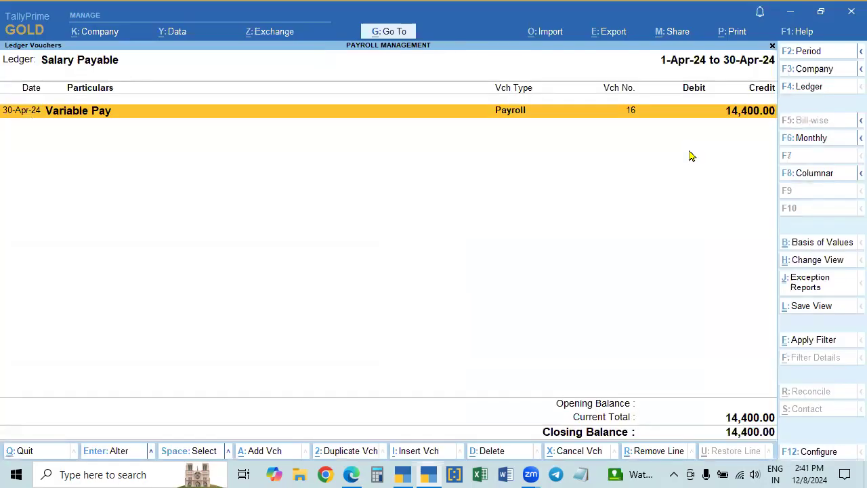
key("Return")
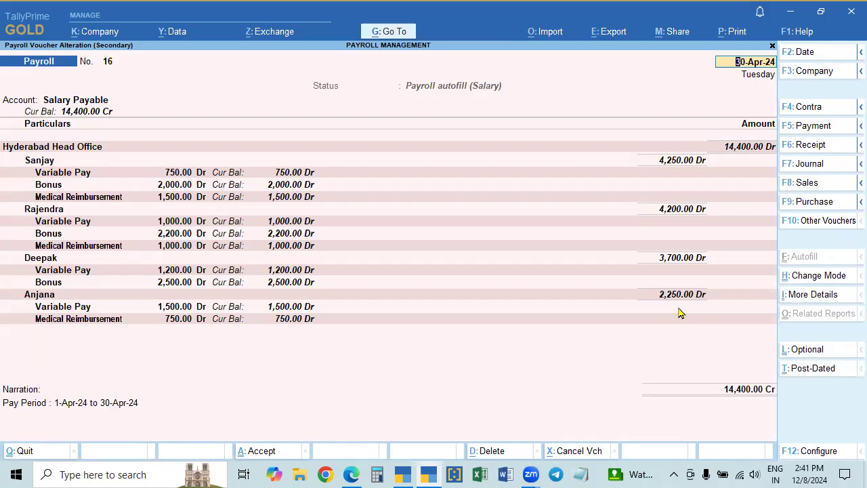
key("Escape")
key("Escape")
key("Escape")
key("Escape")
key("Escape")
Open the payroll voucher from the Day Book and compare its amounts with the Day Book entry.
key("Up")
key("Down")
key("Down")
key("Escape")
key("Up")
key("Up")
key("Up")
key("Up")
key("Up")
key("Up")
key("Down")
key("Return")
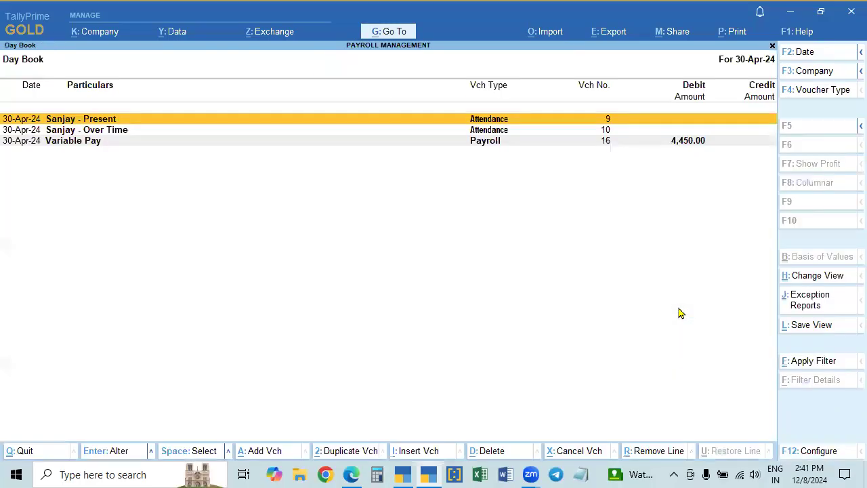
left_click(682, 143)
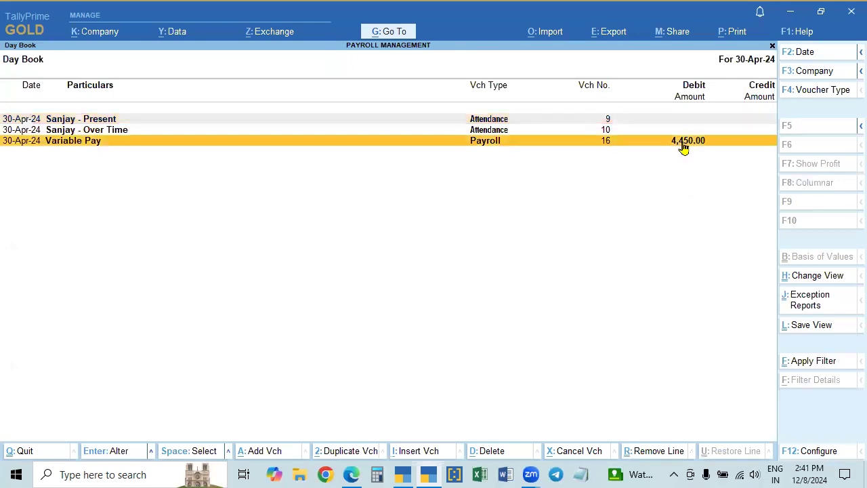
left_click(684, 144)
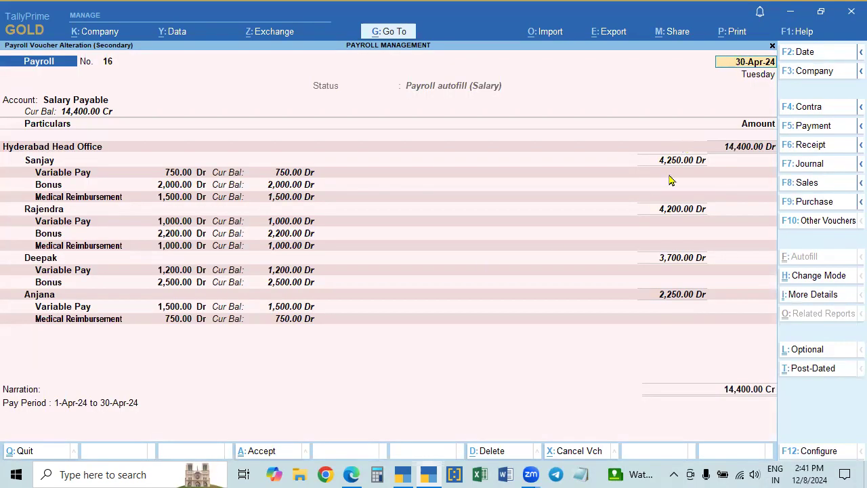
key("Escape")
key("Escape")
key("Escape")
Check the payroll voucher once more through the Salary Payable ledger and return to the Gateway of Tally, keeping the program open.
type("dalSal")
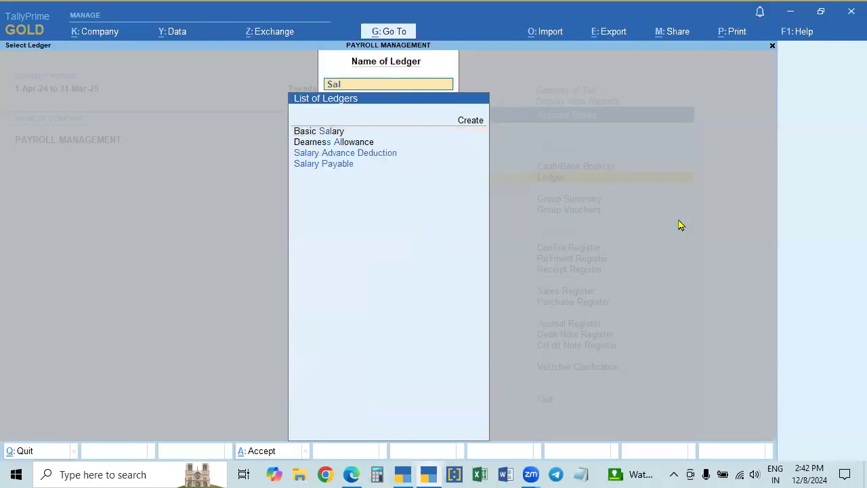
key("Return")
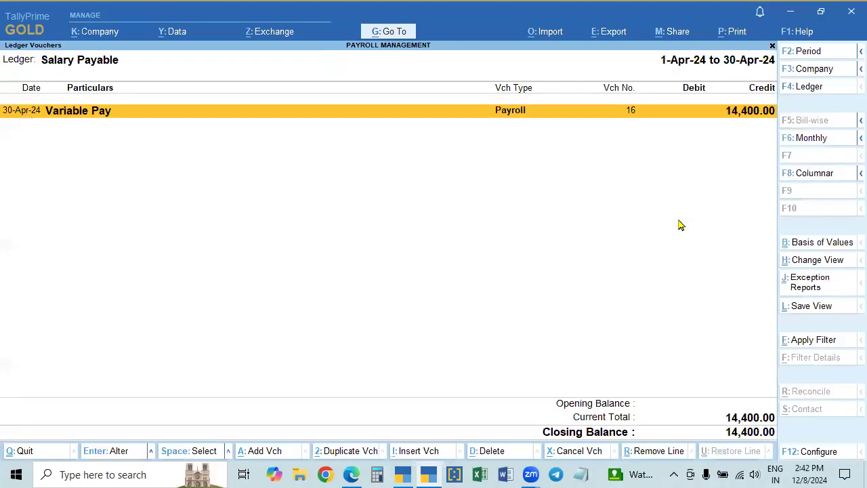
key("Return")
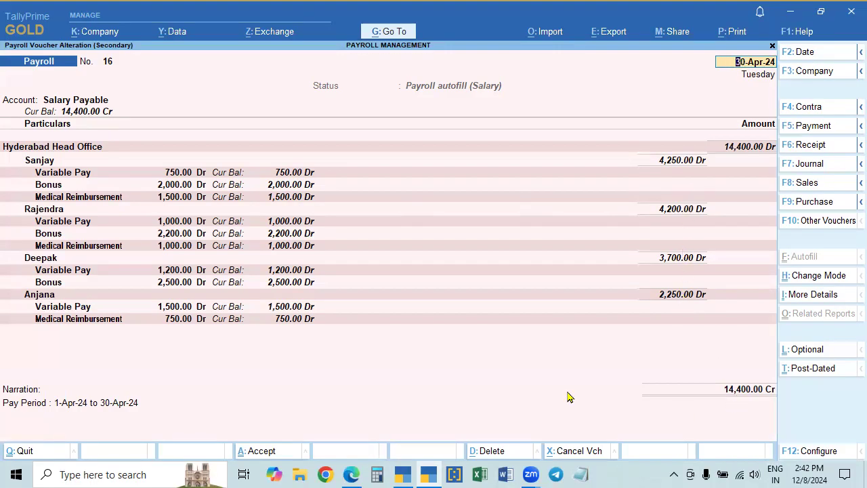
key("BackSpace")
key("Escape")
key("Return")
key("Escape")
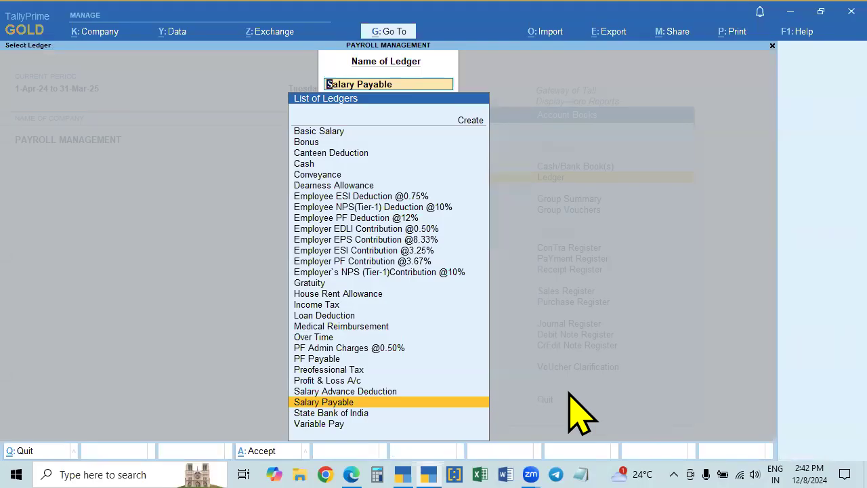
key("Escape")
key("Escape")
key("Escape")
key("Escape")
key("Escape")
key("n")
Start a new payroll voucher and set its date to 30-Apr-24.
key("Down")
key("Down")
key("Down")
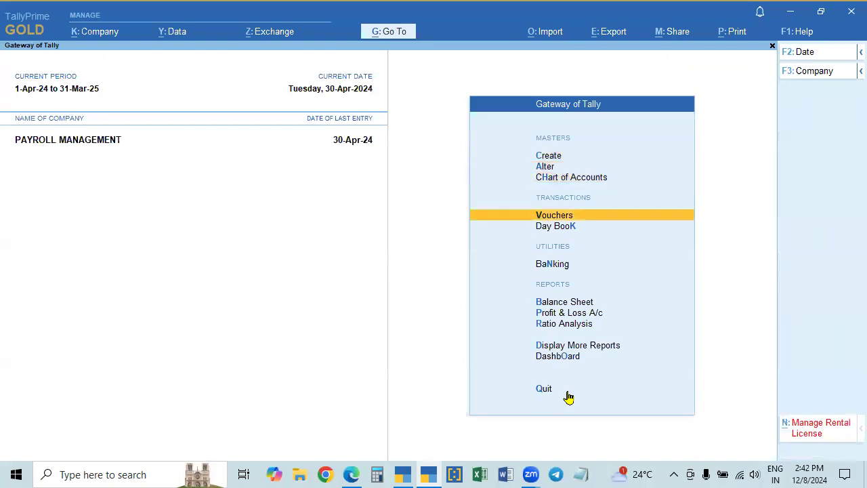
key("Return")
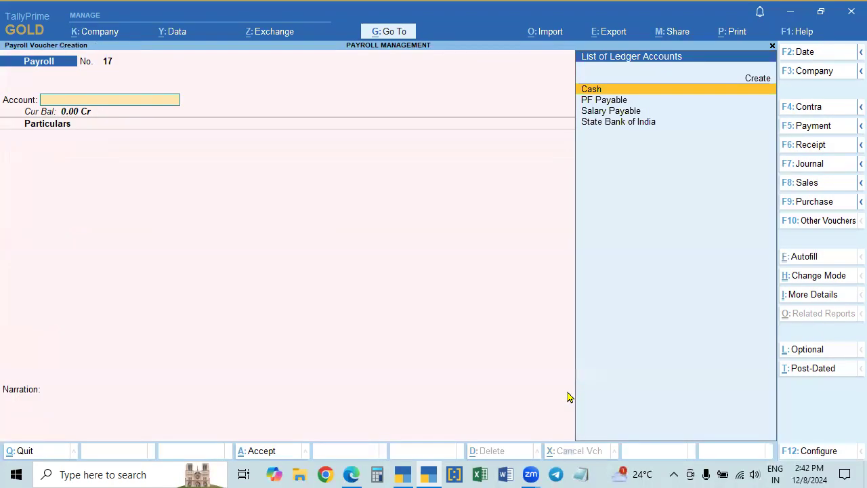
key("F2")
type("30.4")
key("Return")
Set up Payroll Autofill to process Salary with income tax computed on Declared Value for 1-4-2024 to 30-4-2024.
key("ctrl+f")
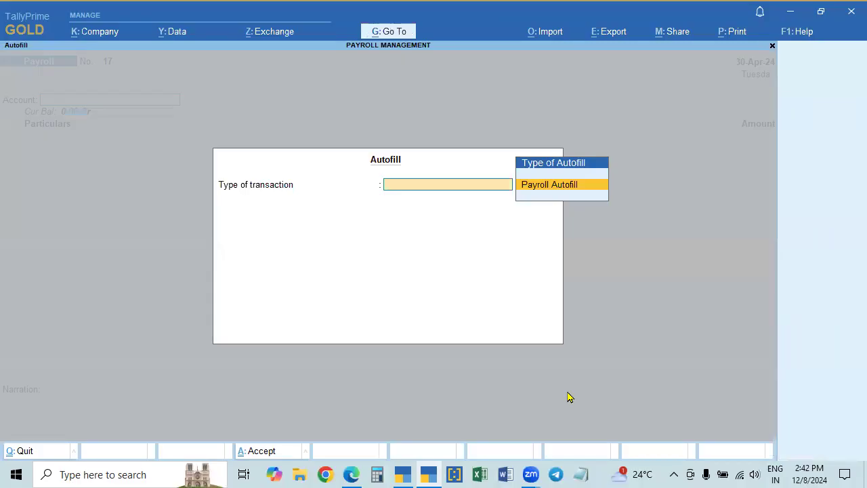
key("Return")
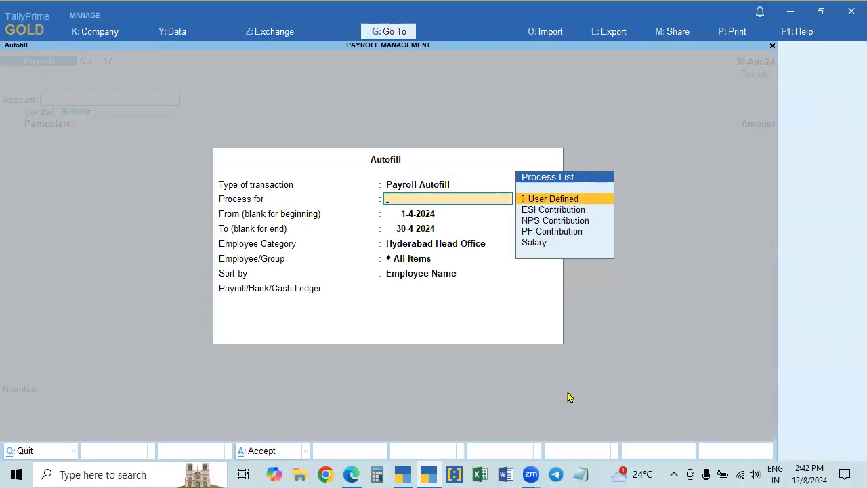
left_click(527, 243)
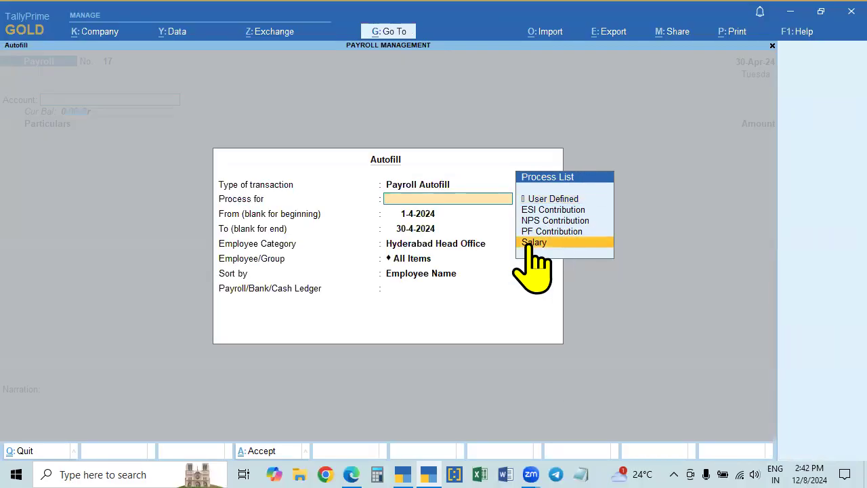
left_click(527, 243)
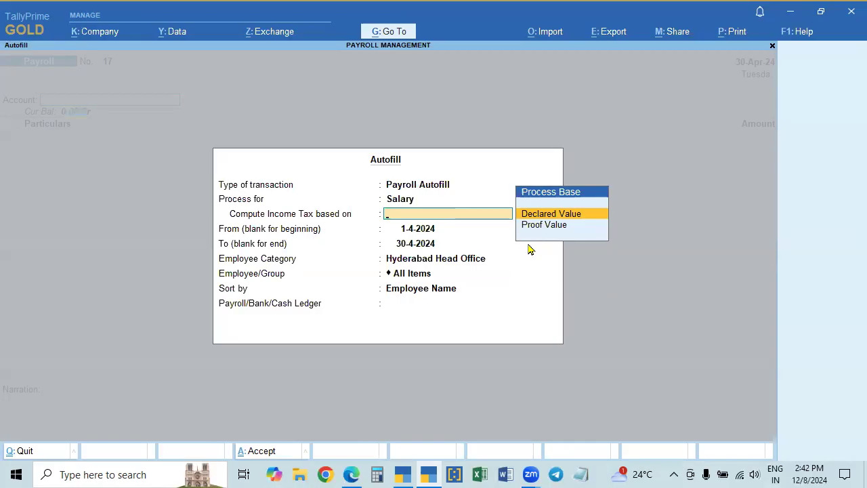
key("Return")
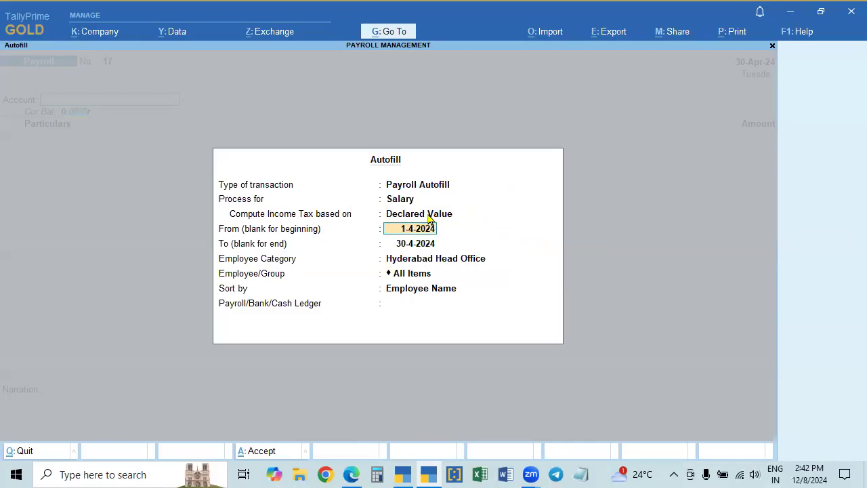
key("Return")
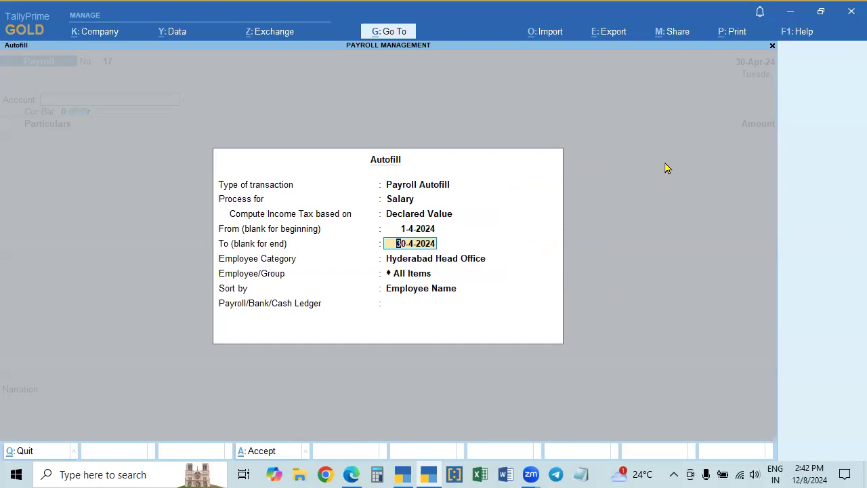
key("Return")
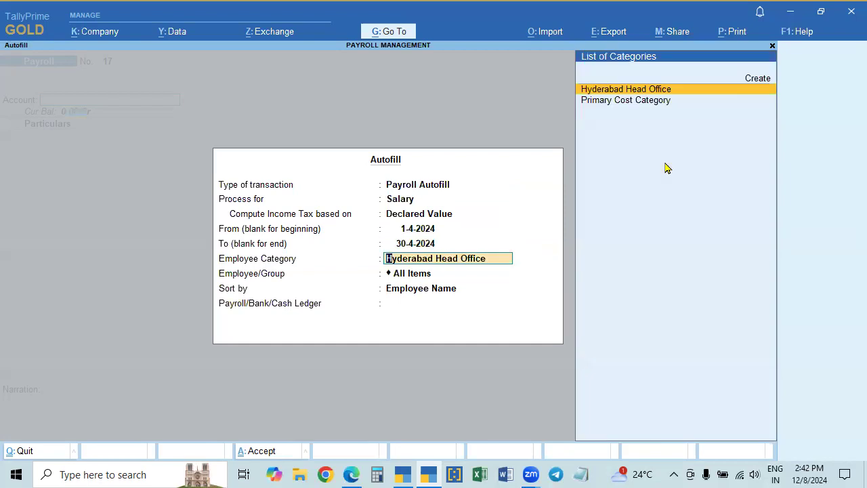
Autofill the voucher for all items in Hyderabad Head Office, sorted by Employee Number Only, against Salary Payable, and save it.
key("Return")
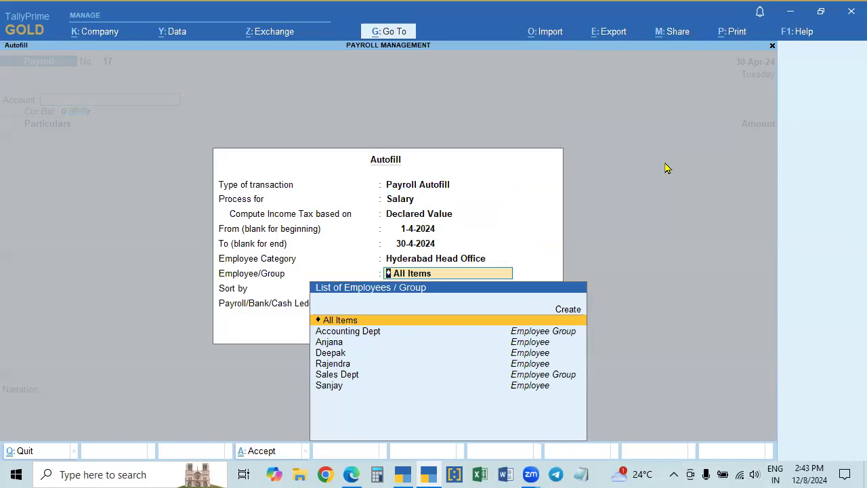
key("Return")
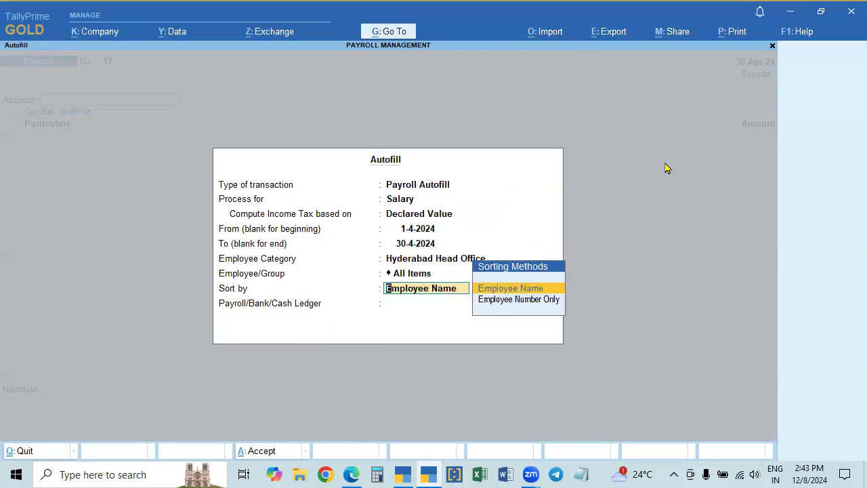
key("Down")
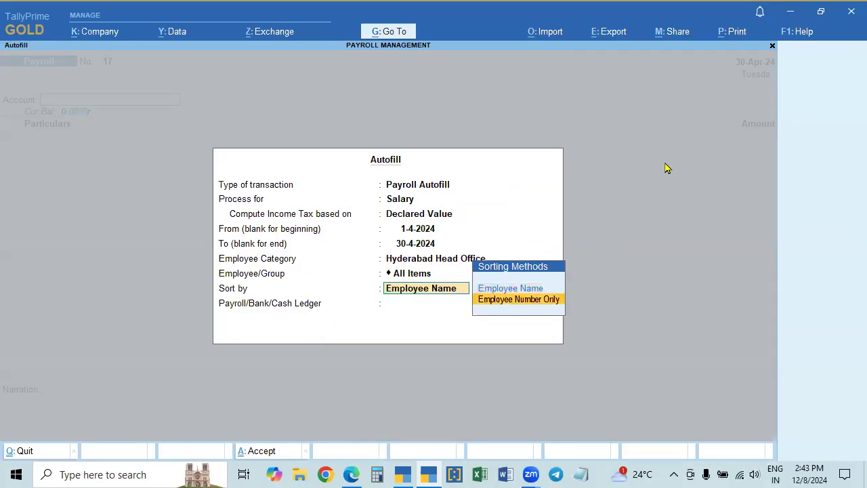
key("Return")
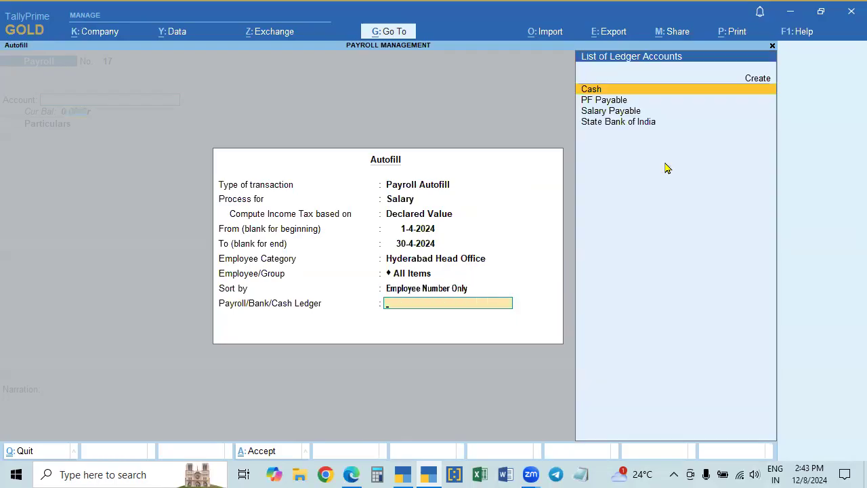
key("Down")
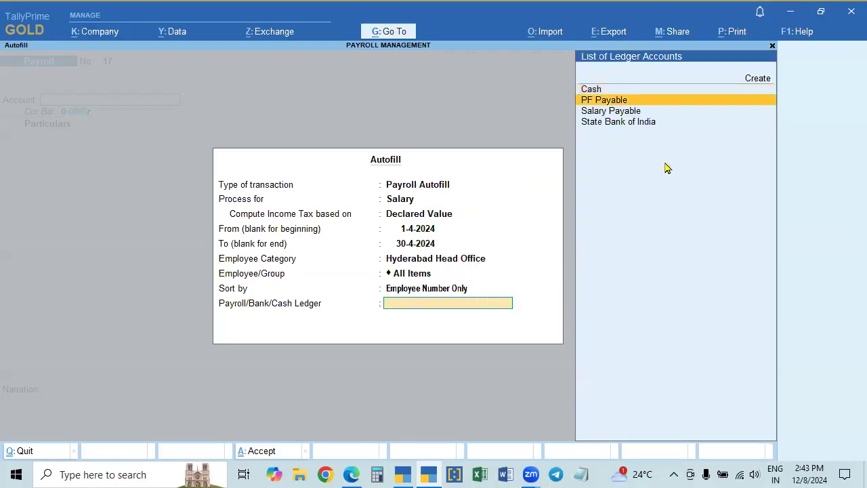
key("Down")
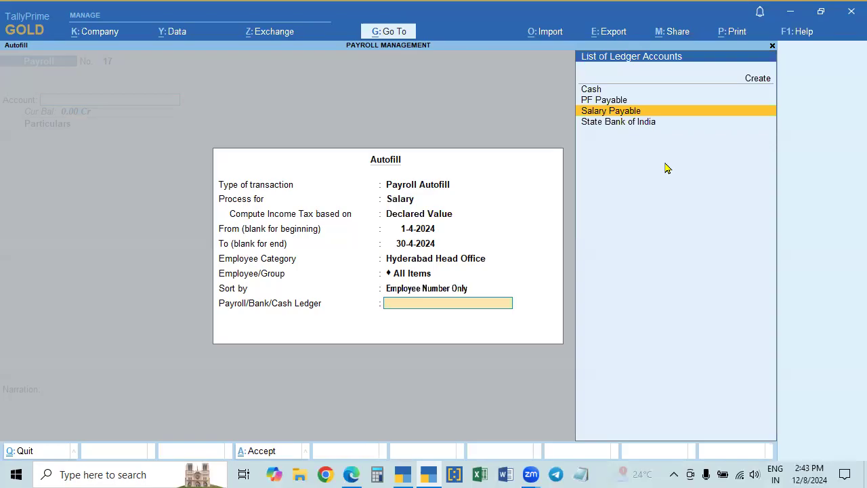
key("Return")
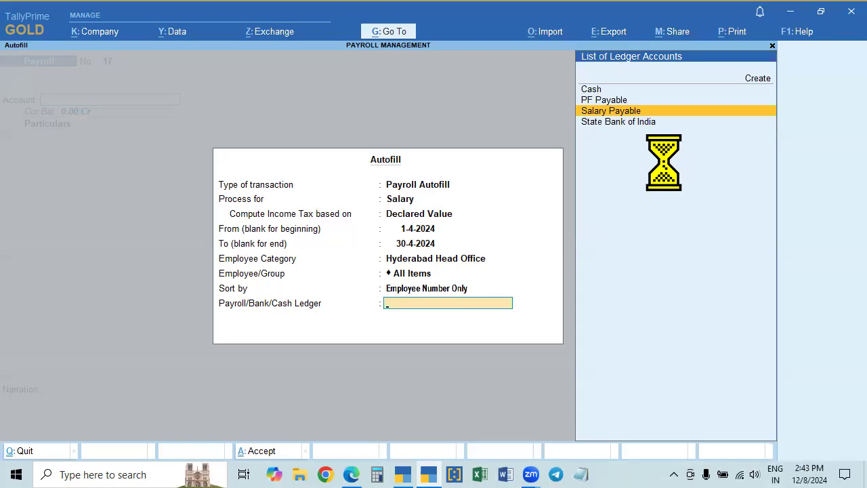
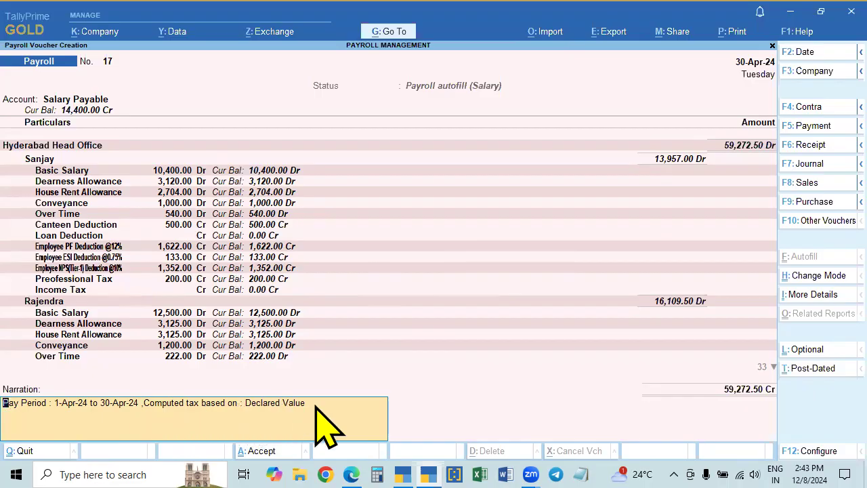
key("Return")
key("Return")
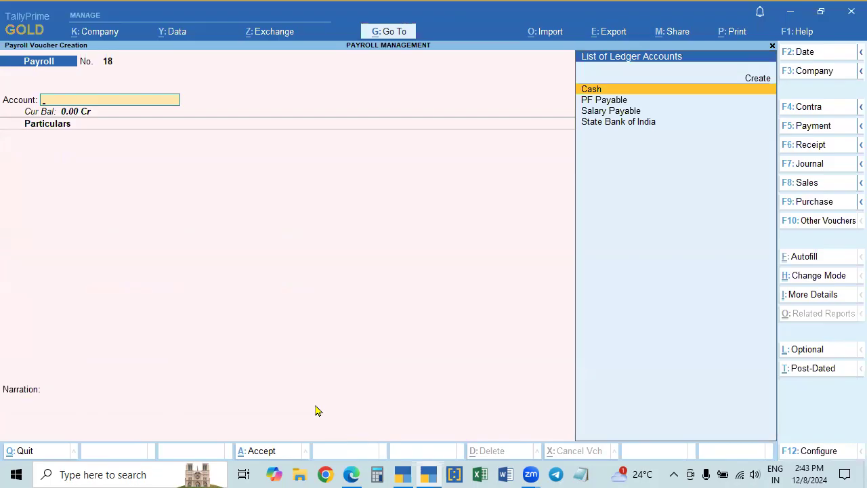
Return to the Gateway of Tally and open the Basic Salary payroll voucher from the Day Book.
key("Escape")
key("Down")
key("Return")
key("Down")
key("Down")
key("Down")
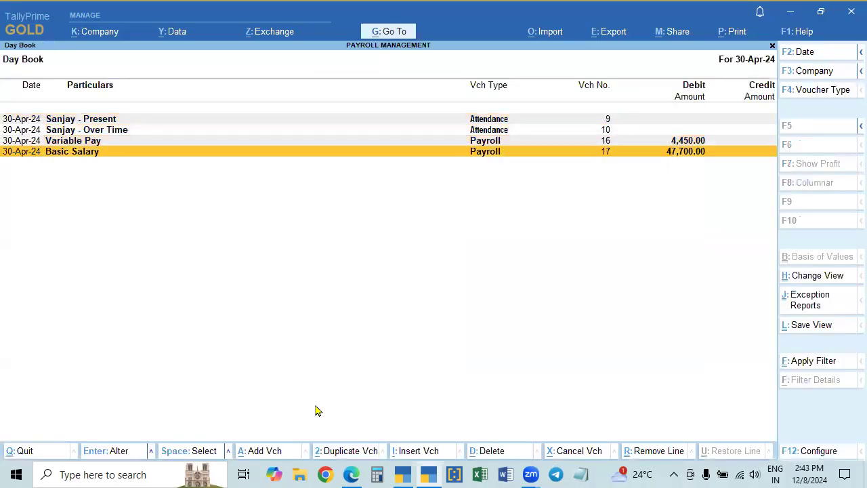
key("Return")
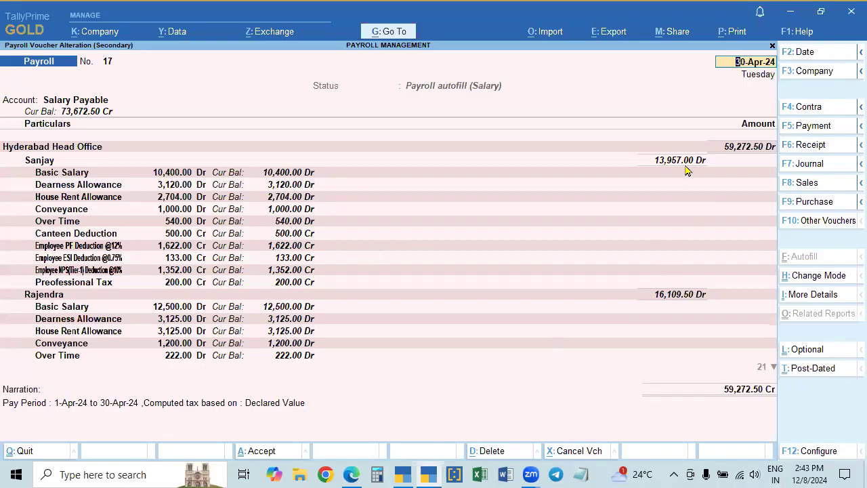
Review the pay head amounts employee by employee in the payroll voucher and leave it without saving.
key("Return")
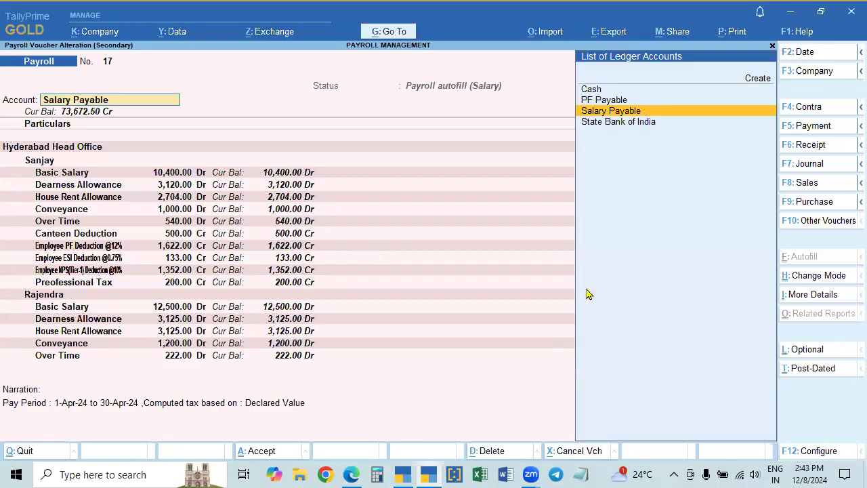
key("Return")
key("Return")
key("Return")
key("Return")
key("Return")
key("Return")
key("Return")
key("Return")
key("Return")
key("Return")
key("Return")
key("Return")
key("Return")
key("Return")
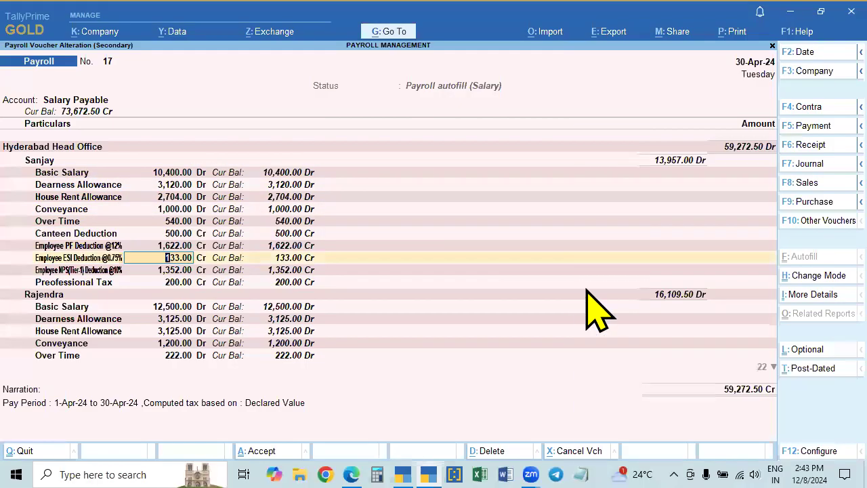
key("Return")
key("Return")
key("Return")
key("Return")
key("Return")
key("Return")
key("Return")
key("Return")
key("Return")
key("Return")
key("Return")
key("Return")
key("Return")
key("Return")
key("Return")
key("Return")
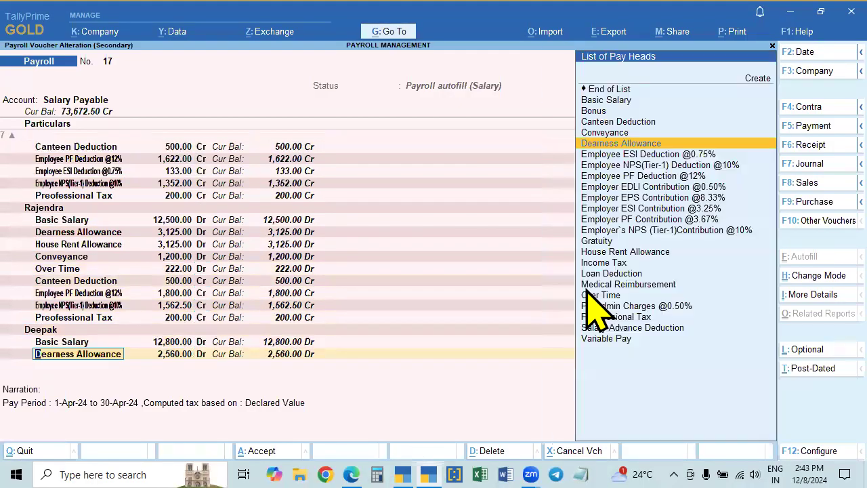
key("Return")
key("Return")
key("Return")
key("Return")
key("Return")
key("Return")
key("Return")
key("Return")
key("Return")
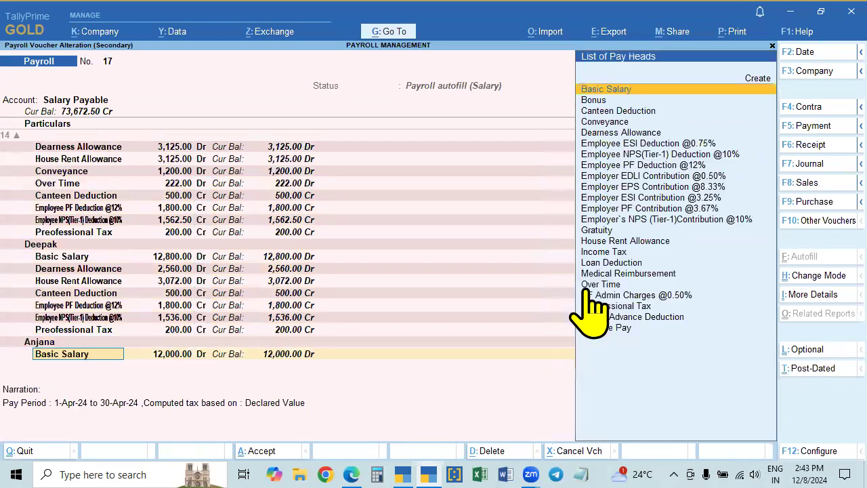
key("Return")
key("BackSpace")
key("Escape")
key("y")
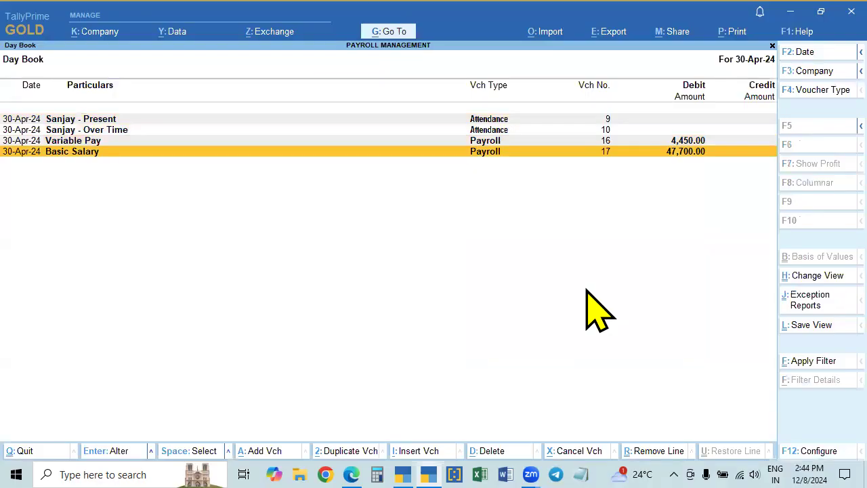
Reopen the Basic Salary voucher to check its totals and go back to the Gateway of Tally.
key("Return")
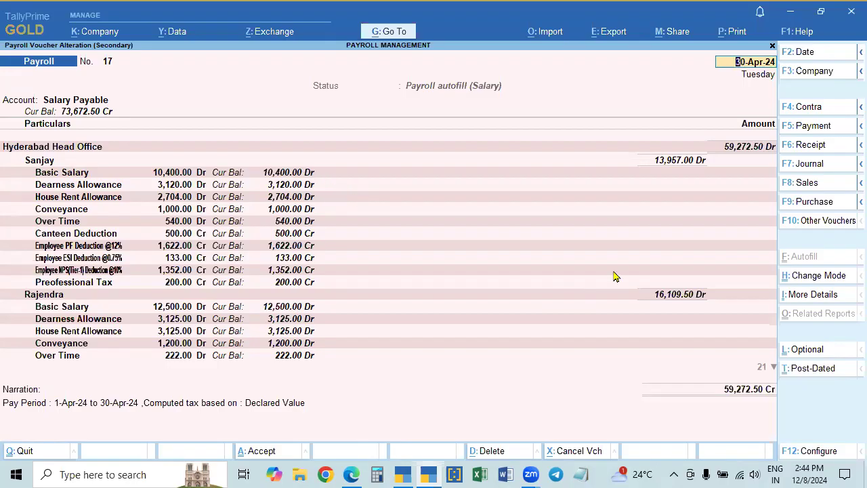
key("Escape")
key("y")
key("Escape")
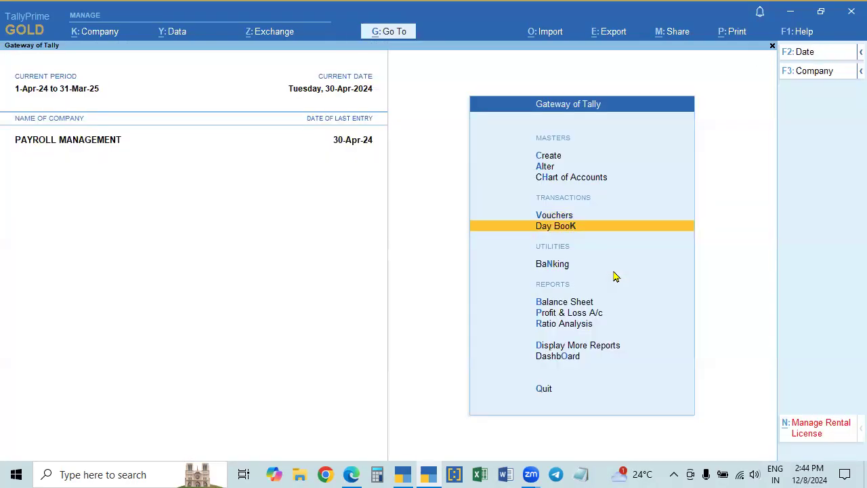
Display the Salary Payable ledger vouchers and open the Basic Salary payroll entry.
type("dalSal")
key("Down")
key("Down")
key("Down")
key("Down")
key("Return")
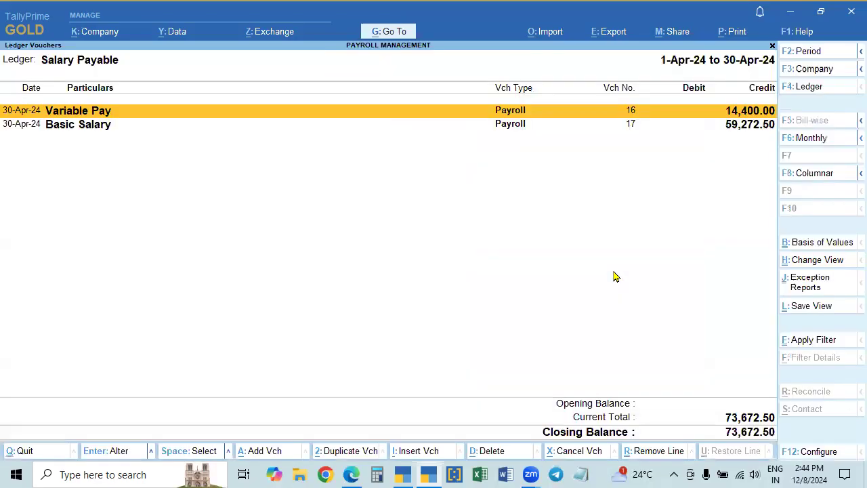
key("Down")
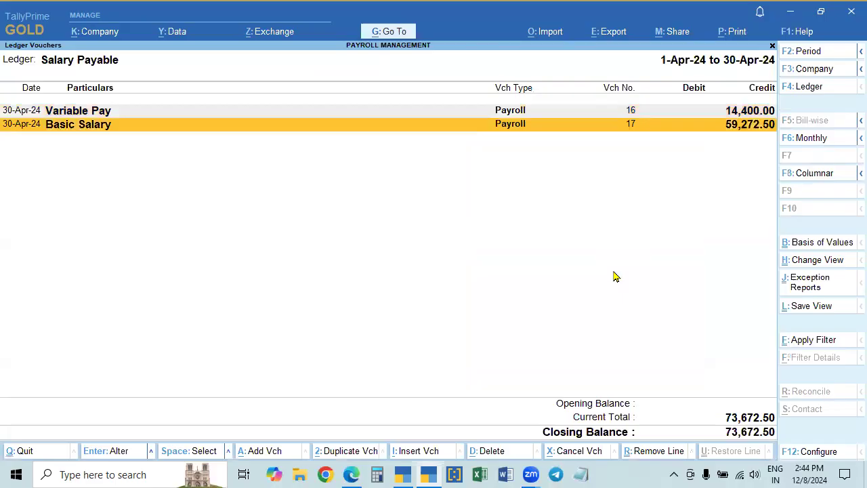
key("Return")
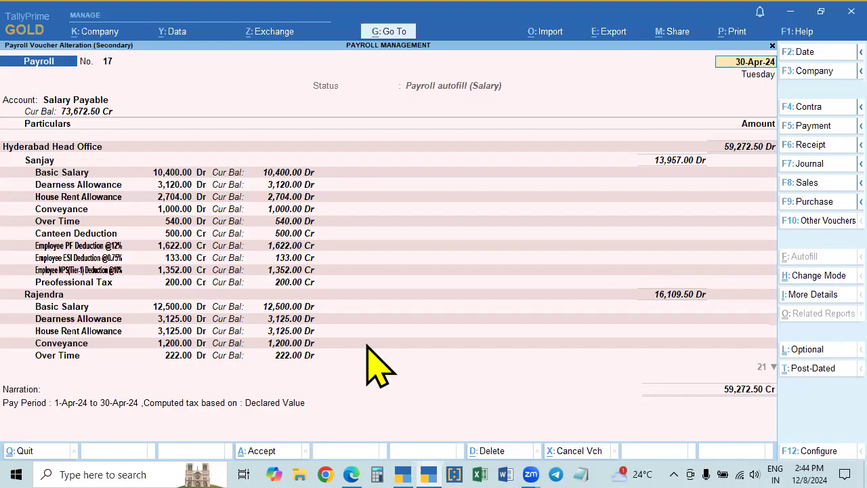
Examine the first two employees' earnings and deductions, including the NPS deduction lines, and accept the voucher.
key("Return")
key("Return")
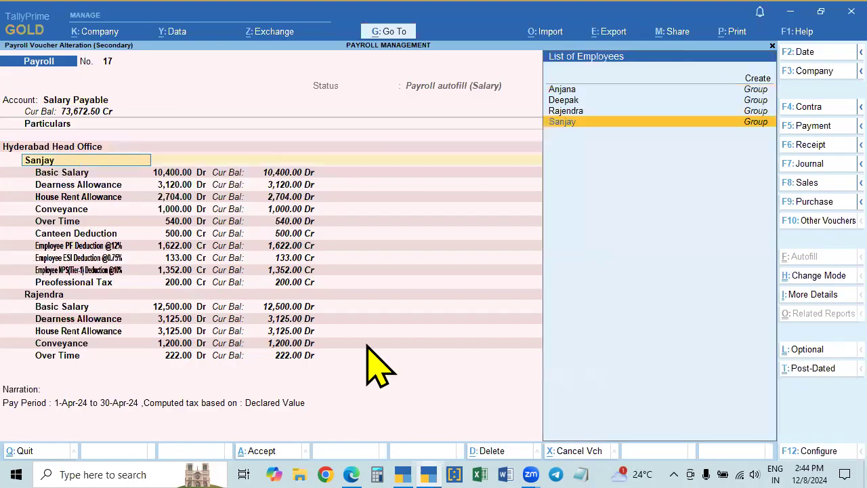
key("Return")
key("Return")
key("Return")
key("Down")
key("Down")
key("Down")
key("Down")
key("Down")
key("Down")
key("Down")
key("Down")
key("Down")
key("Down")
key("Down")
key("Down")
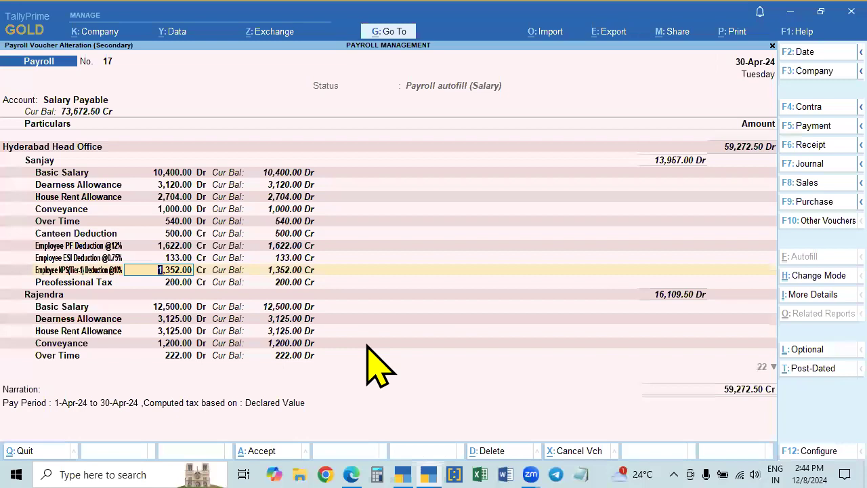
key("Down")
key("Down")
key("Down")
key("Down")
key("Down")
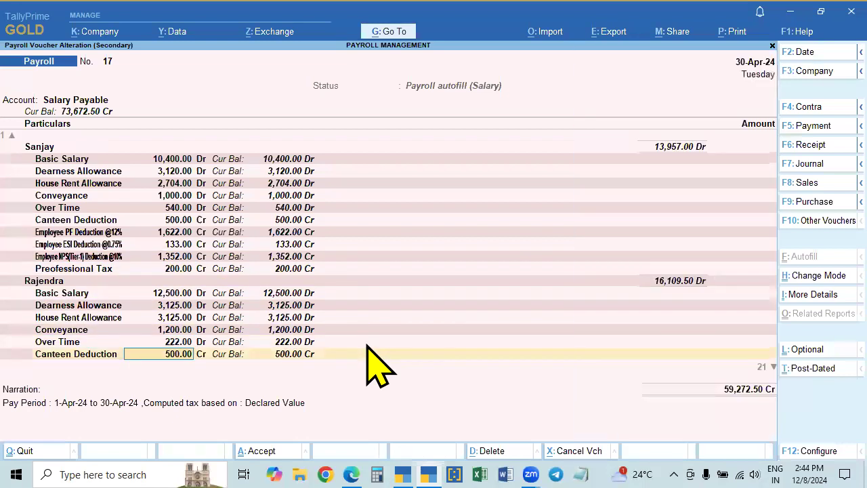
key("Return")
key("Return")
key("Return")
key("Return")
key("Return")
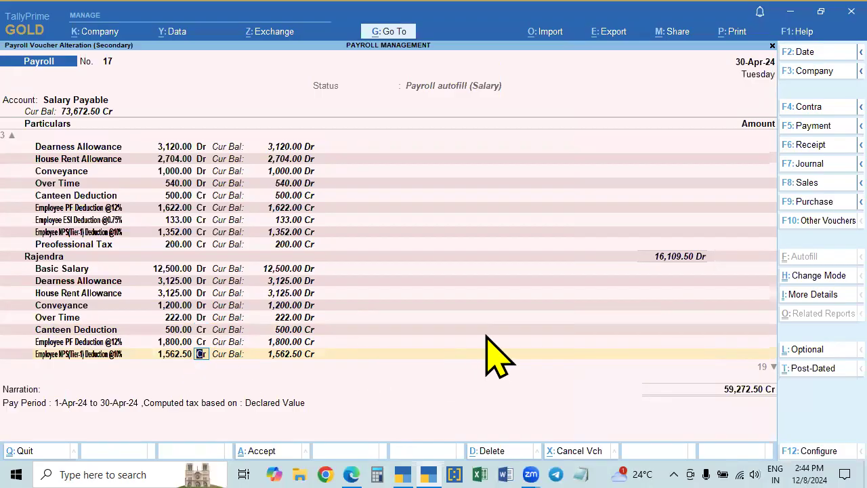
key("ctrl+a")
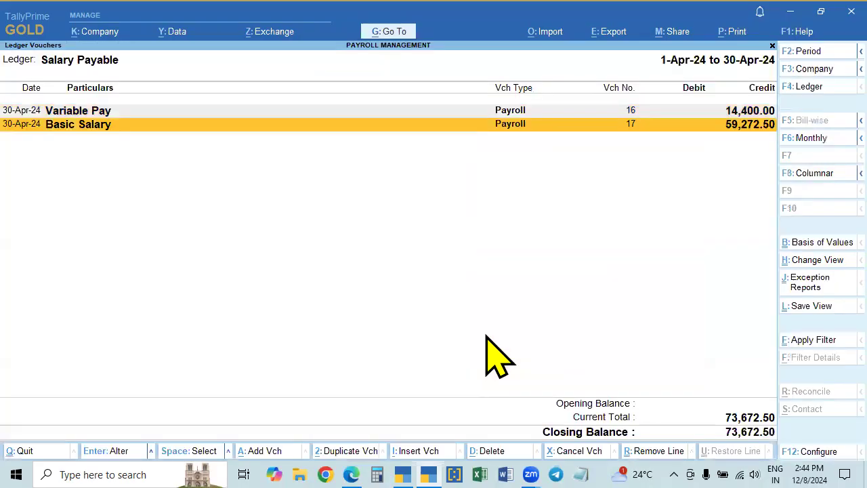
Delete the Basic Salary payroll voucher from the Salary Payable ledger and return to the ledger selection.
key("Return")
key("alt+d")
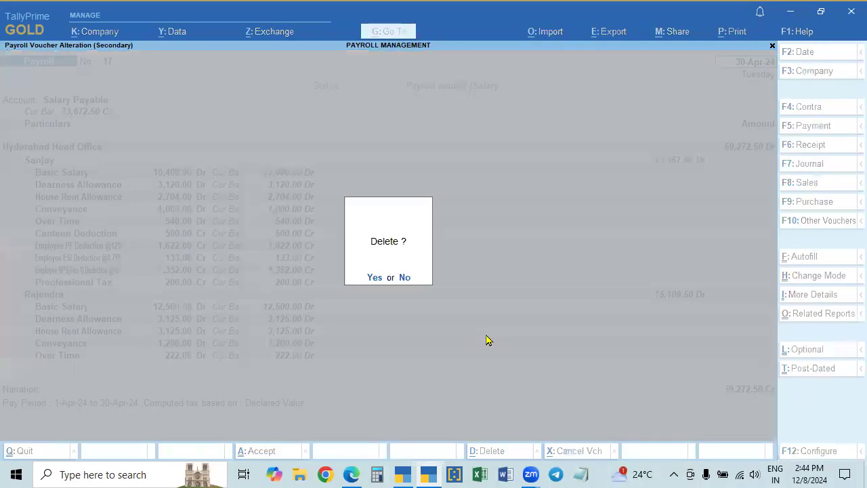
key("y")
key("Escape")
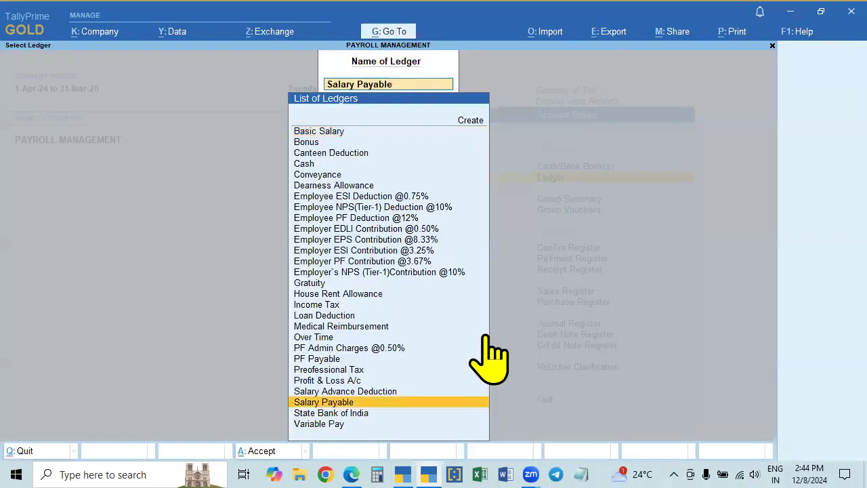
scroll(488, 359, "up", 12)
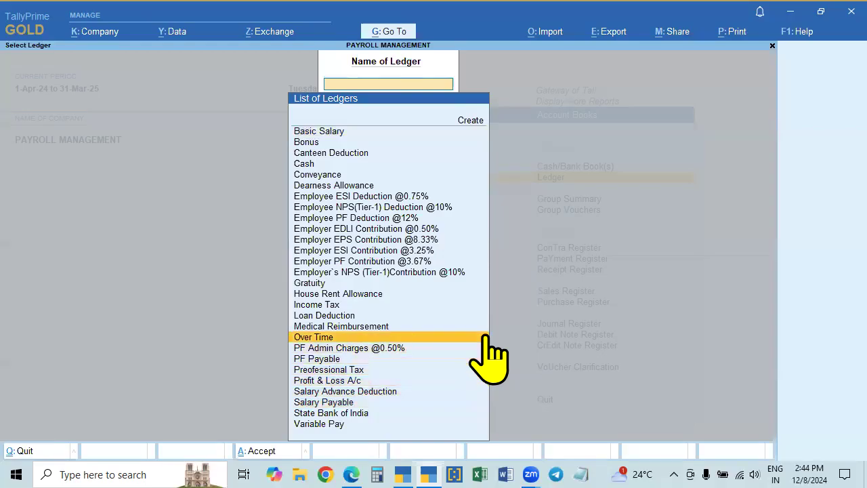
key("Return")
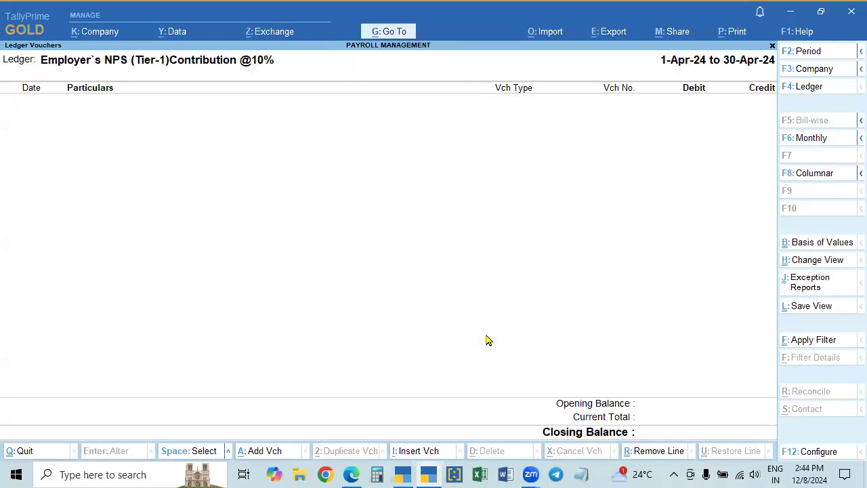
key("Escape")
key("Escape")
key("Escape")
scroll(489, 339, "down", 1)
key("Return")
scroll(489, 339, "down", 7)
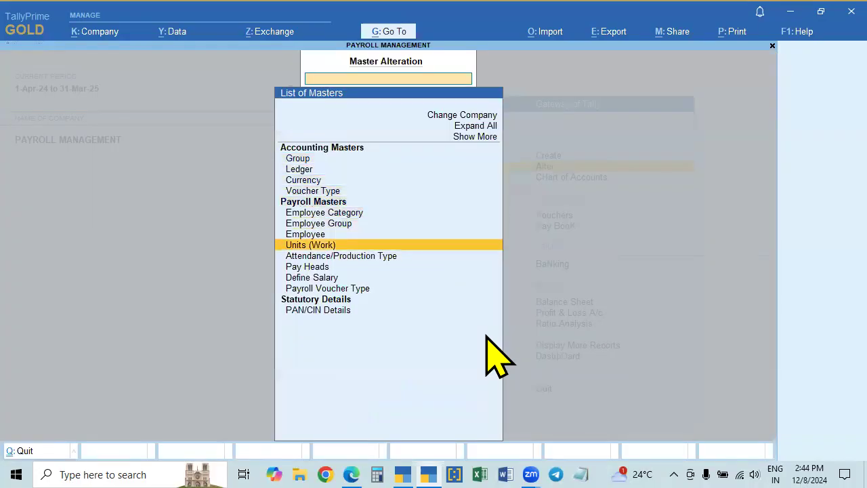
scroll(487, 338, "down", 2)
key("Return")
scroll(488, 338, "down", 3)
scroll(486, 338, "down", 3)
key("Return")
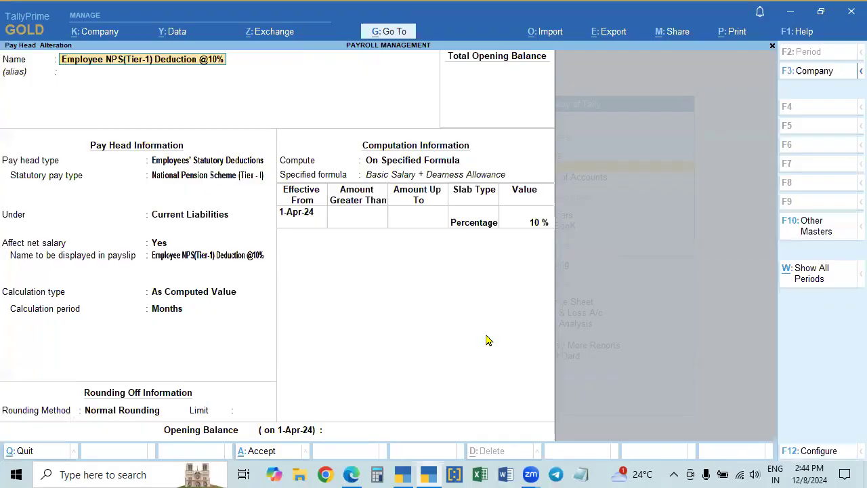
Set the Employee NPS pay head's Normal Rounding limit to 1, save it, and return to the Gateway of Tally.
left_click(227, 410)
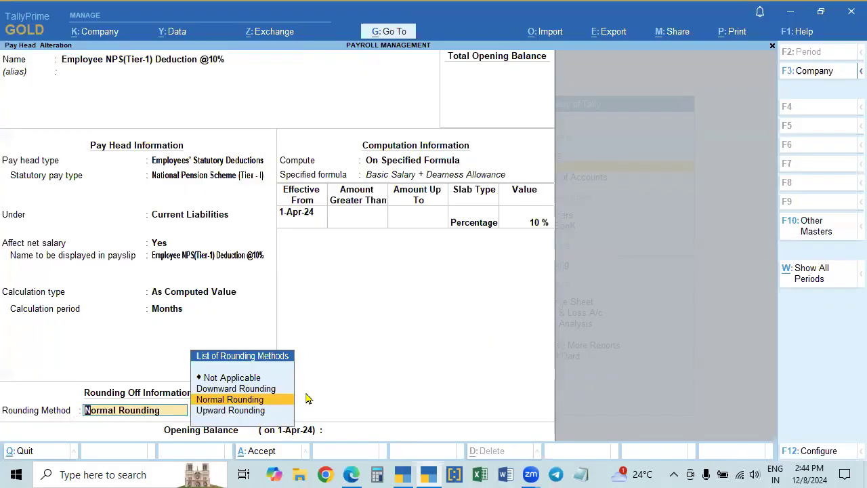
key("Return")
key("Return")
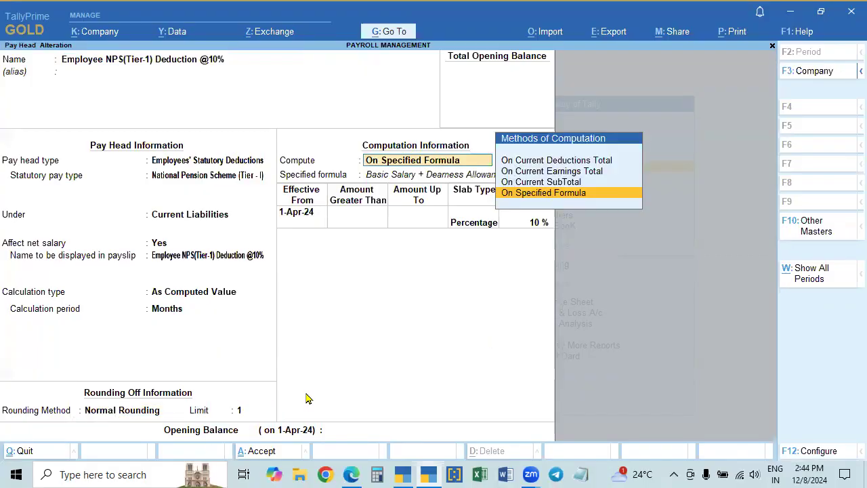
key("Return")
key("Return")
key("Return")
key("Return")
key("Return")
key("Return")
key("Return")
key("Return")
key("Return")
key("Return")
key("Return")
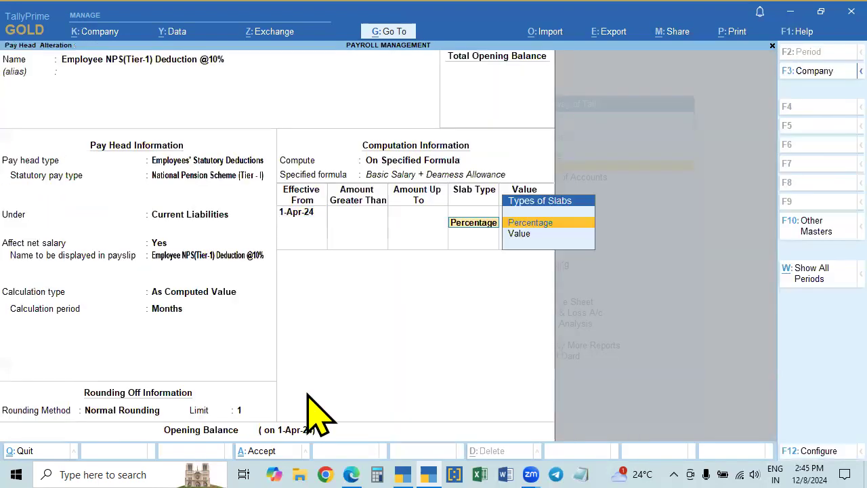
key("Return")
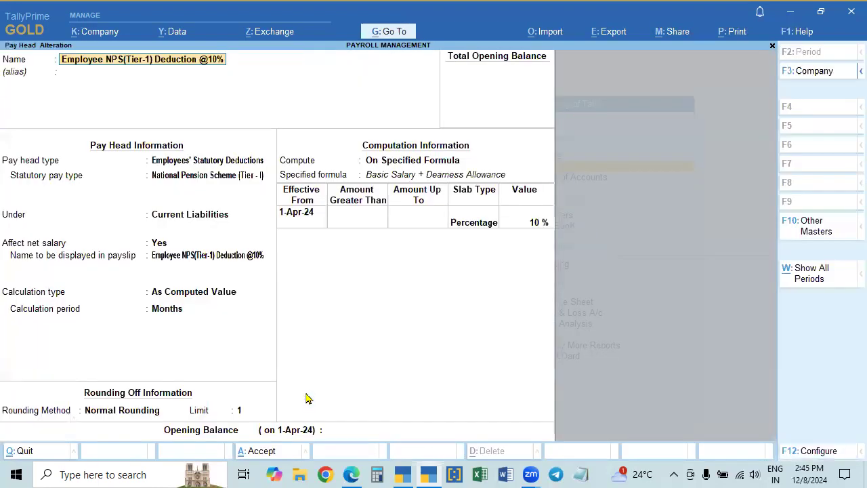
key("Escape")
key("Escape")
key("Escape")
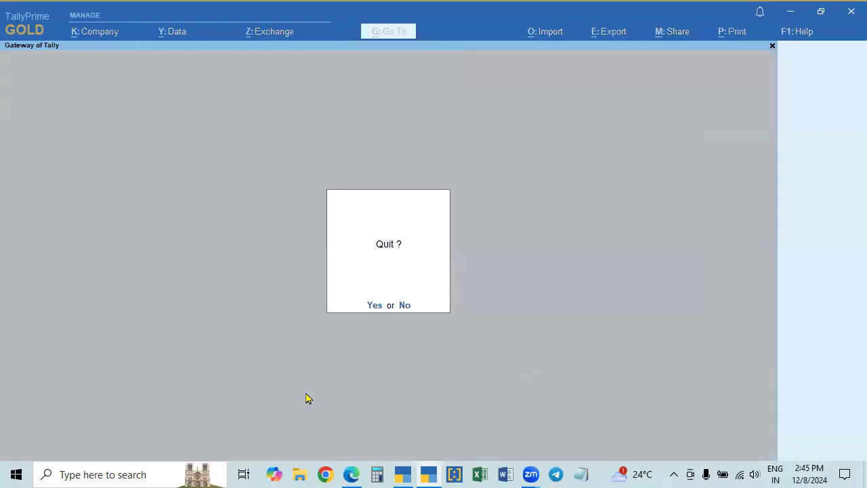
key("Escape")
Start a payroll voucher autofill for Salary from 1-4-2024 to 30-4-2024, computing income tax on Declared Value.
key("Down")
key("Down")
key("Return")
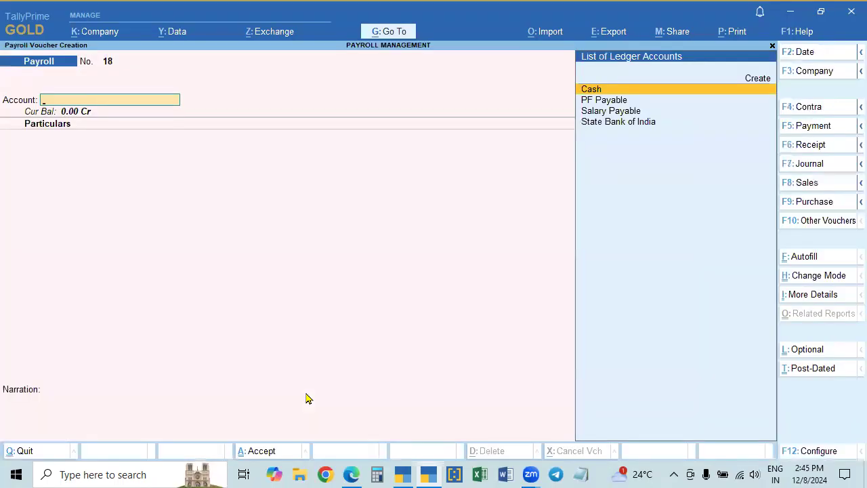
key("ctrl+f")
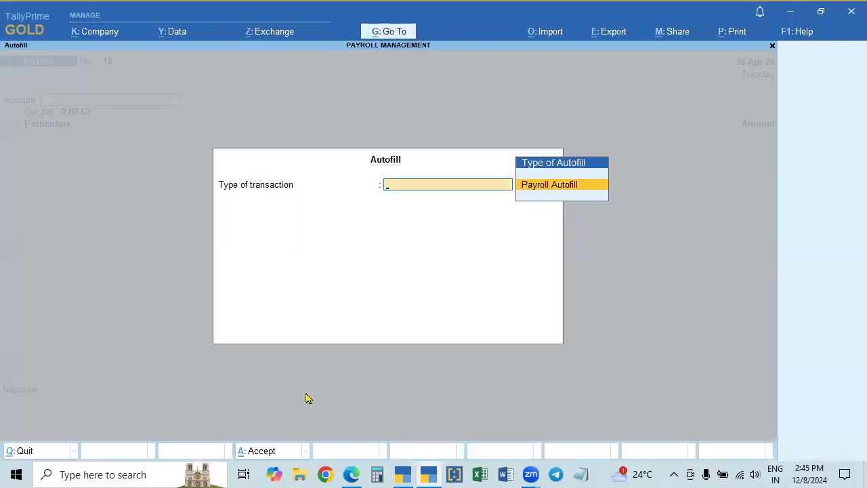
key("Return")
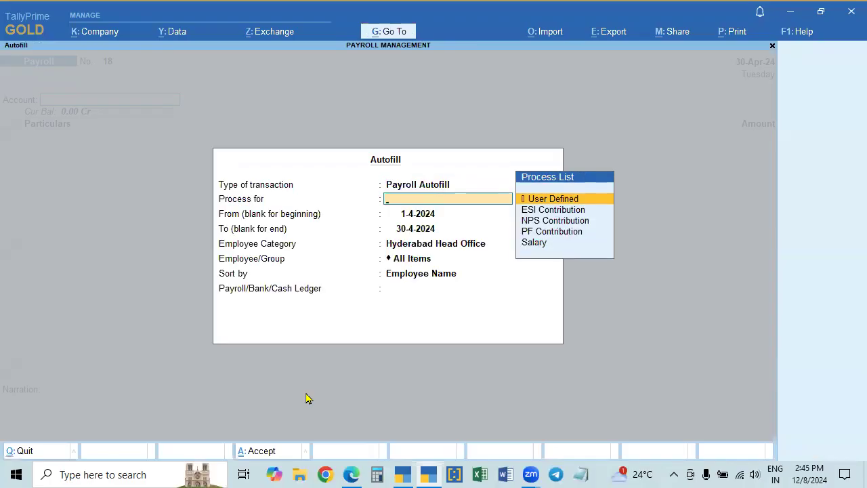
key("Down")
key("Down")
key("Down")
key("Down")
key("Return")
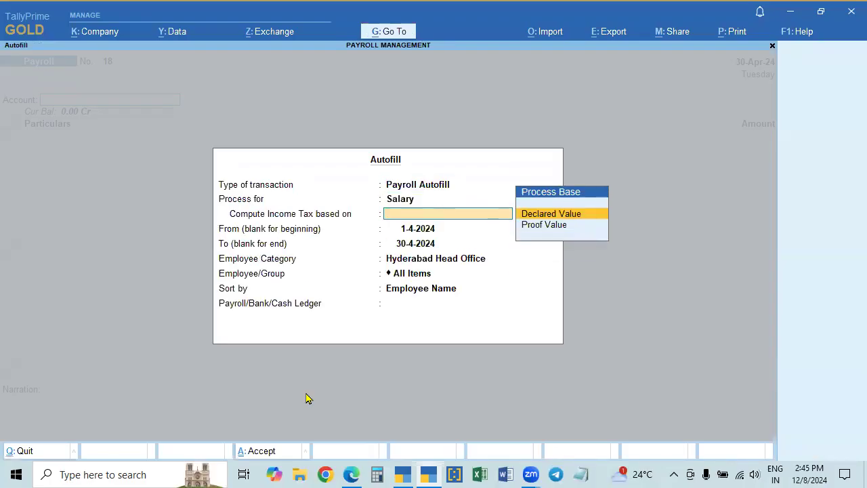
key("Return")
key("Return")
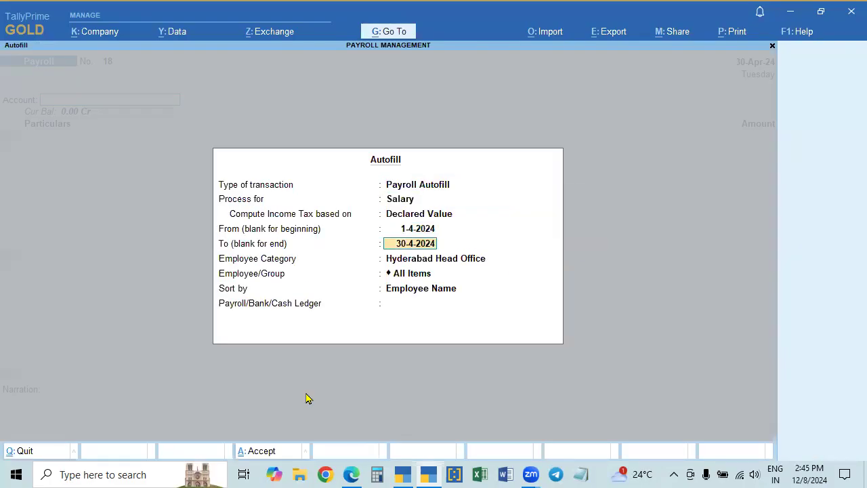
key("Return")
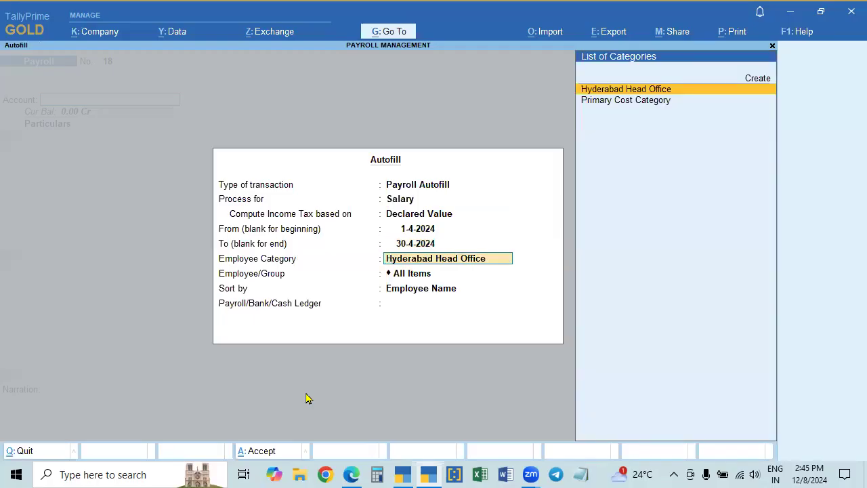
Autofill the voucher for all items in Hyderabad Head Office with the Salary Payable ledger, and accept it.
key("Return")
key("Return")
key("Down")
key("Return")
key("Down")
key("Down")
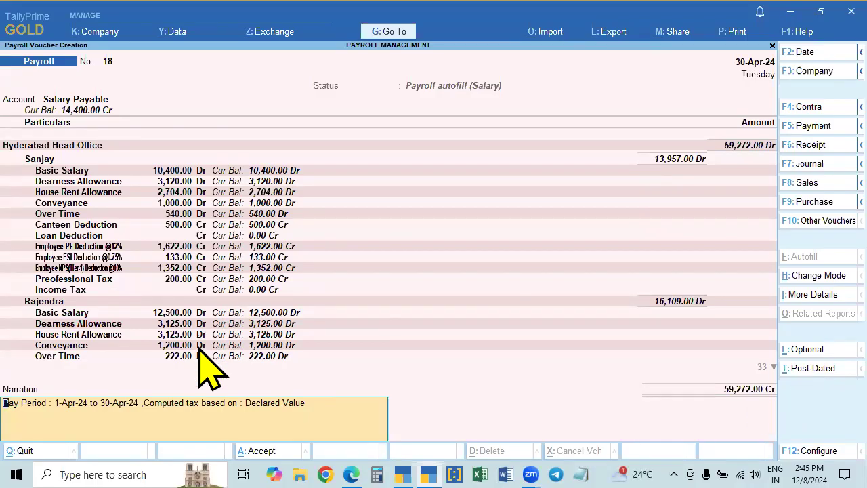
key("Return")
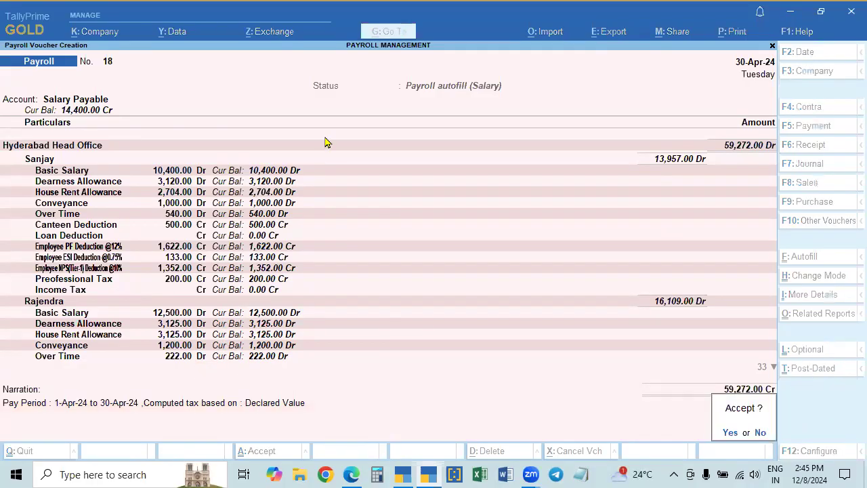
key("Escape")
key("Return")
key("Escape")
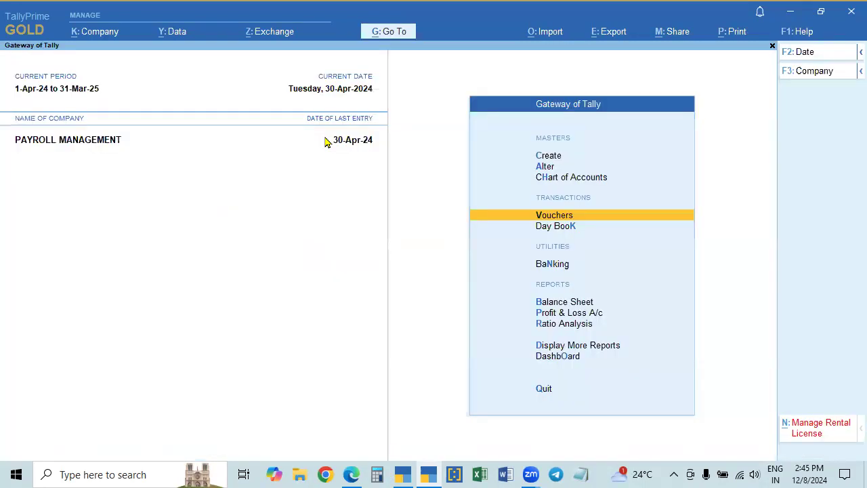
Display the Salary Payable ledger and open its Basic Salary payroll voucher.
type("dalla")
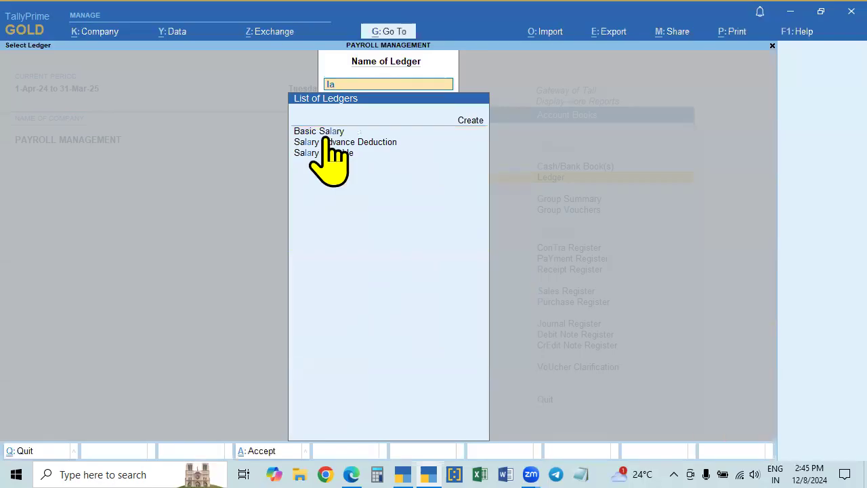
key("Down")
key("Down")
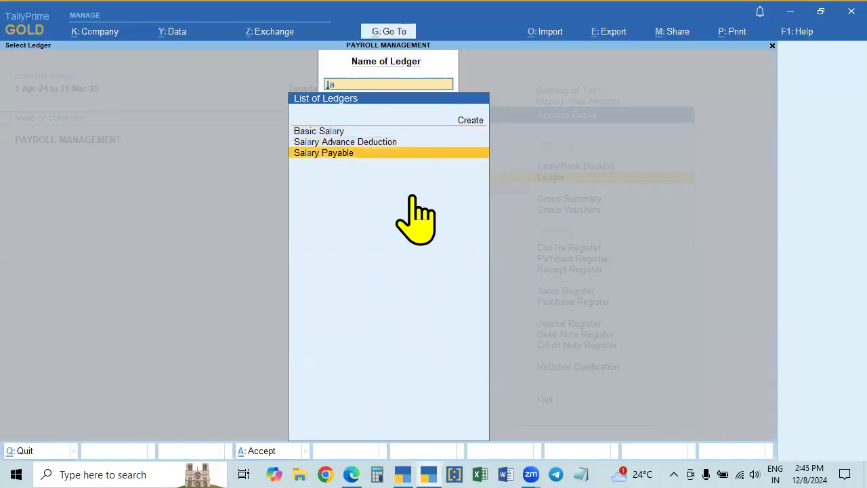
key("Return")
key("Down")
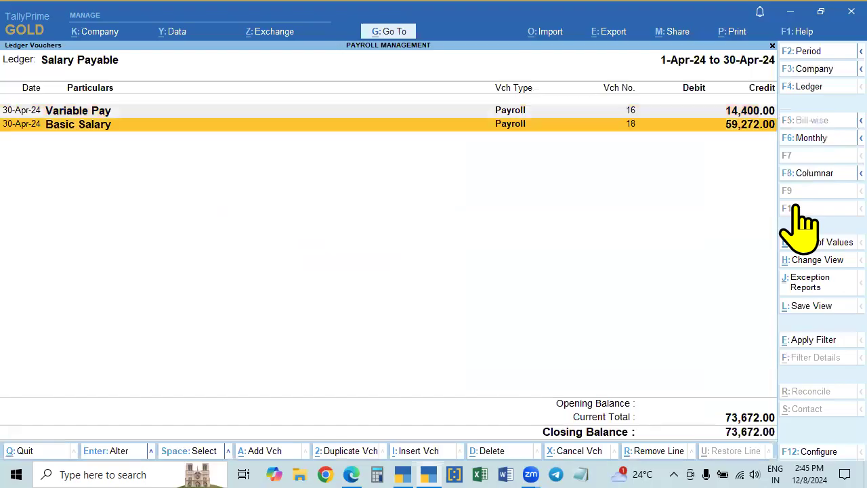
key("Return")
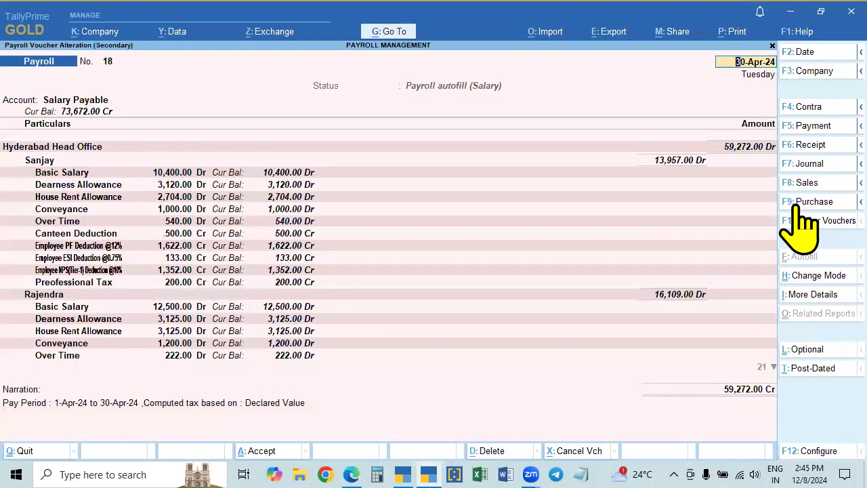
Review the voucher's pay head lines down to the second employee's NPS deduction, and return to the ledger without saving changes.
left_click(86, 308)
key("Return")
key("Return")
key("Return")
key("Return")
key("Return")
key("Return")
key("Return")
key("Return")
key("Return")
key("Return")
key("Return")
key("Return")
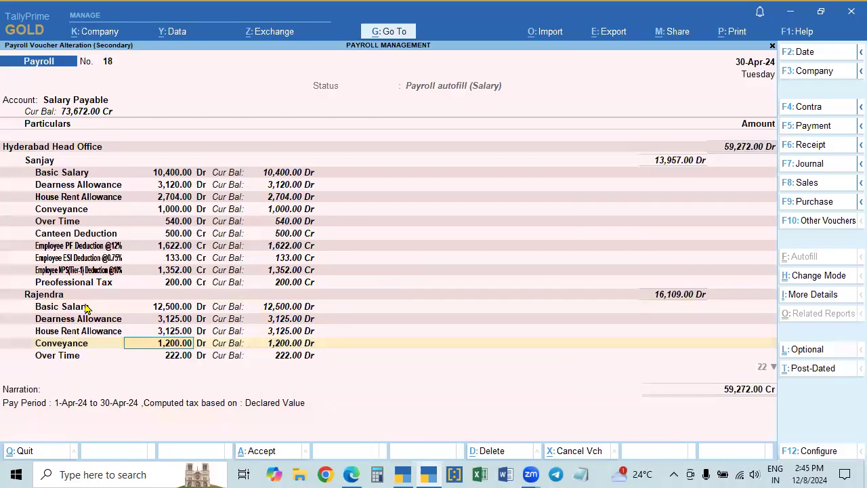
key("Return")
key("Return")
key("Return")
key("Return")
key("Return")
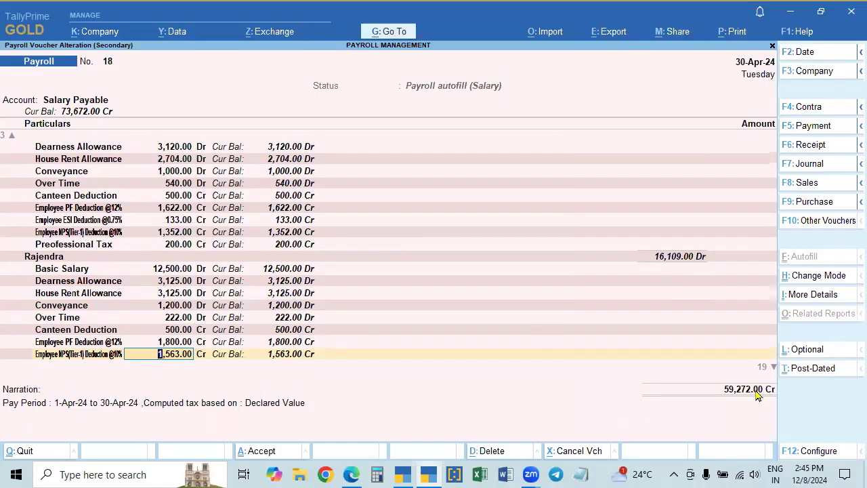
key("BackSpace")
key("Escape")
key("Return")
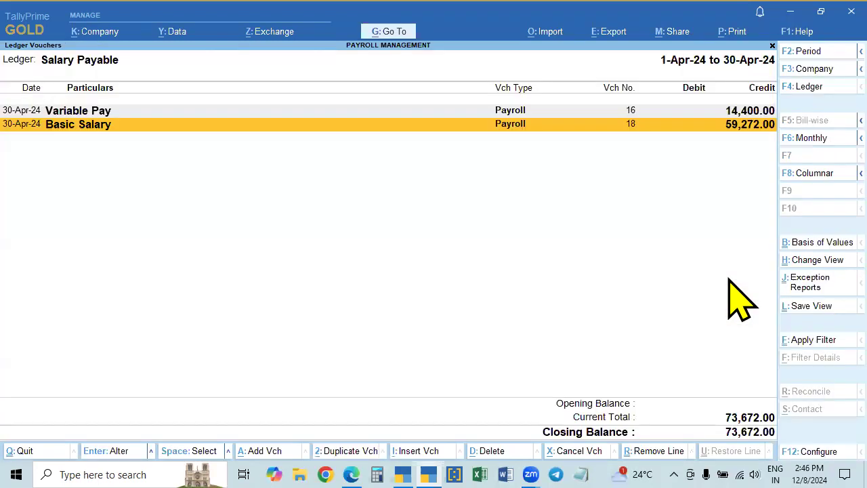
Reopen the Basic Salary payroll voucher for review, and go back to the Account Books.
key("Return")
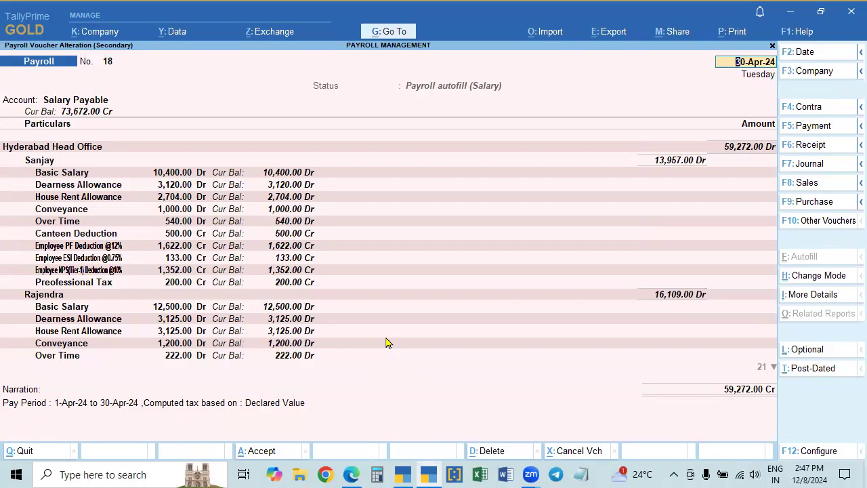
key("BackSpace")
key("Escape")
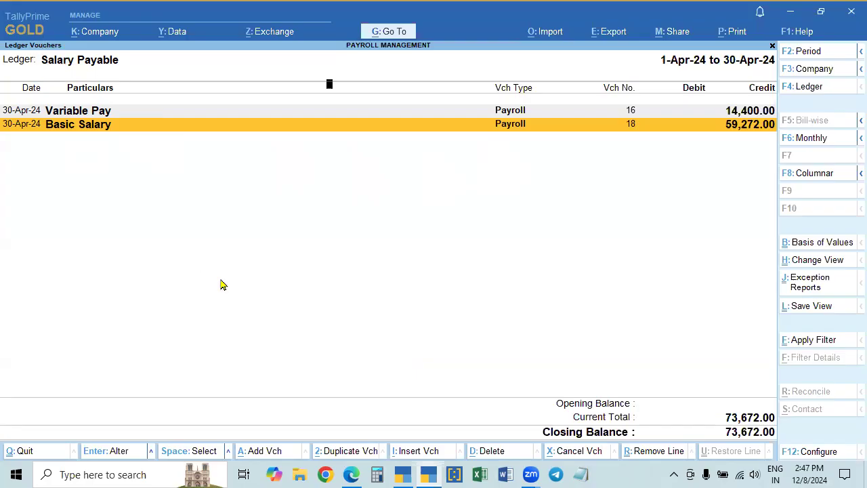
key("Escape")
key("Escape")
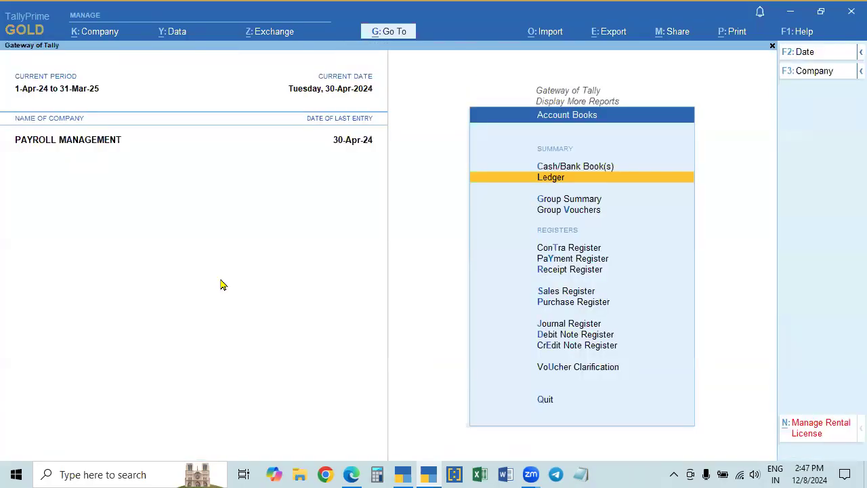
View the product's About information, including the licence's rental validity, and return to the Gateway of Tally.
left_click(795, 32)
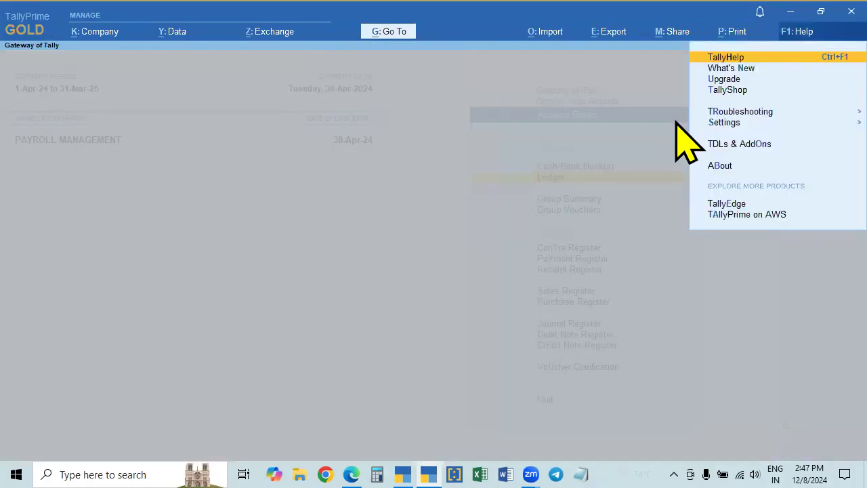
left_click(719, 166)
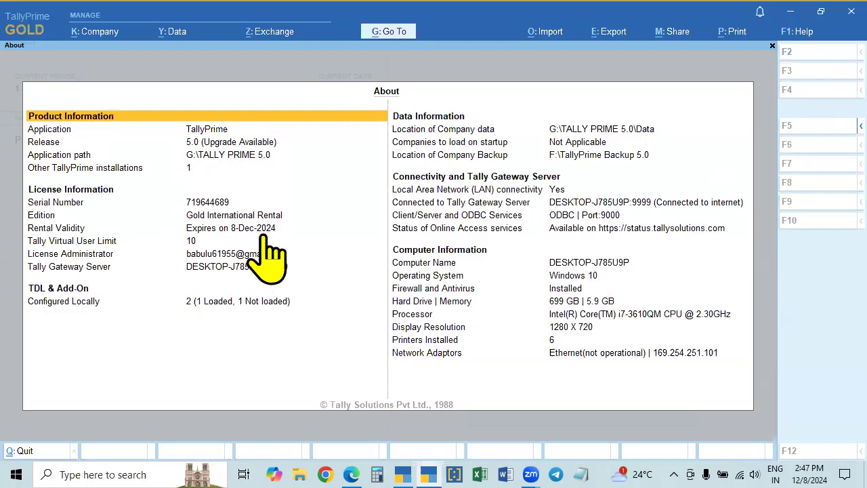
key("Escape")
key("Escape")
key("Escape")
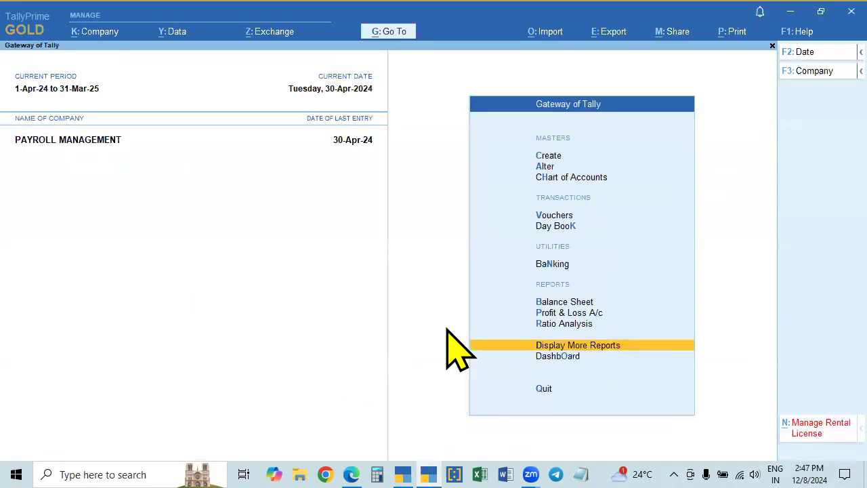
key("Escape")
key("Escape")
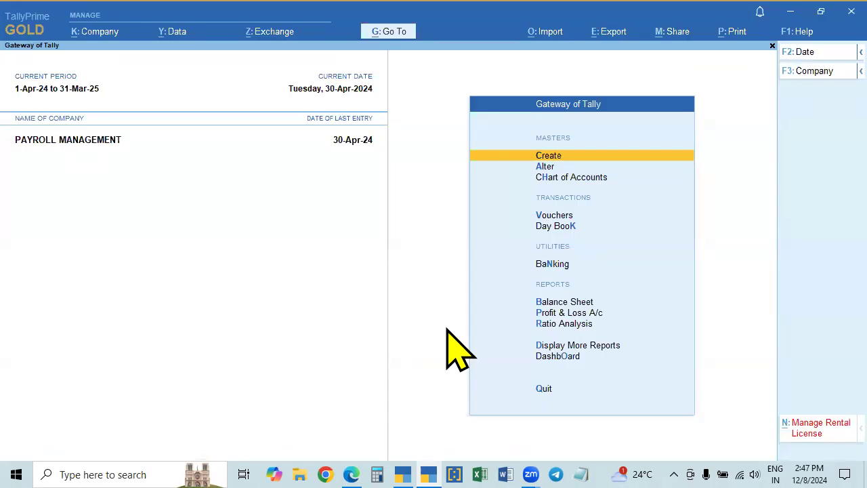
key("Down")
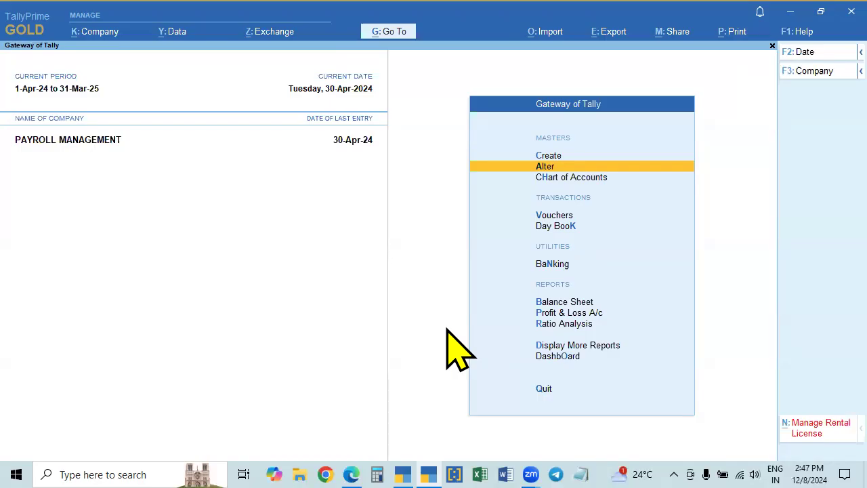
key("Escape")
key("Escape")
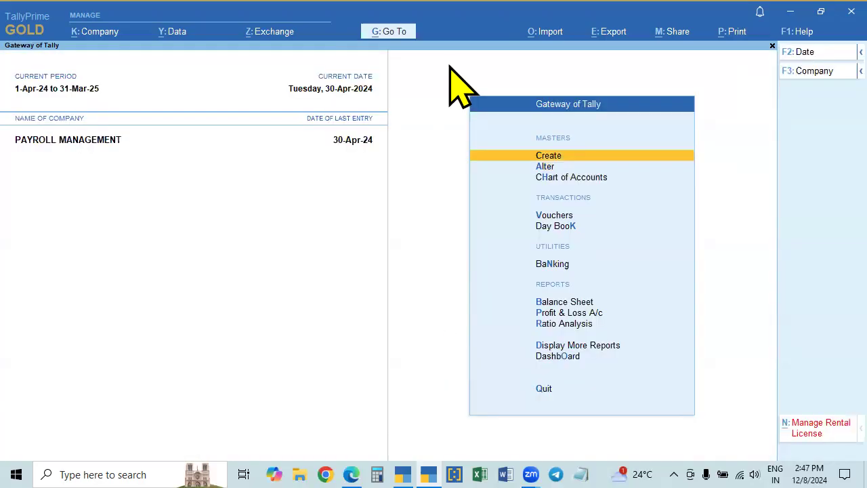